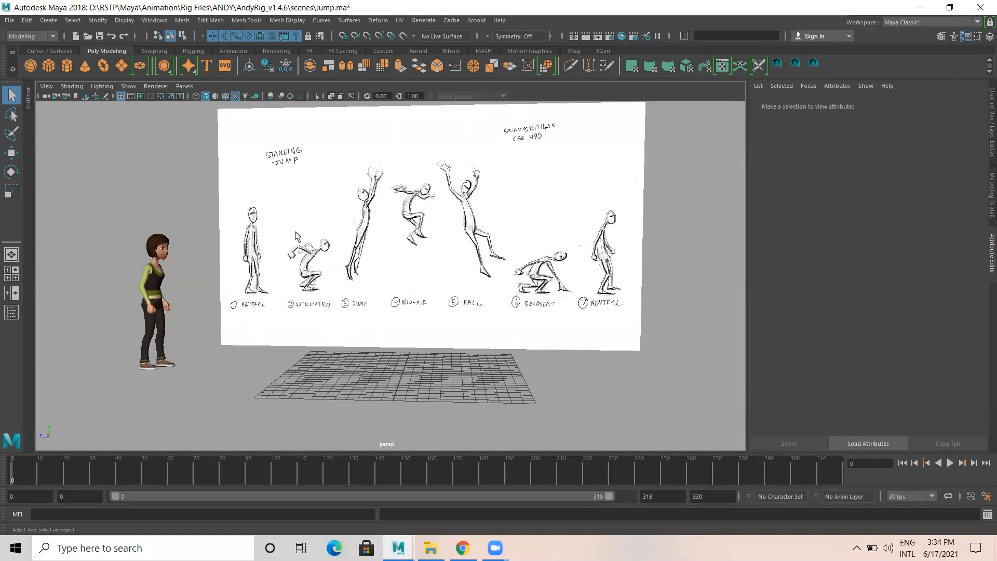
Play the jump animation, check the crouch pose at frame 20 and return to frame 0.
key(alt+v)
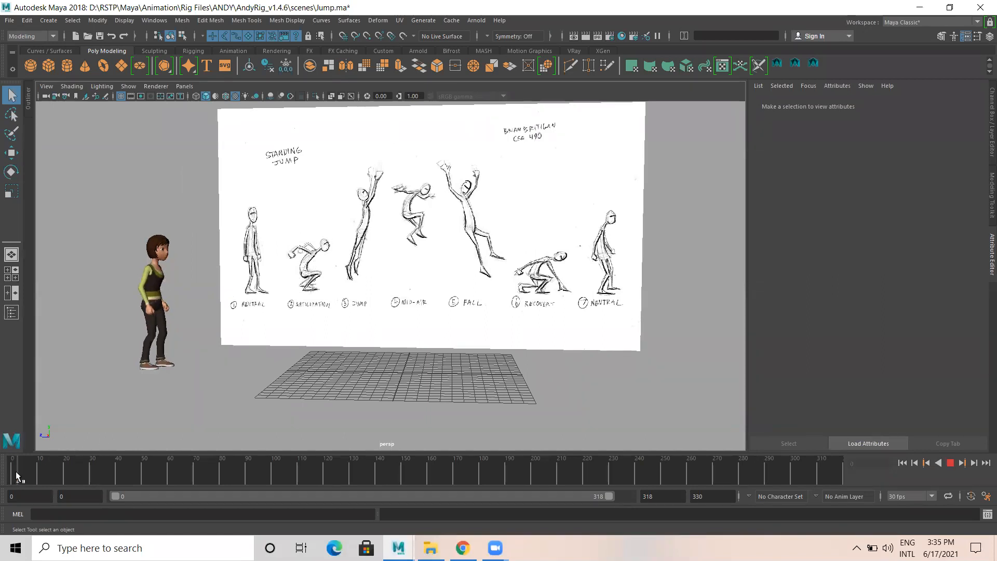
drag(70, 472, 64, 472)
mouse_move(207, 370)
alt+mouse_down()
mouse_move(116, 371)
mouse_move(186, 363)
alt+mouse_up()
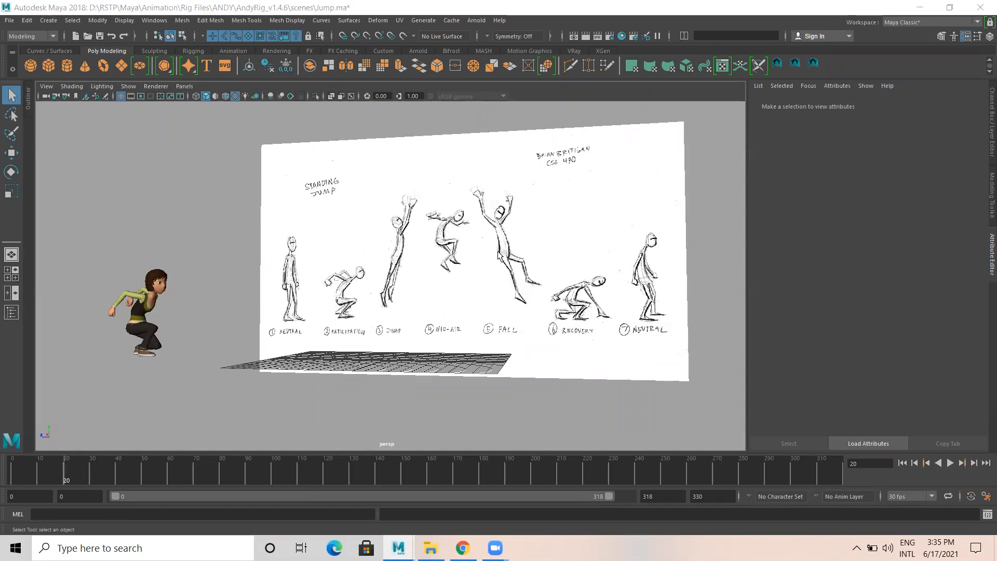
mouse_move(66, 478)
mouse_down()
mouse_move(134, 469)
mouse_move(4, 466)
mouse_up()
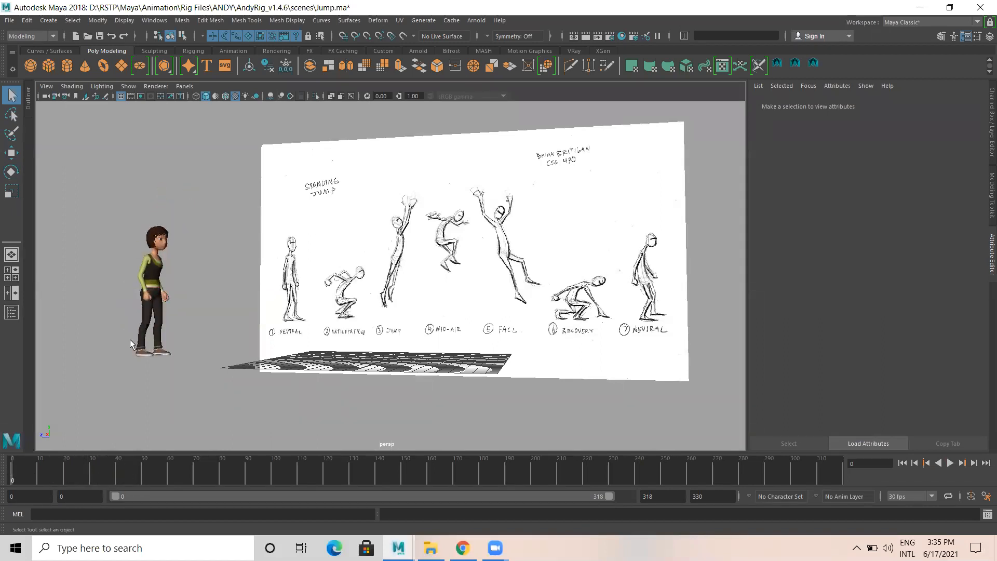
Create a long rectangular polygon plane on the grid as a floor extending beneath the character and in front of the reference board.
alt+drag(139, 333, 137, 344)
scroll(146, 370, up, 3)
click(122, 65)
scroll(235, 339, down, 4)
alt+drag(235, 339, 245, 360)
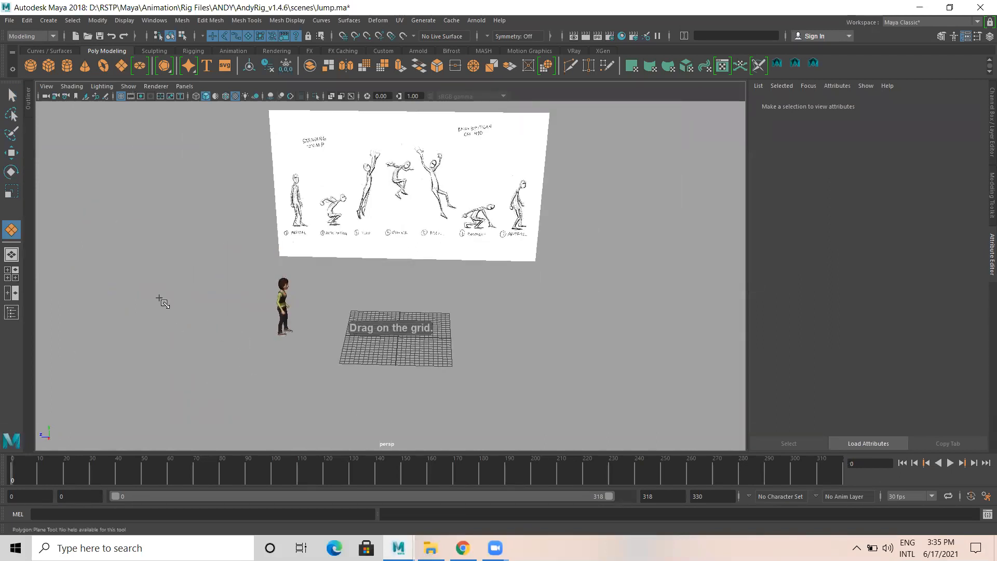
drag(151, 296, 548, 371)
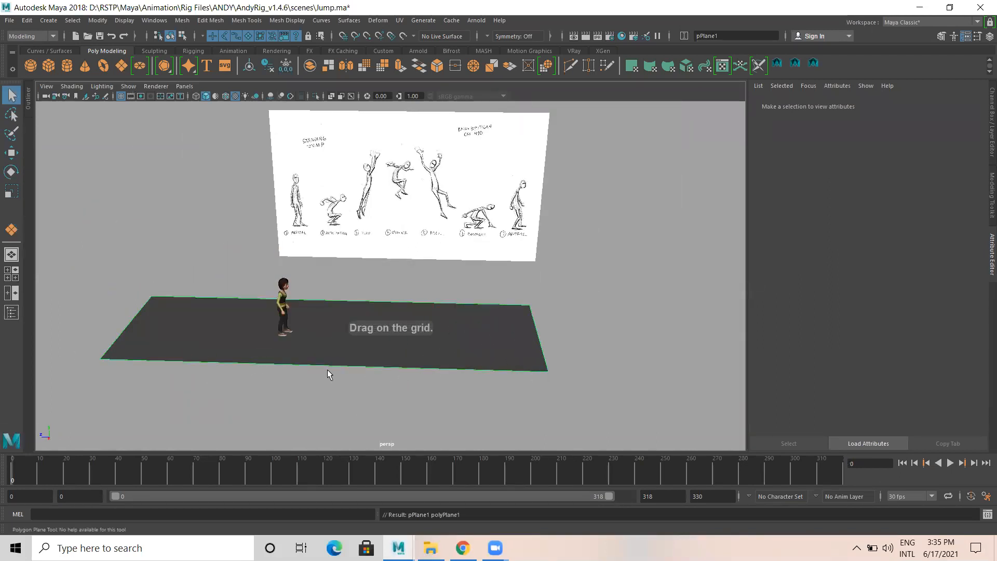
Play the jump animation and inspect the character's poses at frames 20, 30 and 39 above the floor from several angles.
alt+drag(381, 347, 414, 339)
alt+middle_drag(369, 324, 400, 316)
mouse_move(330, 336)
alt+mouse_down()
mouse_move(330, 368)
mouse_move(292, 336)
mouse_move(304, 308)
mouse_move(366, 332)
alt+mouse_up()
mouse_move(304, 354)
alt+mouse_down()
mouse_move(298, 319)
mouse_move(295, 327)
alt+mouse_up()
alt+drag(238, 356, 273, 333)
alt+right_drag(270, 334, 277, 323)
key(alt+v)
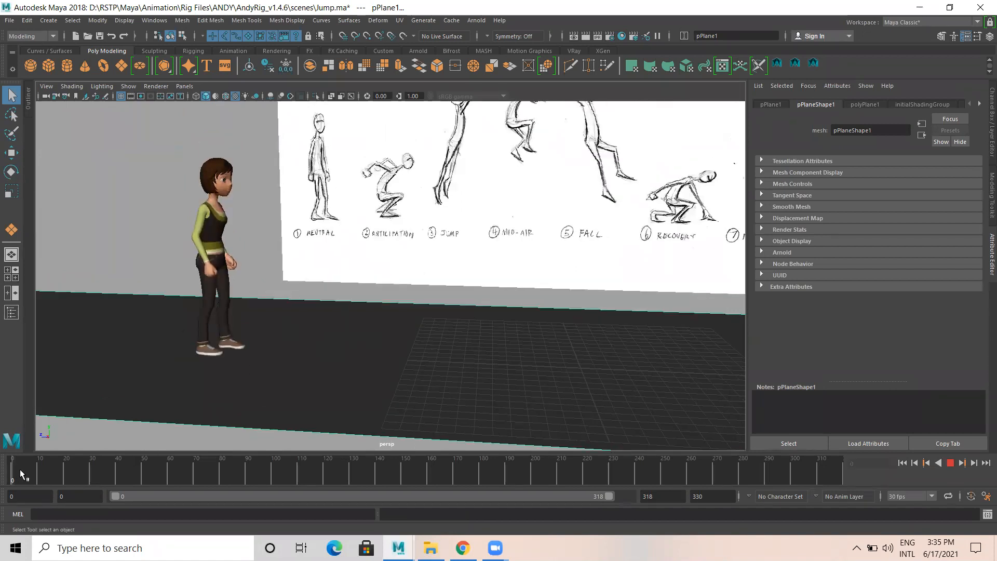
drag(114, 469, 93, 463)
alt+drag(148, 387, 75, 442)
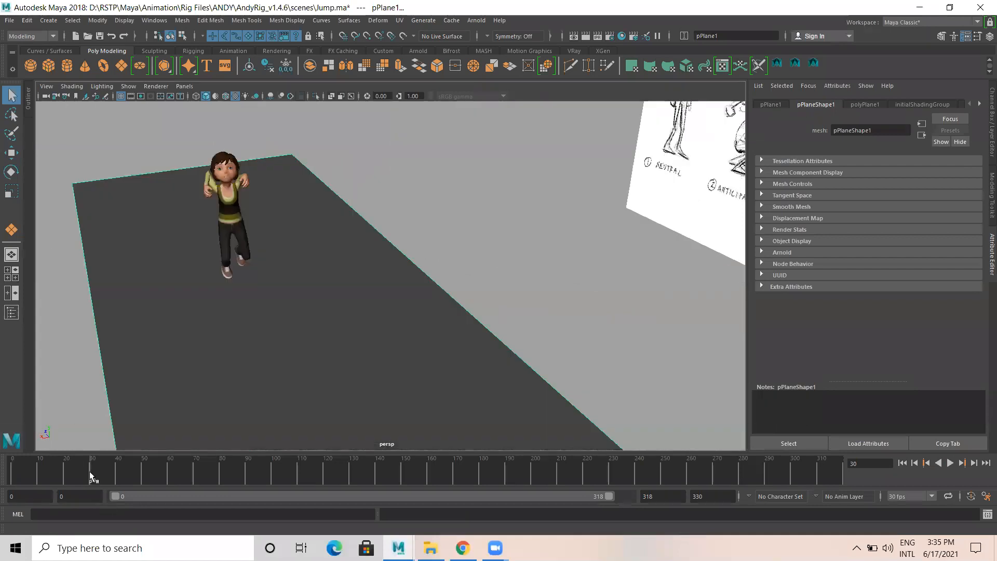
click(64, 469)
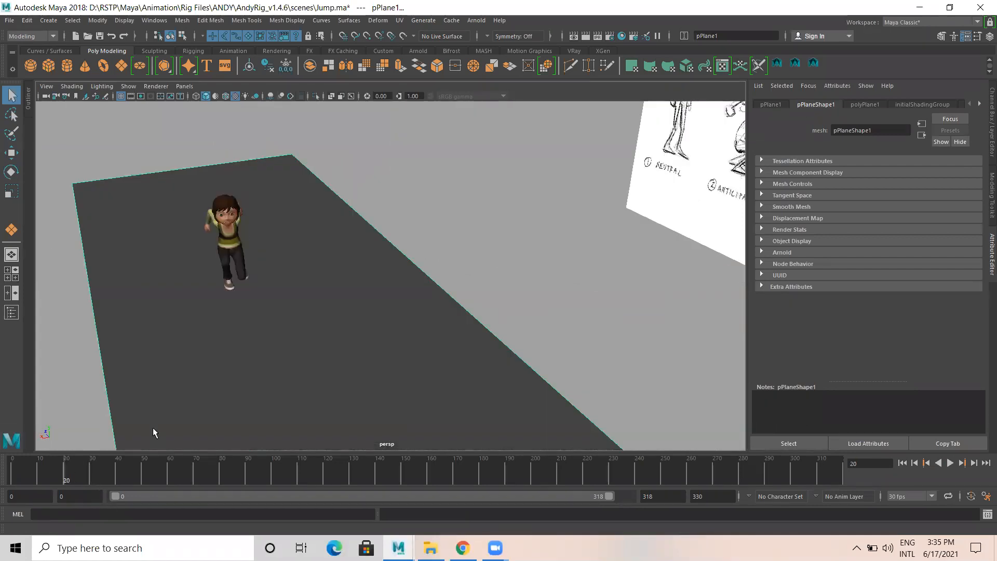
alt+drag(153, 428, 255, 341)
click(114, 473)
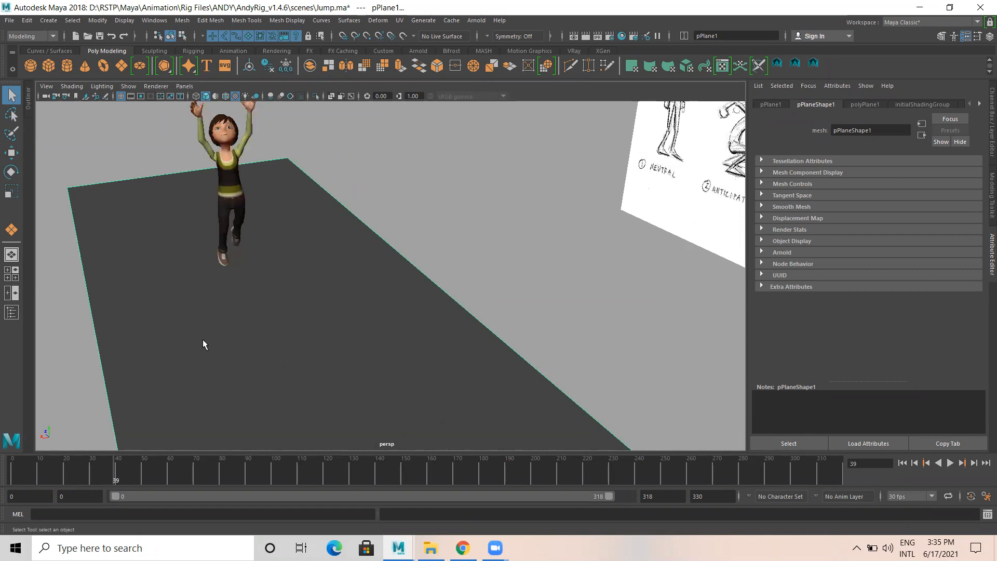
alt+drag(178, 324, 219, 323)
click(90, 473)
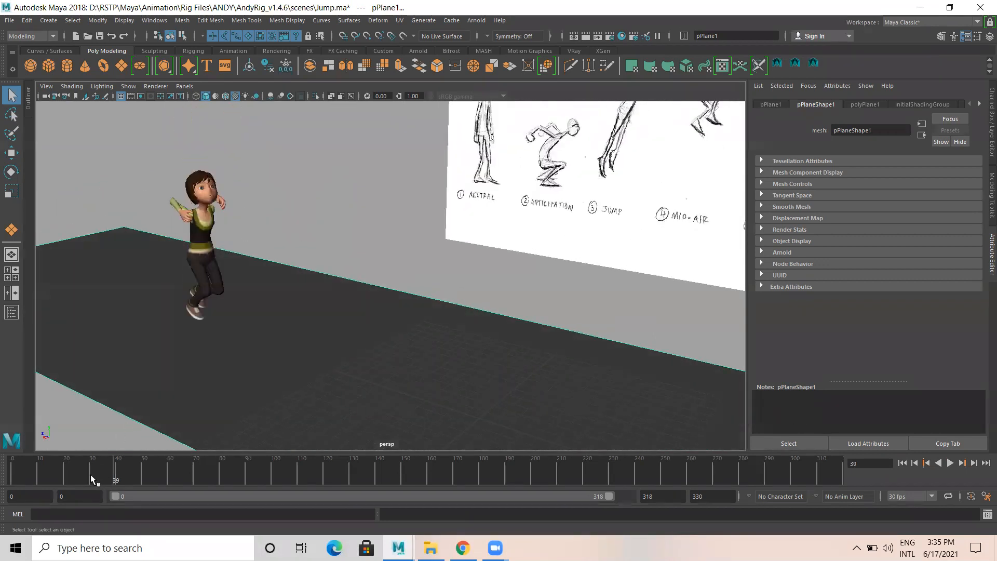
mouse_move(214, 281)
alt+mouse_down()
mouse_move(374, 263)
mouse_move(376, 276)
mouse_move(307, 279)
mouse_move(430, 296)
mouse_move(241, 292)
mouse_move(248, 276)
mouse_move(187, 274)
mouse_move(267, 268)
mouse_move(336, 285)
mouse_move(218, 311)
mouse_move(294, 315)
mouse_move(279, 309)
alt+mouse_up()
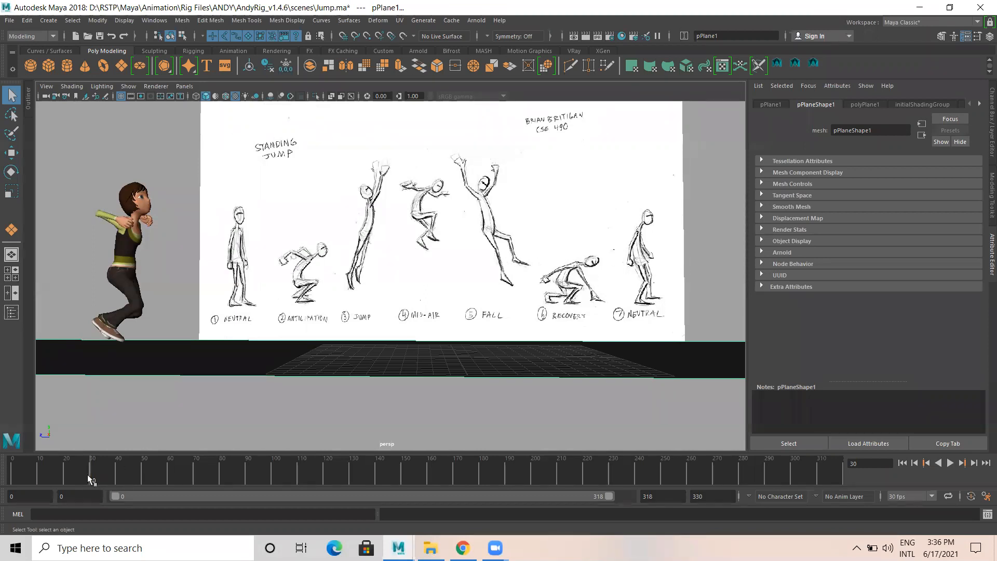
Go to frame 60 and turn on the display of NURBS curves for the rig controls.
key(alt+v)
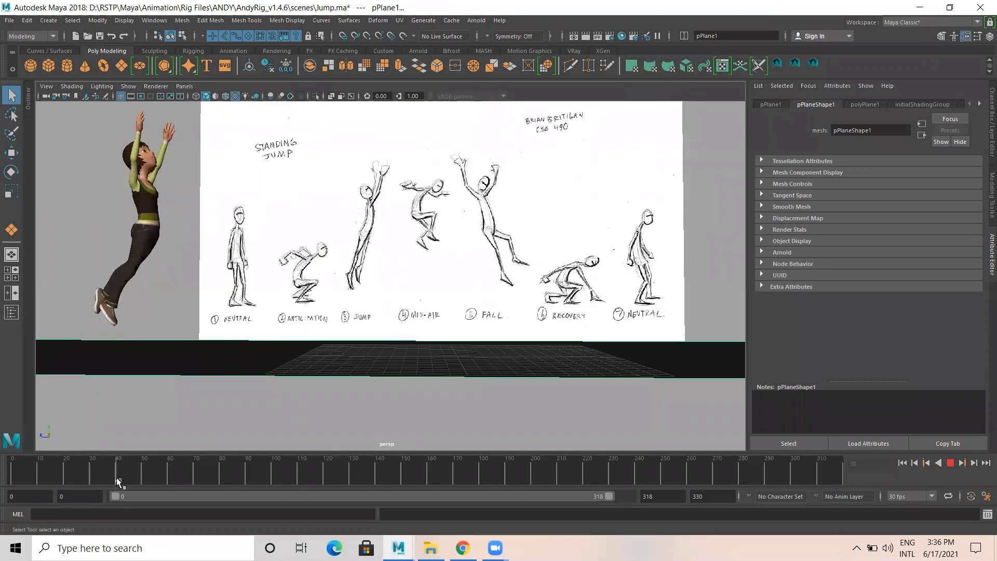
click(168, 476)
alt+drag(260, 217, 374, 211)
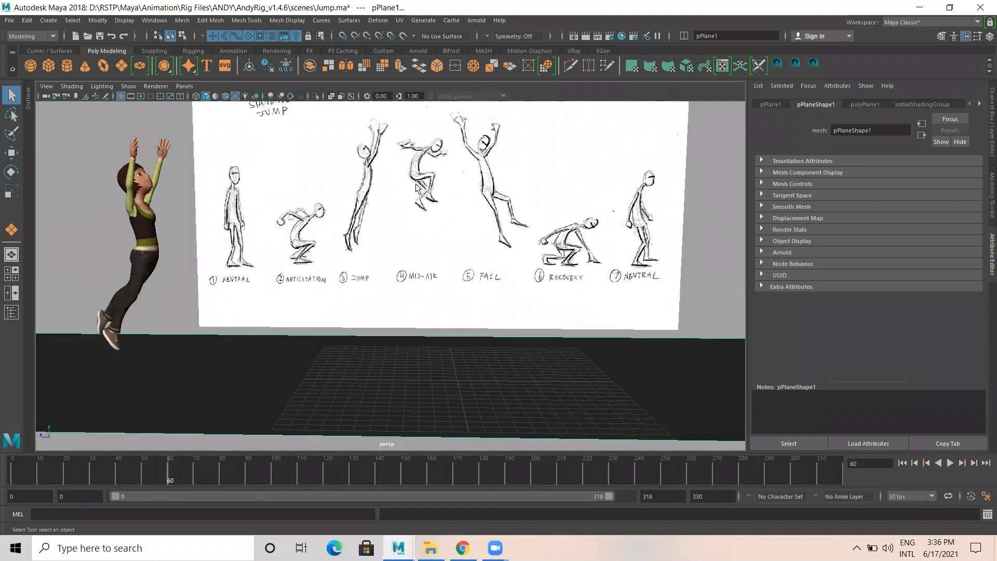
alt+drag(167, 326, 160, 331)
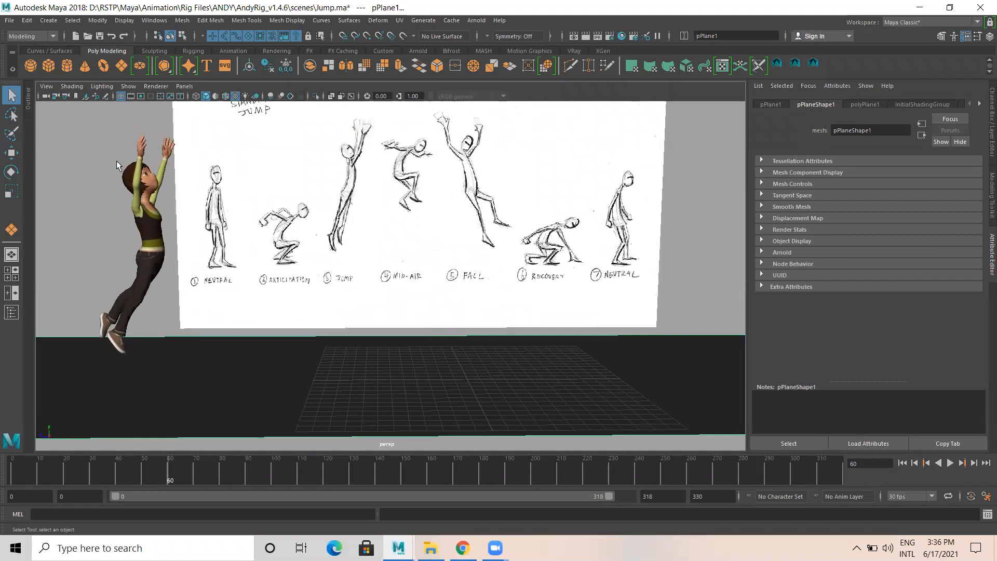
click(128, 87)
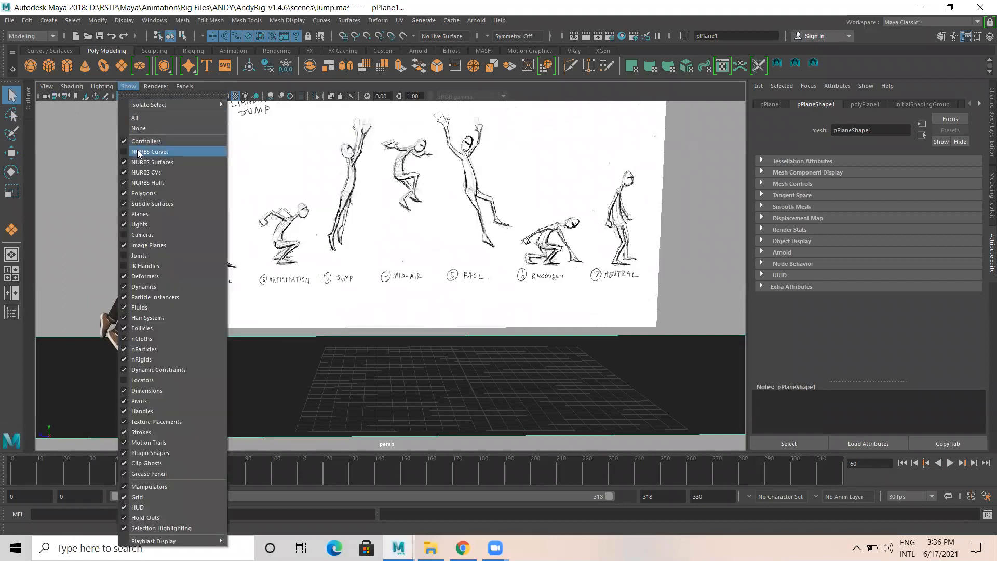
click(138, 151)
Hide the floor plane.
mouse_move(182, 351)
alt+mouse_down()
mouse_move(179, 368)
mouse_move(293, 317)
alt+mouse_up()
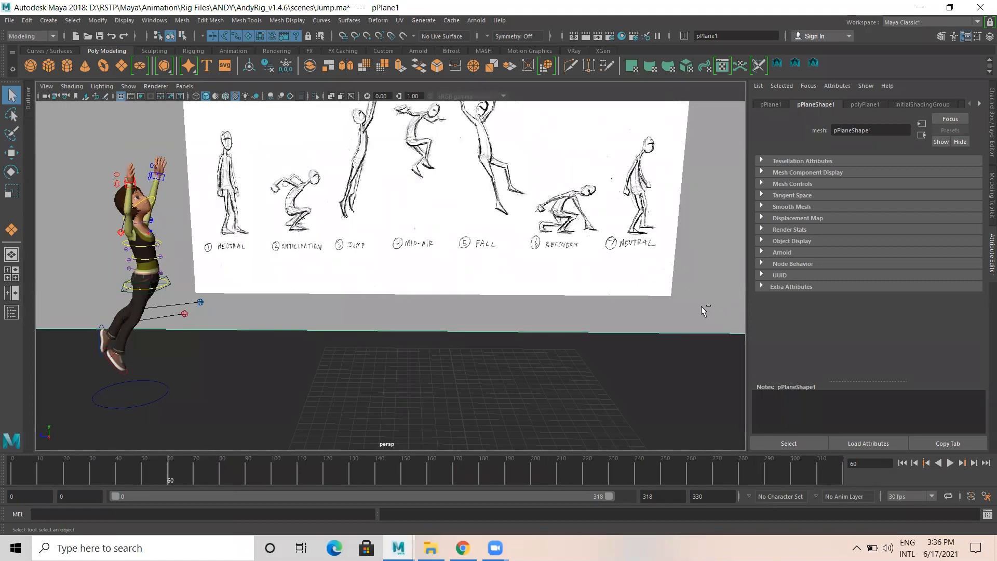
key(ctrl+h)
alt+drag(203, 392, 227, 391)
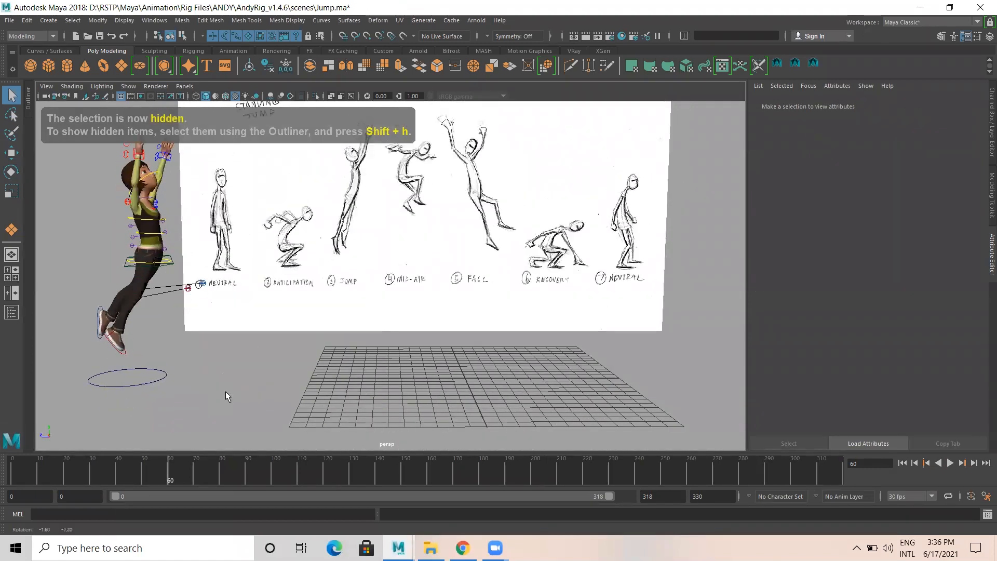
alt+middle_drag(411, 188, 401, 215)
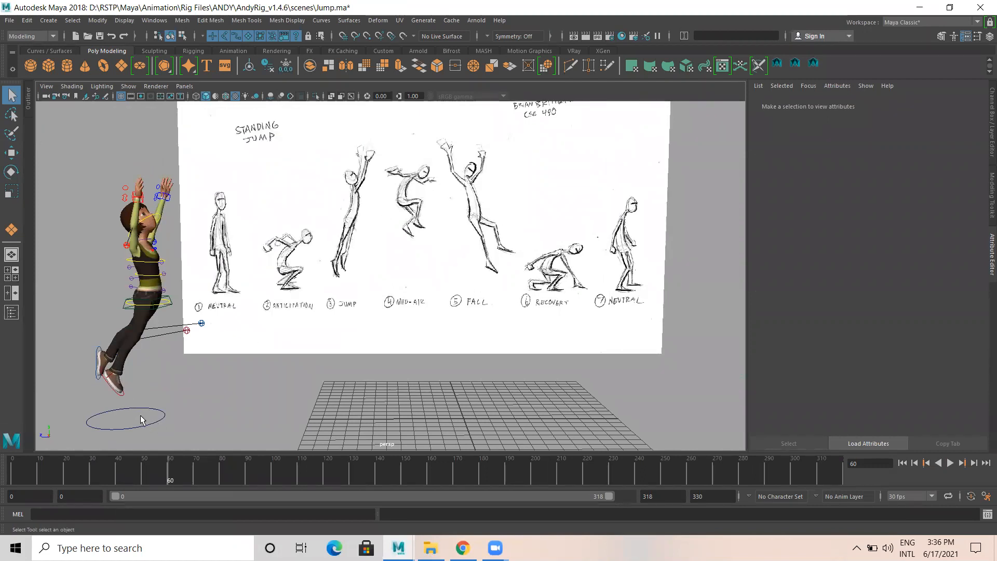
click(152, 312)
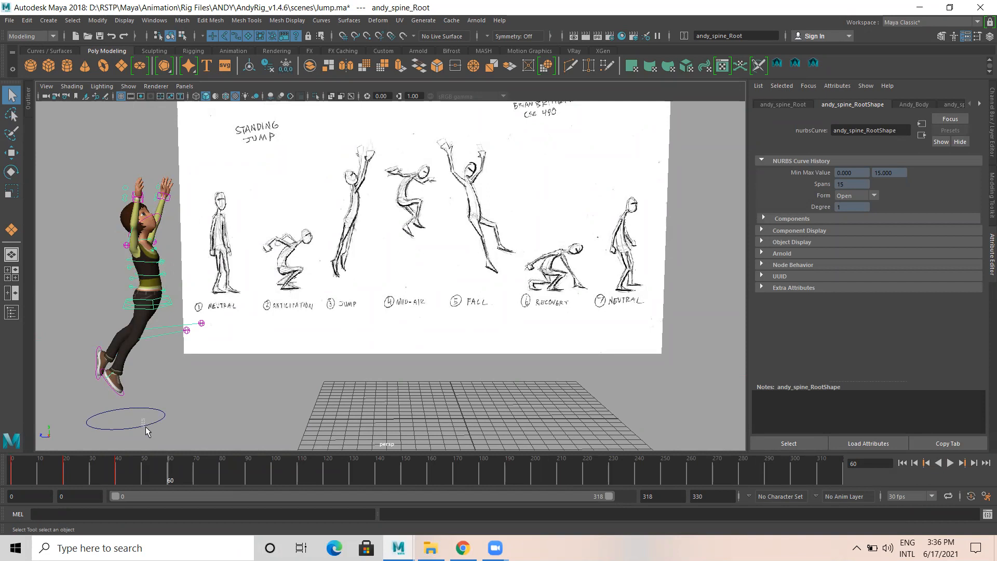
click(133, 417)
key(w)
drag(127, 416, 230, 346)
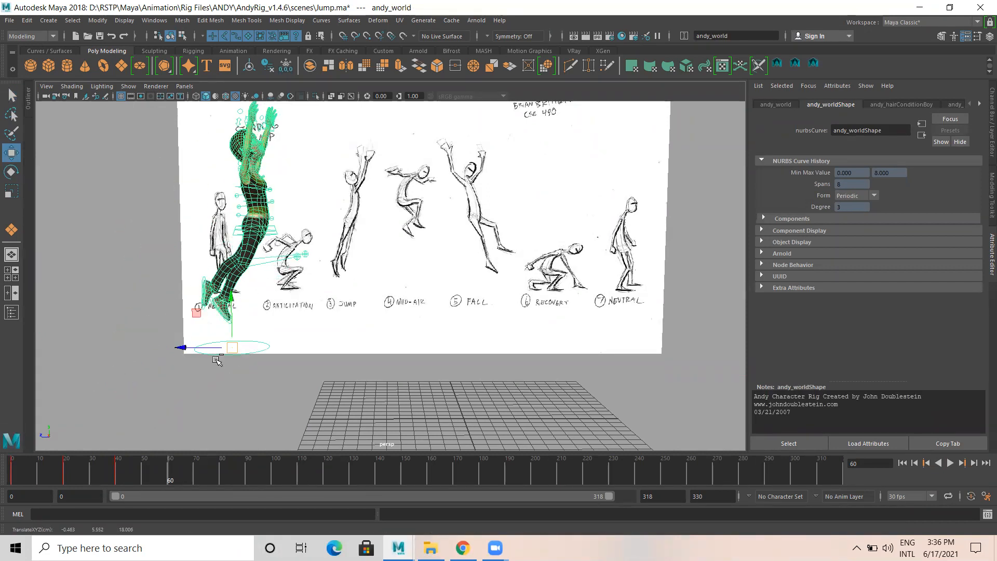
key(ctrl+z)
click(181, 395)
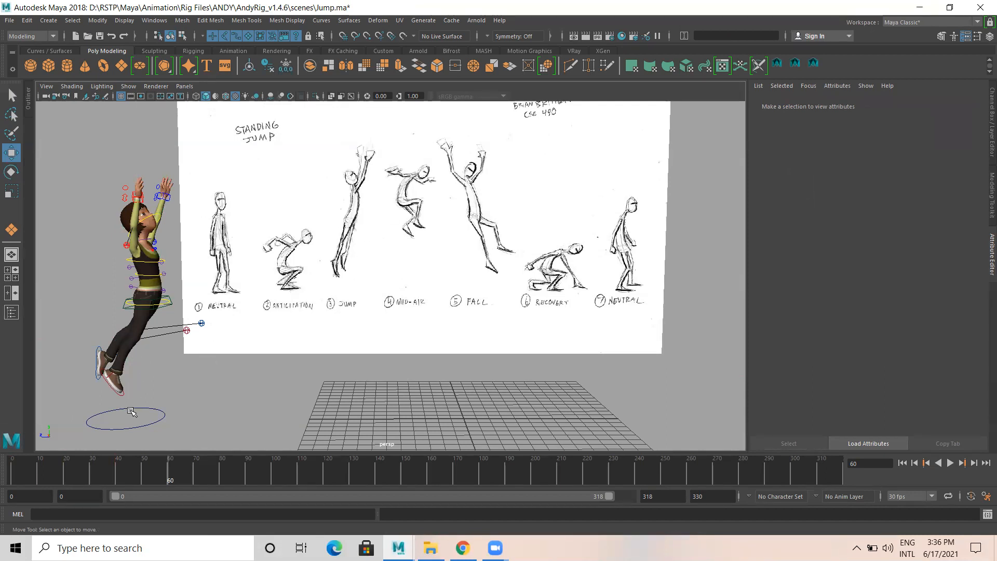
Raise both foot controls together and move them forward towards the reference board at frame 60.
mouse_move(157, 395)
alt+middle_down()
mouse_move(166, 410)
mouse_move(188, 392)
alt+middle_up()
alt+drag(302, 294, 282, 297)
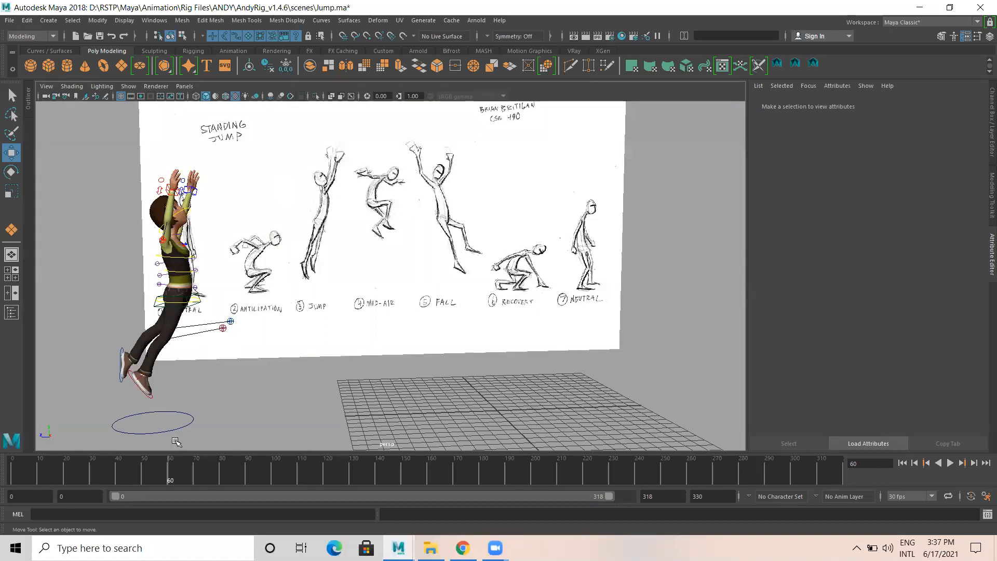
click(119, 364)
click(128, 358)
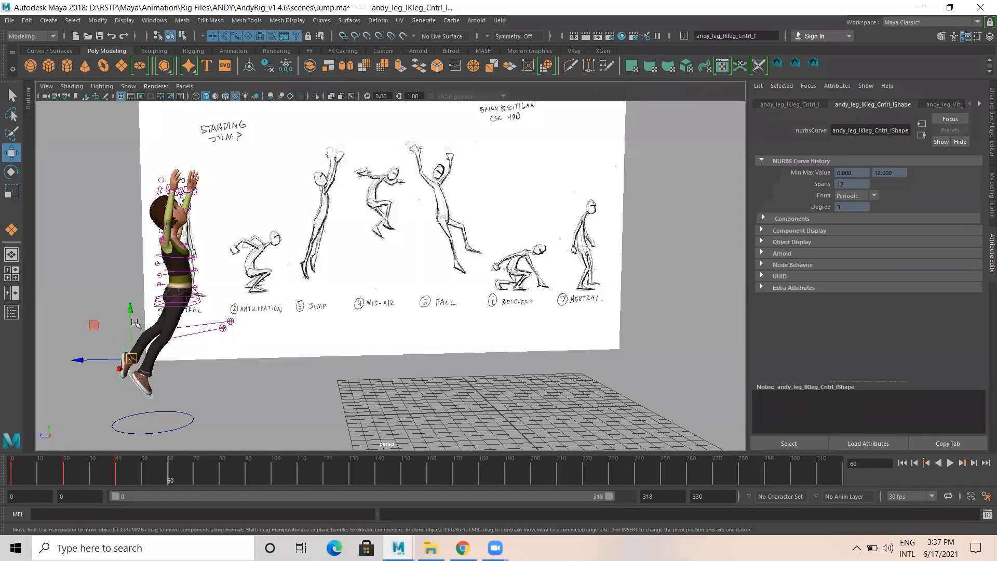
drag(132, 309, 132, 274)
drag(77, 323, 139, 325)
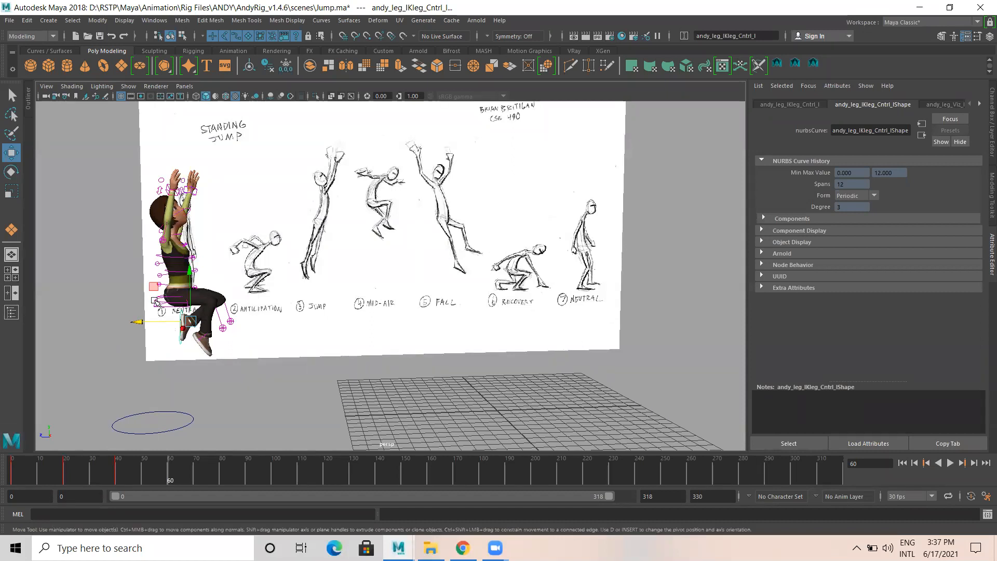
Move the spine root control forward and up so the body sits above and ahead of the feet.
click(161, 304)
drag(122, 301, 175, 289)
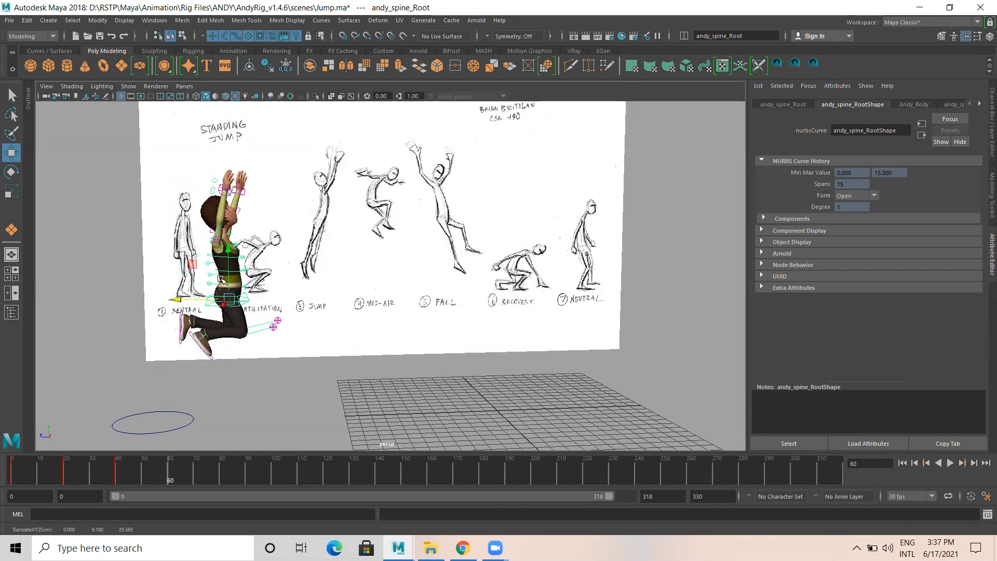
drag(229, 249, 229, 239)
drag(178, 264, 191, 265)
Move both foot controls forward and up beneath the hips, and pull both knee pole vector controls farther forward and up.
click(178, 328)
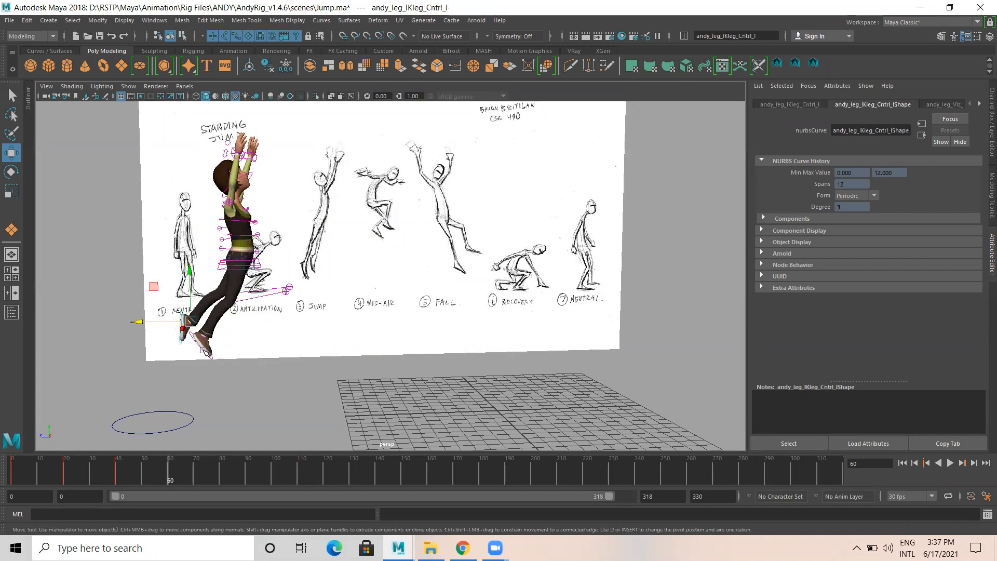
drag(155, 335, 189, 336)
drag(240, 284, 241, 271)
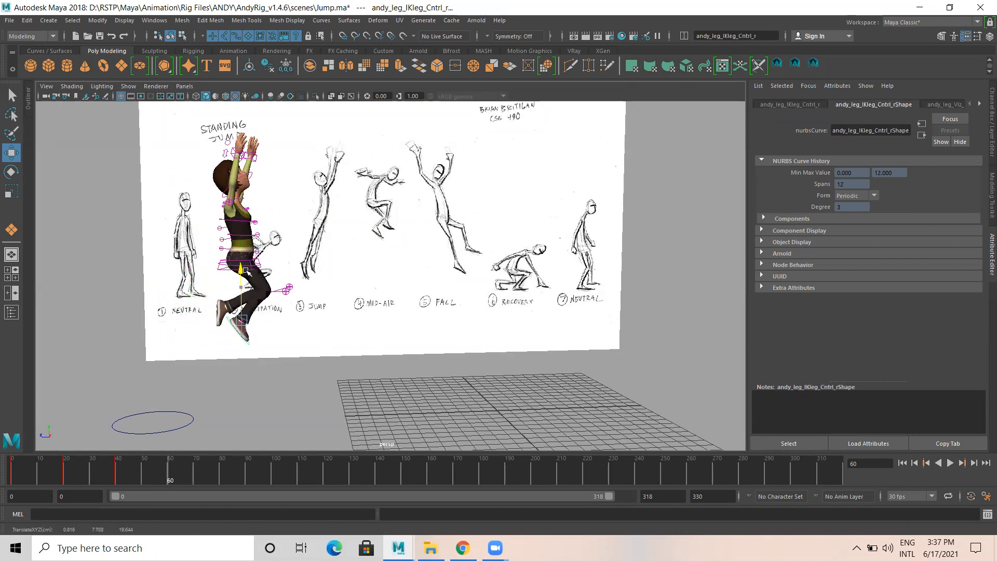
drag(190, 319, 199, 320)
drag(250, 271, 250, 260)
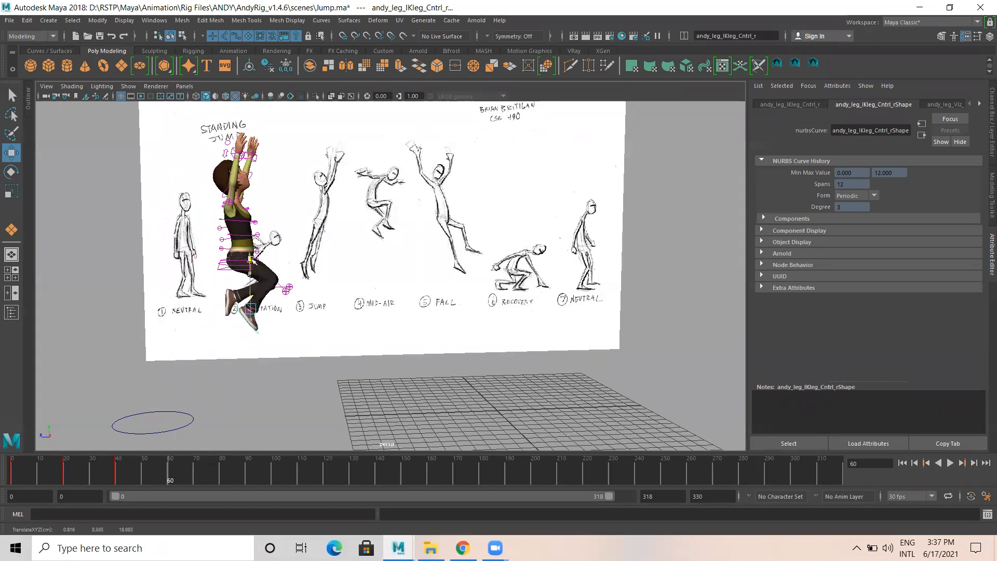
click(288, 289)
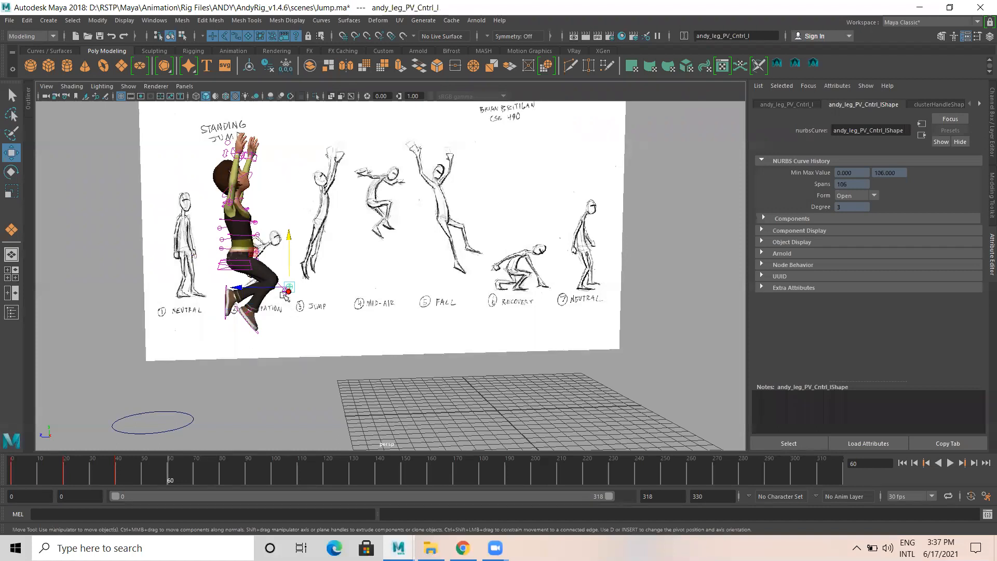
middle_drag(316, 286, 297, 260)
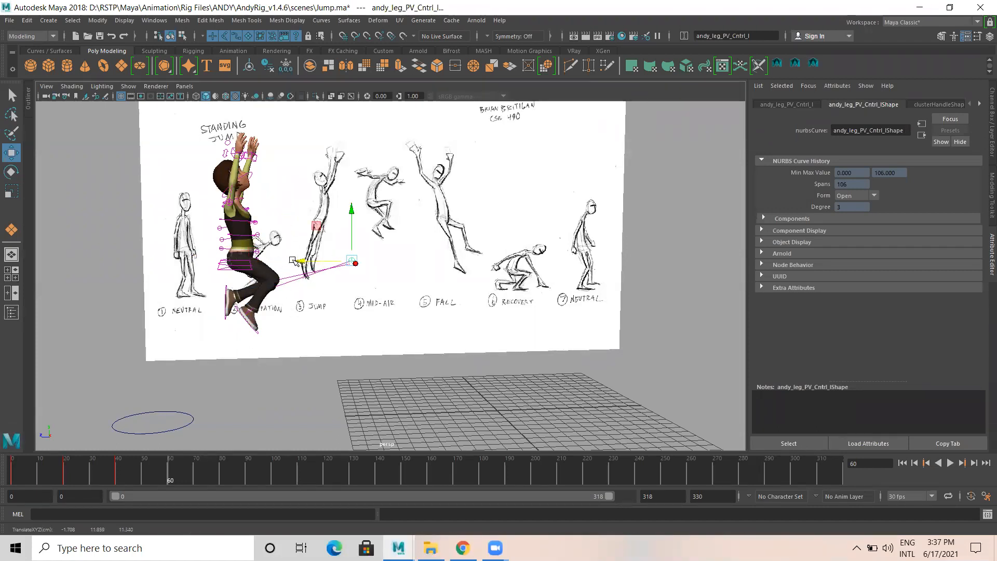
Raise the right foot control, move it forward ahead of the left foot, and rotate the foot so its toes tilt downward.
click(260, 310)
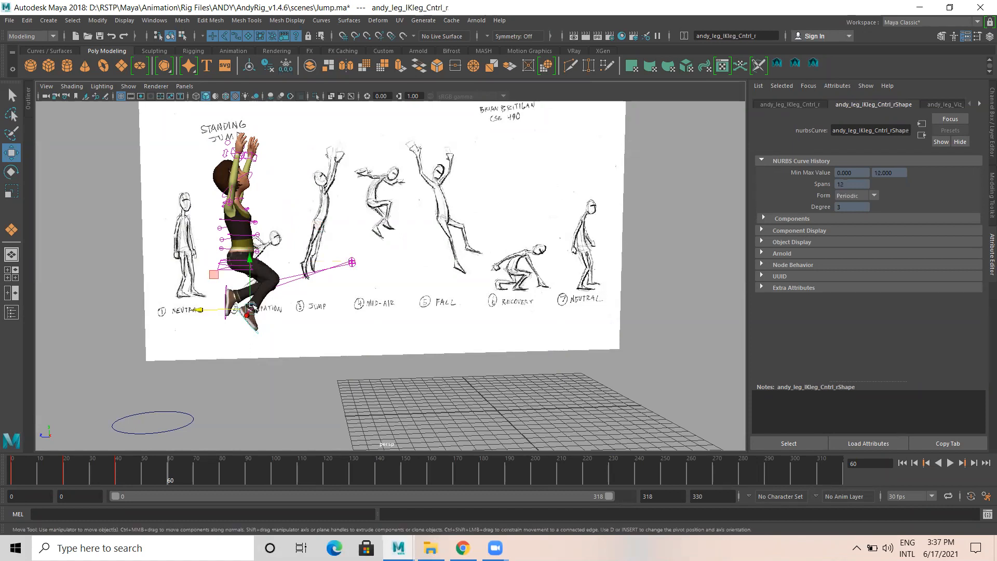
drag(253, 262, 251, 238)
drag(196, 288, 231, 289)
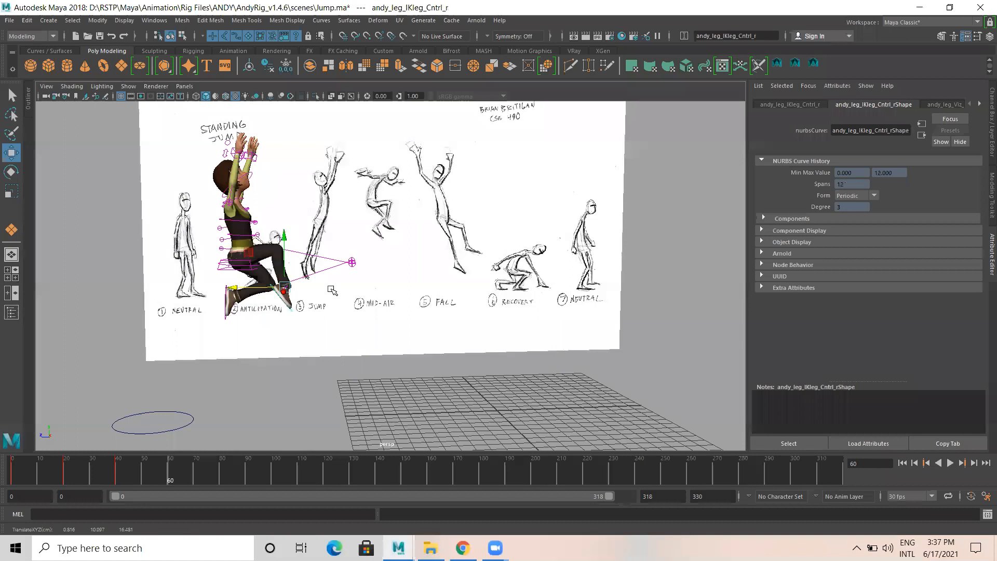
key(e)
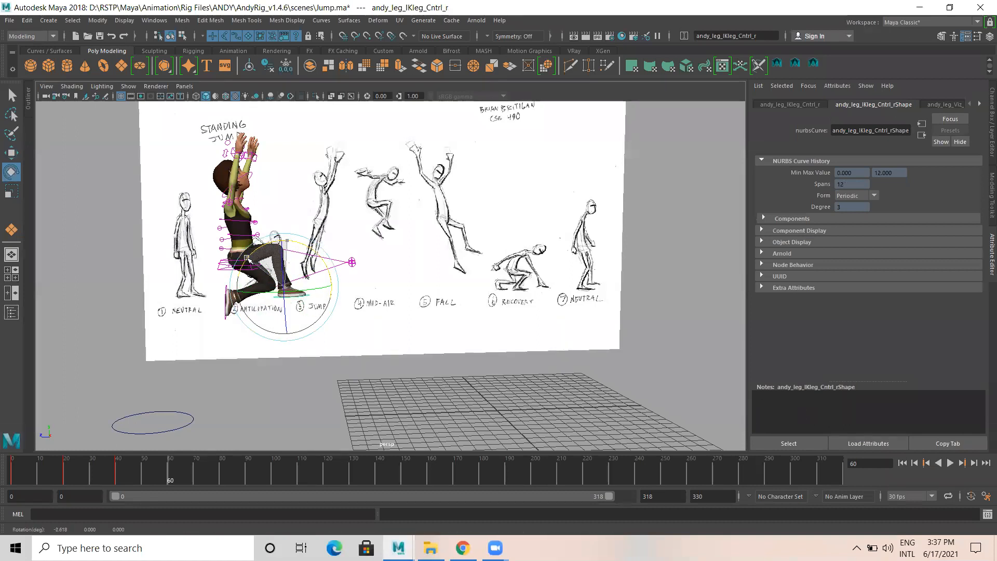
drag(248, 258, 246, 321)
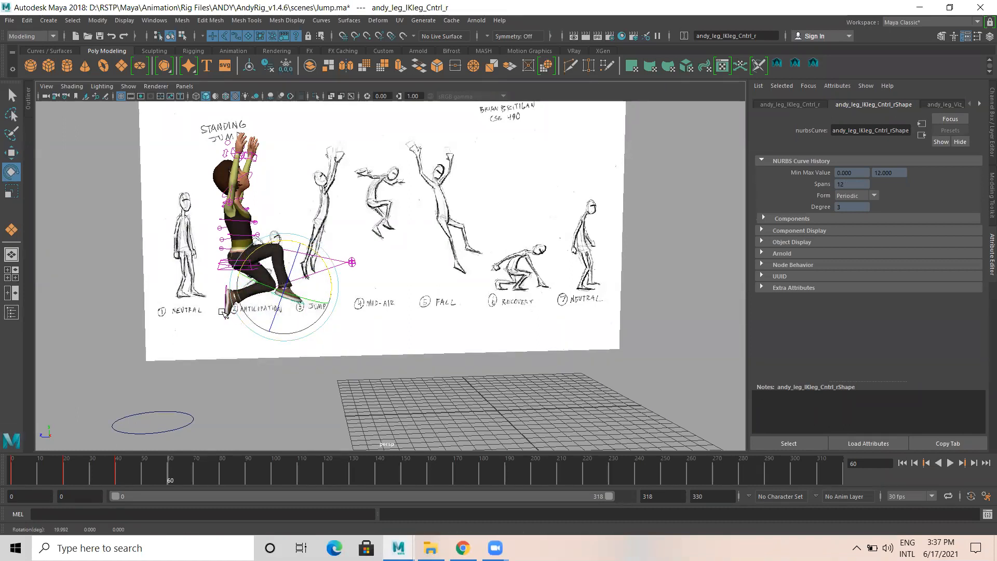
Move the left foot control forward and slightly down, and rotate the foot so its toes tilt downward.
click(226, 311)
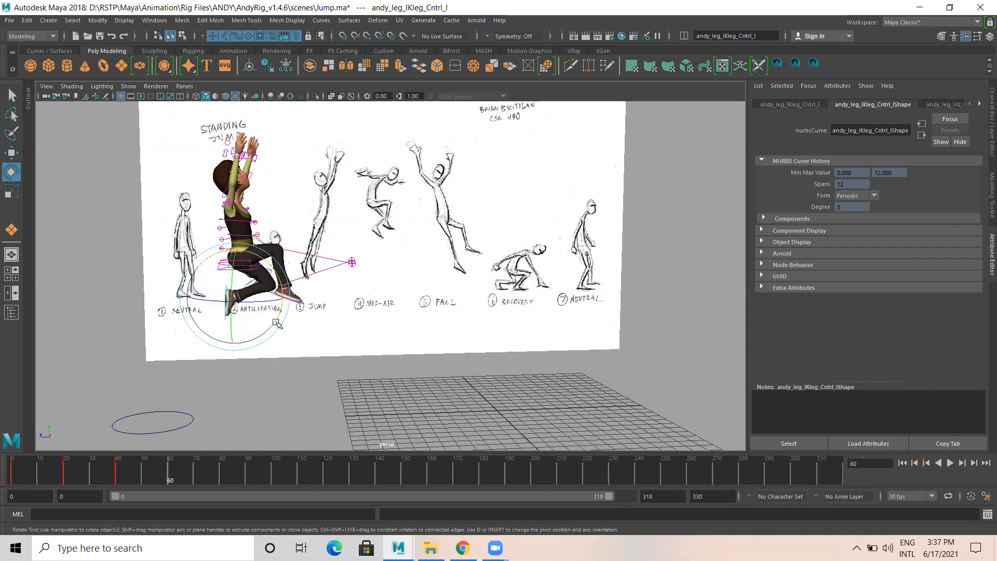
key(w)
drag(190, 298, 206, 297)
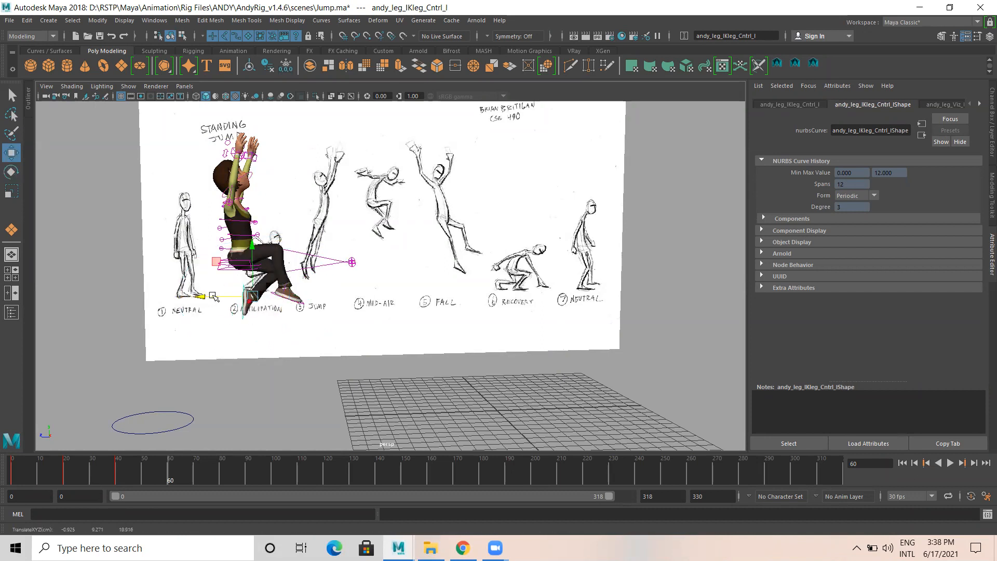
drag(254, 245, 254, 255)
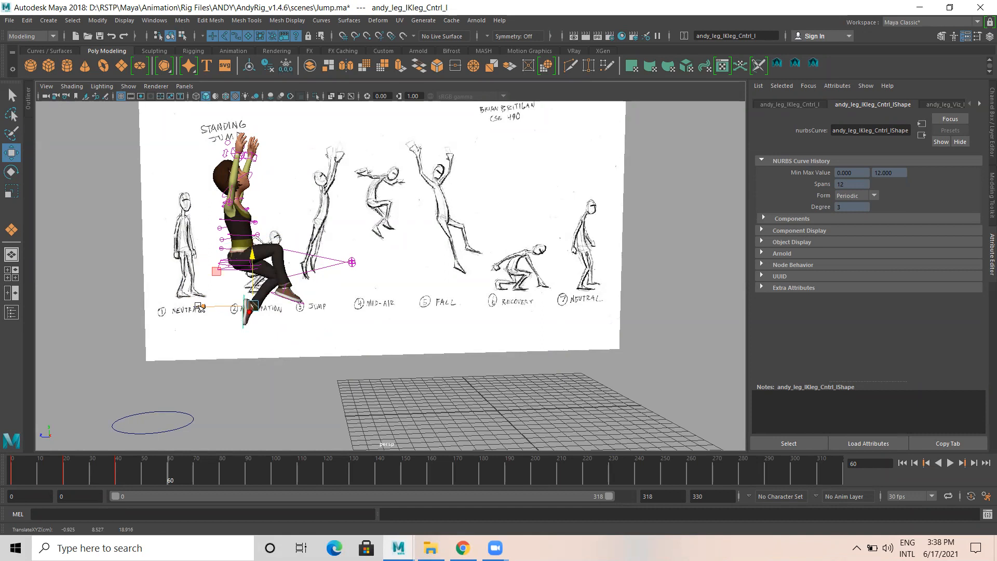
key(e)
drag(202, 307, 220, 291)
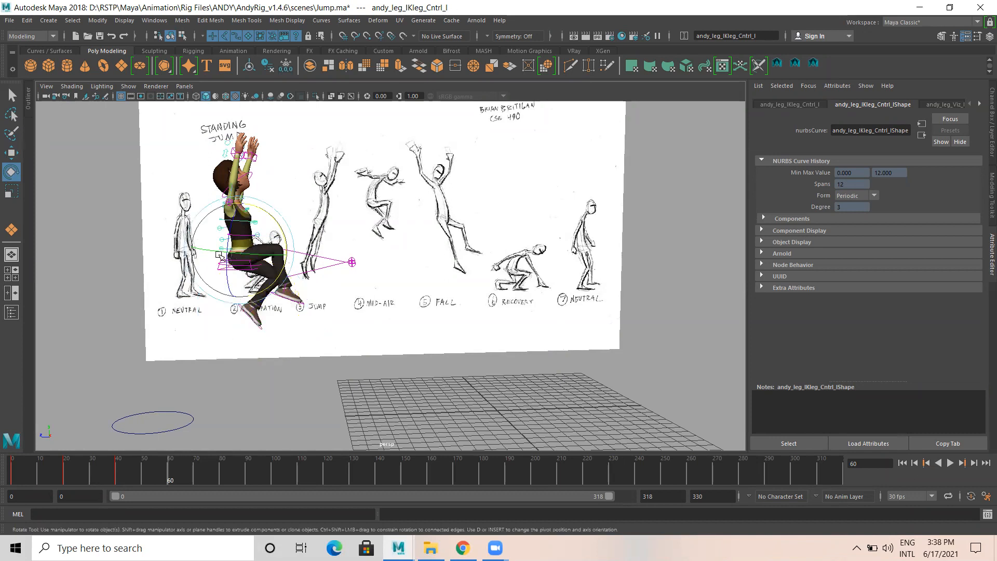
Rotate the spine FK joints forward so the torso curls over the thighs and the raised arms reach ahead.
click(225, 246)
key(q)
click(221, 229)
key(e)
drag(268, 192, 276, 199)
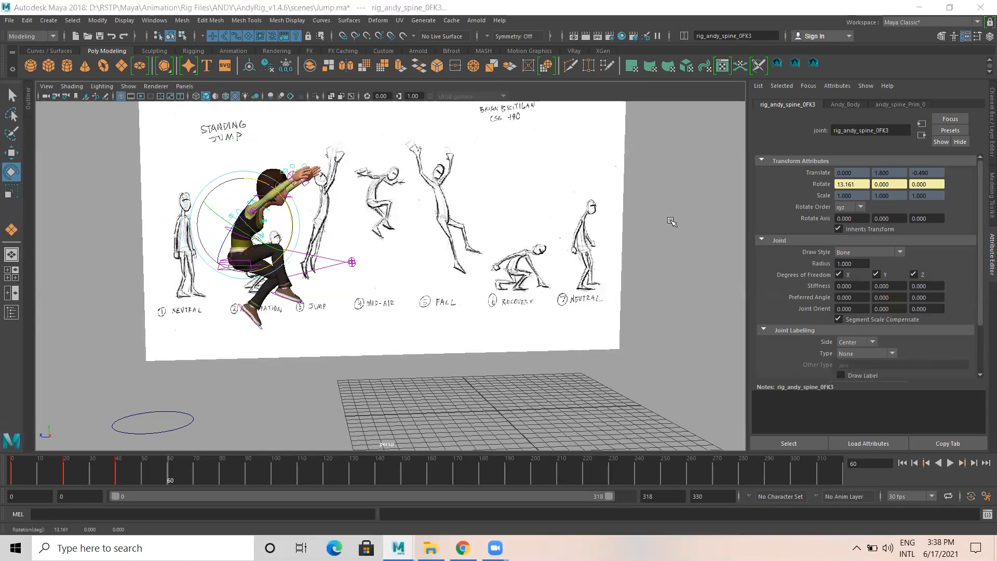
click(104, 232)
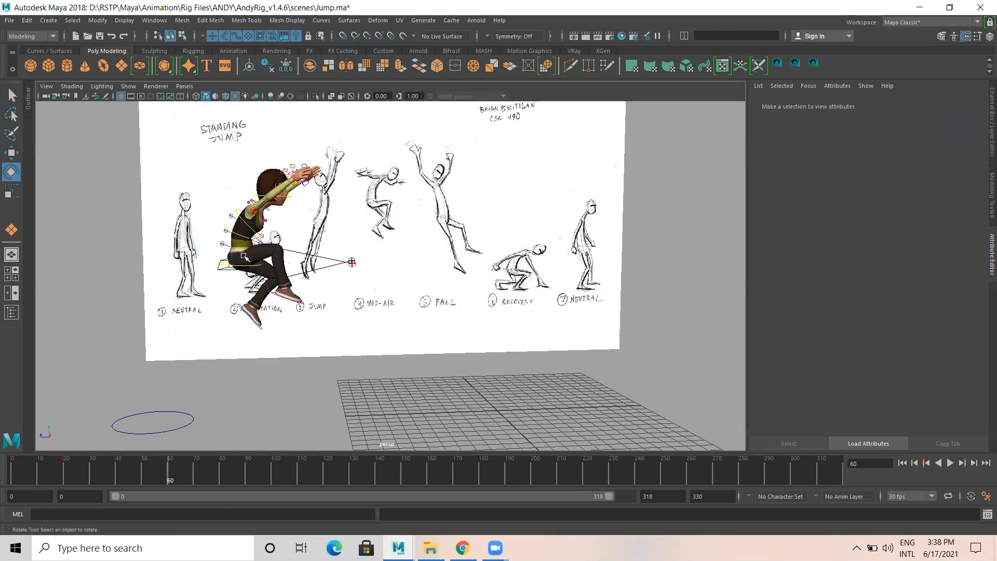
click(235, 264)
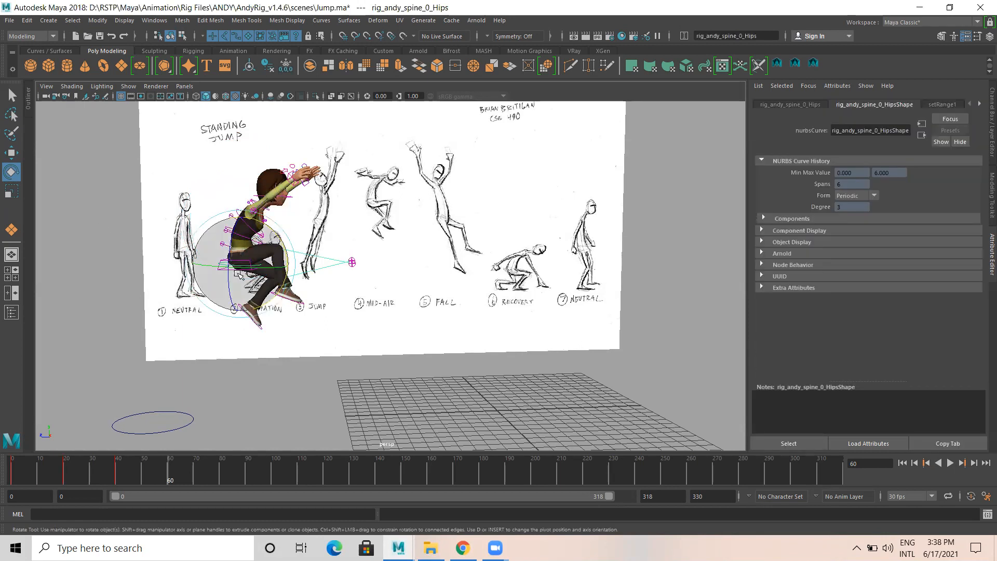
scroll(185, 258, up, 2)
key(f)
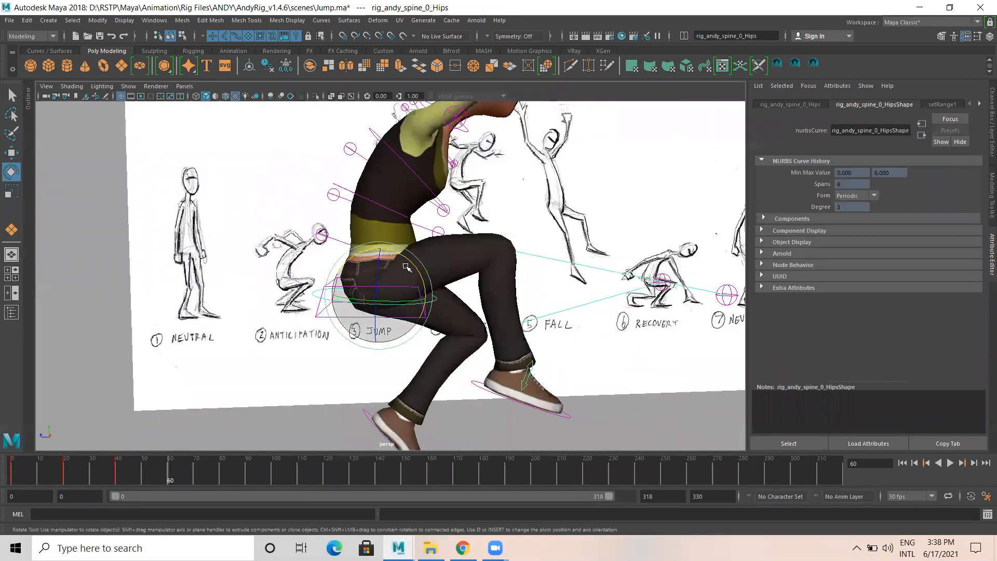
mouse_move(397, 256)
mouse_down()
mouse_move(390, 251)
mouse_move(409, 267)
mouse_up()
key(ctrl+z)
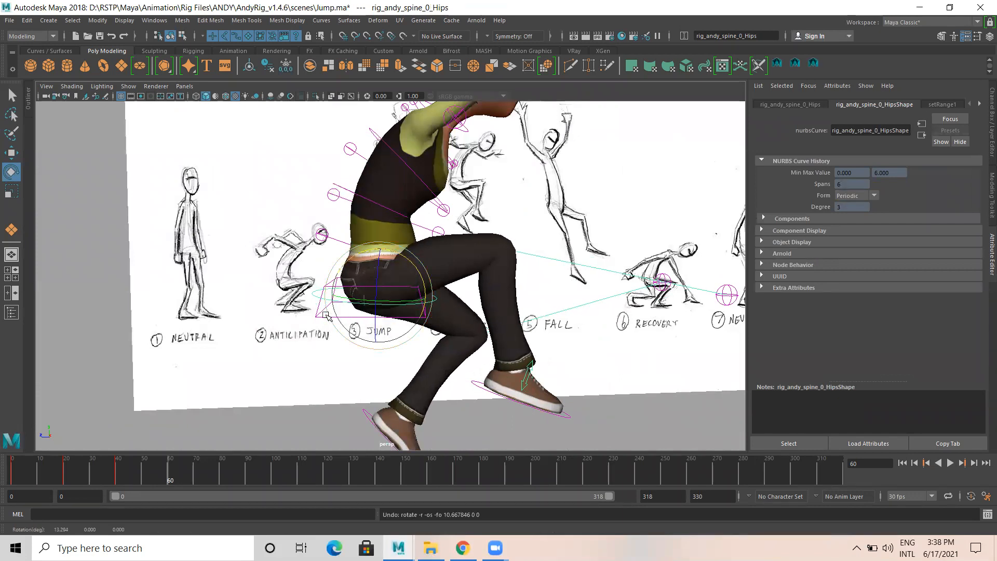
click(389, 278)
drag(399, 255, 396, 258)
key(ctrl+z)
Rotate the neck FK control forward and adjust the neck IK control so the head bows.
alt+middle_drag(525, 249, 441, 276)
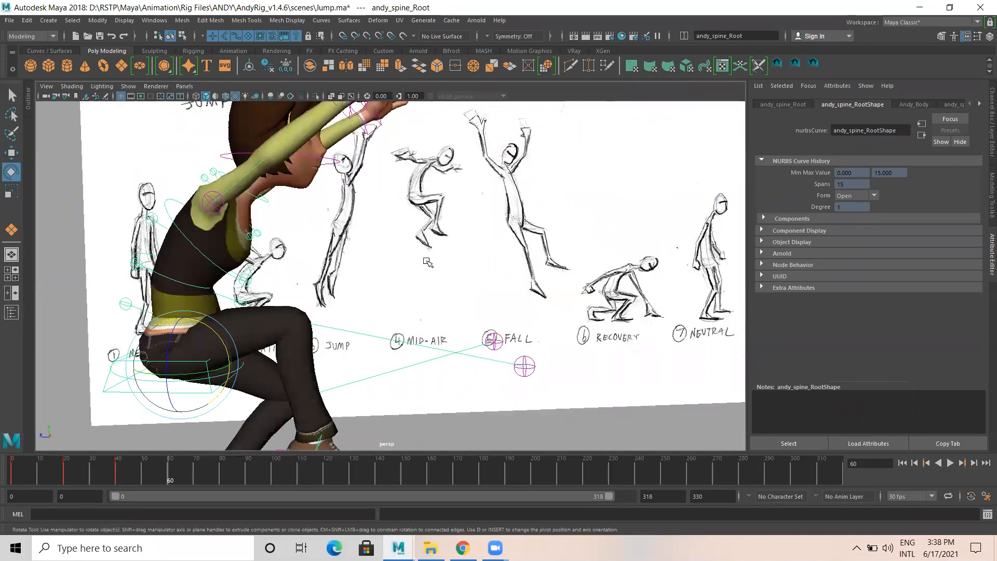
click(262, 200)
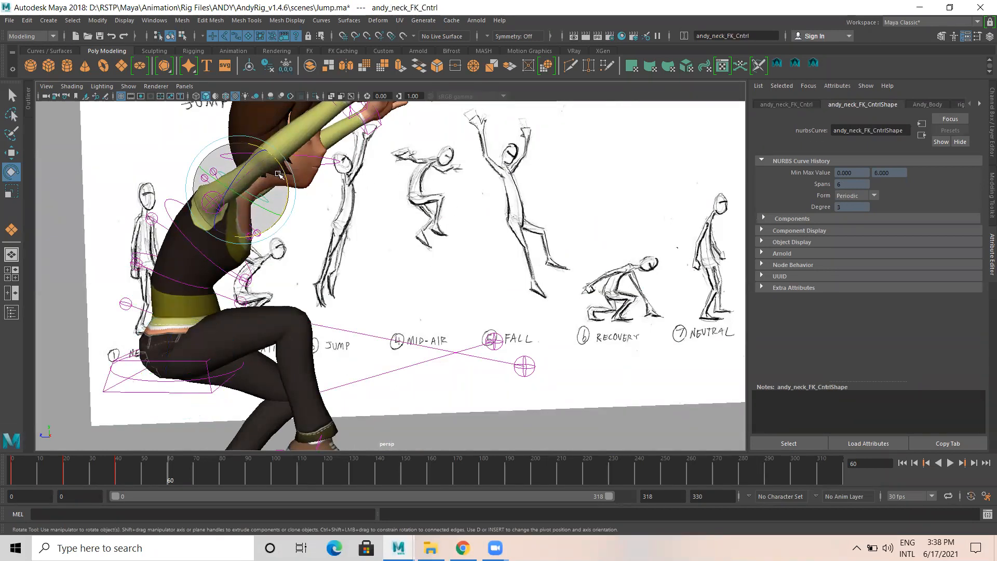
drag(280, 176, 326, 176)
click(342, 181)
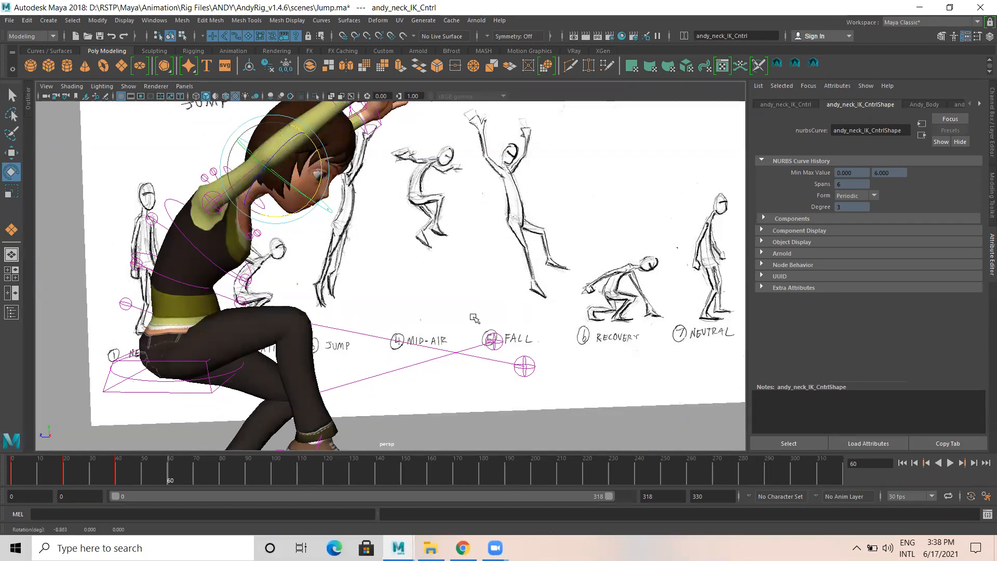
Move the right foot control slightly sideways, away from the left foot, and select the right knee pole vector control.
scroll(338, 229, down, 2)
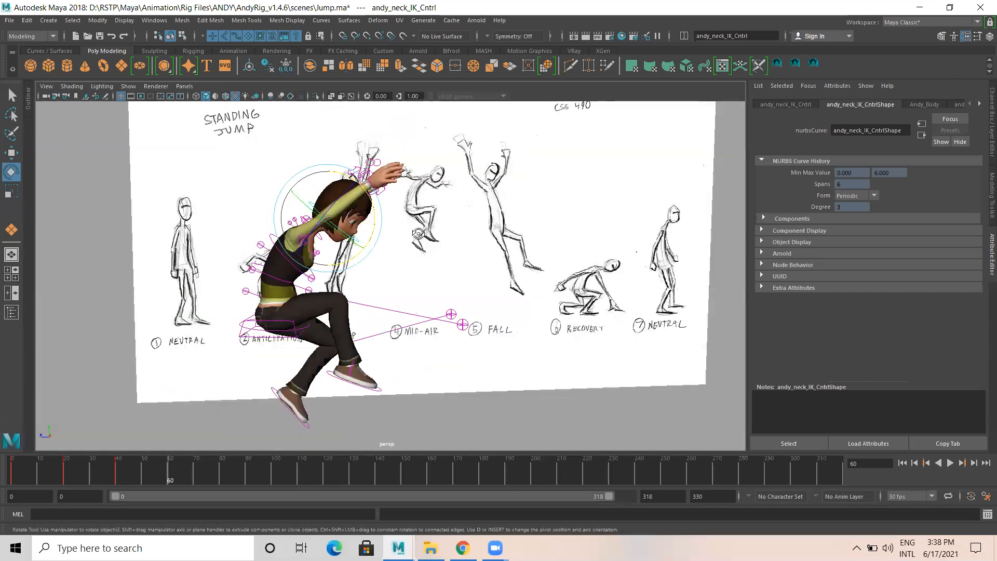
mouse_move(311, 232)
alt+mouse_down()
mouse_move(226, 221)
mouse_move(284, 213)
mouse_move(254, 232)
mouse_move(345, 229)
alt+mouse_up()
mouse_move(449, 234)
alt+mouse_down()
mouse_move(229, 231)
mouse_move(93, 252)
alt+mouse_up()
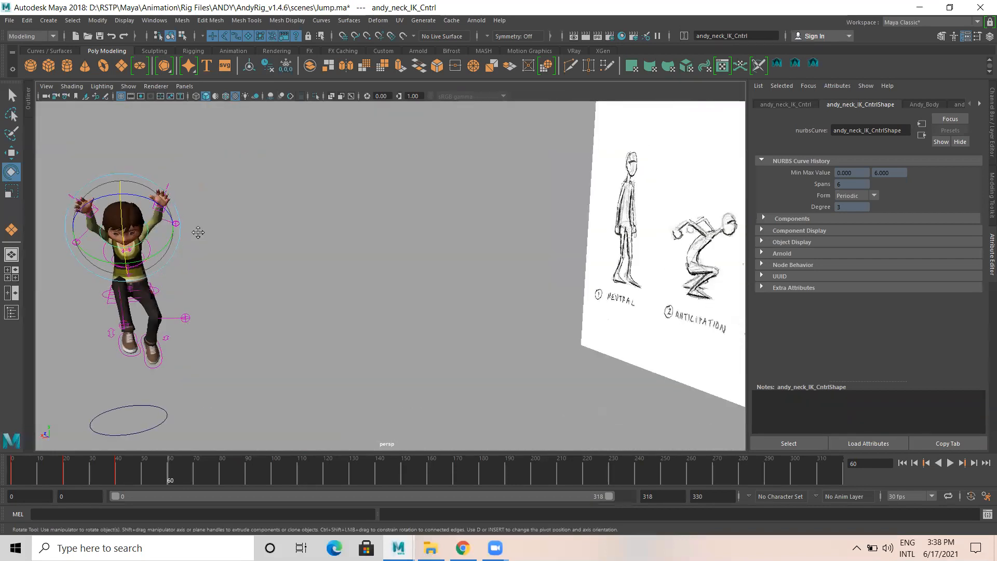
alt+middle_drag(159, 262, 209, 240)
click(184, 321)
key(w)
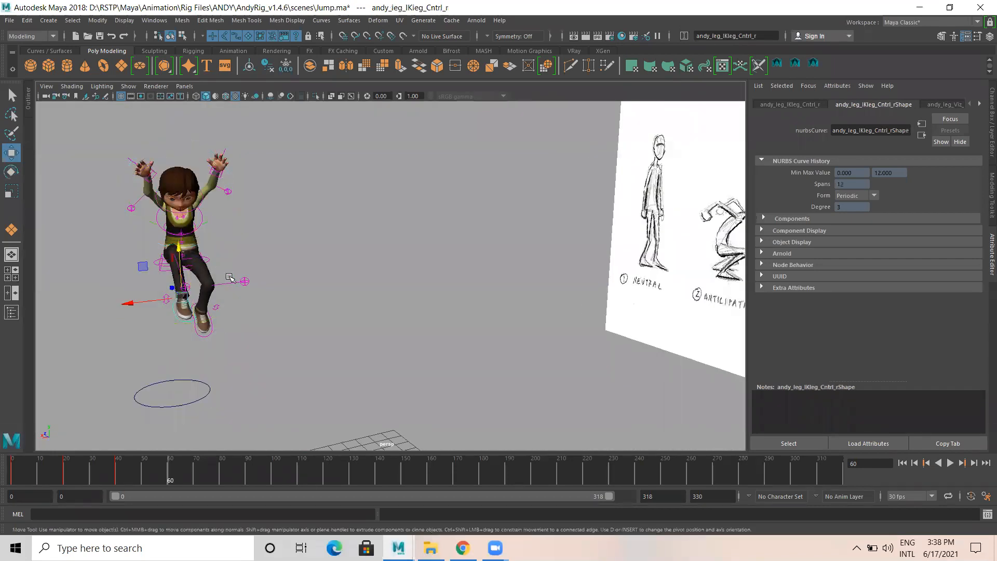
click(125, 303)
drag(125, 304, 120, 295)
click(186, 287)
mouse_move(221, 291)
alt+mouse_down()
mouse_move(281, 275)
mouse_move(219, 246)
alt+mouse_up()
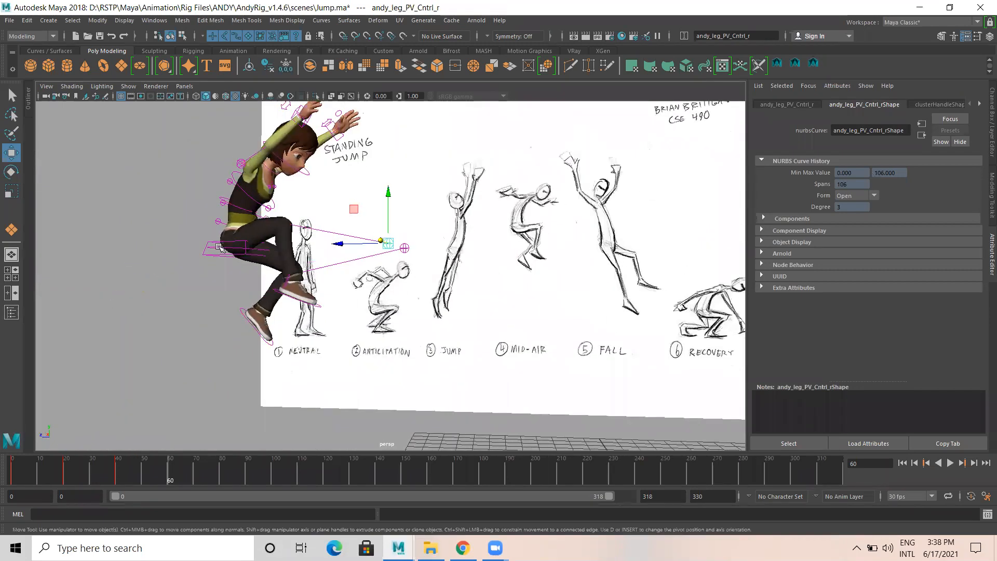
click(214, 241)
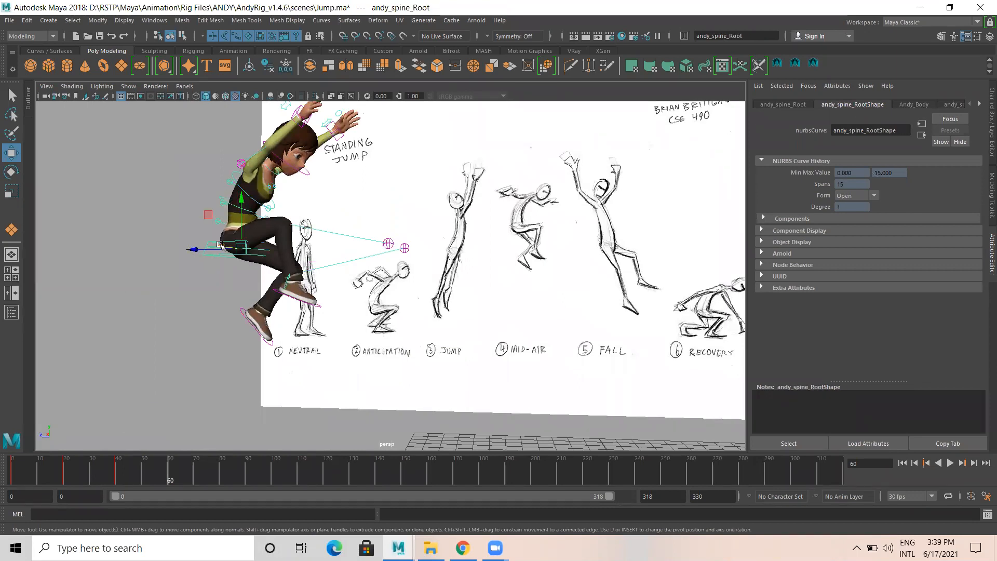
click(168, 246)
click(224, 251)
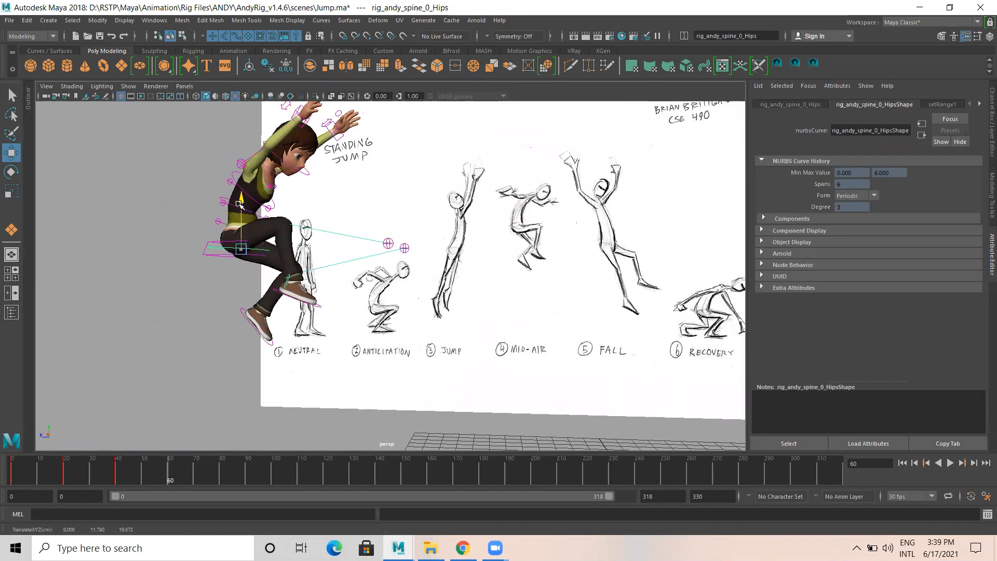
drag(239, 199, 239, 202)
key(ctrl+z)
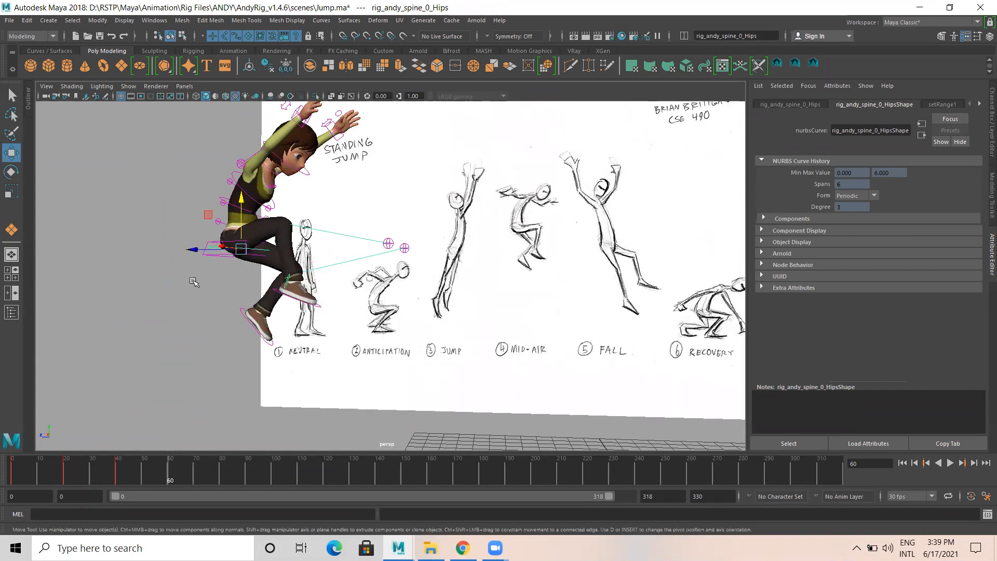
click(214, 249)
click(214, 249)
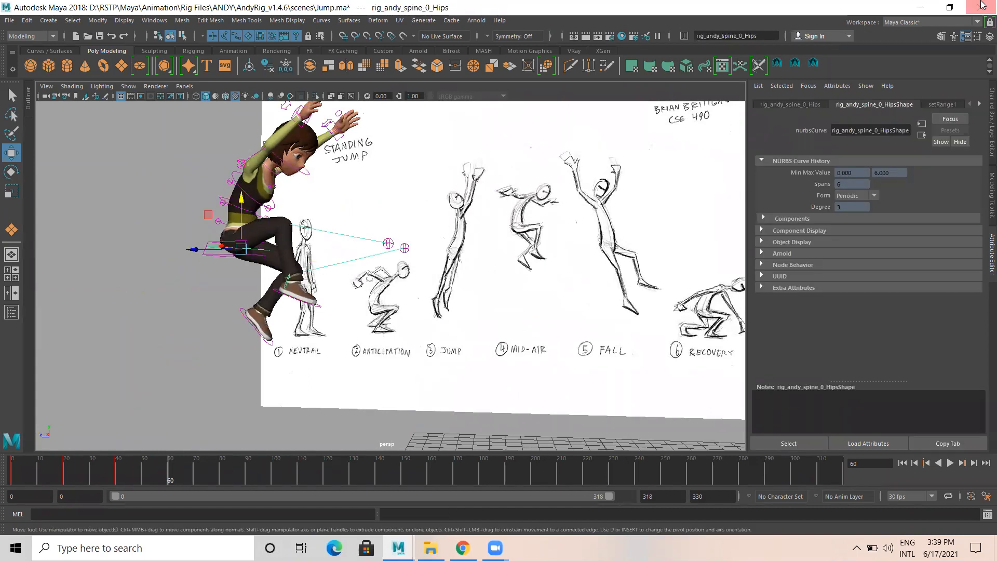
Display the hips control's transform channels and the display layers in place of the attribute details.
click(990, 36)
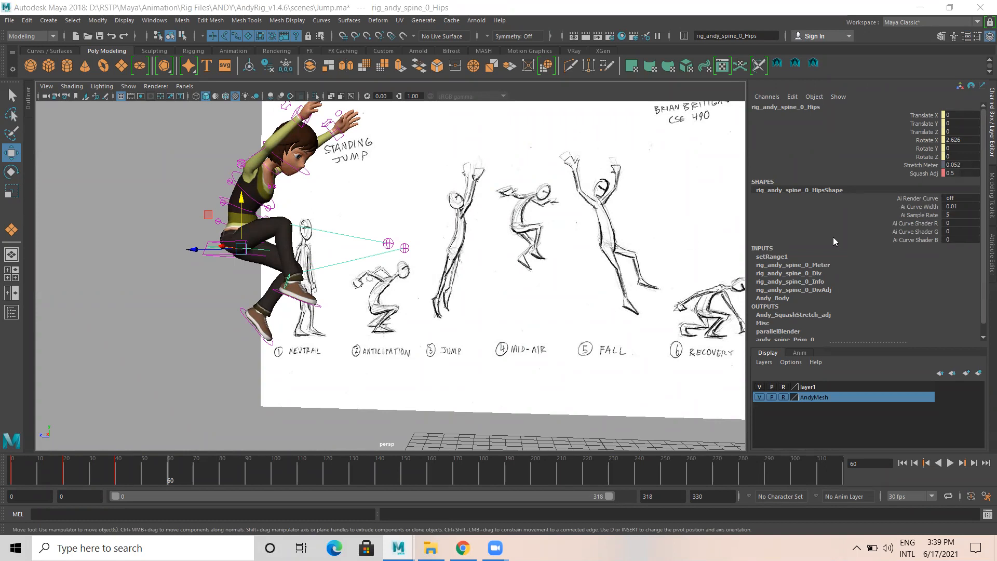
scroll(279, 222, up, 3)
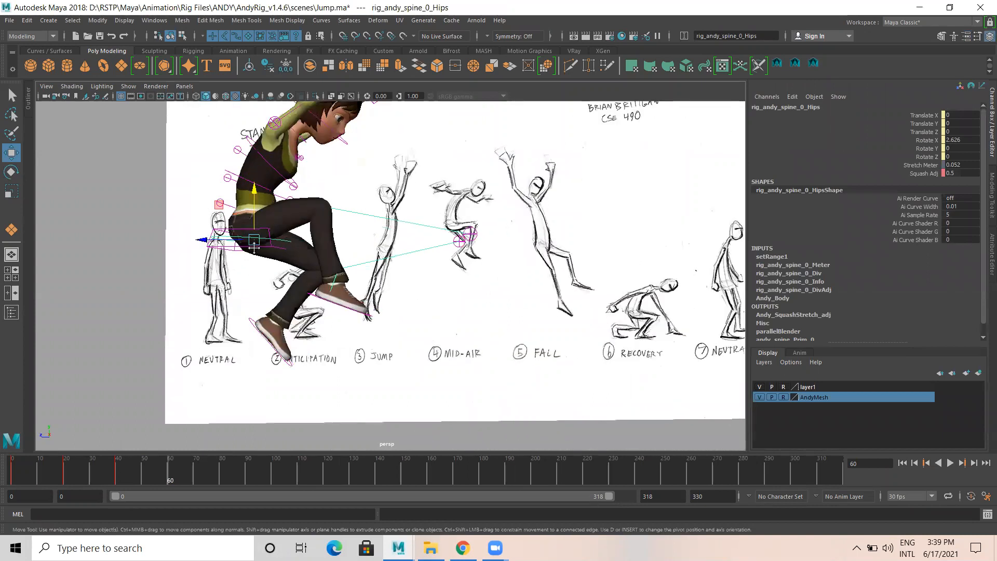
scroll(275, 169, down, 3)
Lower the right hand control from above the head and move it outward so the arm stretches to the side.
alt+drag(276, 169, 69, 220)
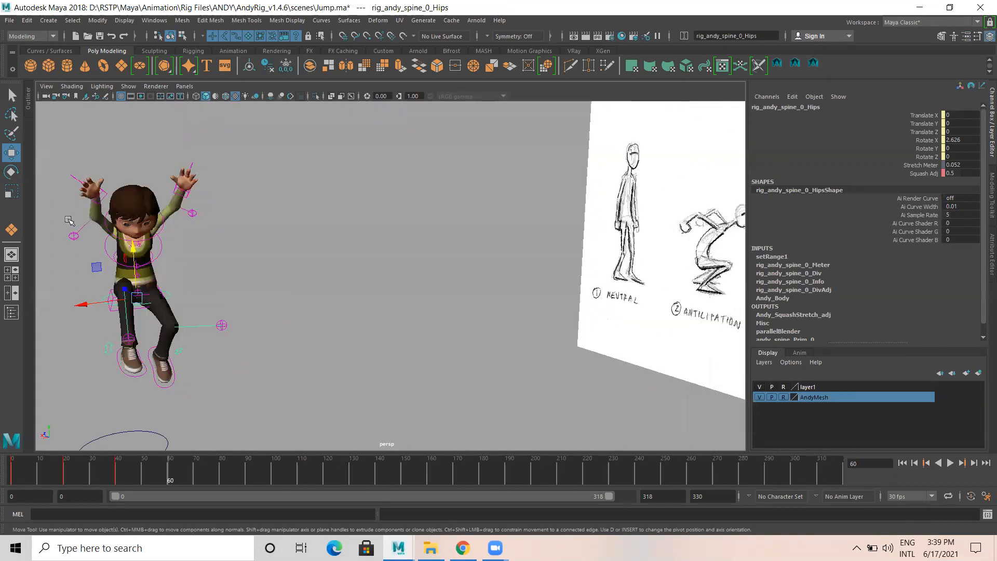
alt+drag(136, 213, 722, 147)
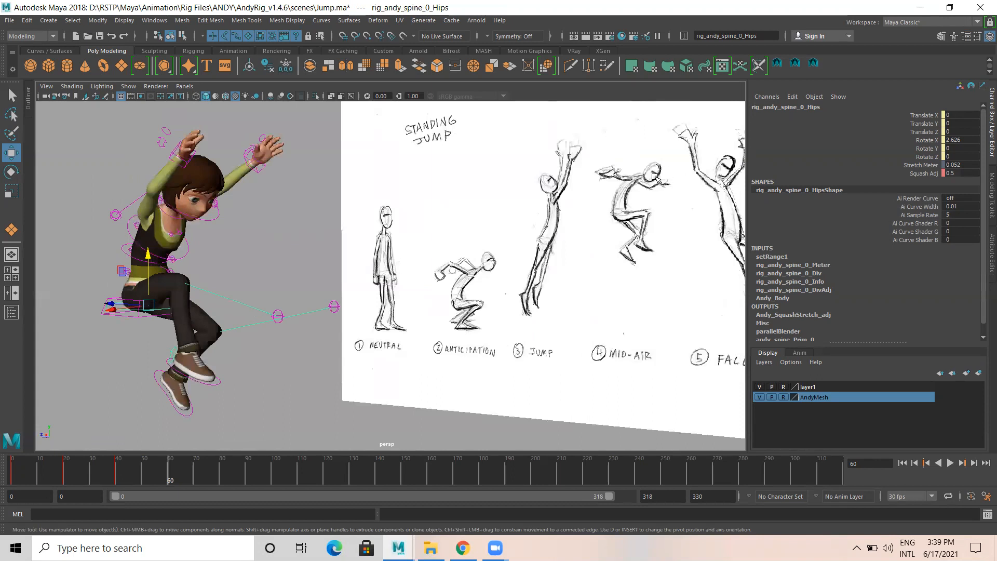
alt+drag(215, 206, 99, 186)
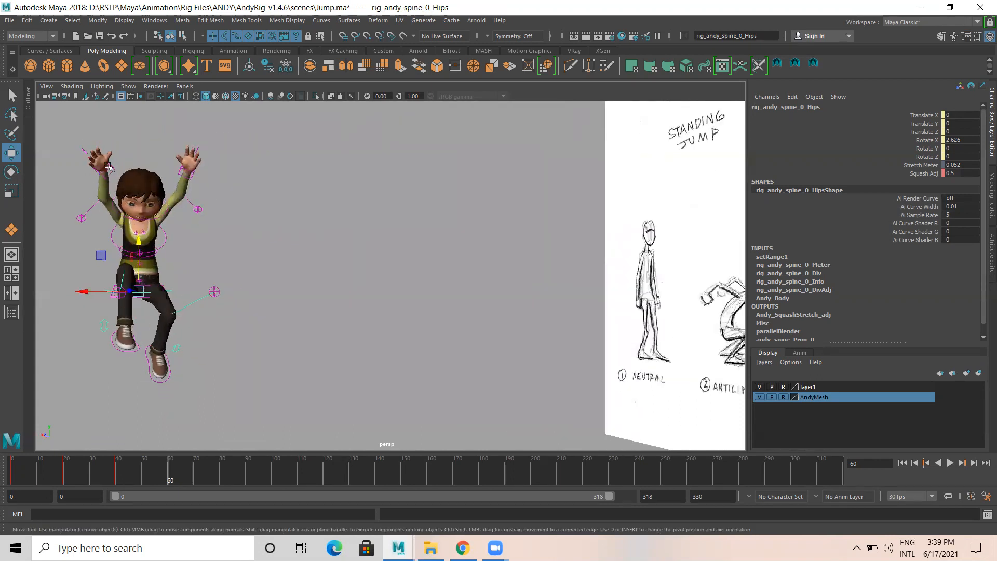
click(107, 172)
alt+drag(107, 124, 95, 172)
drag(51, 222, 24, 225)
Rotate the right hand control to turn the palm down with the fingers forward, and adjust the hand's position beside the body.
alt+drag(191, 239, 185, 259)
mouse_move(335, 229)
alt+mouse_down()
mouse_move(350, 271)
mouse_move(266, 287)
mouse_move(320, 315)
mouse_move(304, 272)
alt+mouse_up()
mouse_move(246, 285)
alt+mouse_down()
mouse_move(268, 286)
mouse_move(278, 262)
alt+mouse_up()
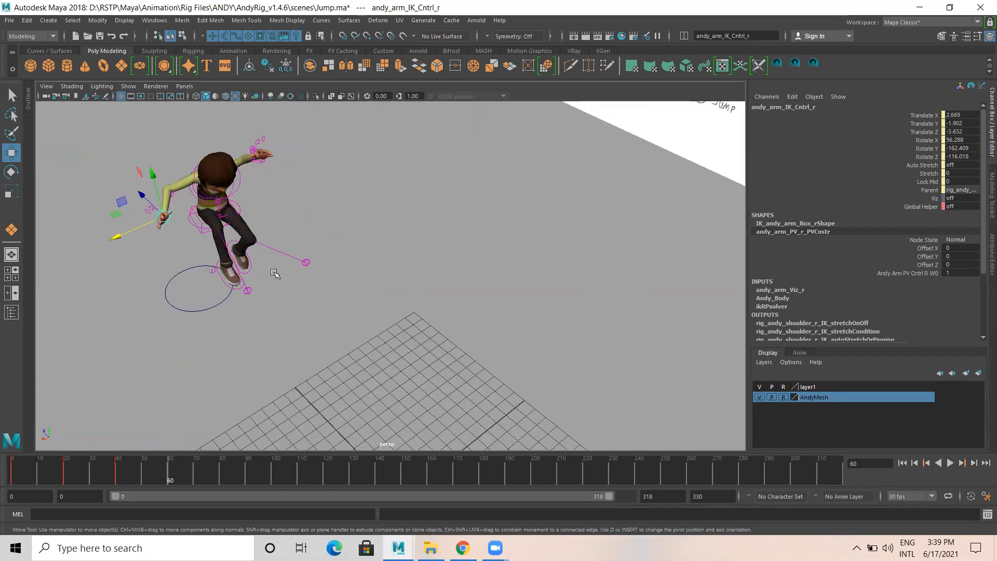
key(e)
mouse_move(155, 215)
mouse_down()
mouse_move(164, 230)
mouse_move(234, 225)
mouse_move(275, 251)
mouse_up()
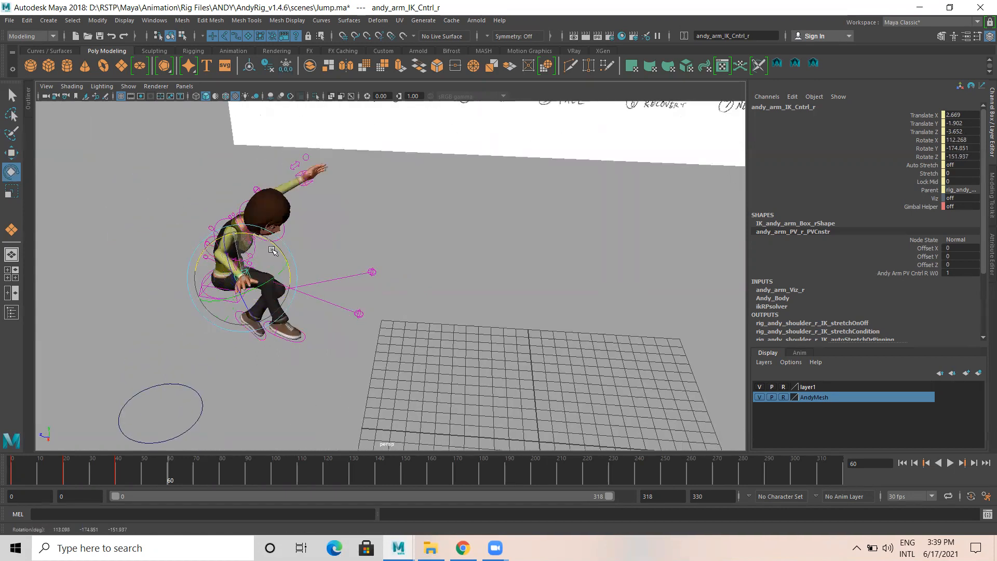
key(w)
drag(197, 277, 189, 278)
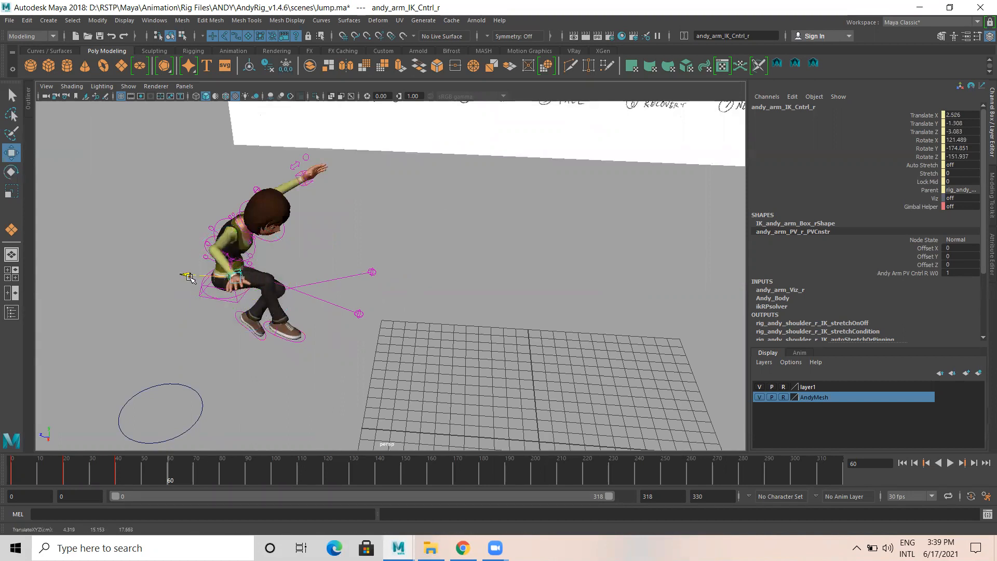
drag(229, 235, 230, 239)
Lower the left hand control from above the head to about shoulder height in front of the face.
alt+drag(270, 265, 200, 227)
alt+middle_drag(266, 229, 276, 272)
alt+right_drag(226, 210, 335, 234)
alt+middle_drag(338, 229, 434, 312)
alt+drag(274, 270, 232, 199)
click(232, 248)
mouse_move(204, 281)
alt+mouse_down()
mouse_move(312, 309)
mouse_move(135, 264)
alt+mouse_up()
alt+drag(336, 225, 232, 240)
click(345, 193)
alt+drag(351, 209, 276, 222)
scroll(488, 262, up, 3)
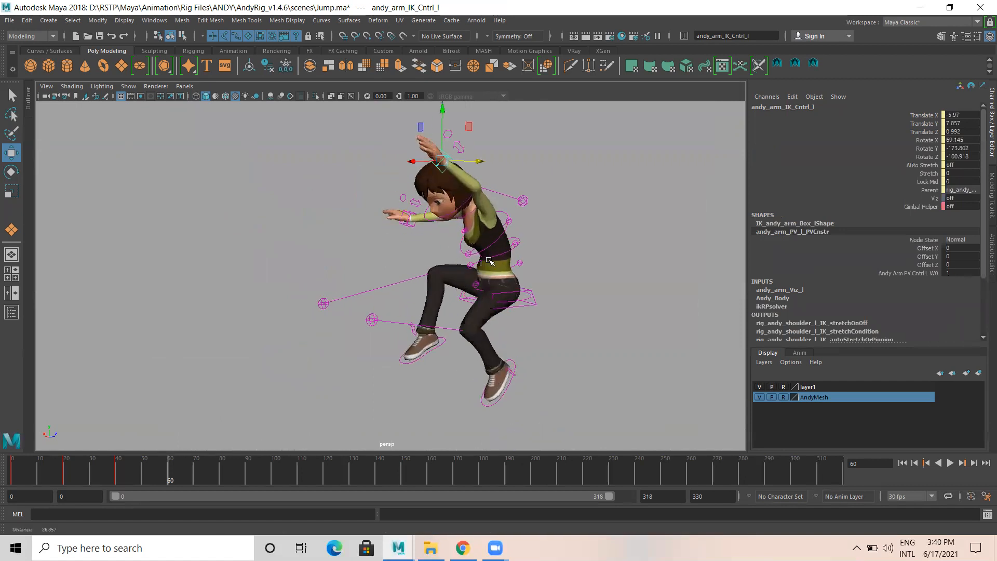
alt+middle_drag(448, 146, 341, 161)
drag(330, 124, 343, 189)
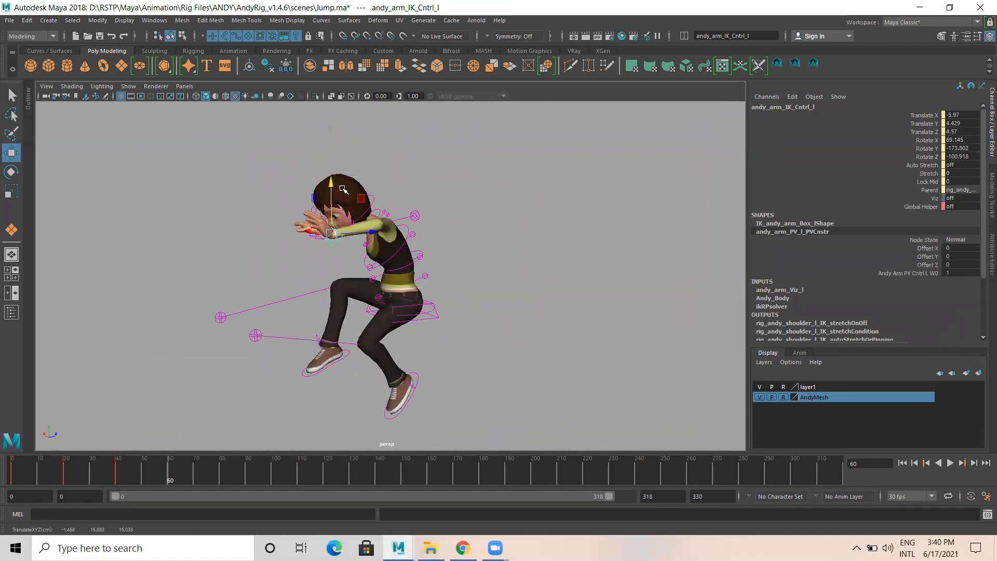
Move the left hand control back from the face so the arm spreads to the side, and lower it slightly.
alt+drag(318, 235, 296, 285)
drag(230, 247, 272, 249)
alt+drag(391, 250, 414, 222)
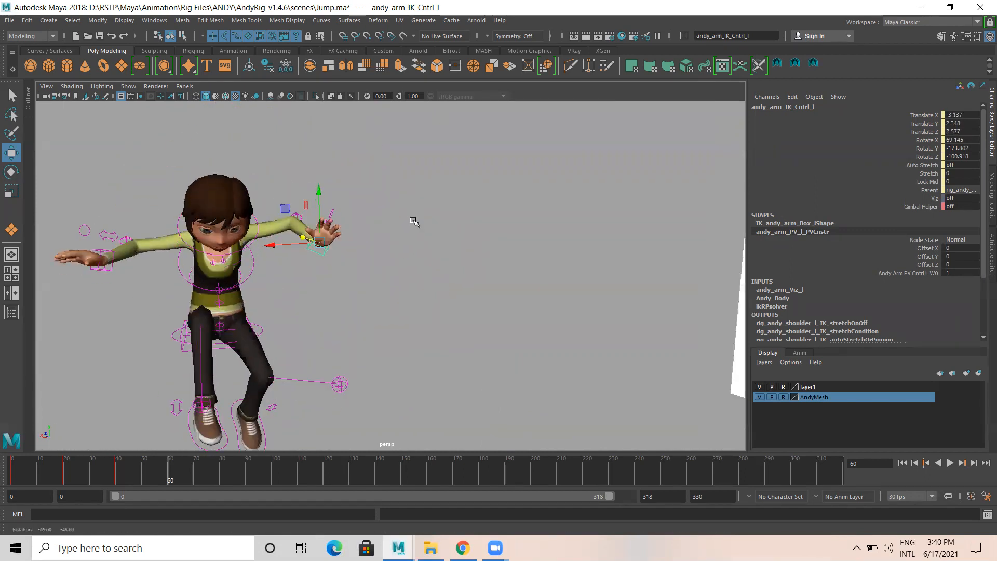
drag(323, 196, 318, 216)
Rotate the left hand control so the palm turns down and the fingers point forward.
key(e)
alt+drag(329, 260, 424, 258)
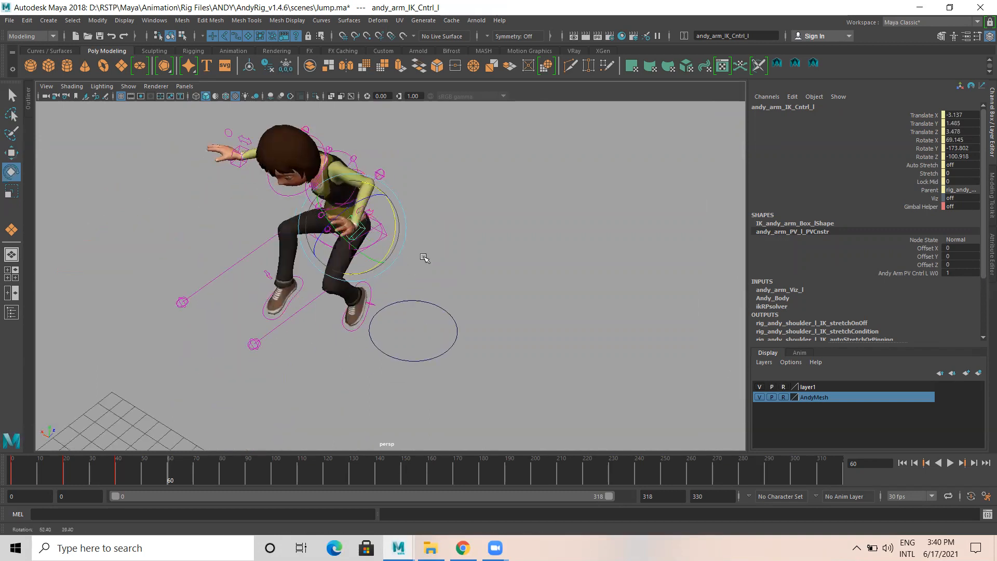
alt+drag(366, 225, 403, 283)
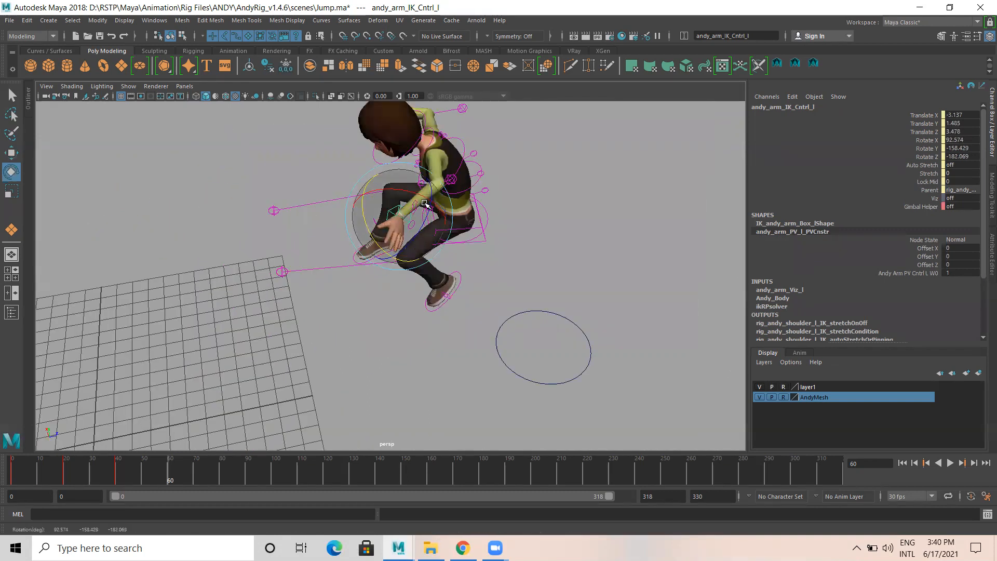
drag(414, 194, 494, 233)
Reposition the left hand control beside the body to spread the left arm like the right one.
key(w)
drag(281, 248, 308, 241)
mouse_move(388, 215)
alt+mouse_down()
mouse_move(410, 200)
mouse_move(398, 211)
mouse_move(456, 212)
mouse_move(390, 184)
mouse_move(384, 205)
alt+mouse_up()
click(393, 188)
drag(470, 202, 277, 341)
click(341, 258)
Nudge the left hand control along its depth axis and move the right hand control farther outward to balance the spread arms.
alt+drag(355, 218, 410, 253)
alt+drag(277, 272, 361, 249)
key(e)
key(w)
mouse_move(390, 193)
mouse_down()
mouse_move(383, 182)
mouse_move(388, 193)
mouse_up()
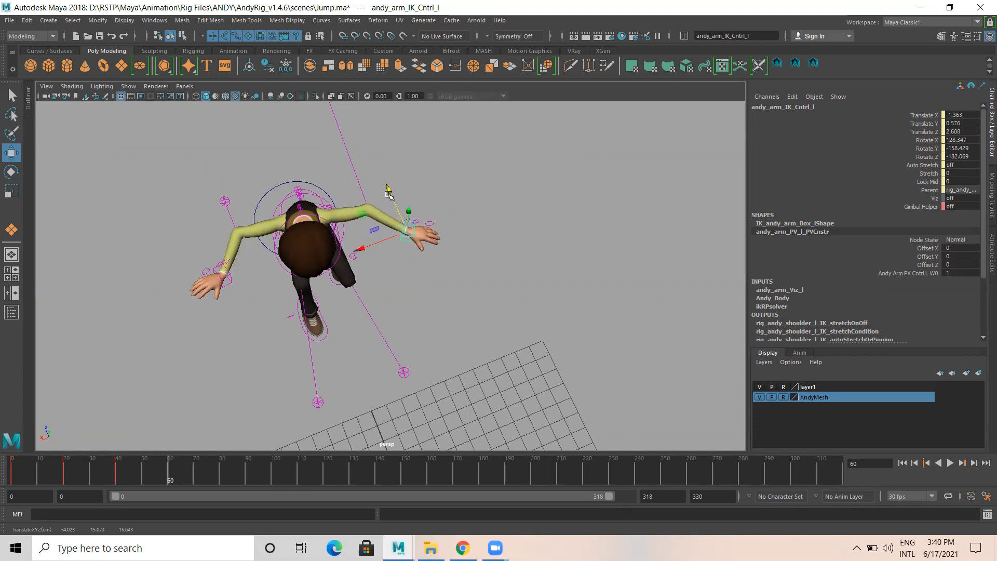
click(223, 265)
drag(208, 227, 161, 283)
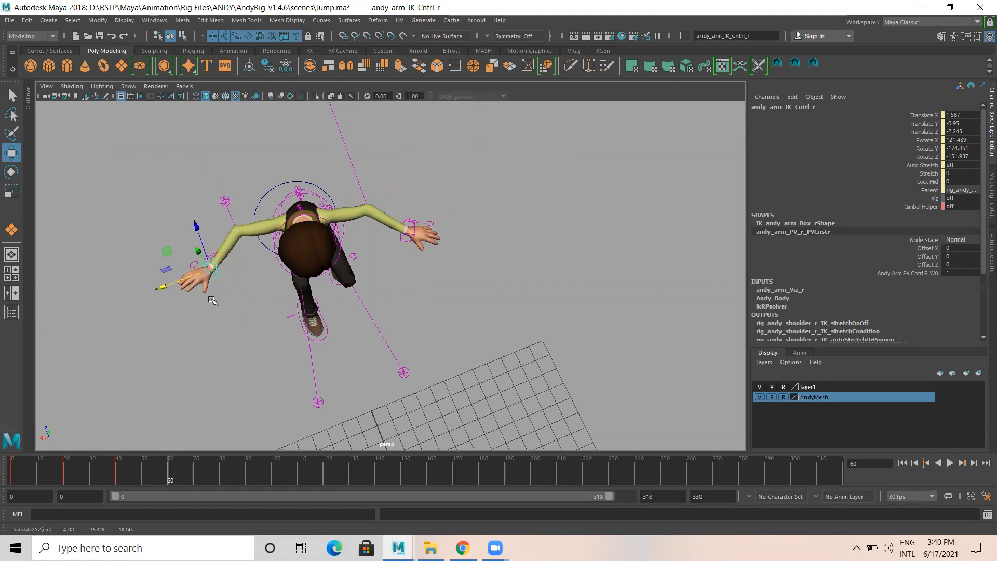
Rotate the right hand control and nudge it along its depth axis to refine the spread right arm.
key(e)
drag(223, 307, 174, 291)
key(w)
click(244, 287)
drag(195, 243, 195, 256)
alt+drag(335, 261, 347, 367)
Move the left foot control outward to Translate X 1.532 and turn it to about 48.6, -0.9 and 4.9 degrees in X, Y and Z.
click(326, 366)
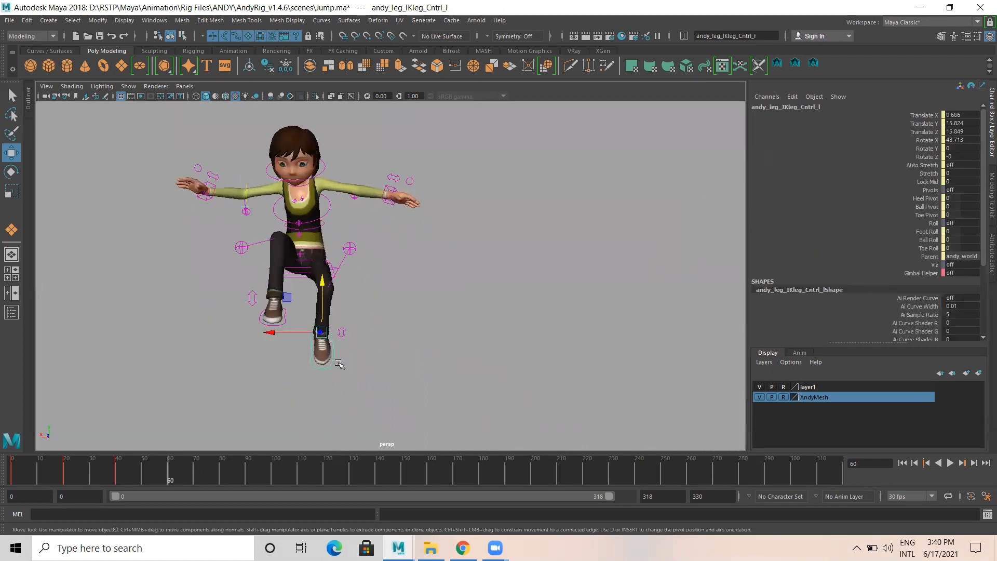
drag(274, 339, 285, 338)
key(e)
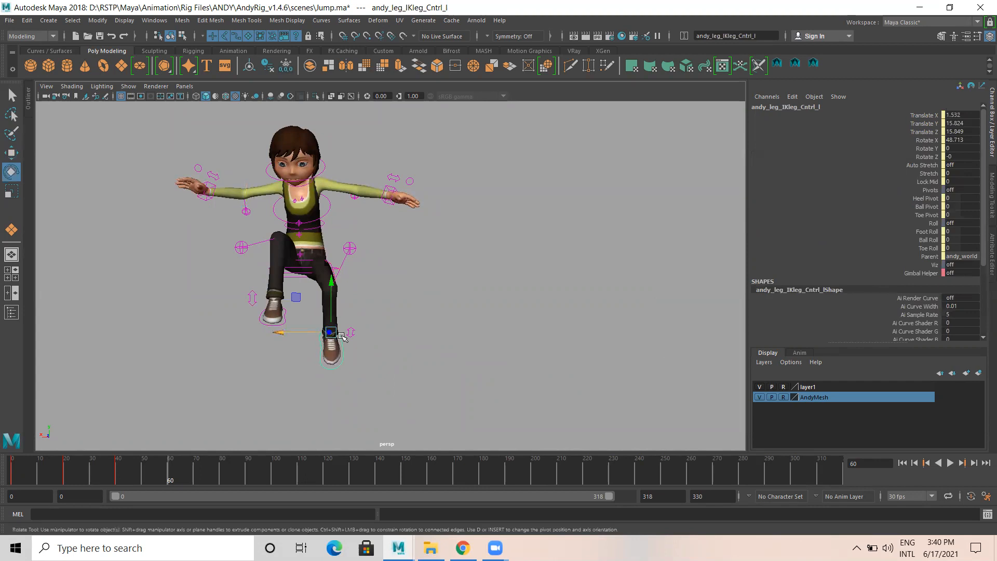
drag(361, 310, 348, 304)
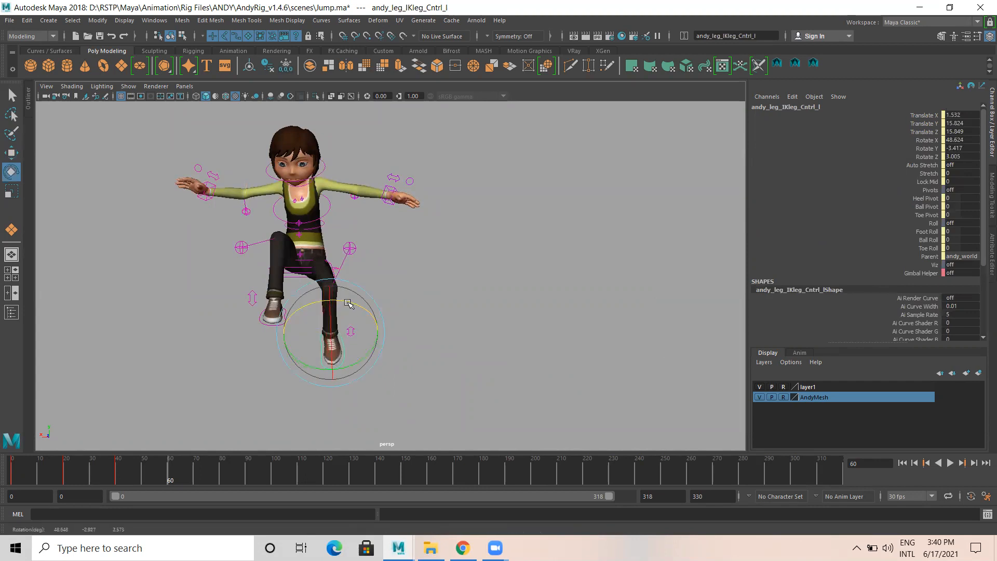
mouse_move(361, 355)
mouse_down()
mouse_move(352, 360)
mouse_move(362, 306)
mouse_move(303, 257)
mouse_up()
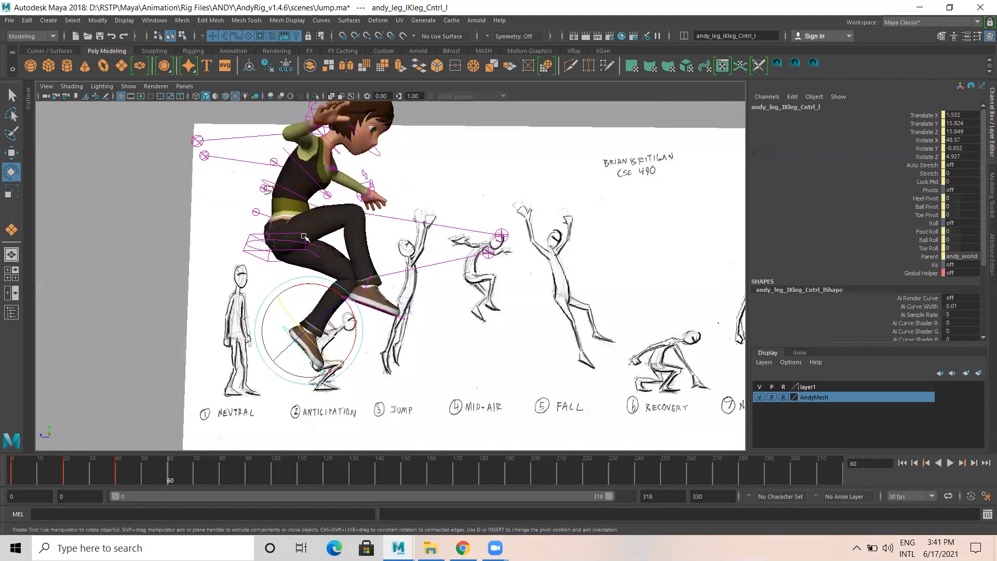
Shift the hips control back to Translate Z -0.25 and tilt it to Rotate X 4.592.
click(293, 243)
key(w)
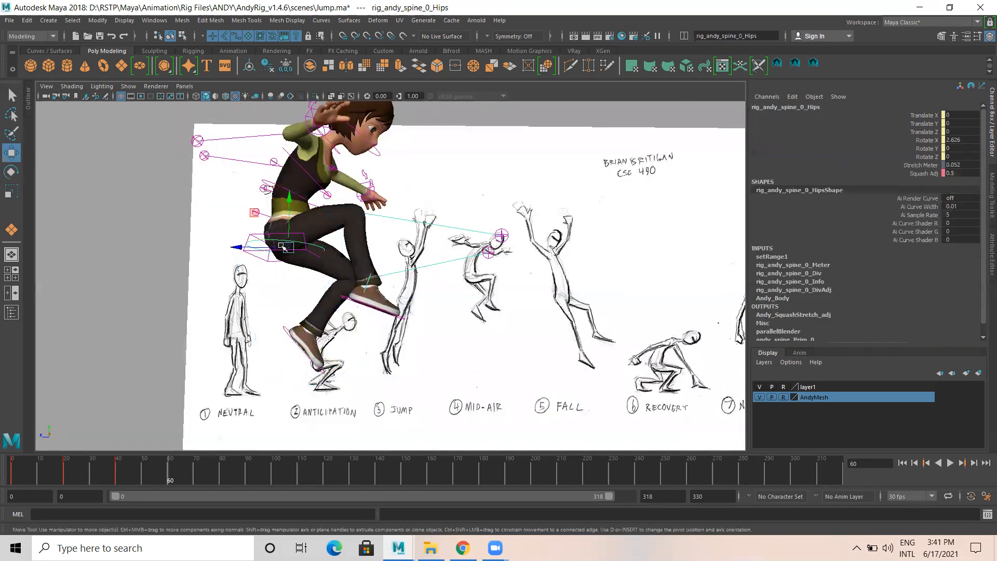
mouse_move(238, 247)
mouse_down()
mouse_move(227, 247)
mouse_move(235, 246)
mouse_up()
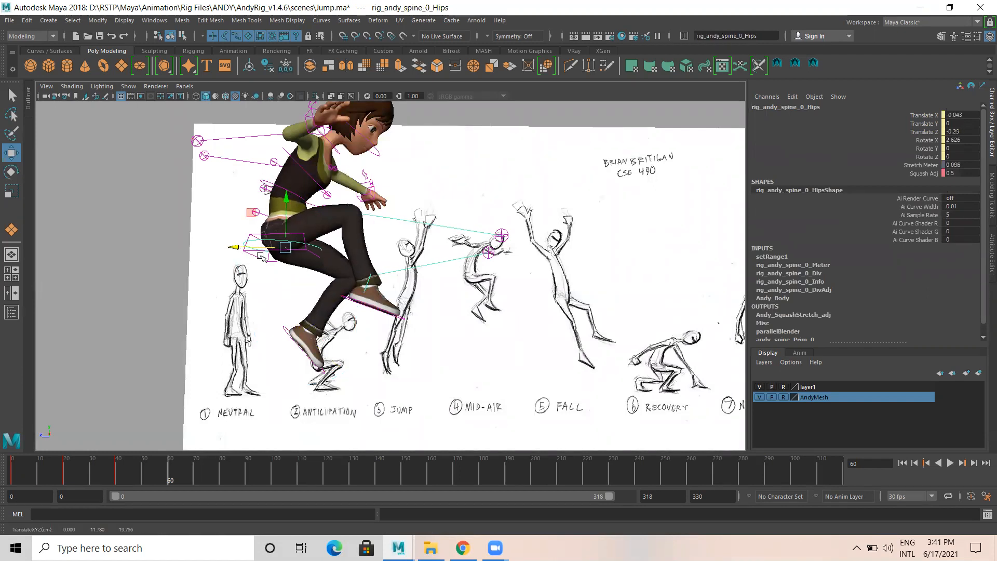
key(e)
drag(329, 233, 328, 231)
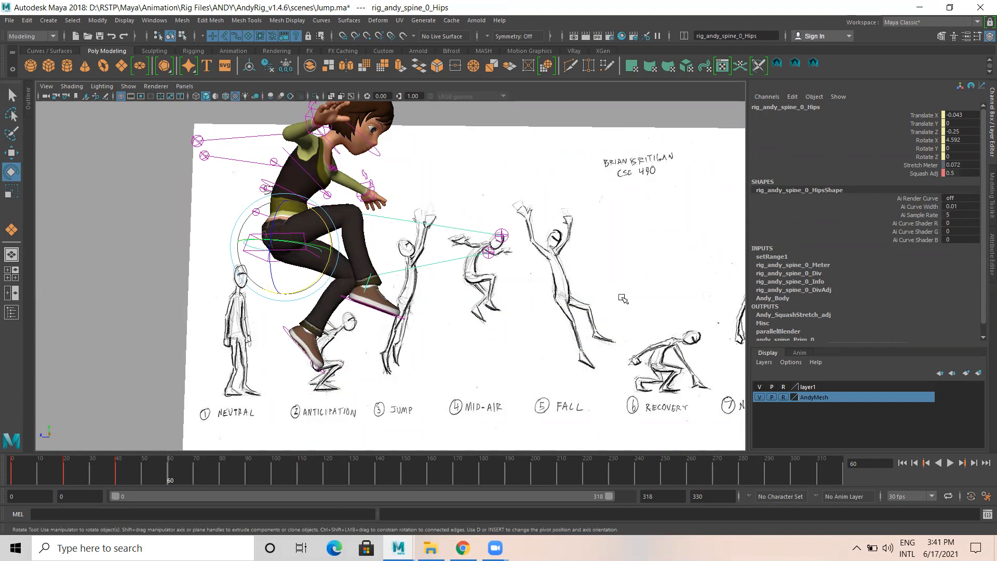
Set the hips control's Squash Adj to 0.
text(0)
right_click(924, 176)
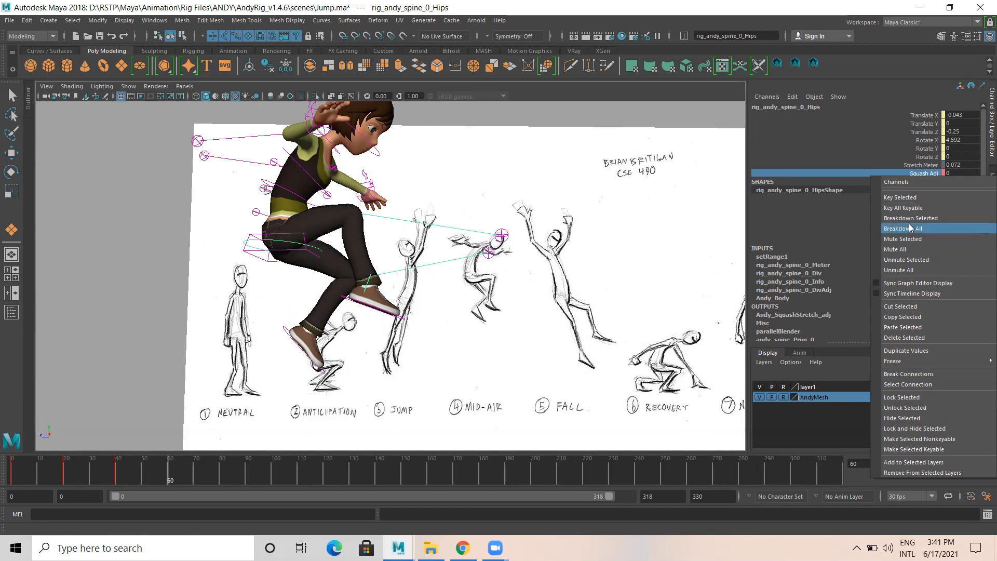
click(692, 90)
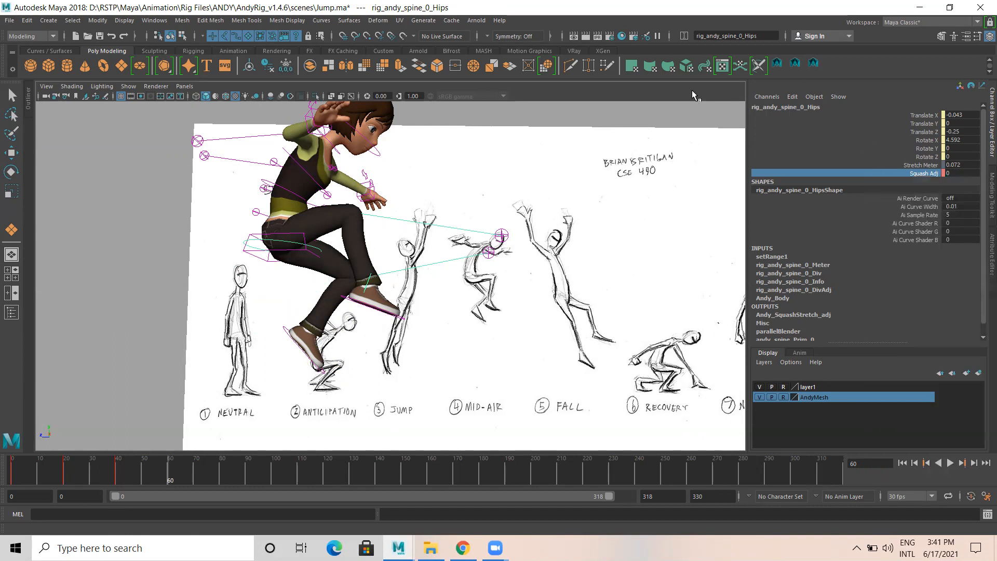
Reposition the right foot control to about Translate Y 19.286 and Translate Z 21.573 to adjust the tucked right leg.
mouse_move(468, 252)
alt+mouse_down()
mouse_move(347, 267)
mouse_move(465, 260)
mouse_move(454, 282)
mouse_move(516, 278)
alt+mouse_up()
mouse_move(533, 286)
alt+mouse_down()
mouse_move(493, 311)
mouse_move(514, 344)
mouse_move(539, 349)
mouse_move(646, 341)
mouse_move(765, 307)
mouse_move(648, 277)
mouse_move(467, 276)
mouse_move(762, 285)
alt+mouse_up()
alt+drag(662, 263, 336, 298)
click(368, 292)
key(w)
drag(385, 251, 377, 259)
drag(333, 301, 367, 291)
drag(389, 256, 388, 248)
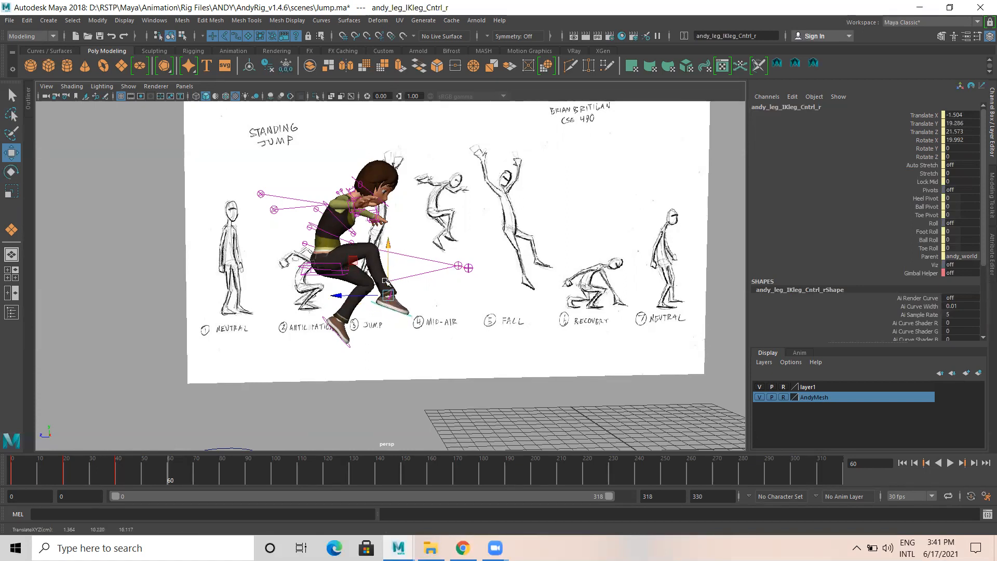
key(e)
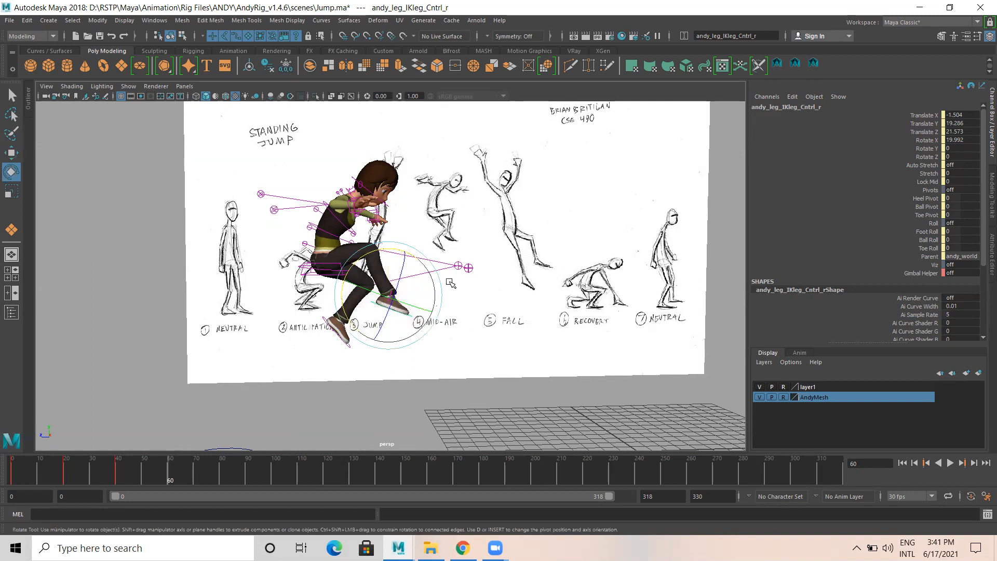
mouse_move(407, 309)
alt+mouse_down()
mouse_move(289, 309)
mouse_move(414, 309)
alt+mouse_up()
key(w)
scroll(504, 194, down, 3)
alt+drag(503, 193, 462, 204)
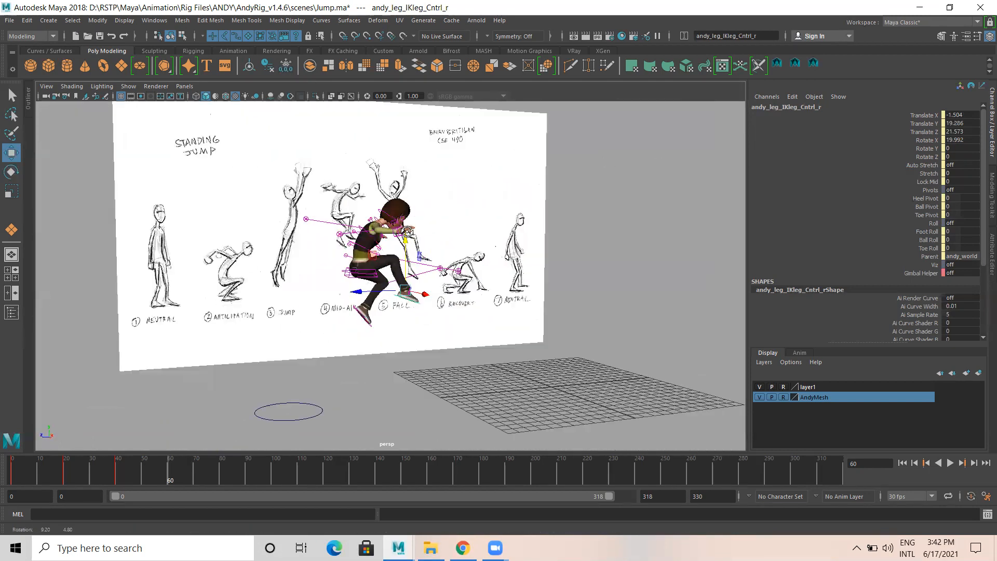
click(814, 67)
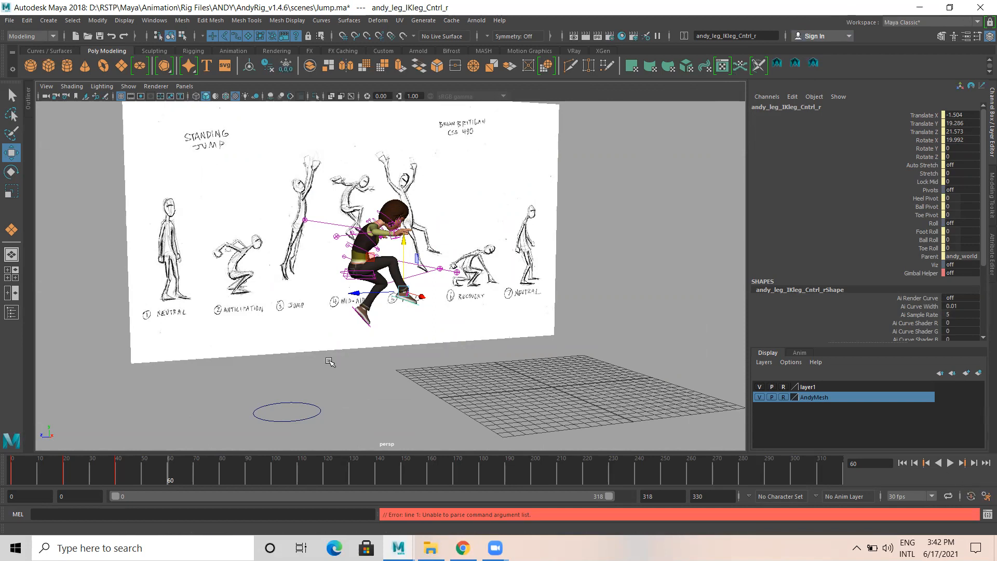
scroll(450, 367, up, 2)
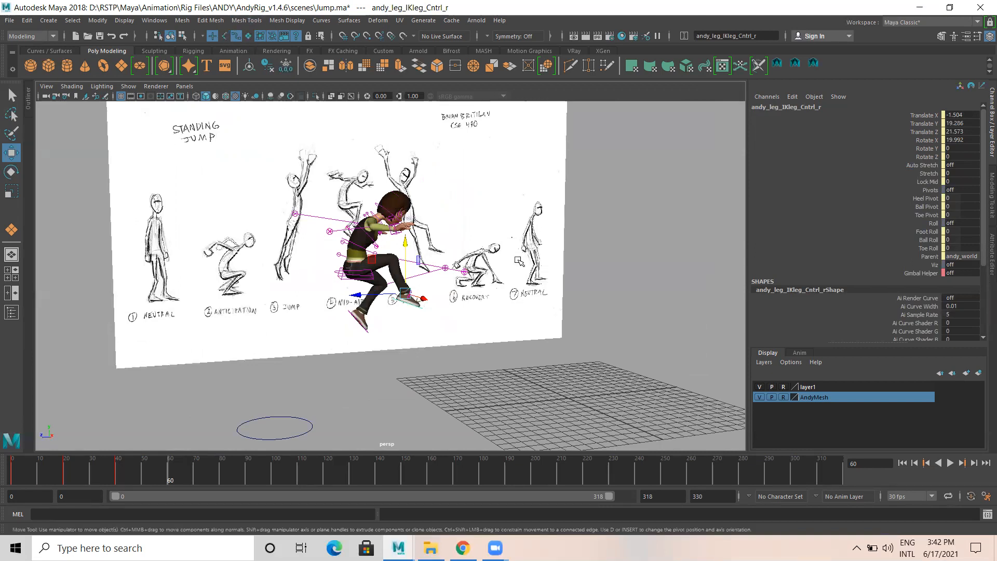
alt+drag(670, 318, 735, 366)
click(584, 165)
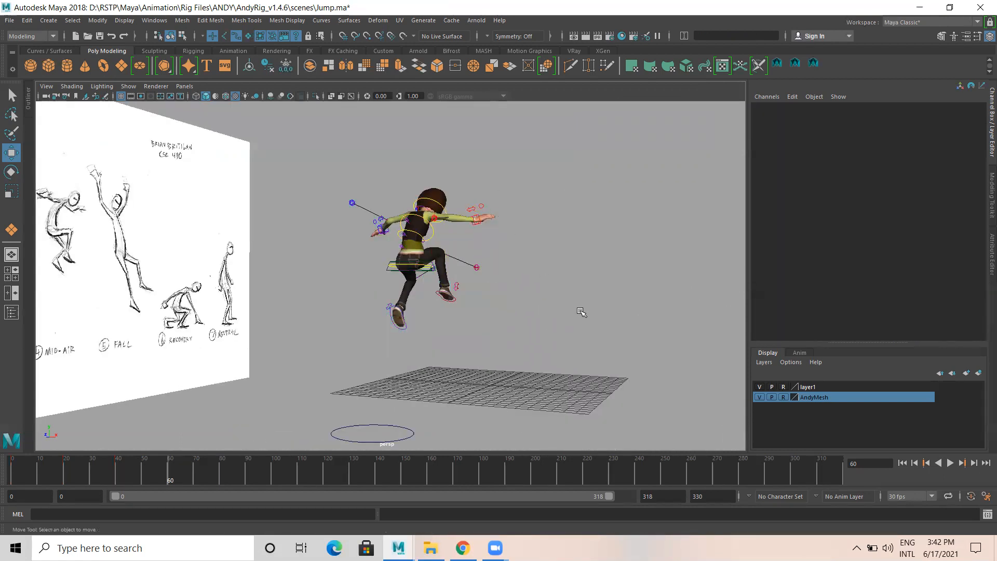
click(128, 86)
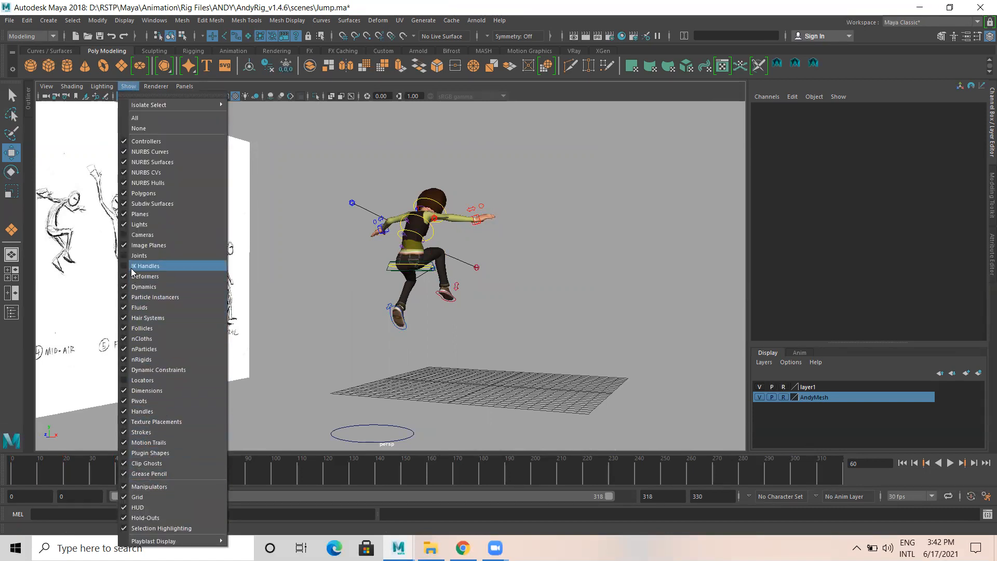
click(584, 86)
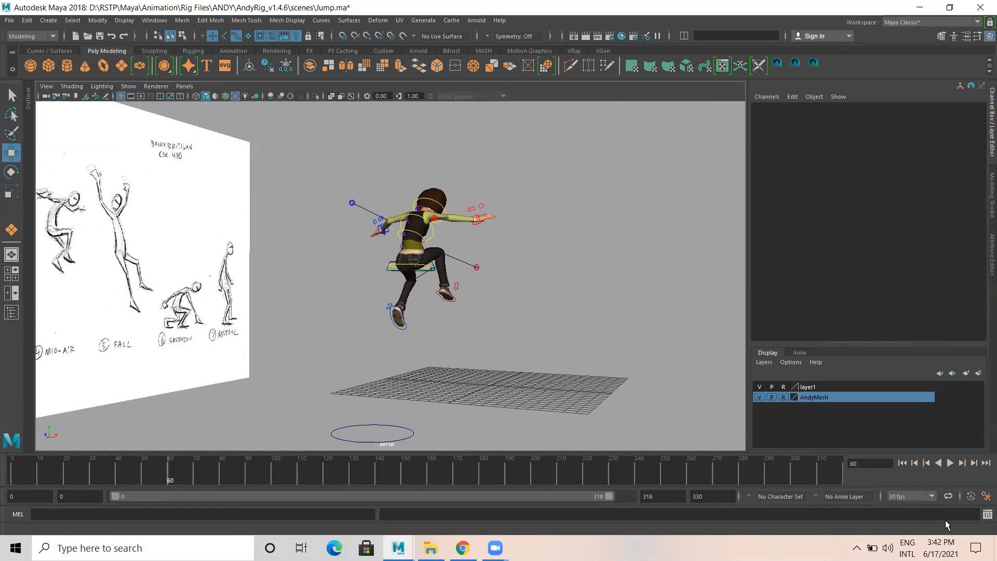
click(986, 497)
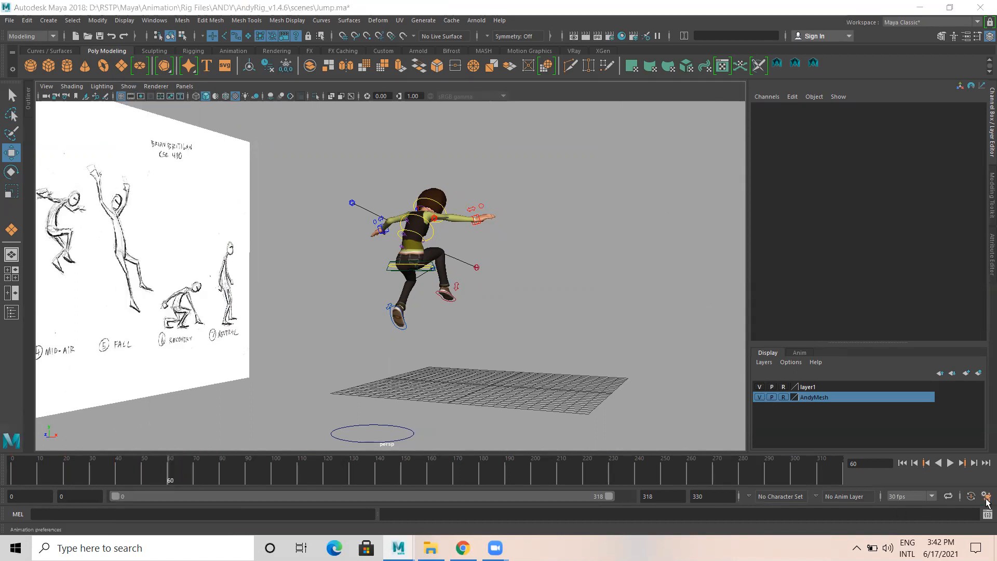
click(530, 119)
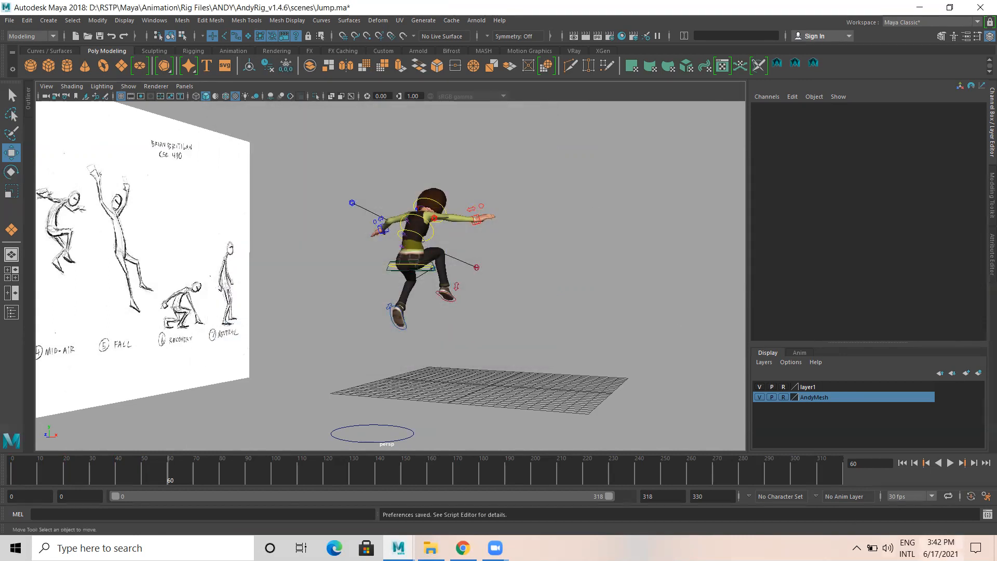
Open the Script Editor, widen and heighten its window, and give its history pane more room.
click(988, 515)
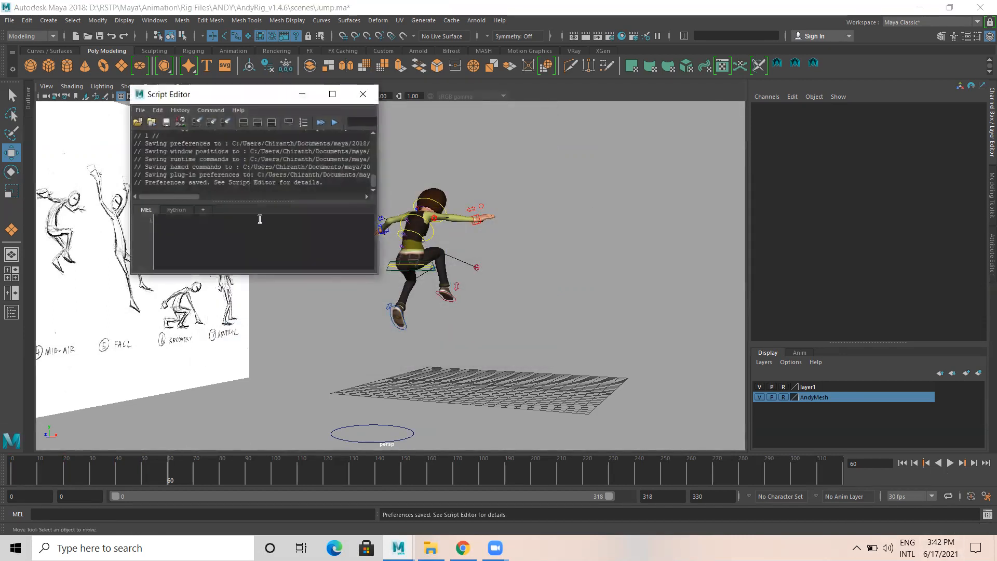
drag(379, 175, 723, 177)
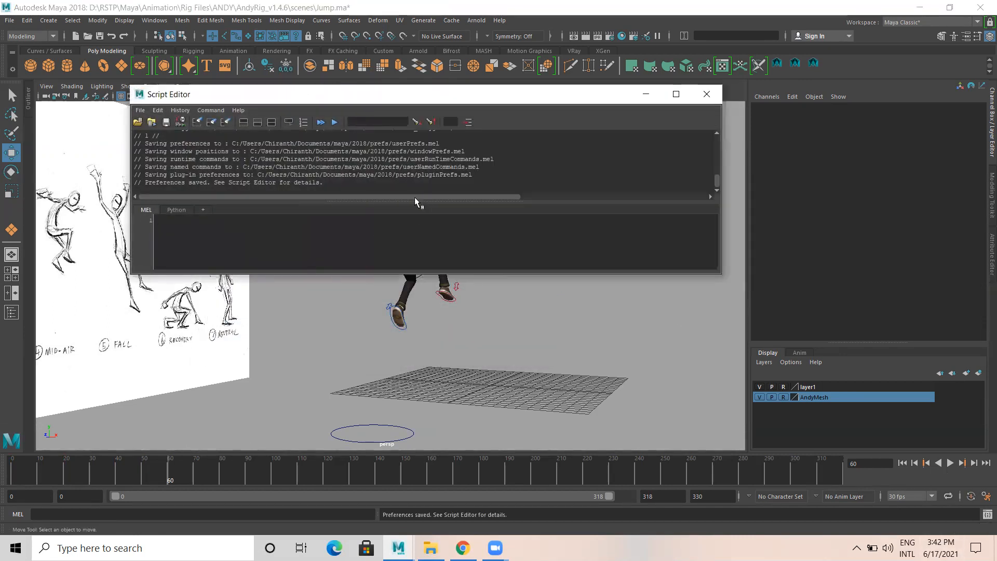
drag(418, 274, 419, 364)
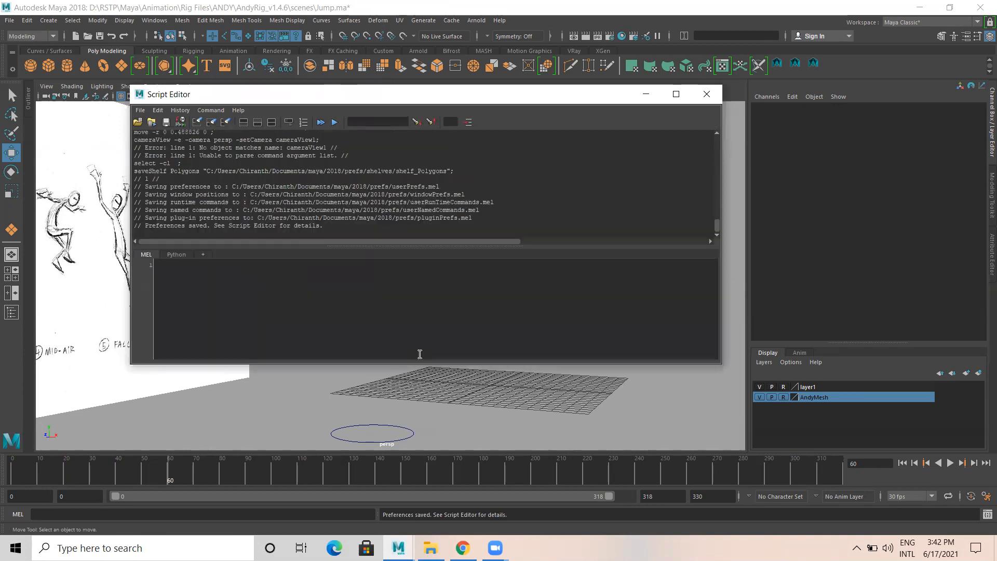
drag(407, 245, 407, 308)
scroll(339, 230, up, 2)
scroll(340, 230, down, 2)
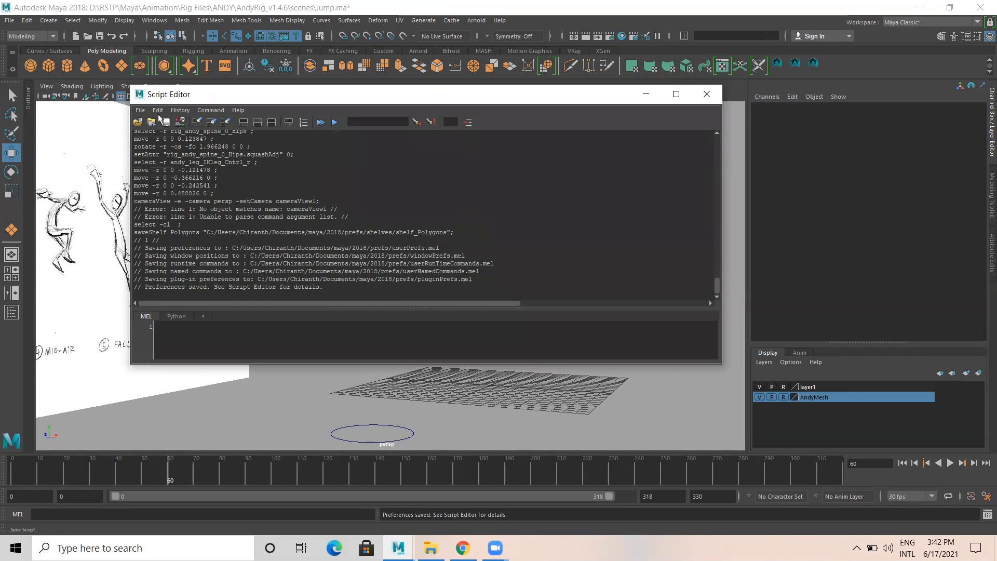
Clear the Script Editor history and select all of the character's rig controls so their selection command is logged.
click(157, 111)
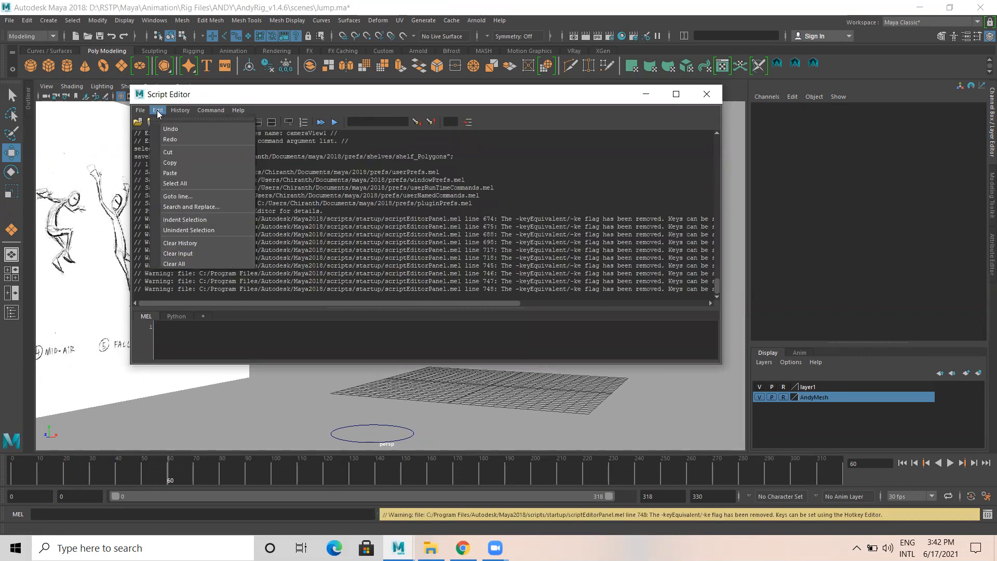
click(187, 244)
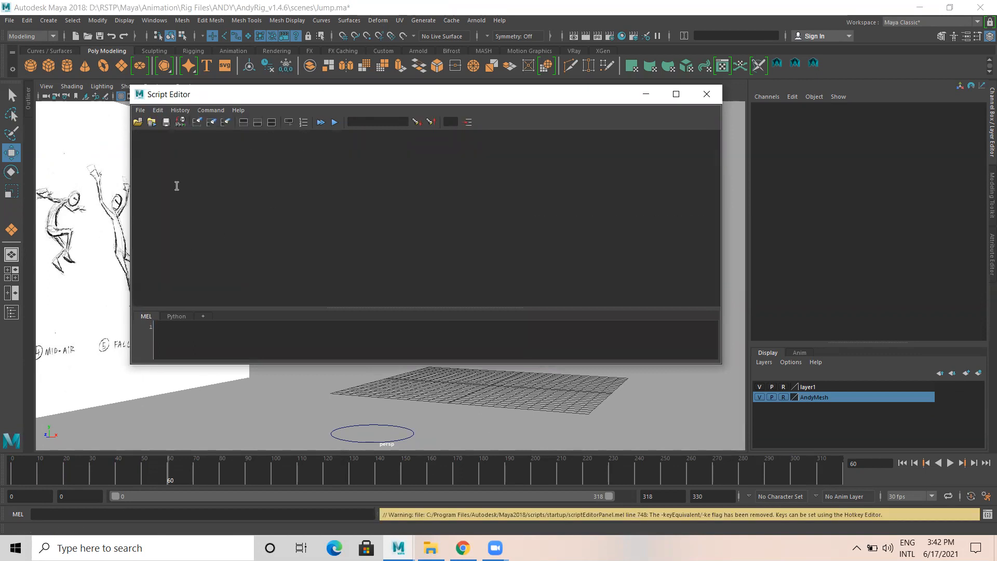
drag(374, 97, 797, 121)
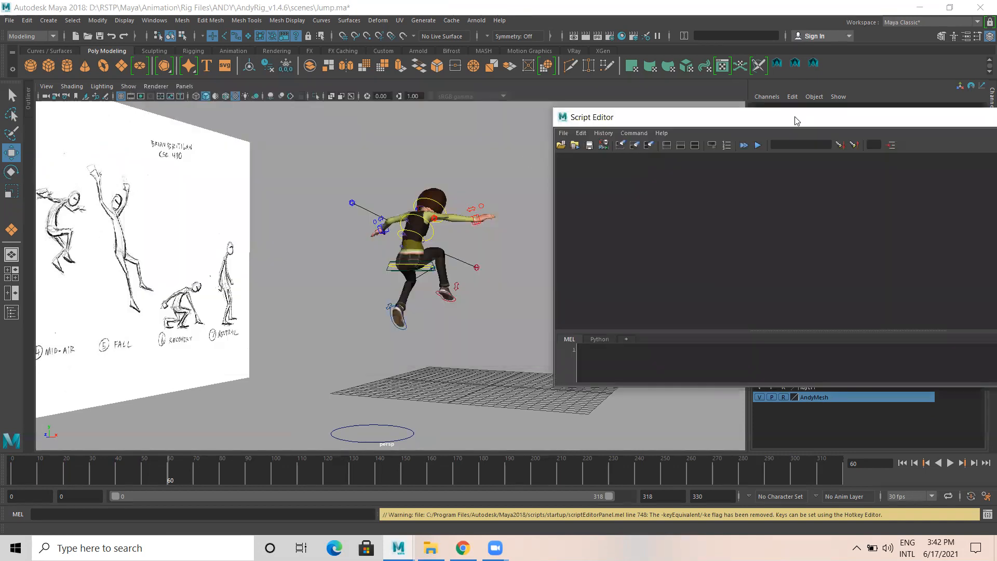
drag(295, 134, 523, 355)
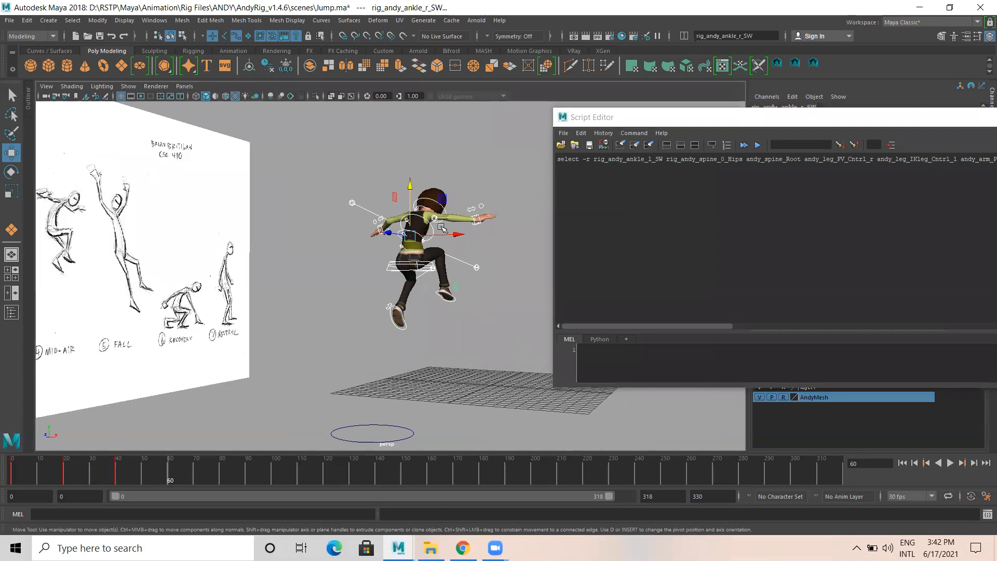
Save the logged selection command to the Poly Modeling shelf as a MEL script and key the selected controls at frame 60.
drag(639, 116, 338, 141)
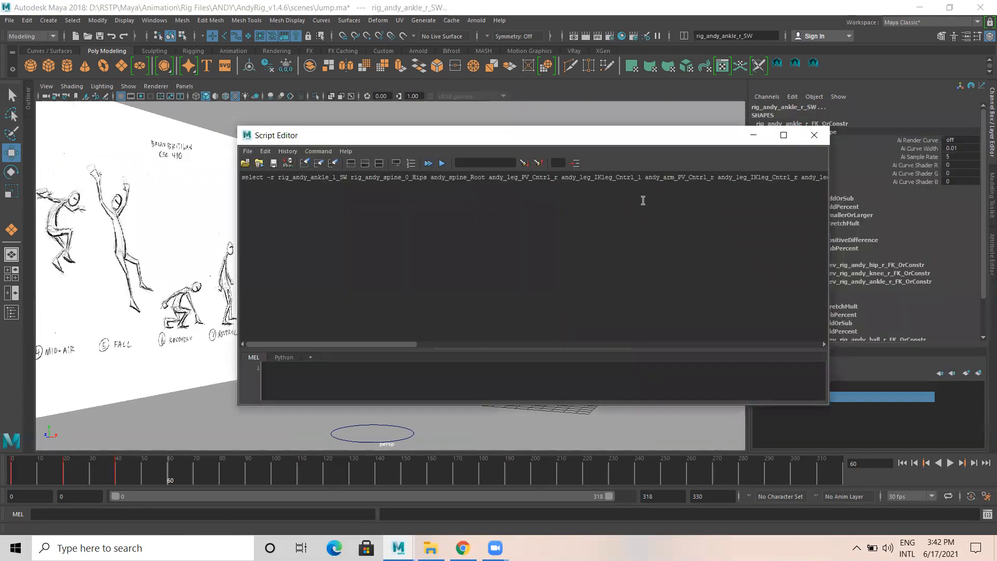
triple_click(618, 184)
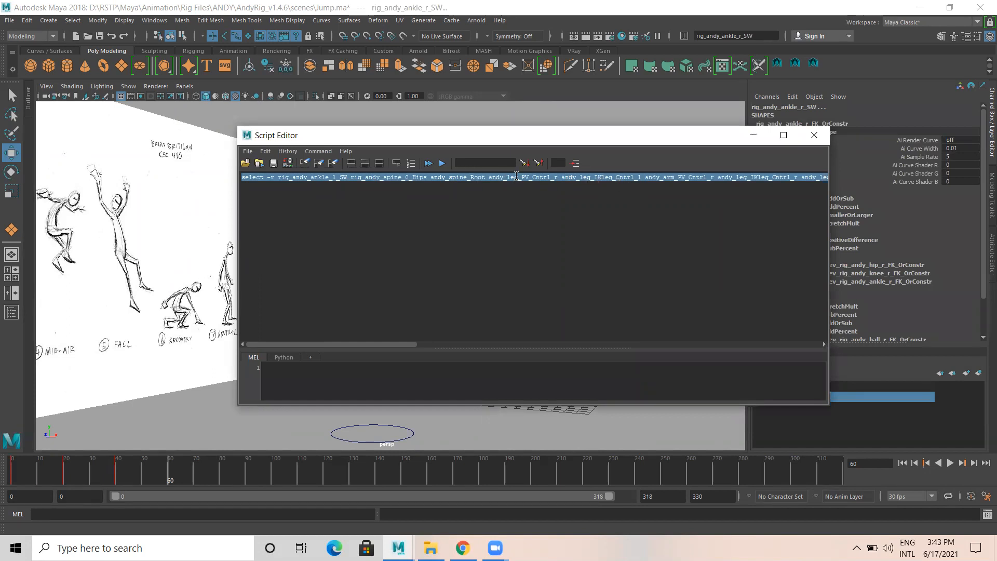
drag(558, 163, 863, 59)
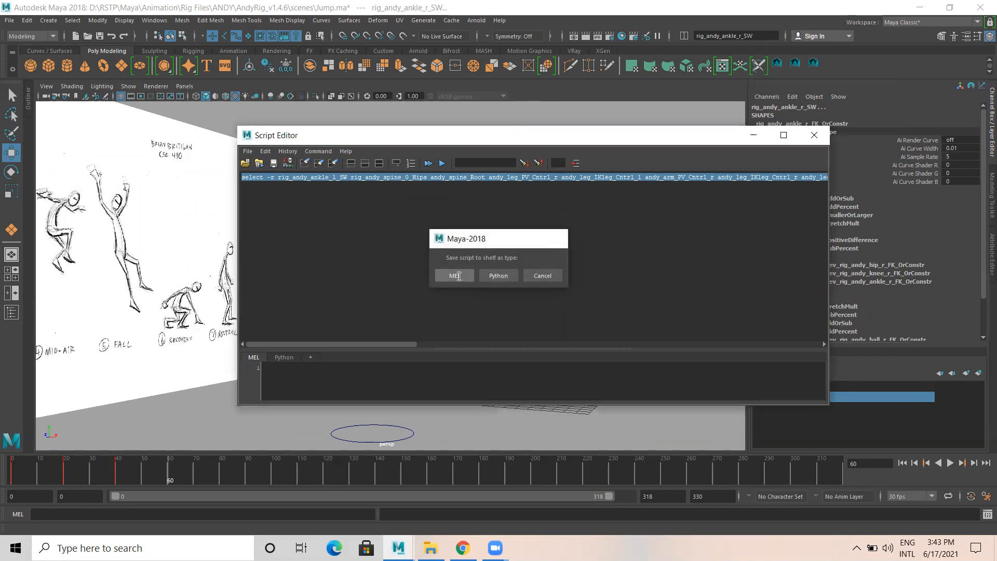
click(455, 276)
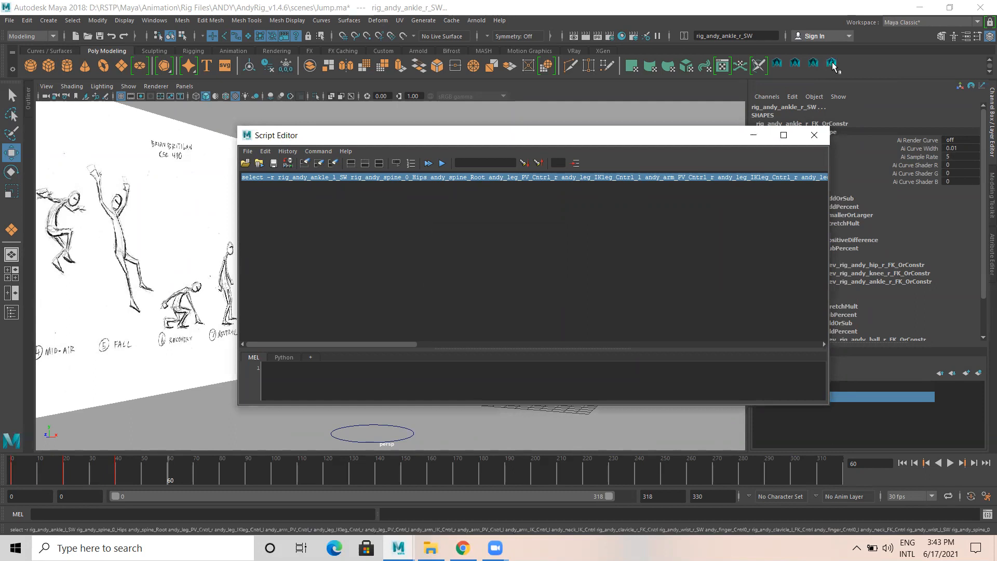
click(814, 135)
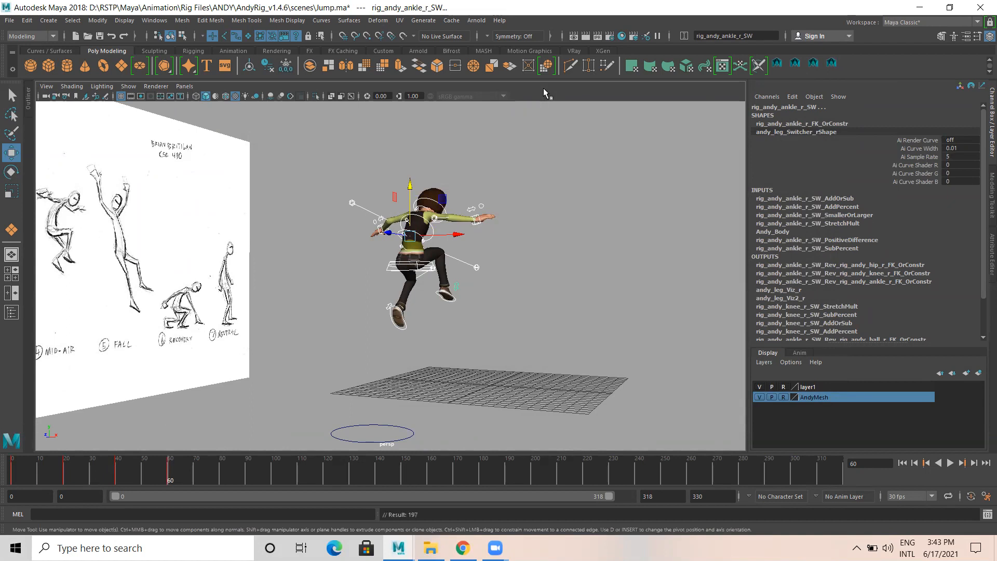
Play back the jump animation up to frame 60, return to frame 0 and deselect the rig controls.
mouse_move(579, 279)
alt+mouse_down()
mouse_move(382, 279)
mouse_move(582, 277)
alt+mouse_up()
key(alt+v)
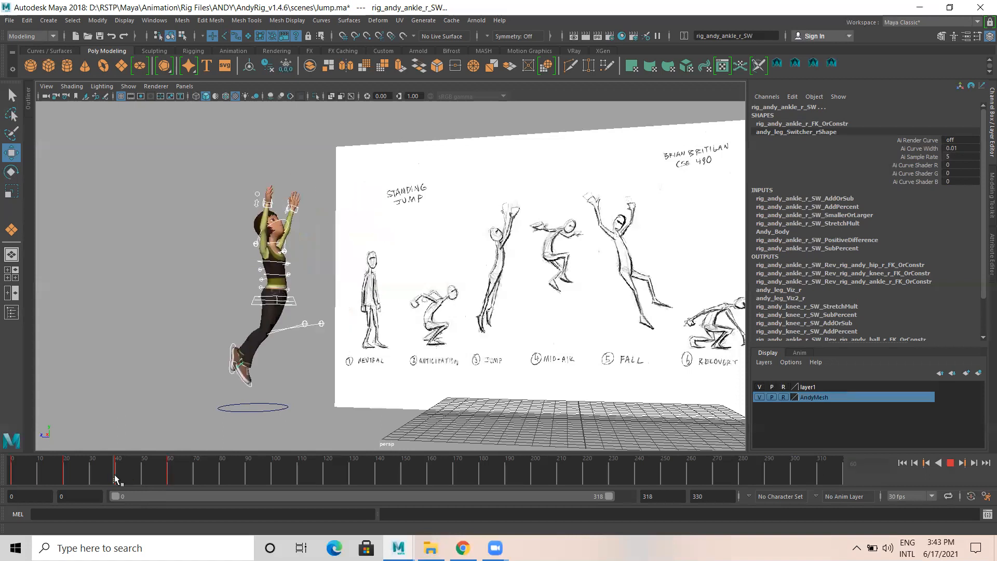
key(alt+v)
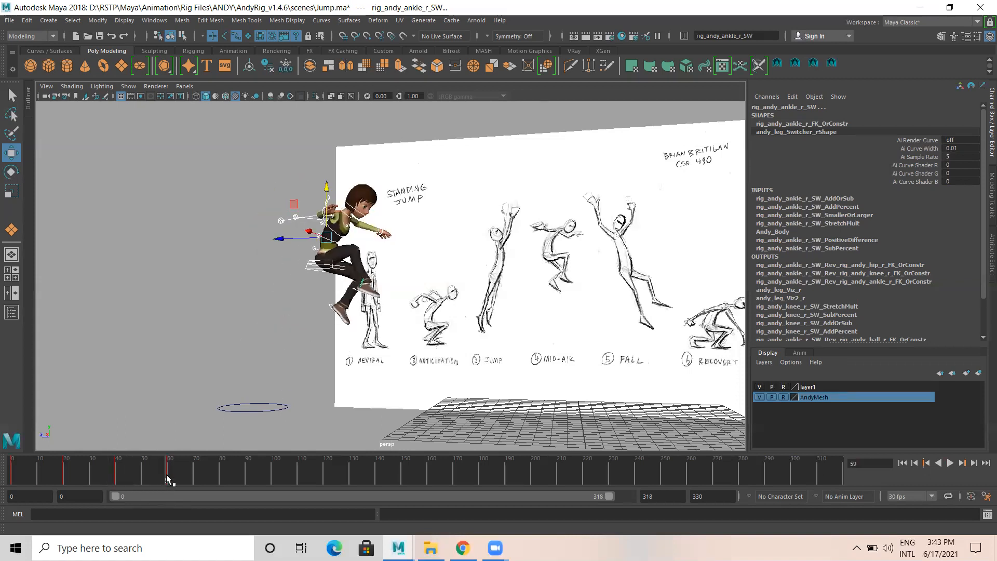
click(6, 471)
key(alt+v)
key(alt+v)
click(111, 342)
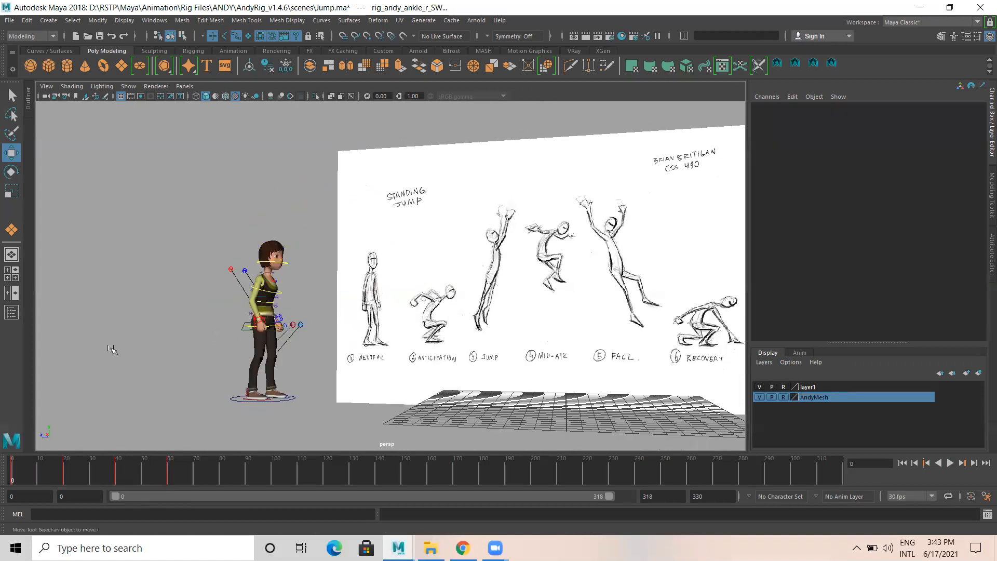
Play the jump animation from frame 0, stop it, and scrub back to the jump pose at frame 40.
click(6, 470)
key(alt+v)
alt+drag(285, 383, 264, 382)
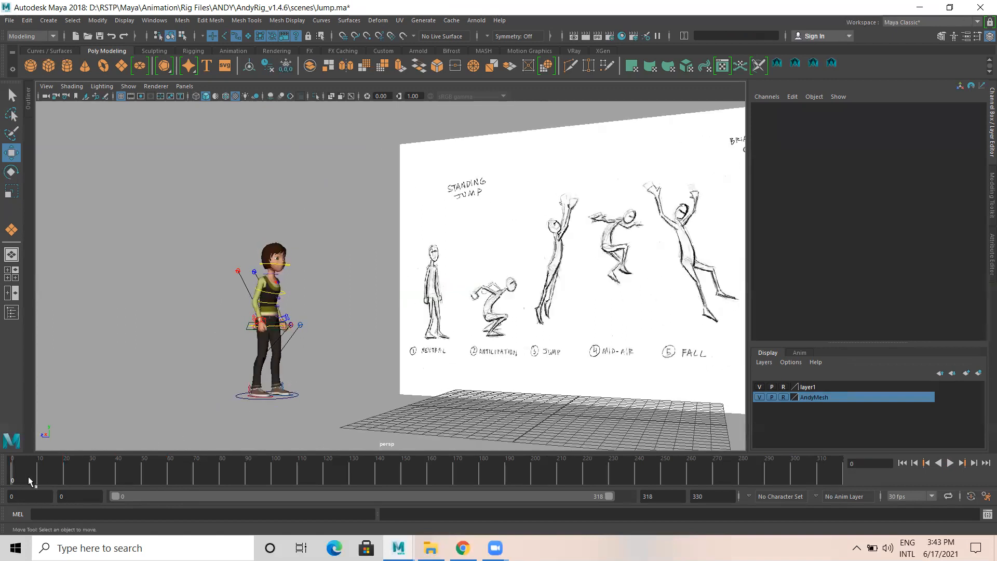
key(alt+v)
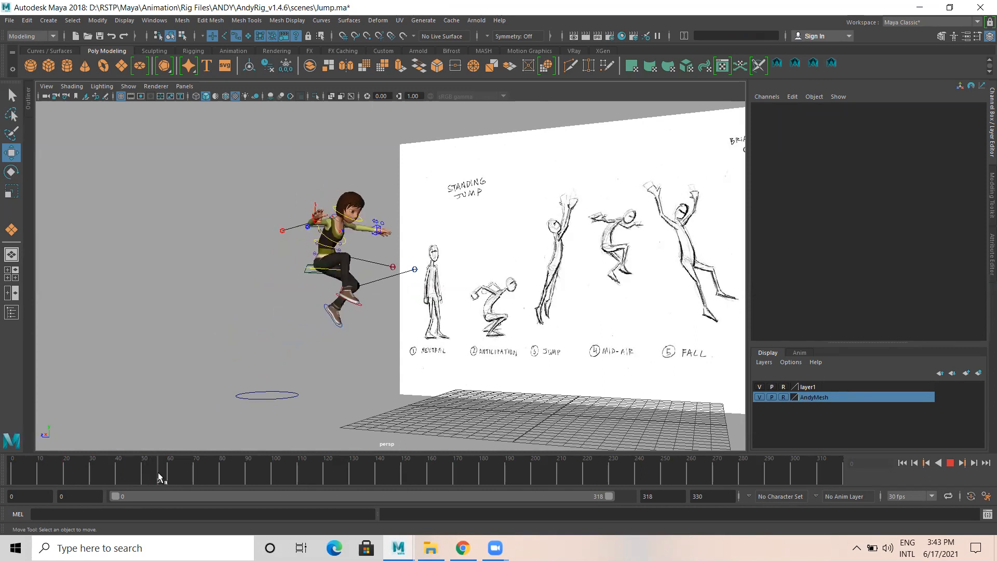
drag(162, 475, 116, 478)
At frame 40, shift the spine root control up and forward, and rotate it to about 3 degrees in X.
alt+drag(249, 392, 315, 329)
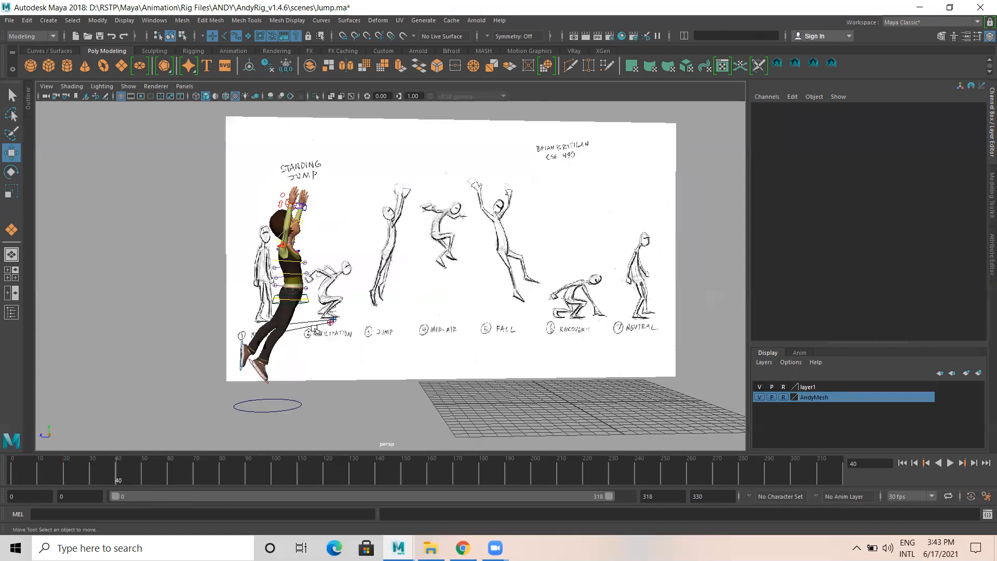
click(299, 301)
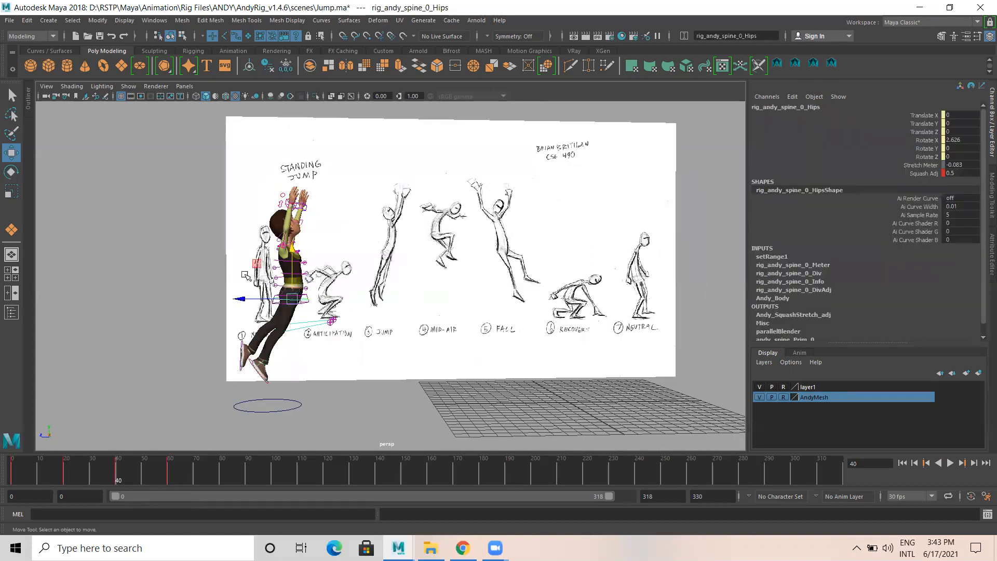
click(299, 268)
drag(291, 254, 289, 258)
drag(240, 288, 250, 290)
key(e)
drag(337, 262, 261, 373)
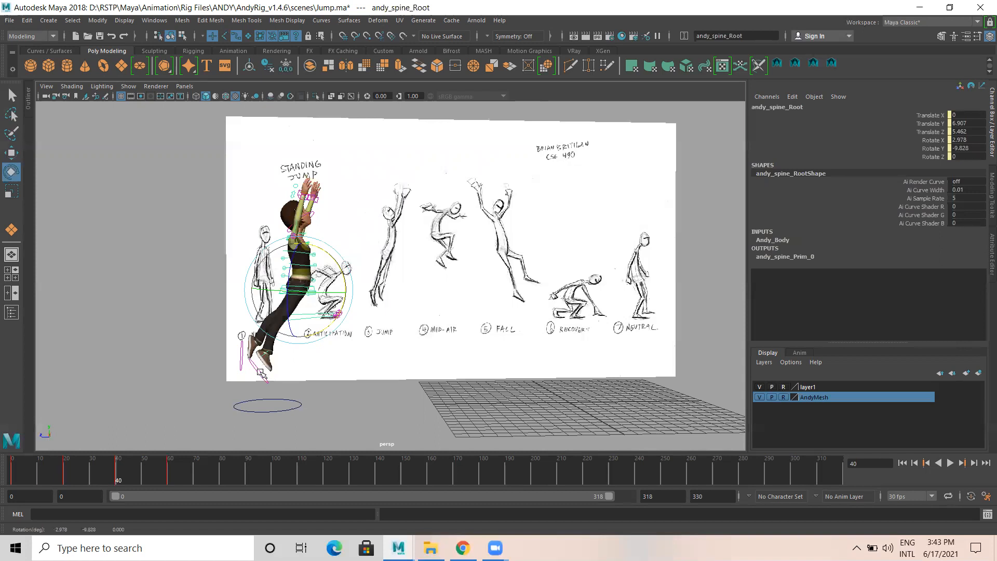
Raise the left foot's IK control at frame 40 to a Translate Y of about 10.17.
click(243, 367)
key(w)
click(240, 360)
click(240, 345)
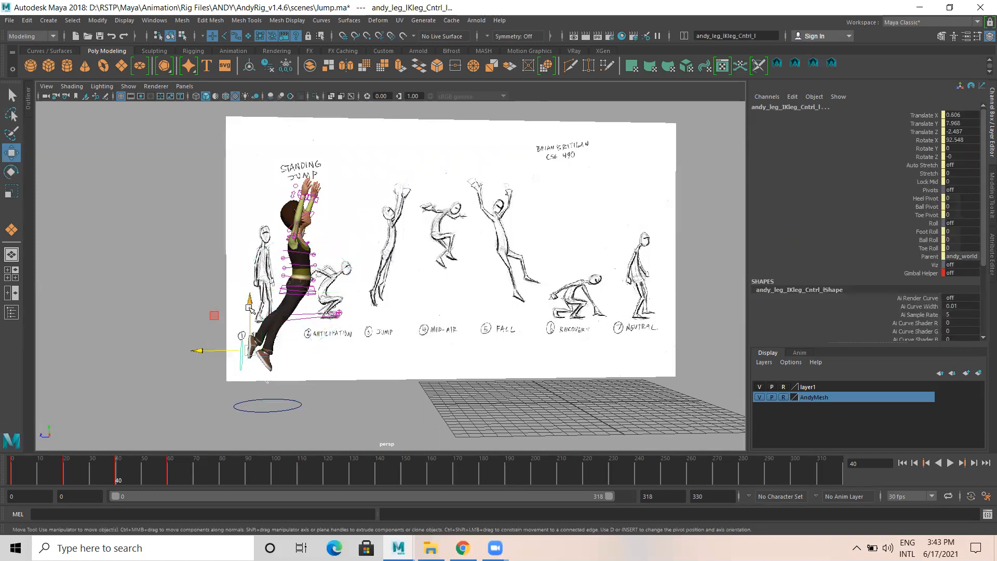
drag(250, 297, 249, 285)
mouse_move(274, 352)
alt+mouse_down()
mouse_move(352, 354)
mouse_move(254, 352)
alt+mouse_up()
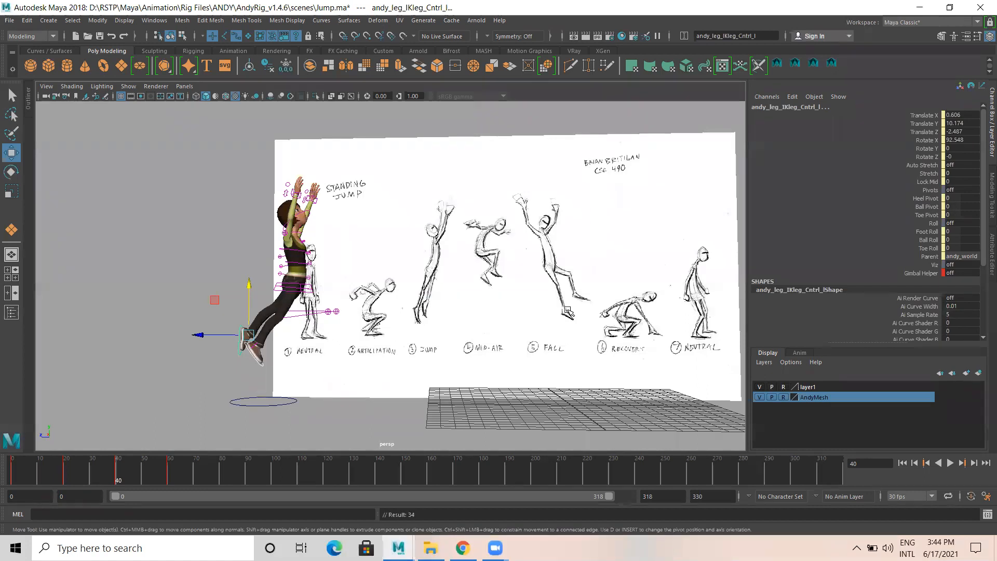
Select all rig controls with the saved shelf script, key the frame 40 pose, and clear the selection.
click(832, 64)
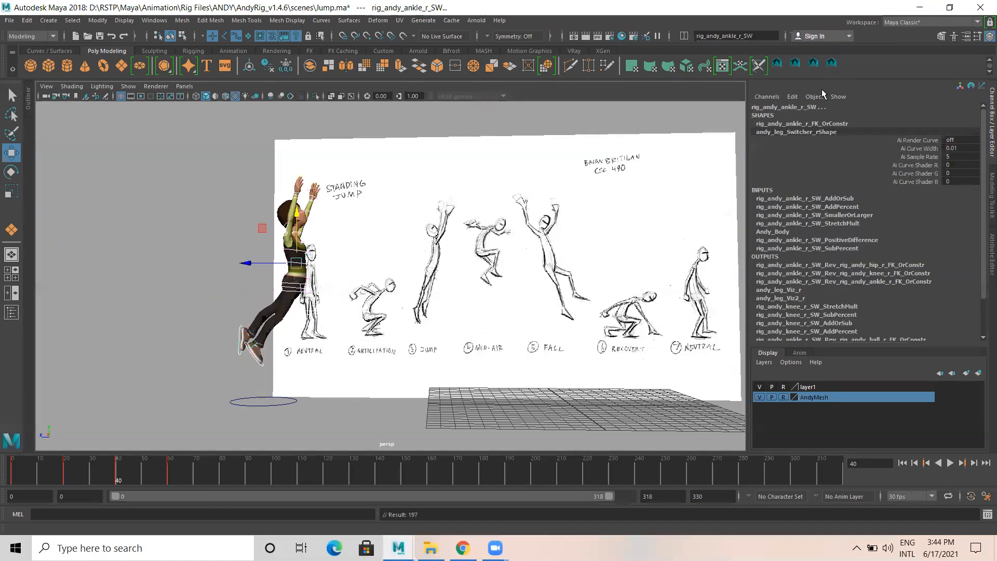
alt+drag(472, 177, 431, 174)
click(178, 402)
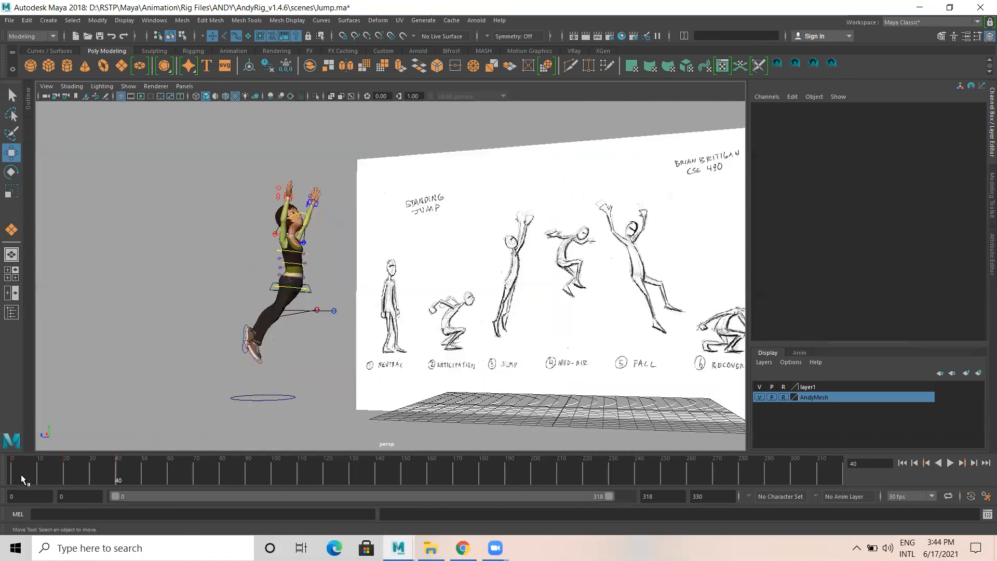
Play the animation from frame 0 to check the revised jump pose, and return to frame 40.
click(8, 477)
key(alt+v)
mouse_move(114, 469)
mouse_down()
mouse_move(159, 468)
mouse_move(40, 462)
mouse_move(157, 466)
mouse_move(117, 470)
mouse_up()
Rotate the neck IK control to about -12.5 degrees in X at frame 40 and key it.
mouse_move(224, 341)
alt+mouse_down()
mouse_move(333, 223)
mouse_move(325, 215)
alt+mouse_up()
click(310, 213)
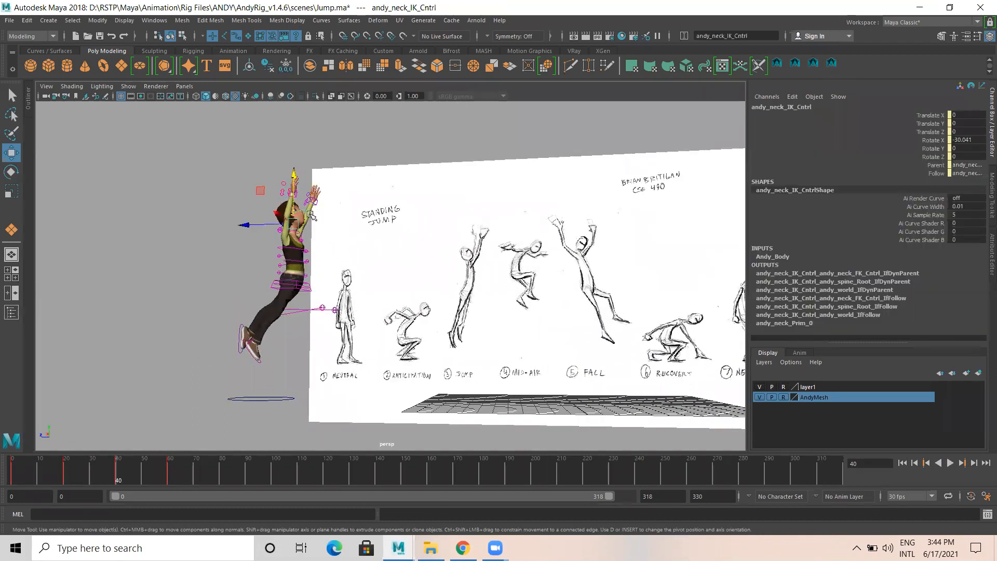
key(e)
drag(335, 204, 333, 218)
key(s)
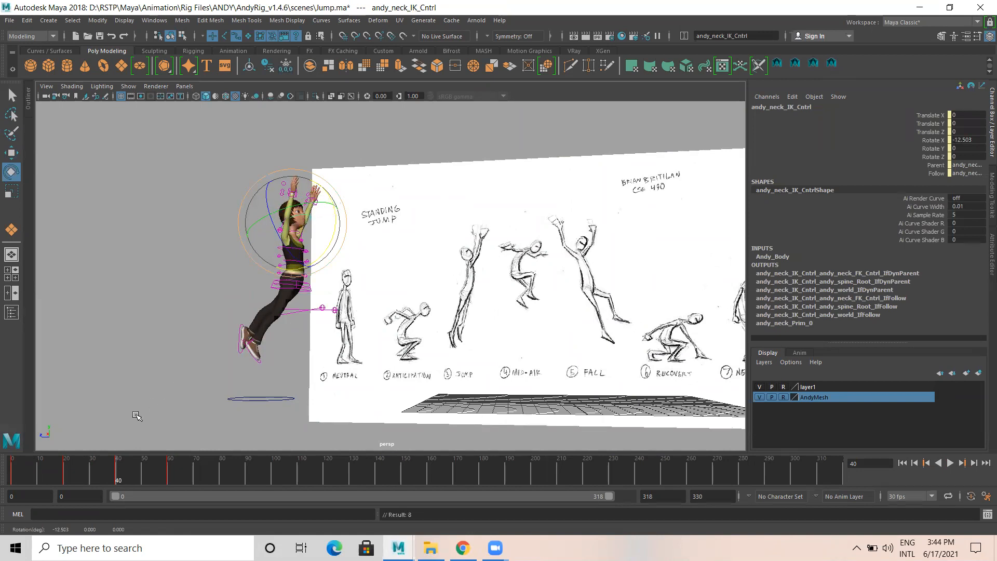
Play the jump from frame 0 to review the head motion, and scrub to frame 60.
click(10, 473)
key(alt+v)
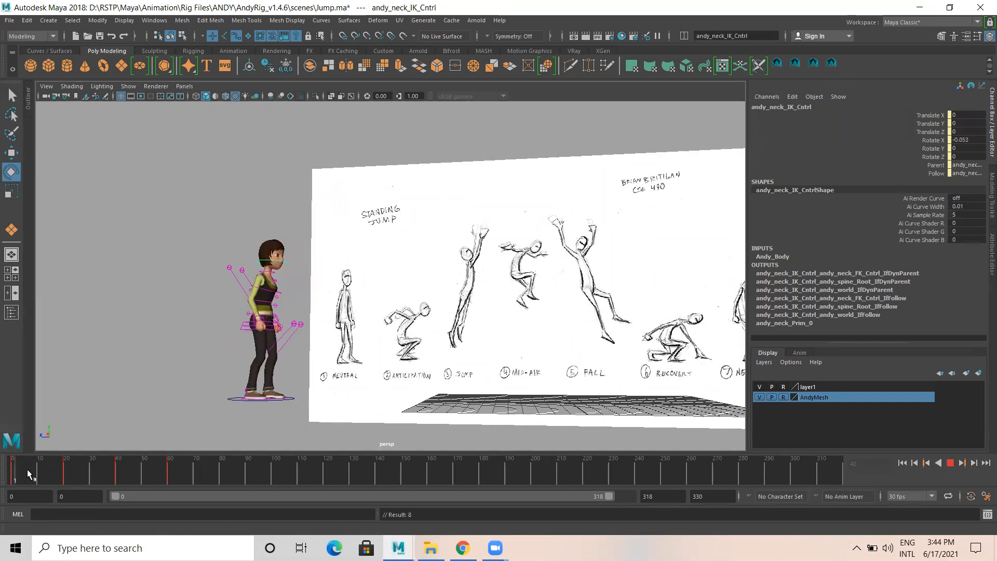
drag(27, 469, 168, 464)
Raise the right foot's IK control at frame 60 to a Translate Y of about 21.03 and key it.
mouse_move(370, 338)
alt+mouse_down()
mouse_move(393, 331)
mouse_move(335, 314)
mouse_move(330, 294)
alt+mouse_up()
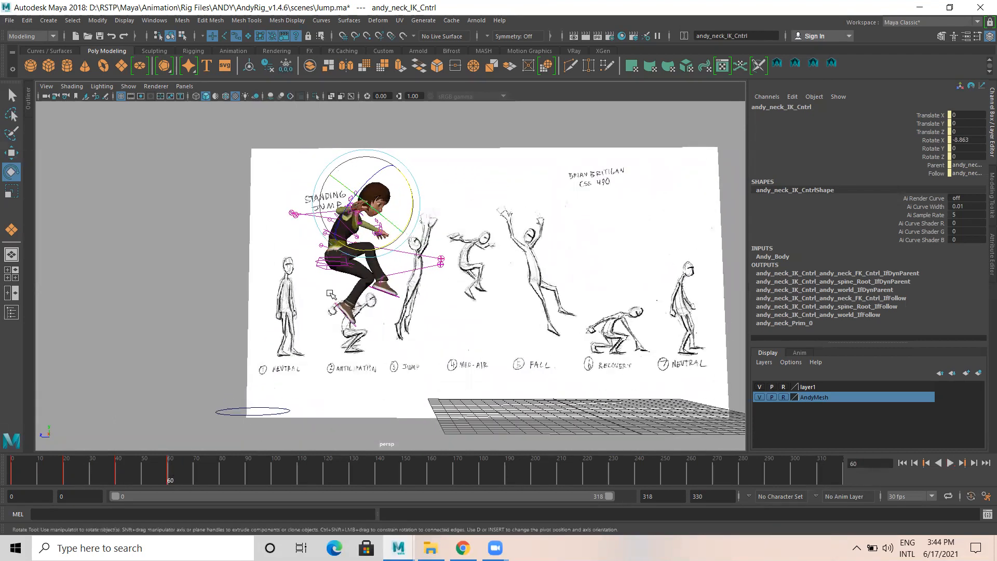
click(322, 266)
alt+right_drag(283, 335, 319, 345)
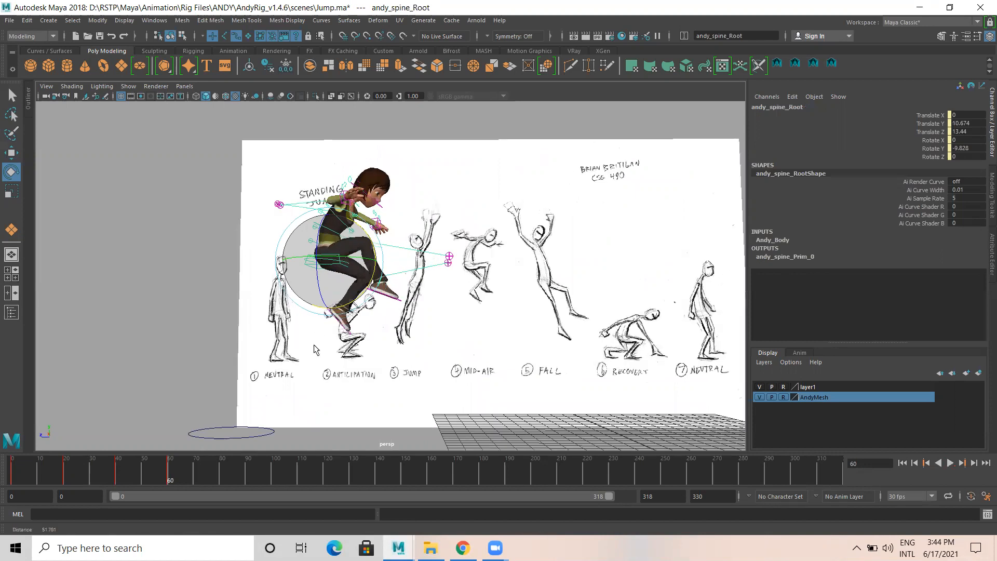
key(q)
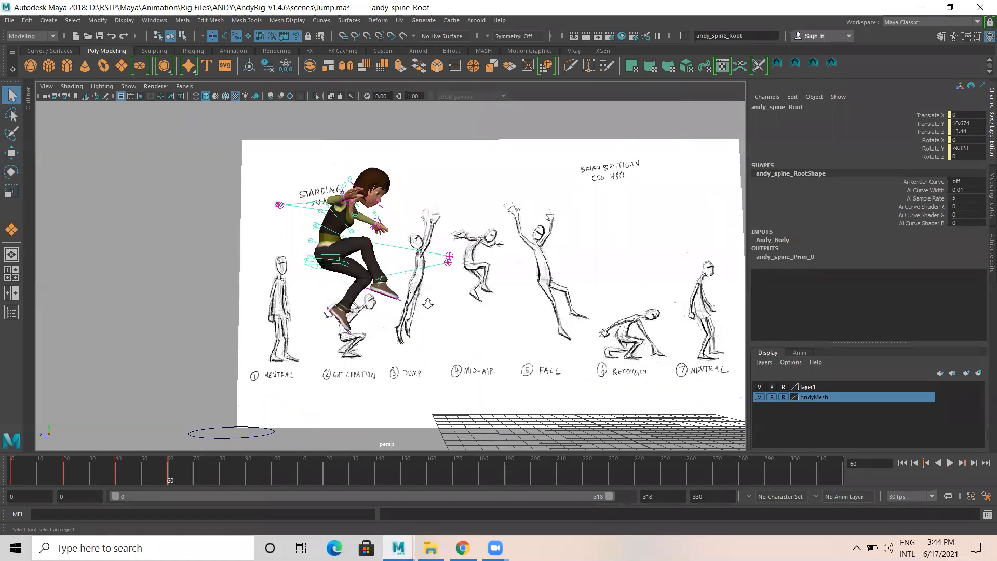
scroll(428, 303, up, 4)
alt+drag(250, 255, 234, 264)
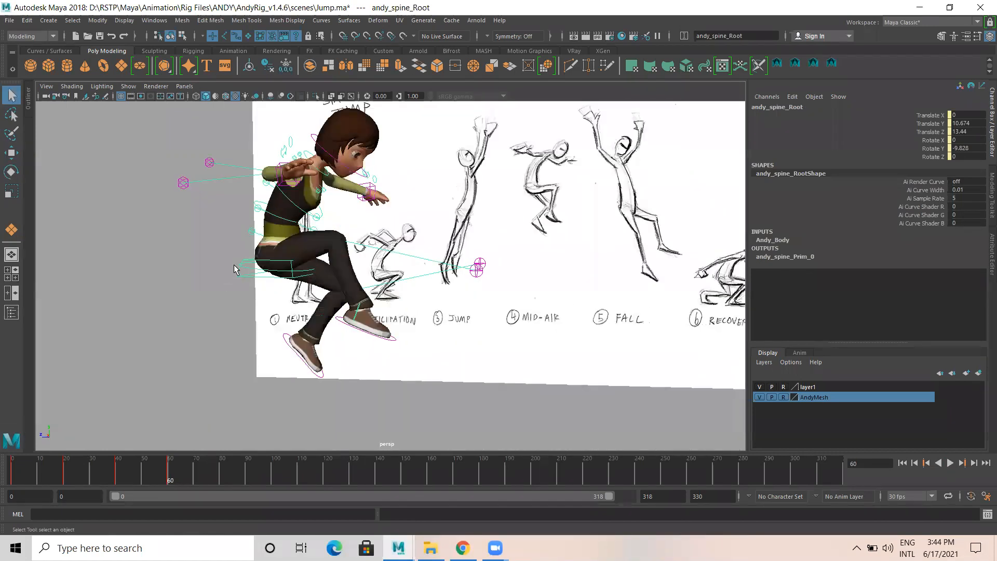
click(285, 339)
click(393, 339)
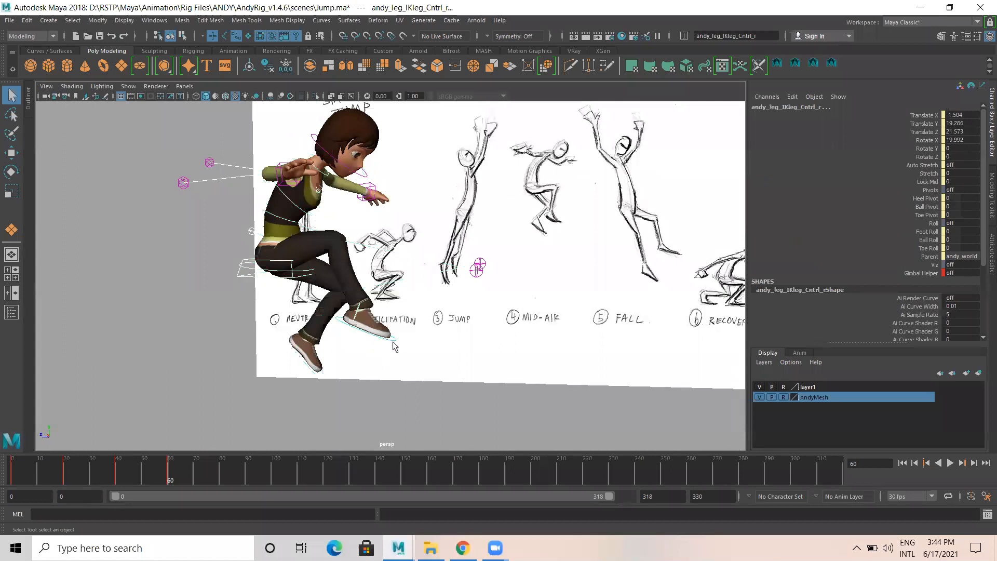
alt+right_drag(438, 361, 293, 335)
key(w)
alt+drag(356, 284, 381, 238)
key(s)
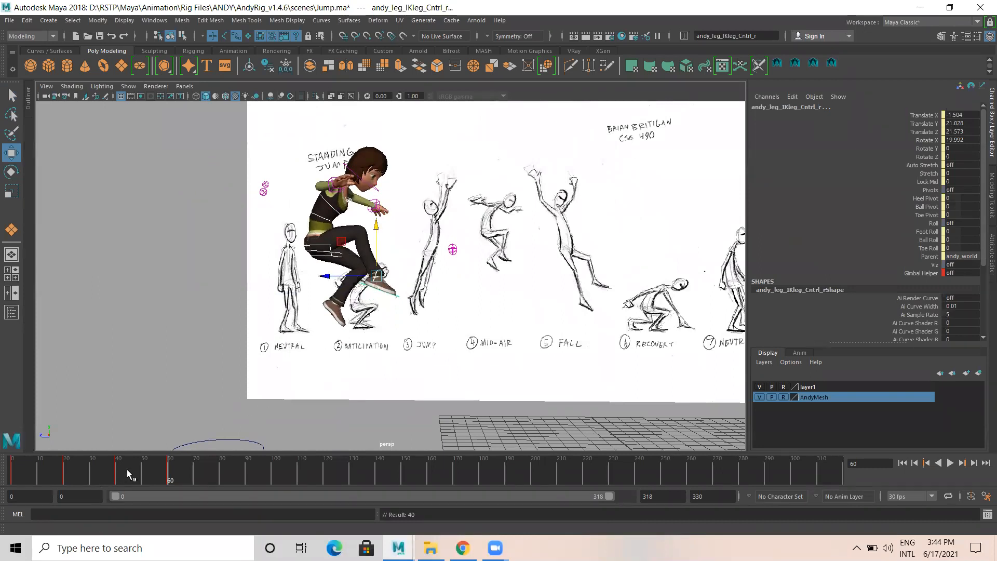
Go to frame 80 and move the whole character forward and down from the mid-air position.
mouse_move(126, 471)
mouse_down()
mouse_move(22, 474)
mouse_move(156, 472)
mouse_move(133, 468)
mouse_up()
drag(107, 469, 220, 474)
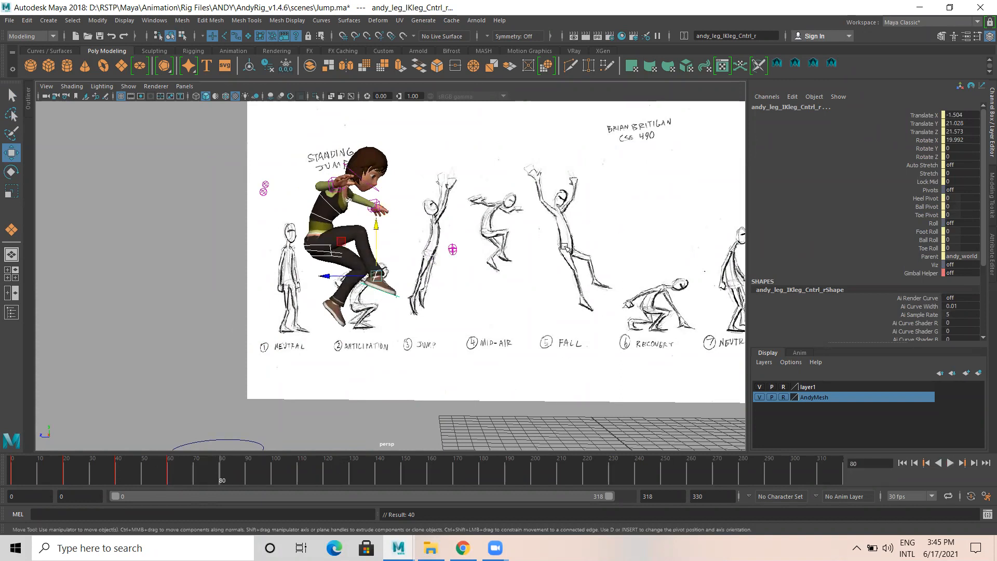
alt+right_drag(493, 334, 359, 322)
alt+middle_drag(343, 327, 327, 328)
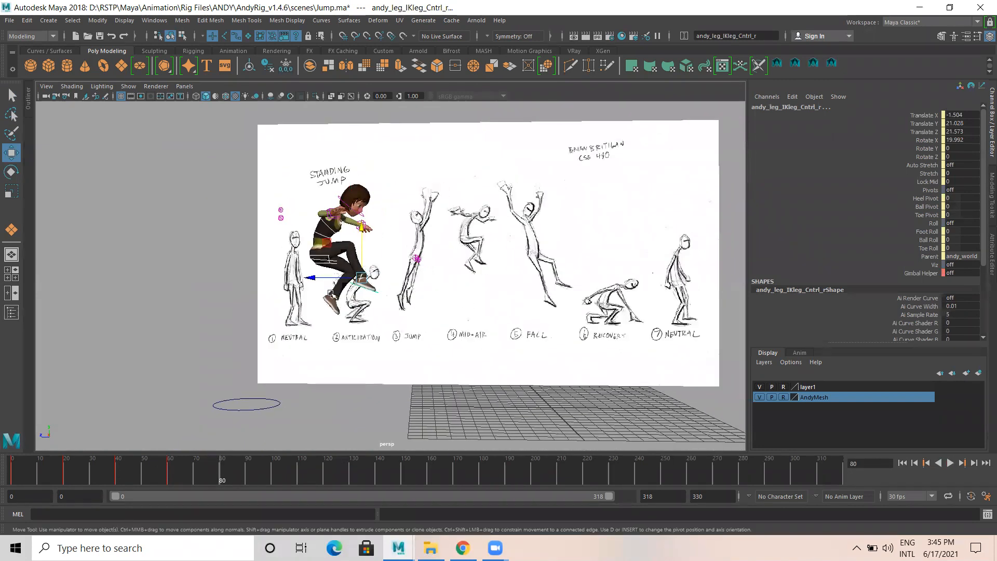
drag(310, 277, 332, 280)
drag(385, 225, 385, 244)
drag(332, 297, 345, 298)
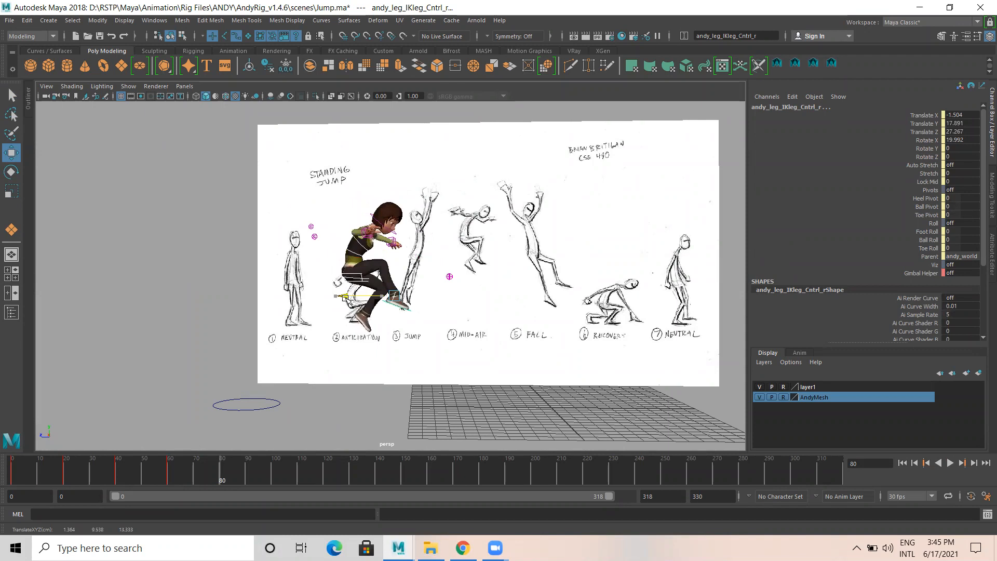
drag(398, 249, 399, 257)
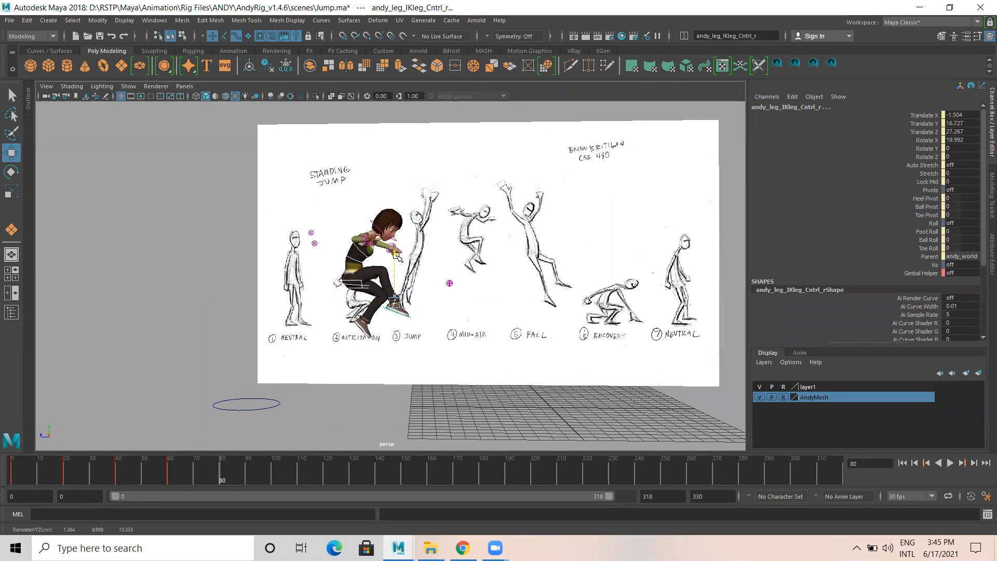
Lower both foot IK controls at frame 80 to extend the legs beneath the body.
click(409, 318)
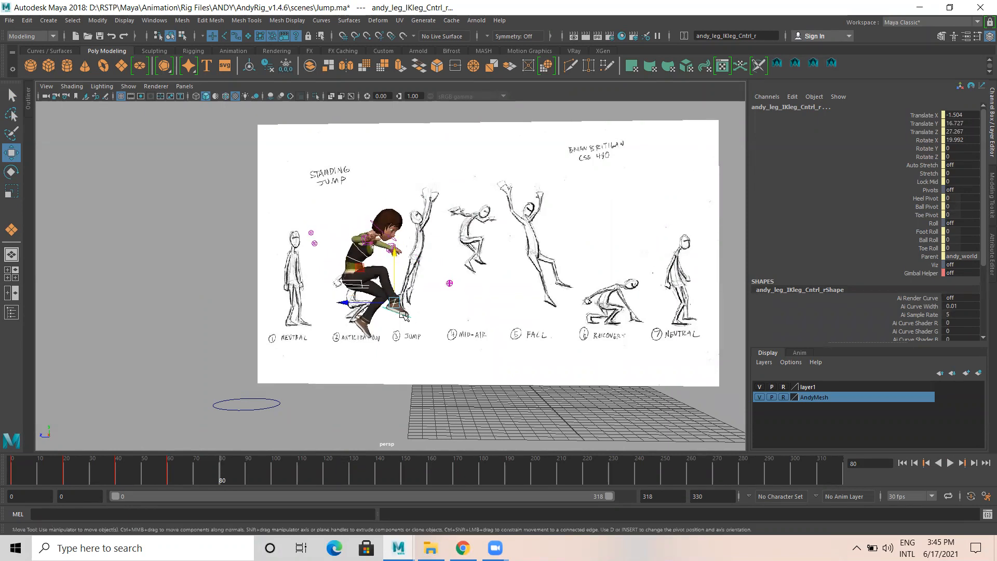
click(362, 334)
drag(367, 266, 371, 312)
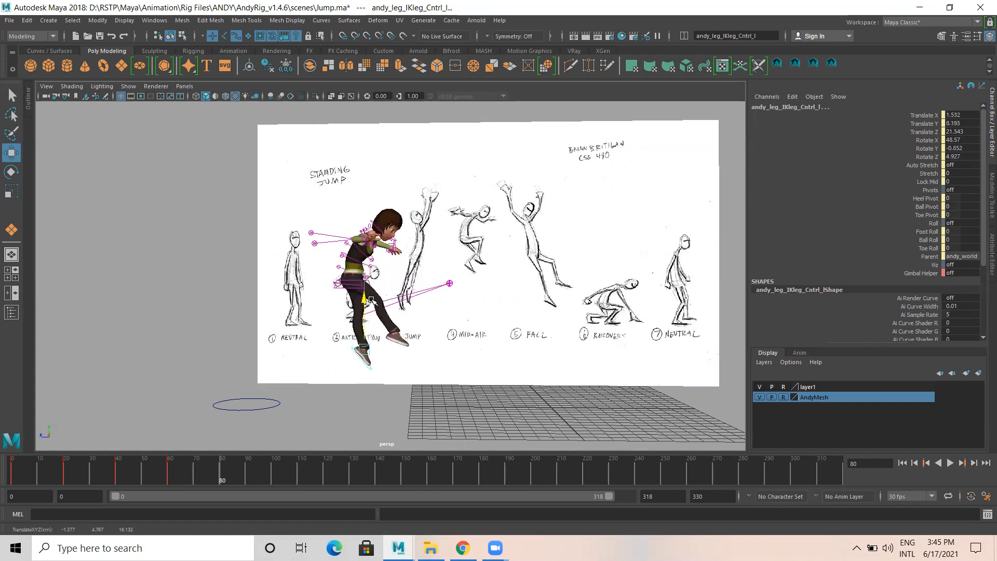
mouse_move(316, 349)
mouse_down()
mouse_move(442, 323)
mouse_move(312, 323)
mouse_move(433, 323)
mouse_move(381, 352)
mouse_move(270, 347)
mouse_move(269, 334)
mouse_move(359, 345)
mouse_move(358, 364)
mouse_move(234, 357)
mouse_move(507, 352)
mouse_move(422, 354)
mouse_move(409, 366)
mouse_up()
drag(347, 318, 348, 308)
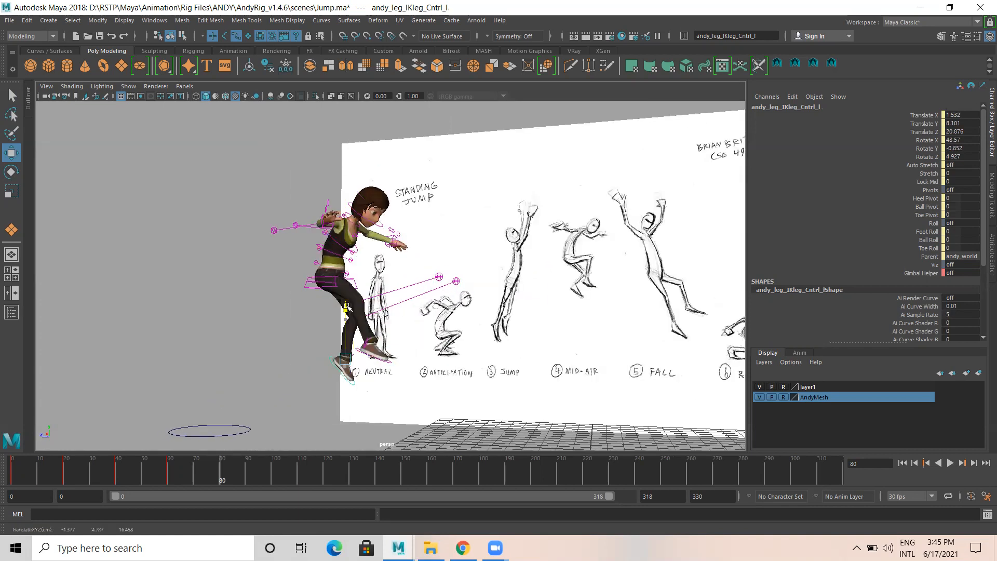
Move the left foot's IK control forward and up, and rotate it to about 20.2 degrees in X.
mouse_move(407, 344)
alt+mouse_down()
mouse_move(436, 346)
mouse_move(315, 342)
mouse_move(330, 353)
alt+mouse_up()
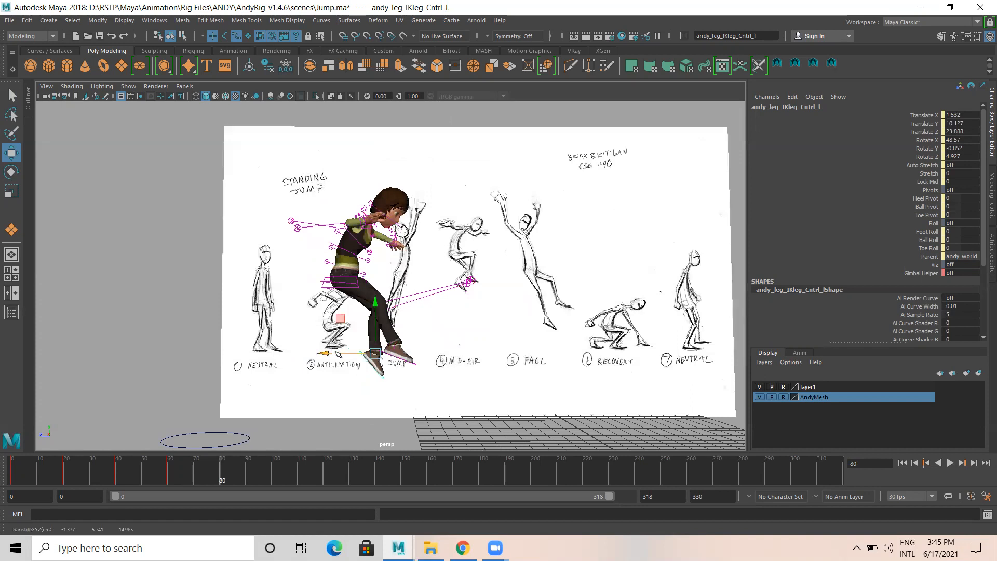
key(e)
drag(390, 304, 380, 306)
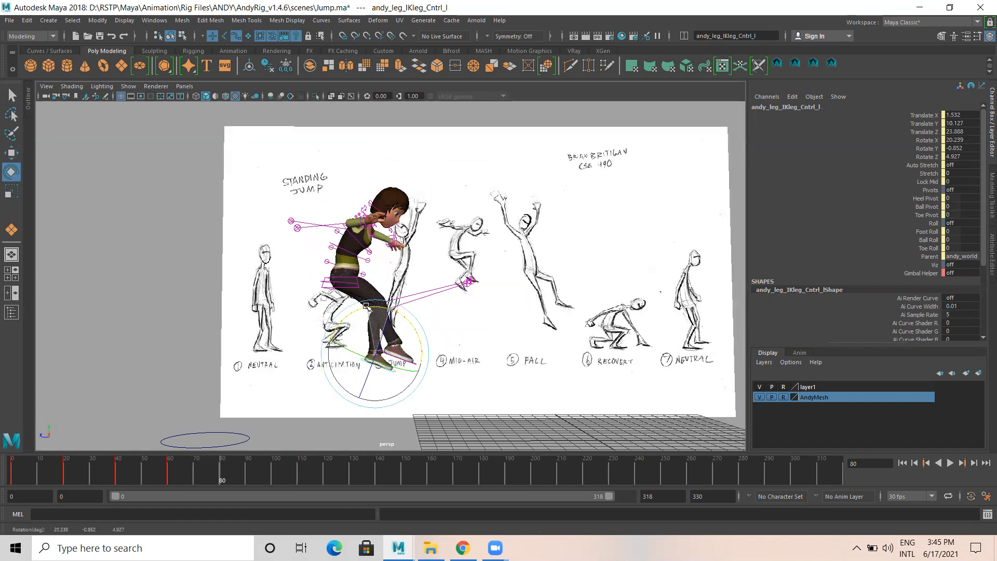
Move the right foot's IK control down and back to a Translate Y of about 8.36 and Translate Z of about 22.13.
mouse_move(434, 330)
alt+mouse_down()
mouse_move(327, 357)
mouse_move(427, 349)
mouse_move(421, 338)
alt+mouse_up()
click(244, 311)
click(324, 359)
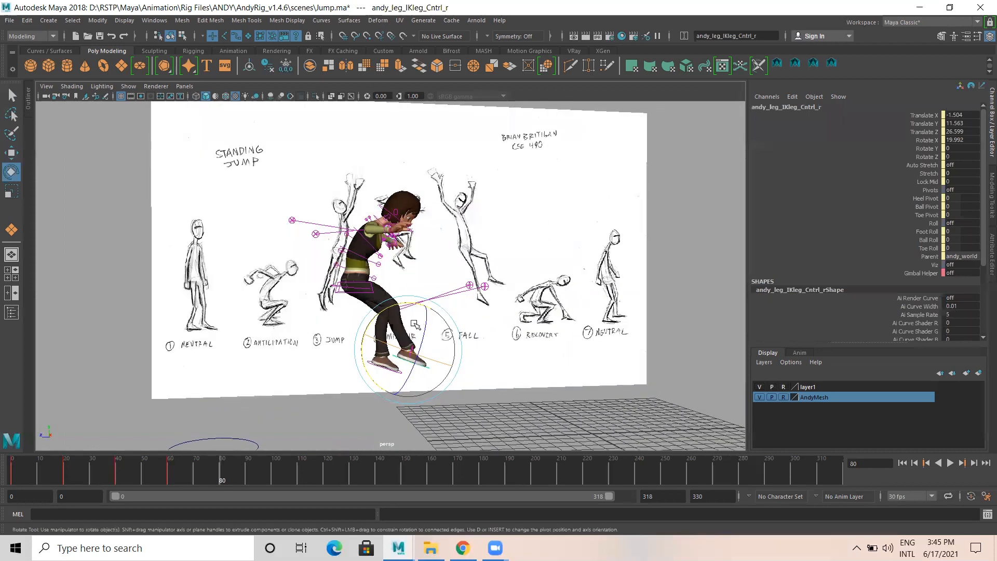
key(w)
drag(408, 301, 400, 319)
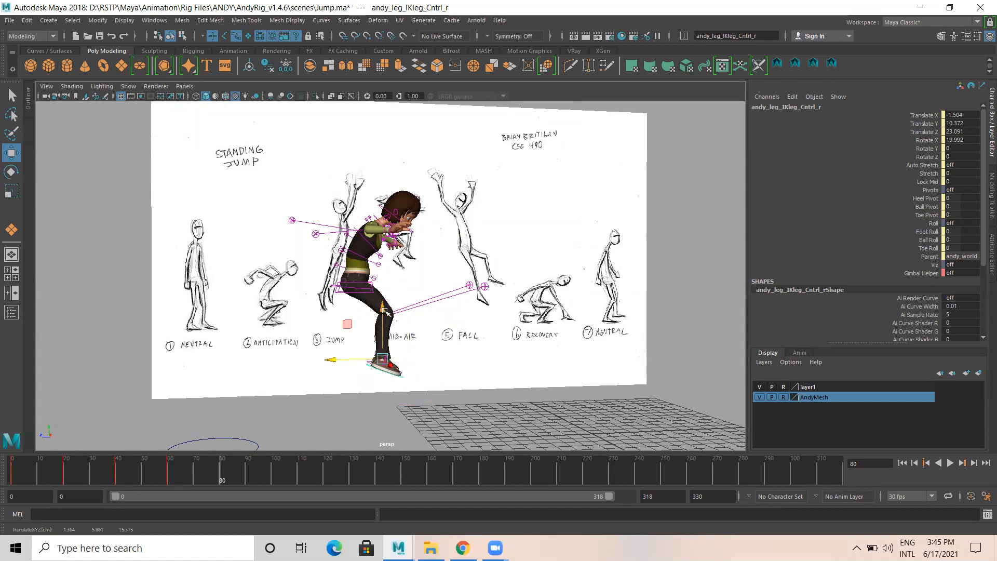
drag(386, 312, 380, 320)
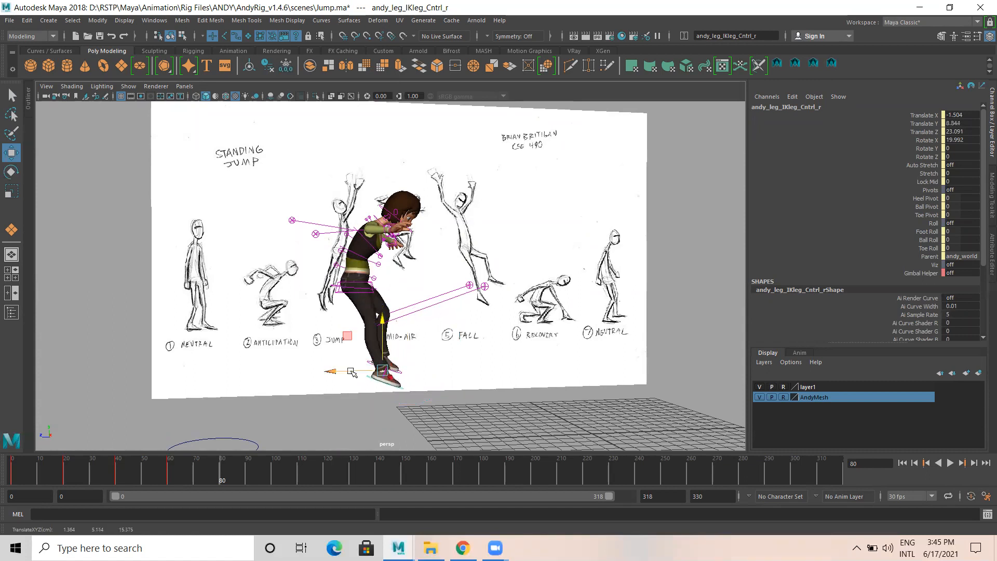
mouse_move(377, 325)
mouse_down()
mouse_move(305, 338)
mouse_move(353, 330)
mouse_up()
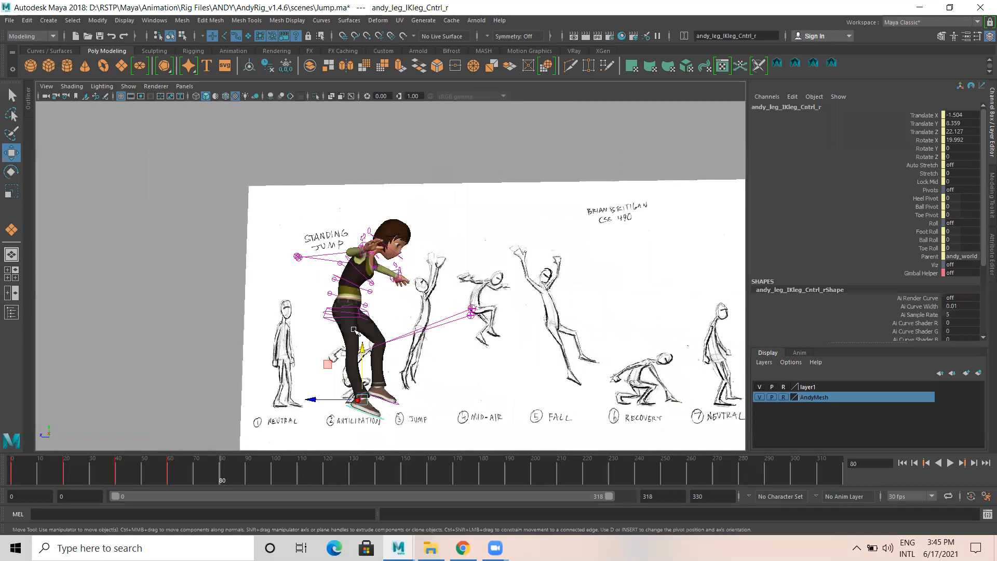
Rotate the spine FK controls backward at frame 80, to about -3.3 degrees in X, straightening the torso.
scroll(302, 314, up, 3)
scroll(308, 307, down, 3)
key(q)
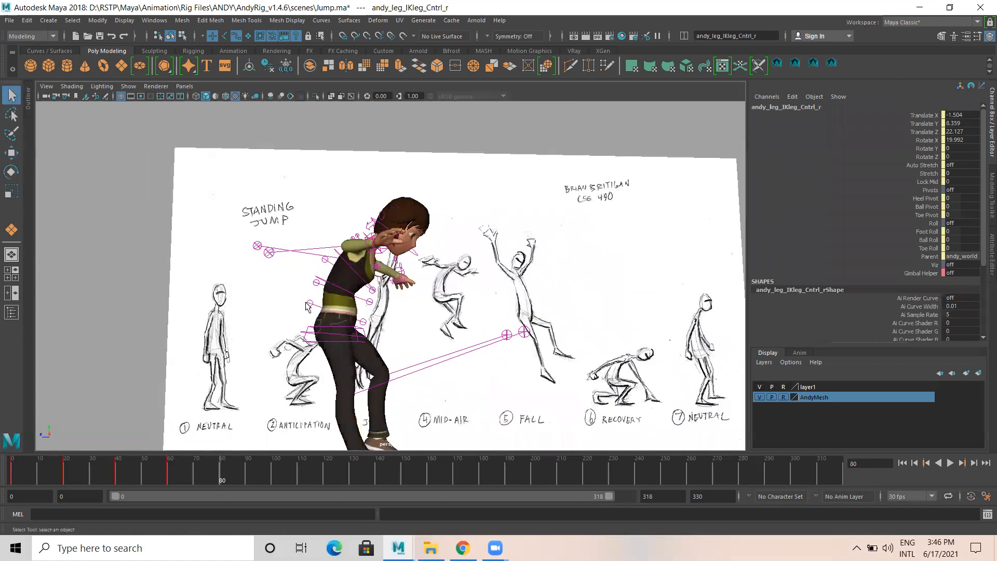
click(315, 294)
click(328, 268)
key(e)
alt+drag(386, 278, 374, 248)
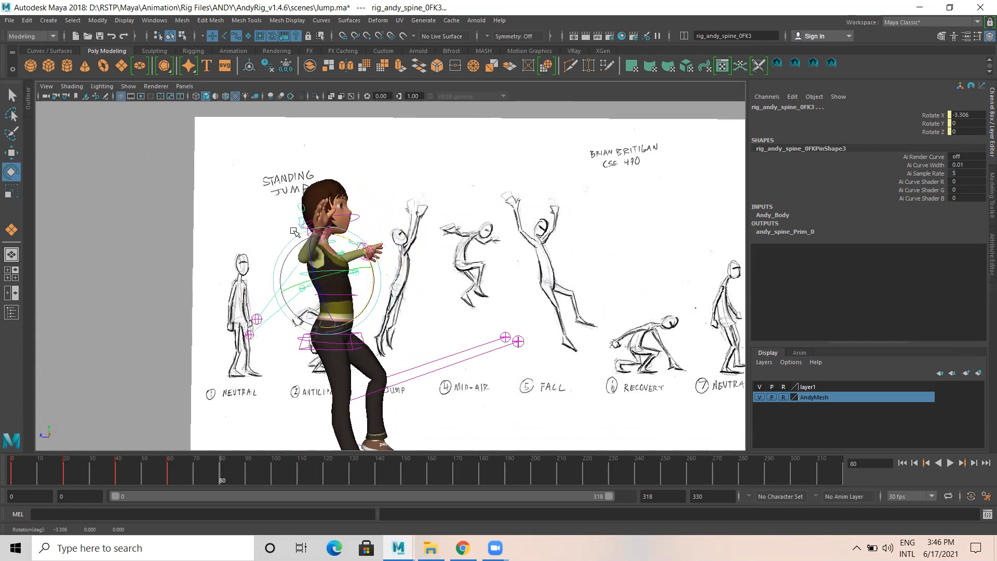
Rotate the neck FK control to about 25.3 degrees in X and the hips control to about -4.2 degrees in X.
click(162, 201)
click(344, 240)
drag(343, 239, 364, 232)
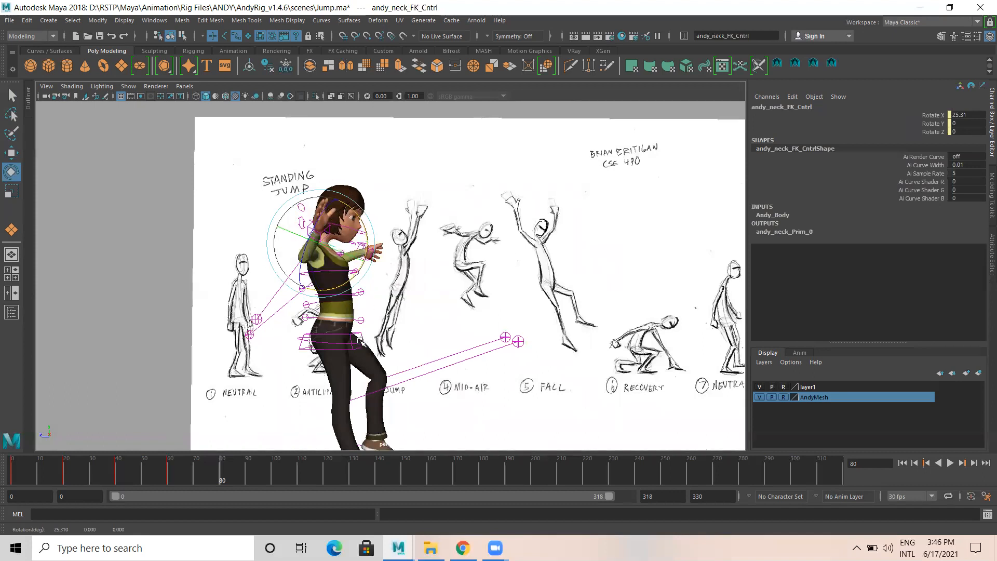
click(361, 341)
drag(362, 303, 365, 332)
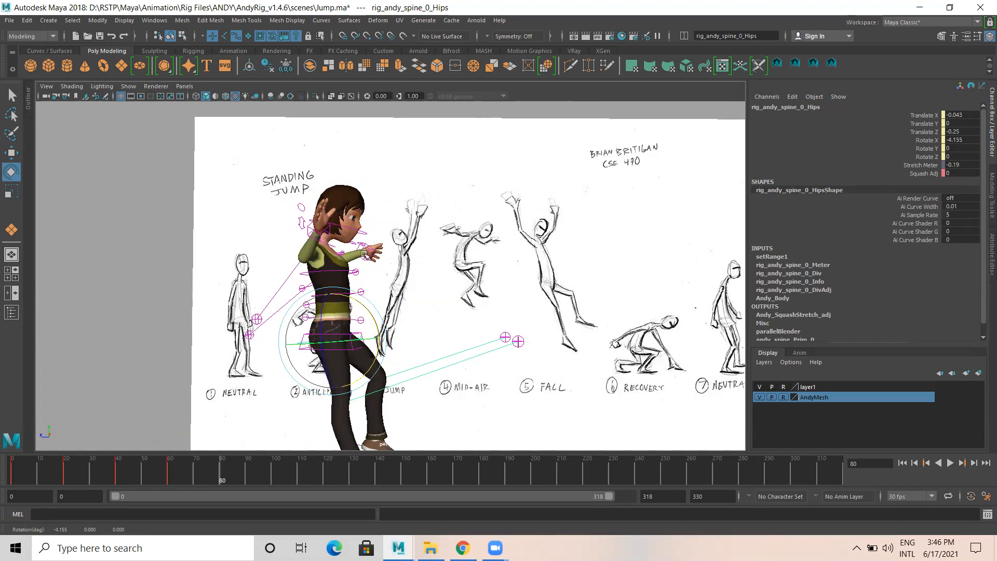
Rotate the shoulders control forward to about 17.5 degrees in X at frame 80.
click(363, 233)
mouse_move(370, 200)
mouse_down()
mouse_move(374, 212)
mouse_move(141, 240)
mouse_up()
click(48, 224)
alt+drag(225, 257, 222, 269)
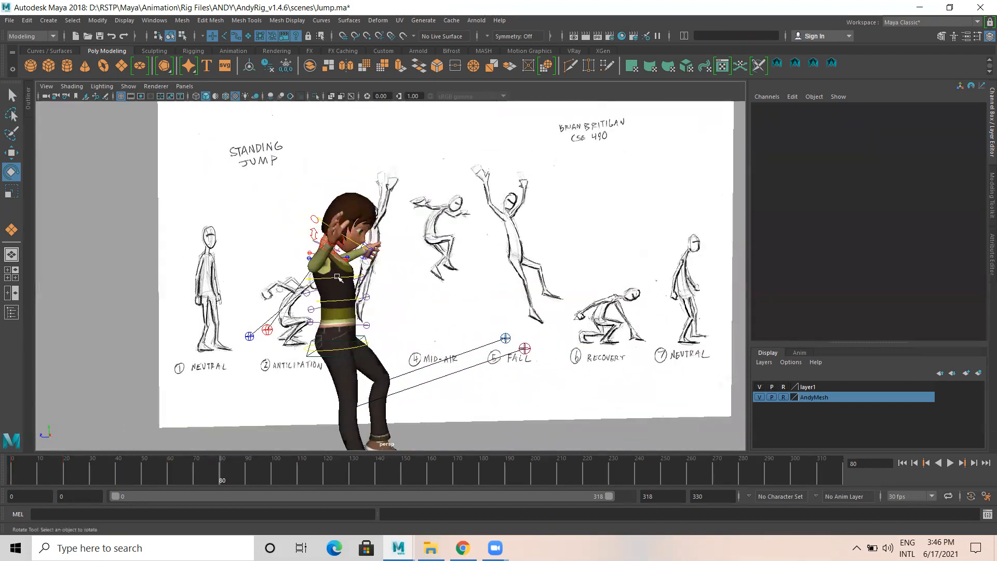
click(359, 281)
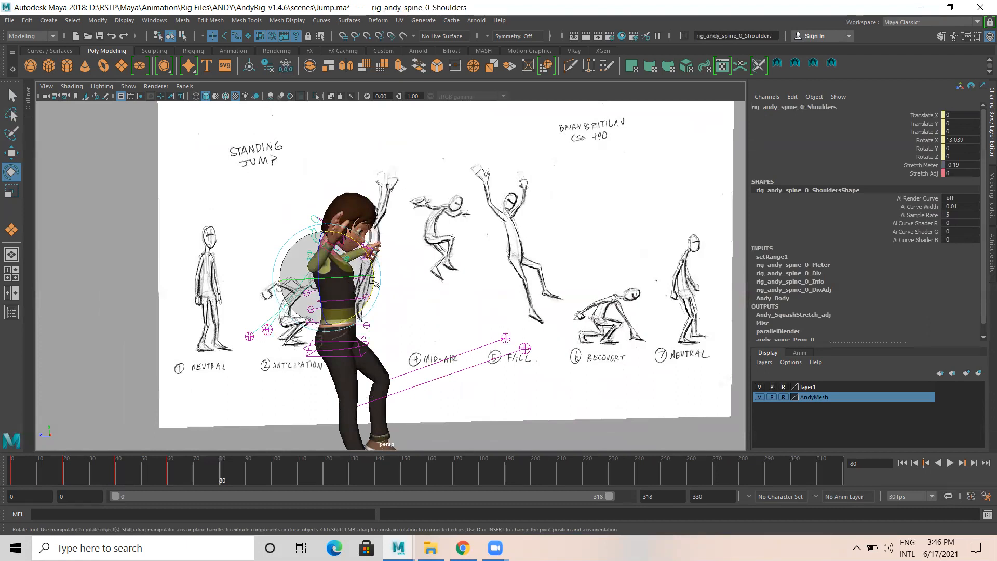
drag(373, 281, 359, 242)
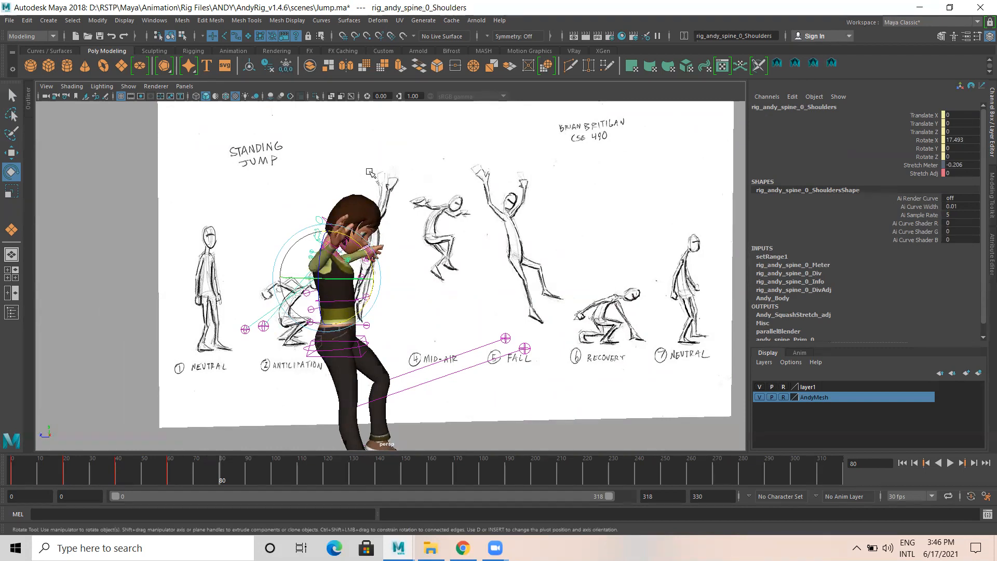
Move the right arm's IK control sideways and up, raising the hand above the shoulder.
mouse_move(477, 292)
alt+mouse_down()
mouse_move(241, 256)
mouse_move(343, 280)
mouse_move(223, 186)
mouse_move(223, 166)
alt+mouse_up()
click(233, 245)
key(w)
drag(173, 217, 210, 218)
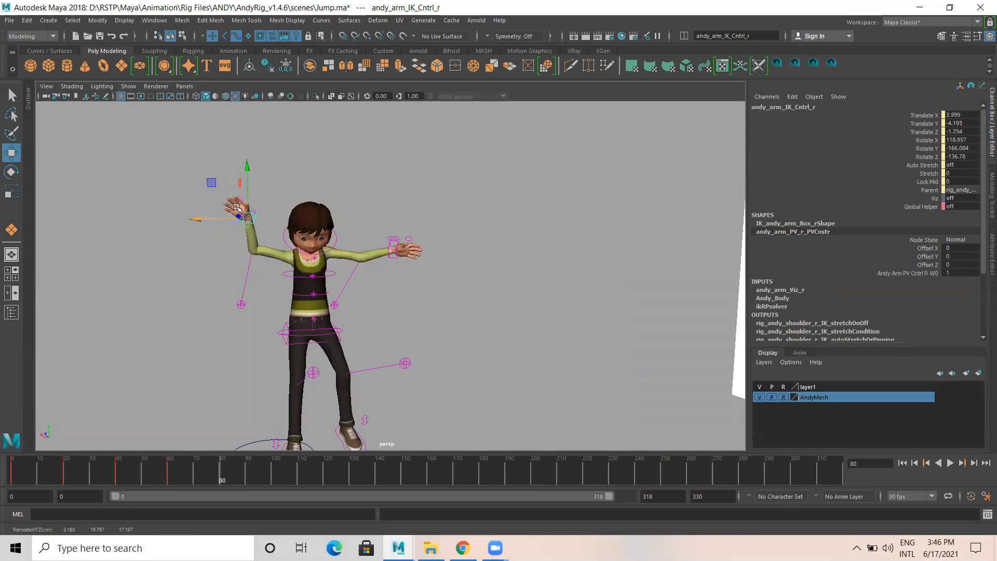
drag(246, 167, 246, 151)
Raise the left arm's IK control and bring it inward to about Translate X -4.48, Y 5.99 and Z 3.03.
mouse_move(370, 284)
alt+mouse_down()
mouse_move(441, 280)
mouse_move(358, 286)
alt+mouse_up()
click(394, 242)
drag(399, 197, 394, 167)
drag(351, 217, 327, 214)
drag(371, 167, 363, 148)
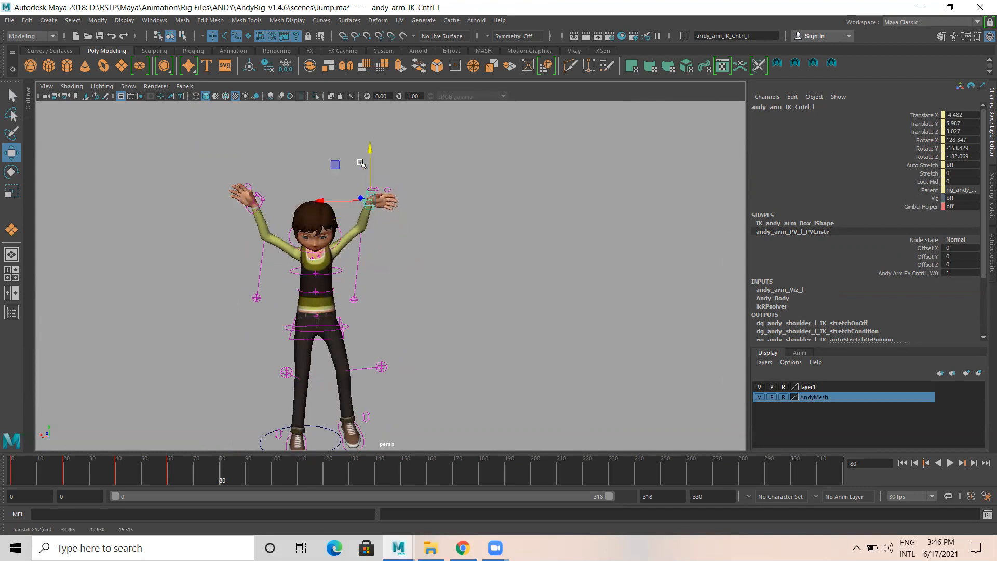
Rotate the left arm's IK control to about 88.1, -136.9 and -114.2 degrees, pointing the hand upward.
mouse_move(308, 306)
alt+mouse_down()
mouse_move(408, 309)
mouse_move(405, 275)
mouse_move(317, 286)
alt+mouse_up()
key(e)
drag(381, 165, 356, 175)
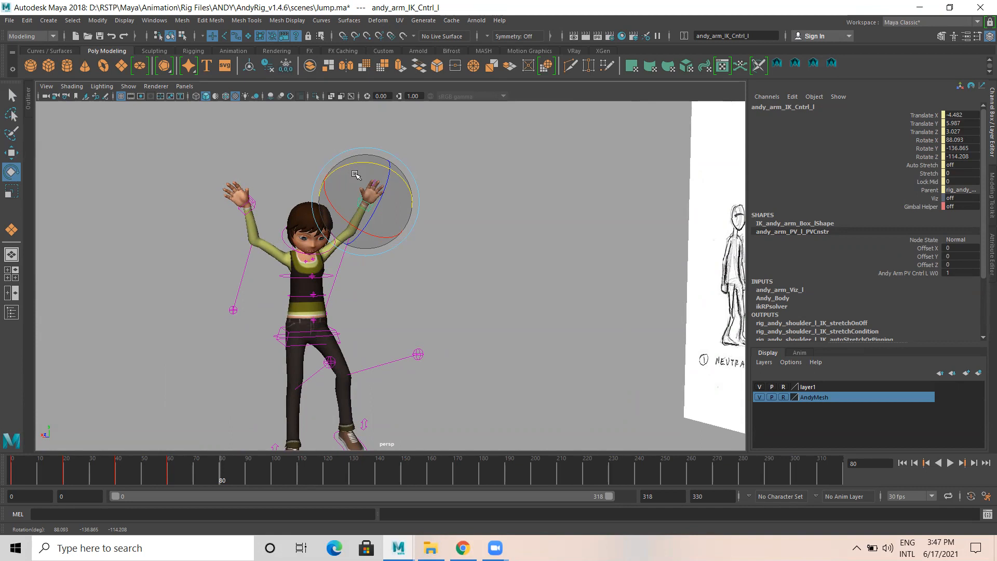
Move the left arm's IK control to about Translate X -4.87, Y 6.80 and Z 0.74.
alt+drag(390, 368, 443, 363)
alt+drag(393, 323, 128, 279)
alt+drag(332, 225, 329, 223)
key(w)
drag(465, 198, 426, 138)
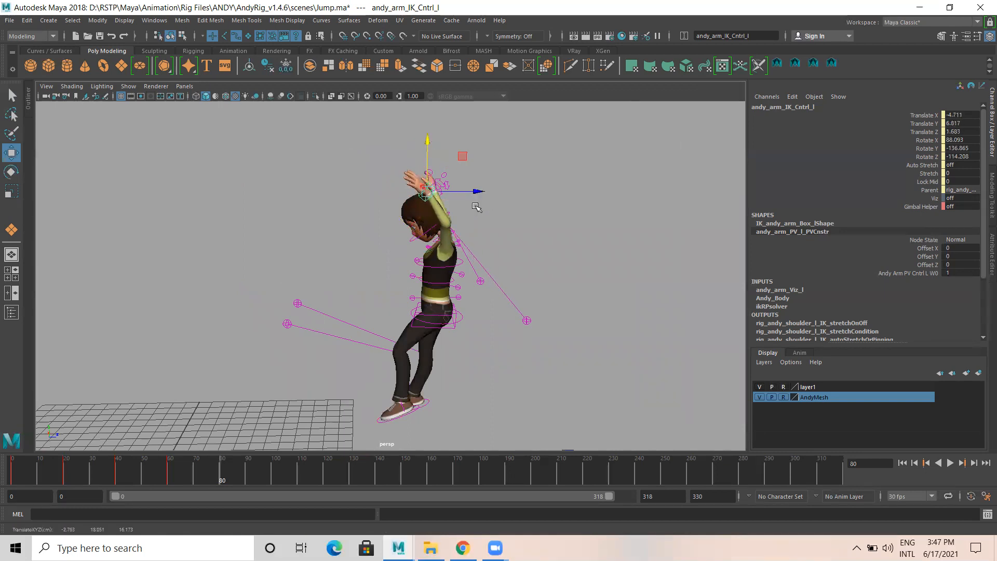
drag(476, 190, 482, 193)
Rotate the left arm's IK control to about 88.5, -156.8 and -114.9 degrees, straightening the hand.
key(e)
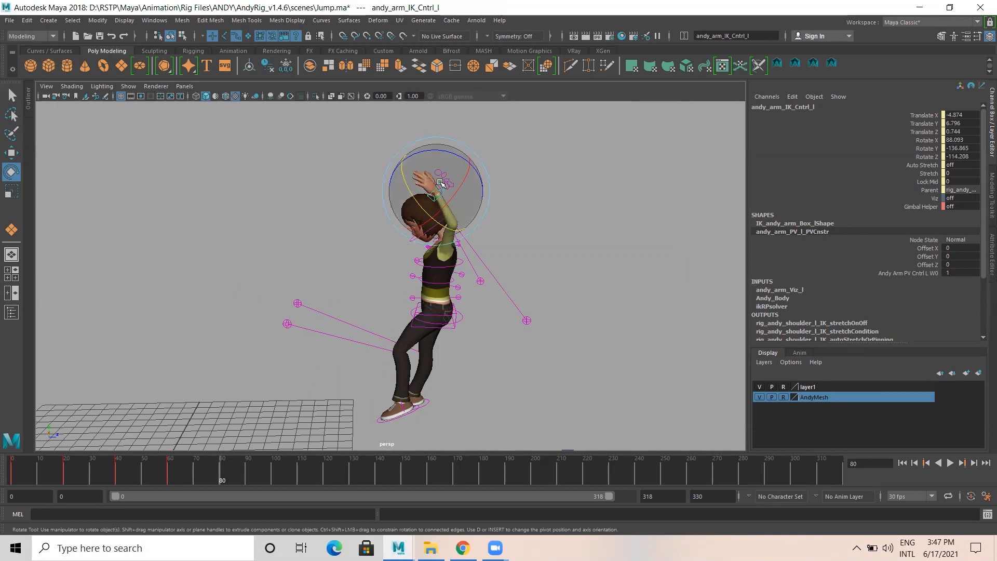
drag(431, 151, 447, 145)
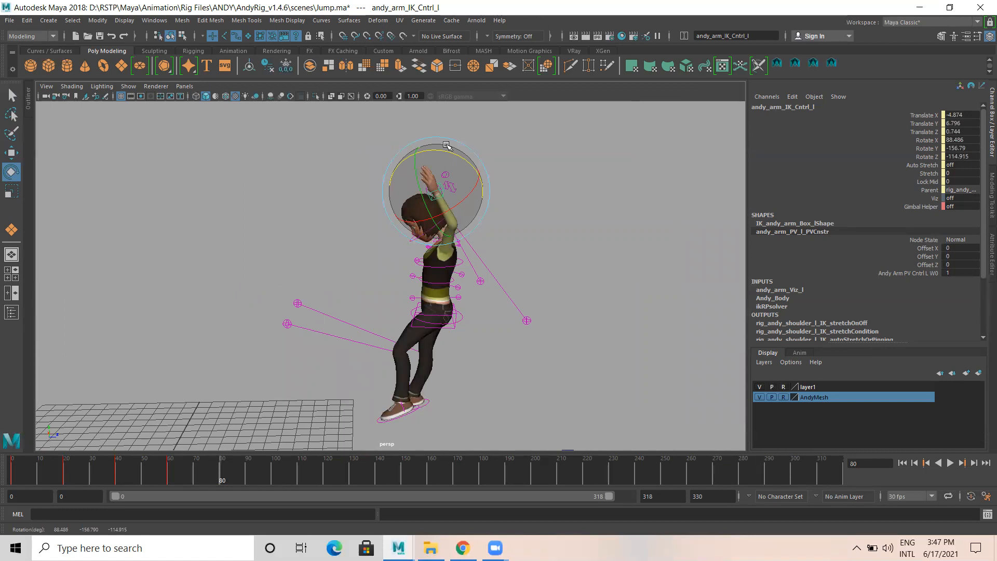
drag(446, 145, 448, 146)
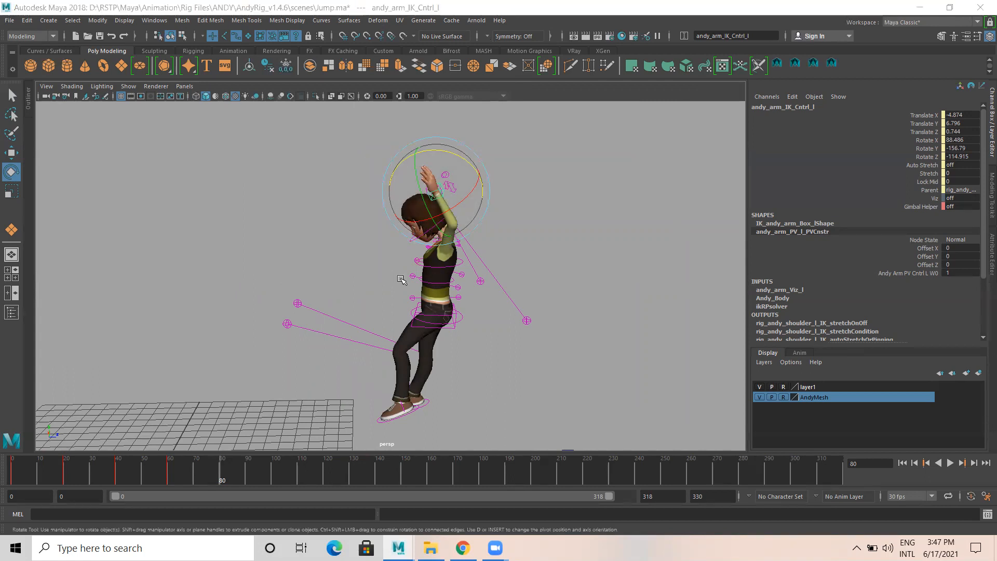
Rotate the right arm's IK control to about 75.6, -172.5 and -105.2 degrees and move the hand back and up.
alt+drag(543, 267, 682, 147)
alt+drag(609, 146, 310, 264)
click(284, 199)
drag(283, 199, 344, 217)
key(w)
drag(259, 195, 236, 193)
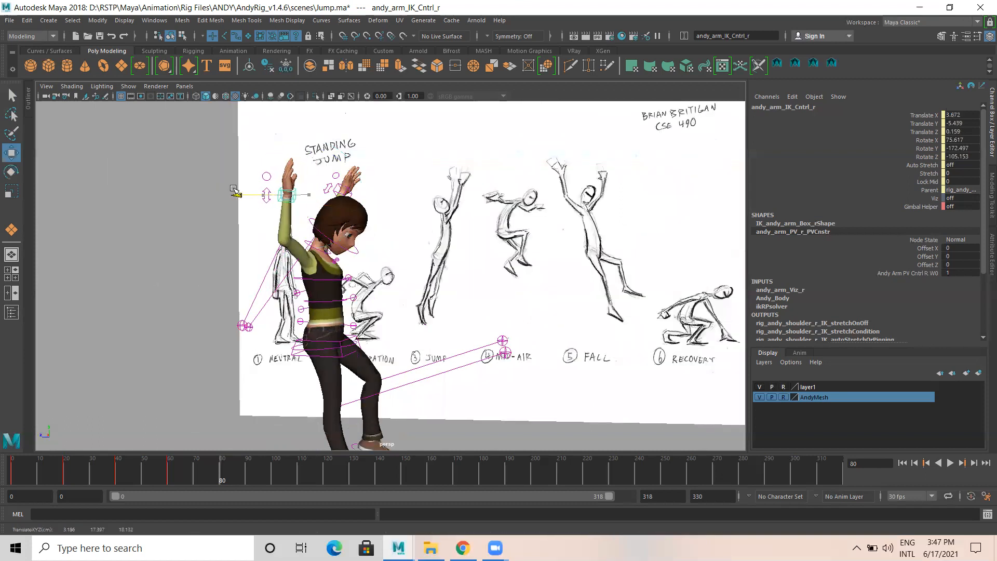
drag(278, 137, 277, 132)
Shift the raised left arm's IK control backward to about Translate X -4.69, Y 6.82 and Z 1.83.
alt+drag(337, 207, 251, 208)
alt+drag(374, 235, 470, 232)
click(447, 208)
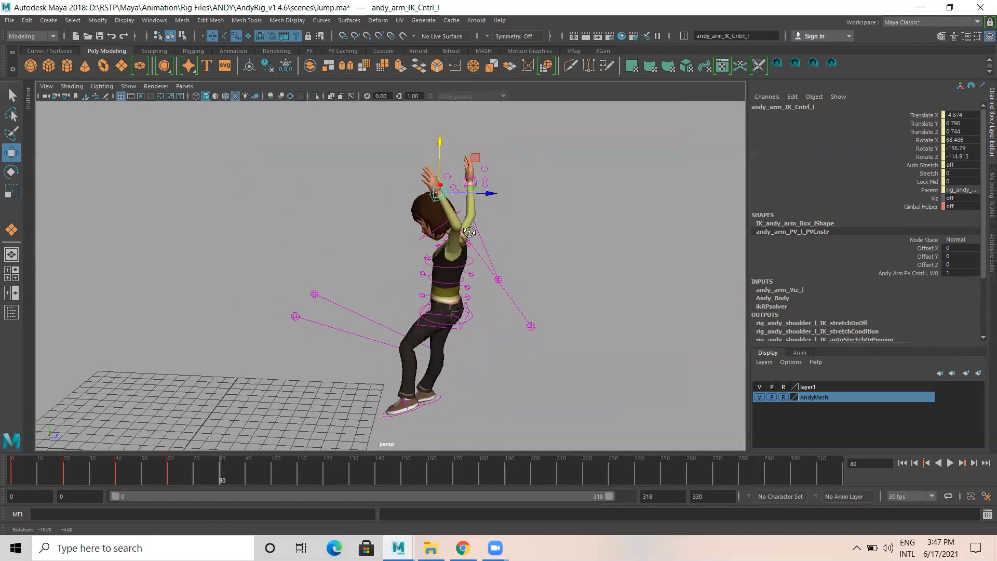
mouse_move(487, 192)
mouse_down()
mouse_move(474, 189)
mouse_move(632, 263)
mouse_move(645, 256)
mouse_move(605, 256)
mouse_move(636, 246)
mouse_move(608, 243)
mouse_up()
Rotate the upper spine FK control to about 3.9 degrees in X and adjust the spine bend below it.
scroll(284, 256, up, 5)
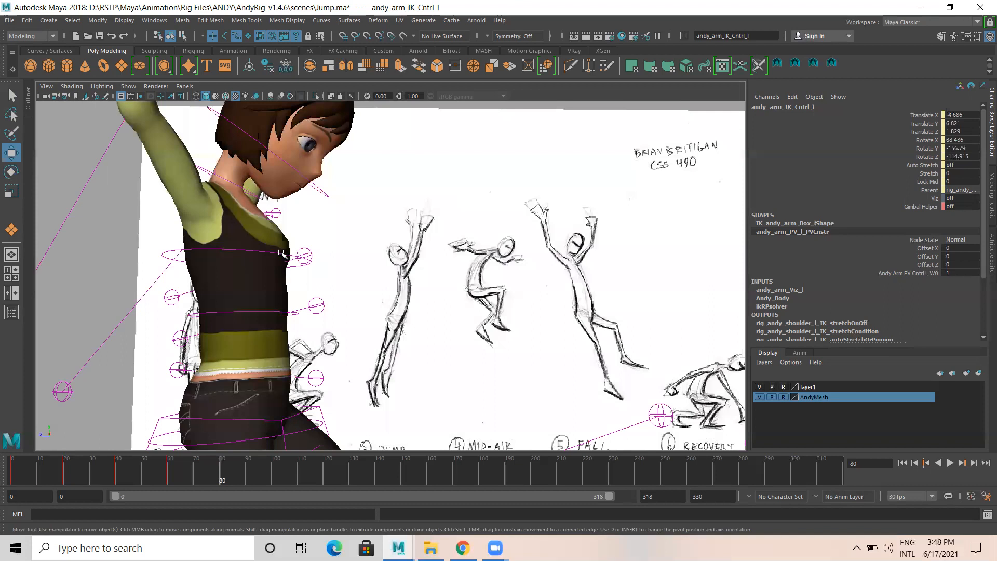
click(311, 253)
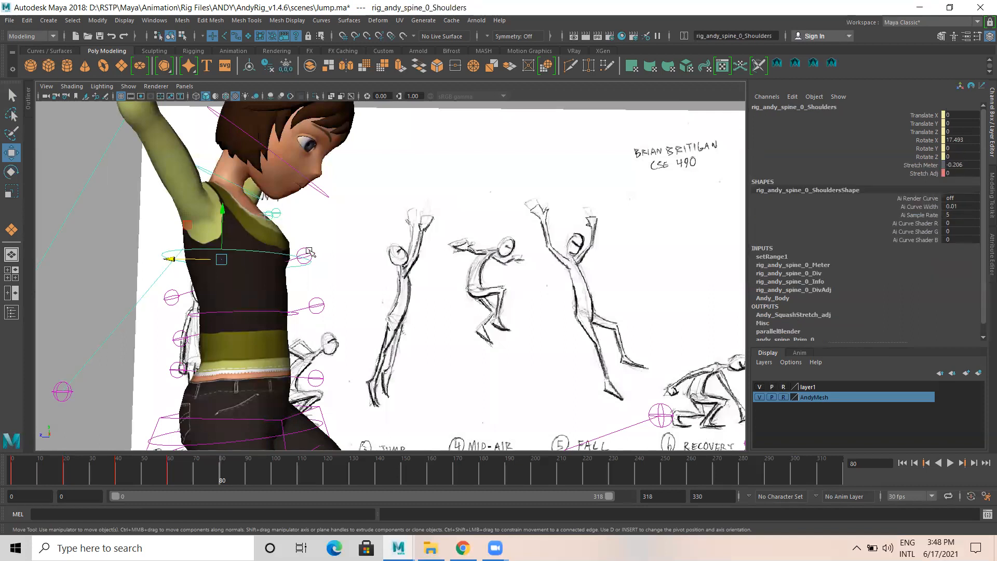
click(308, 250)
key(e)
drag(265, 238, 271, 246)
scroll(354, 297, down, 2)
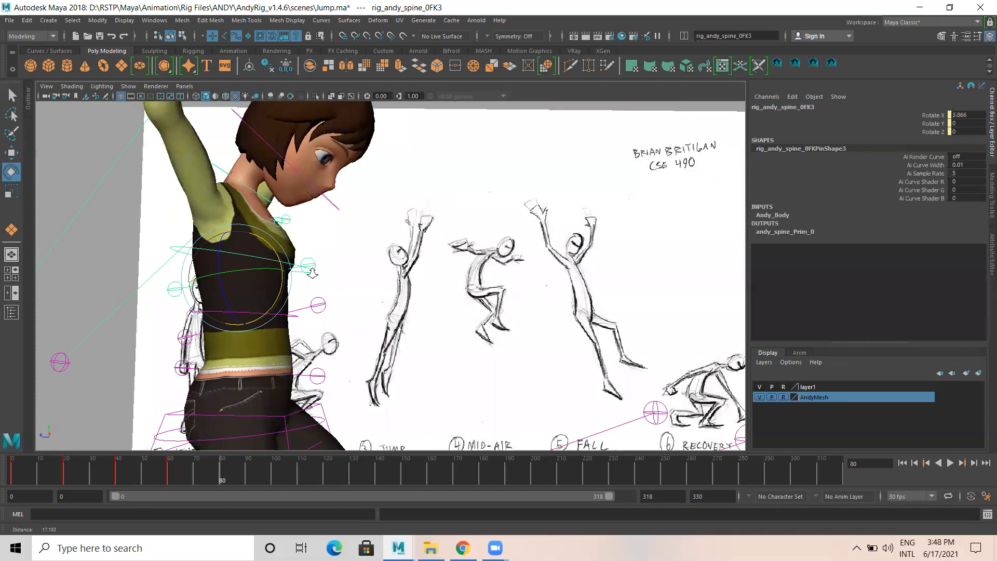
scroll(348, 297, down, 1)
click(345, 295)
drag(339, 277, 338, 273)
Rotate the right clavicle's FK control to about 14.1 degrees in X, 5.2 in Y and 0.4 in Z.
scroll(451, 323, down, 2)
alt+drag(413, 273, 249, 271)
alt+right_drag(403, 284, 503, 299)
alt+middle_drag(502, 299, 505, 377)
mouse_move(397, 238)
alt+mouse_down()
mouse_move(482, 239)
mouse_move(234, 259)
alt+mouse_up()
click(514, 249)
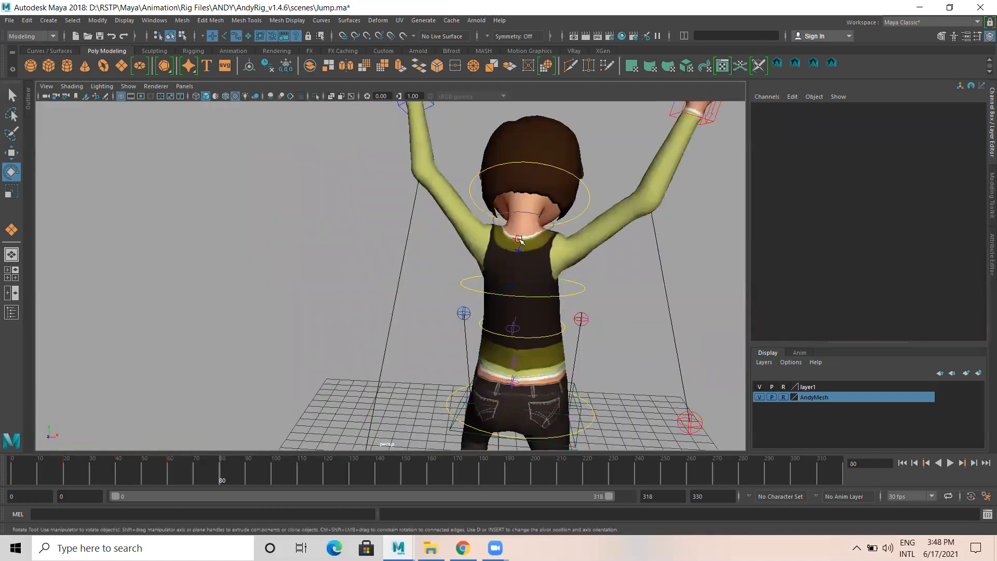
click(527, 238)
drag(567, 212, 555, 206)
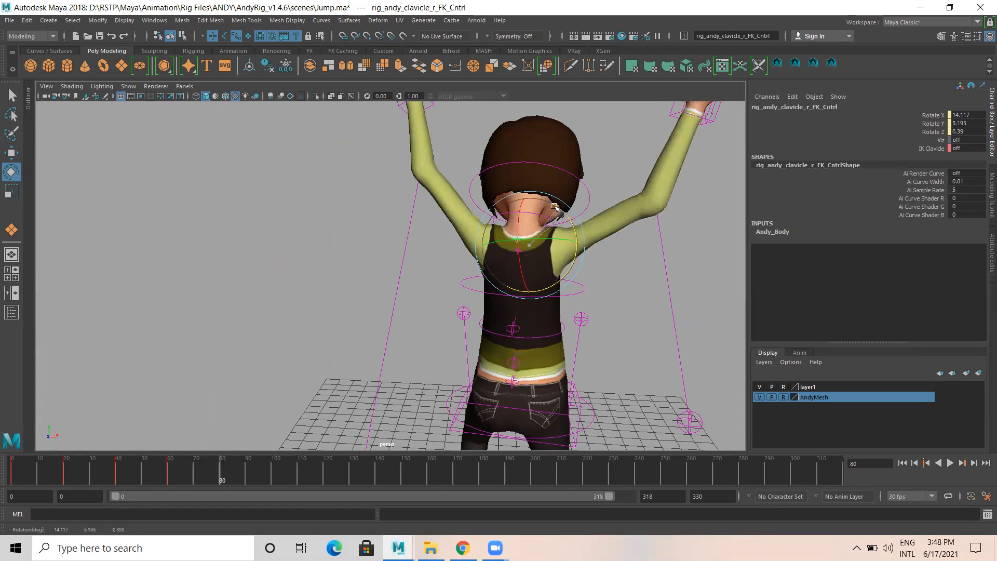
Rotate the left clavicle's FK control to lift the left shoulder with the raised arm.
click(531, 249)
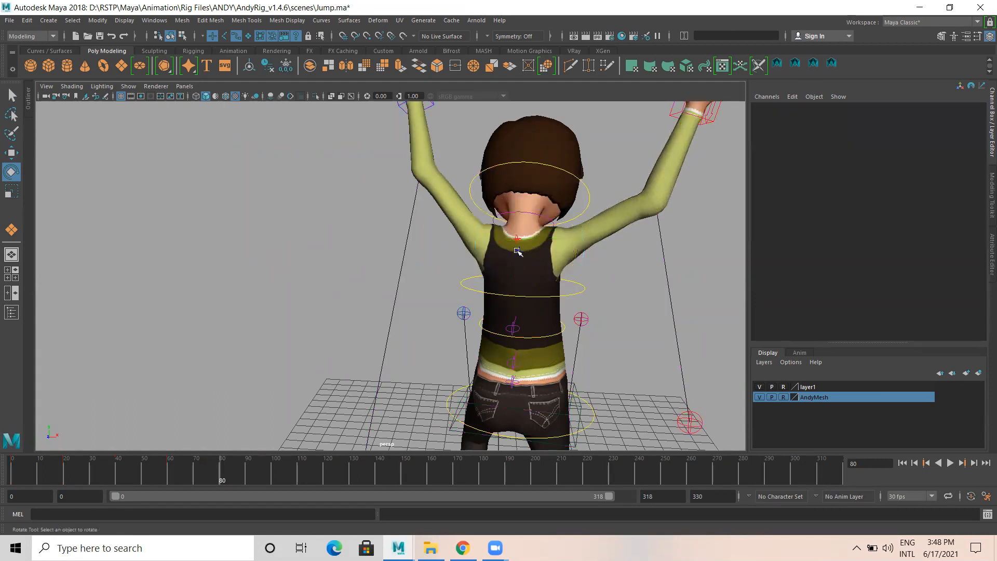
click(517, 252)
drag(563, 223, 557, 213)
drag(547, 256, 539, 253)
Move the left arm's IK control to about Translate X -4.49, Y 6.86 and Z 2.96.
alt+drag(383, 267, 549, 261)
alt+drag(540, 125, 526, 209)
click(496, 136)
click(478, 141)
key(w)
drag(536, 133, 518, 133)
Rotate the hips control to about -13.4 degrees in X.
mouse_move(444, 246)
alt+mouse_down()
mouse_move(575, 243)
mouse_move(421, 224)
mouse_move(448, 262)
alt+mouse_up()
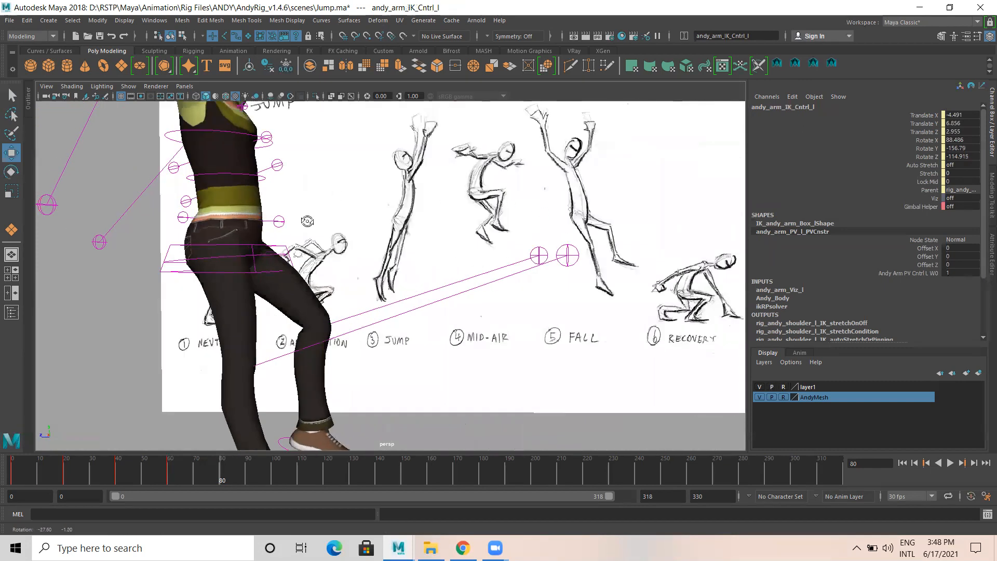
mouse_move(303, 252)
alt+mouse_down()
mouse_move(328, 247)
mouse_move(348, 262)
mouse_move(324, 260)
alt+mouse_up()
click(309, 243)
key(e)
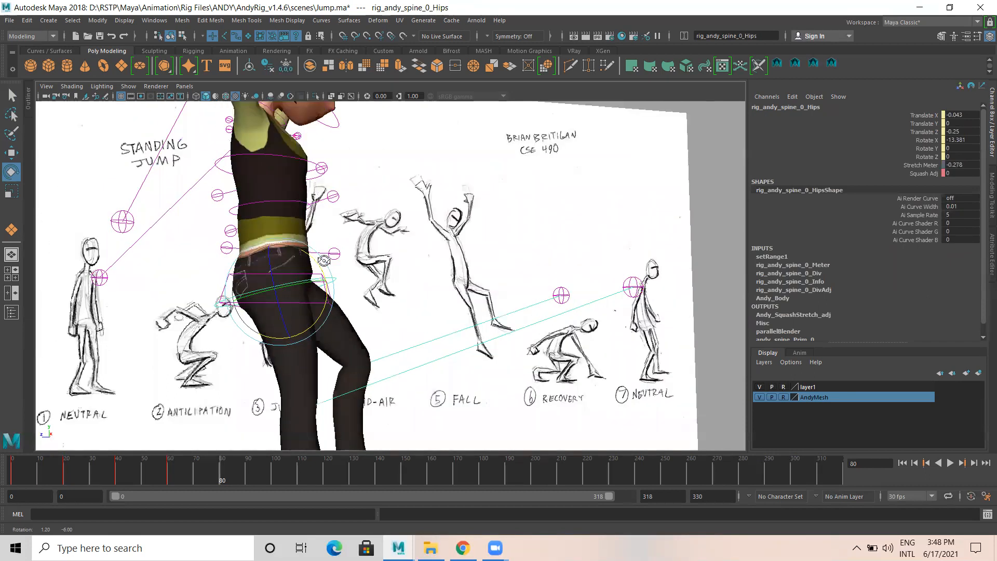
Rotate the middle spine FK control backward to about -28.5 degrees in X, arching the torso.
alt+drag(297, 206, 296, 204)
click(314, 189)
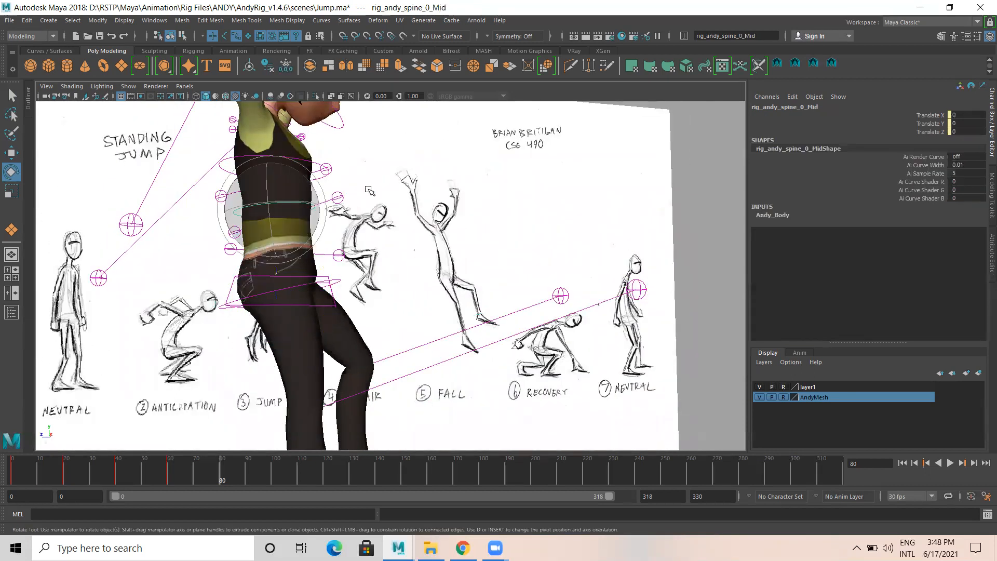
click(342, 193)
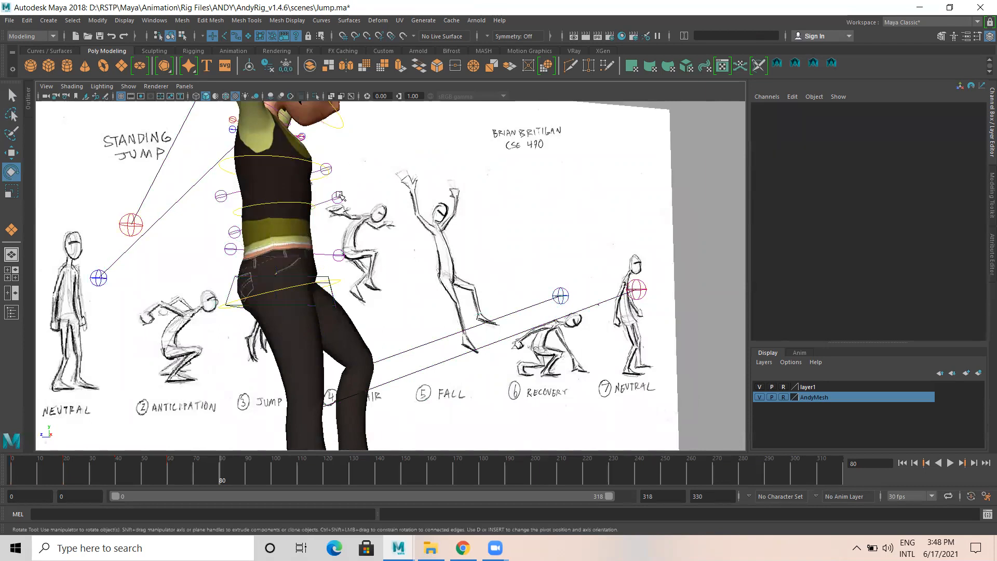
click(338, 196)
drag(325, 173, 321, 168)
alt+right_drag(426, 225, 232, 228)
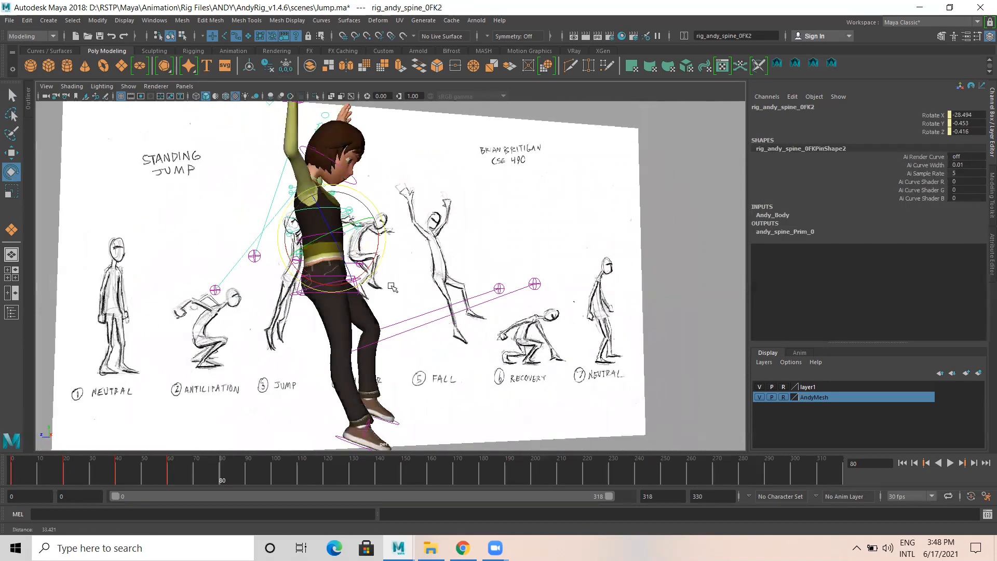
Rotate the shoulders control back to about 13.4 degrees in X.
alt+drag(386, 287, 420, 201)
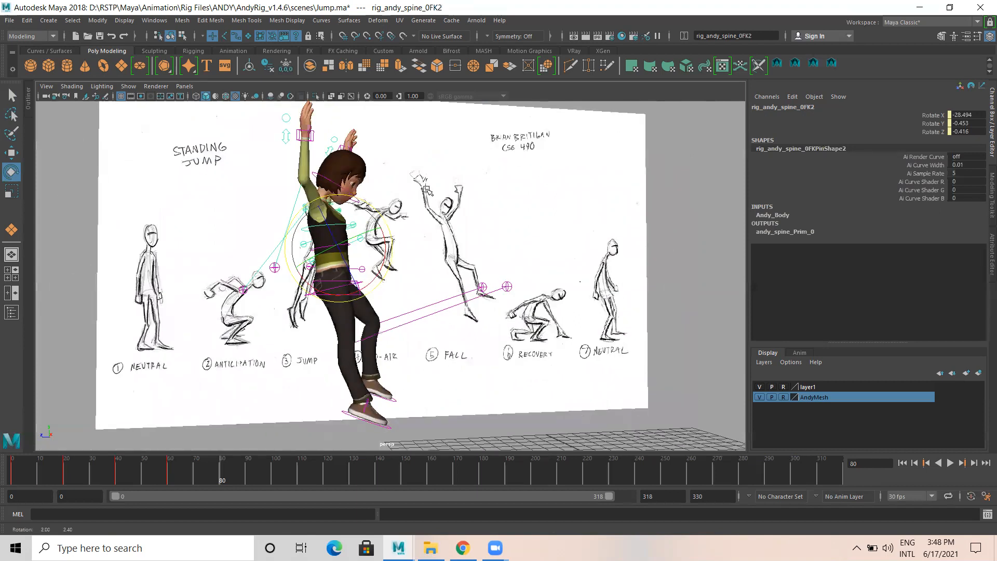
click(426, 190)
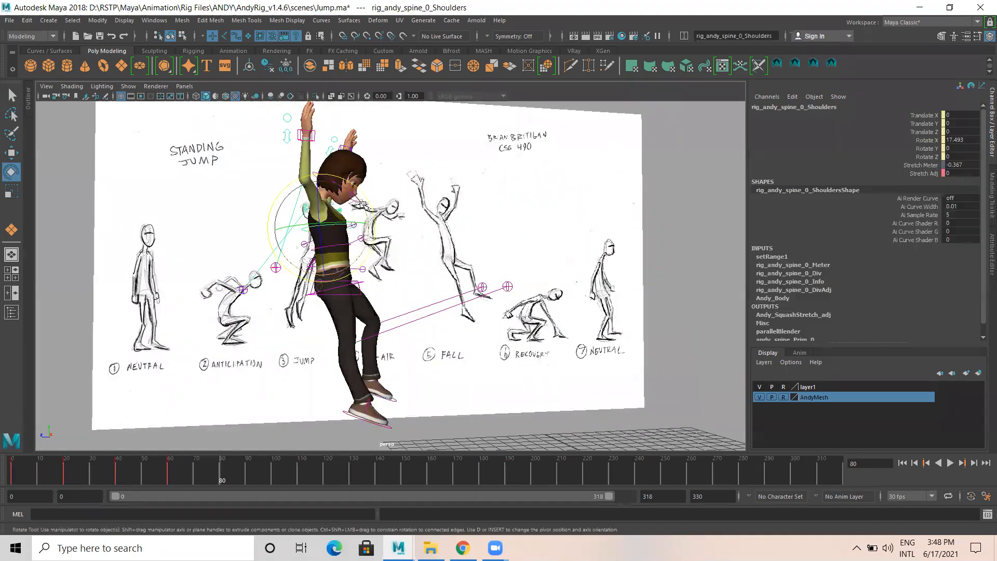
click(369, 208)
drag(368, 207, 382, 226)
Move the right foot's IK control sideways to a Translate X of about -0.56, and select the left foot's IK control.
alt+right_drag(508, 302, 433, 332)
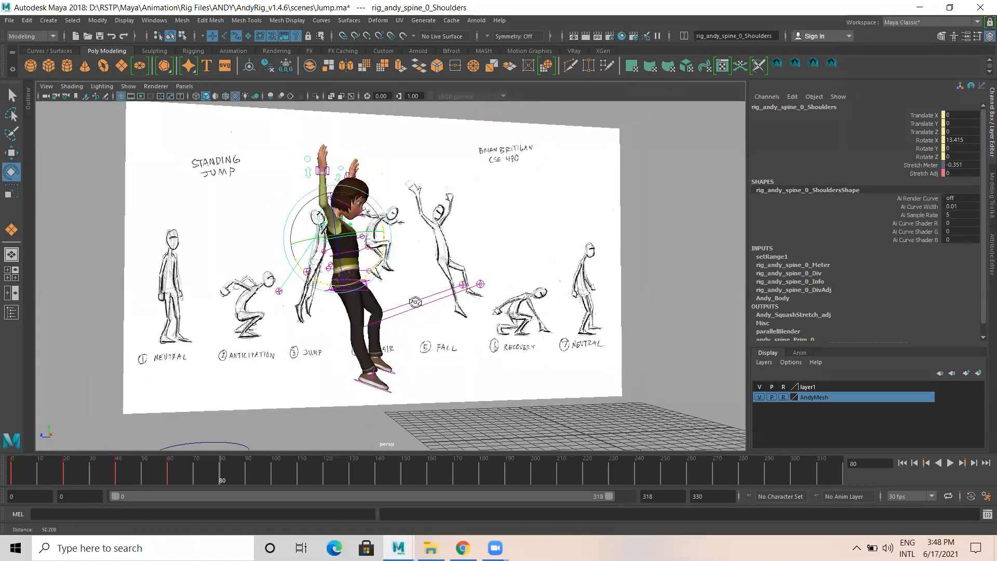
alt+drag(354, 306, 275, 311)
alt+right_drag(276, 312, 303, 352)
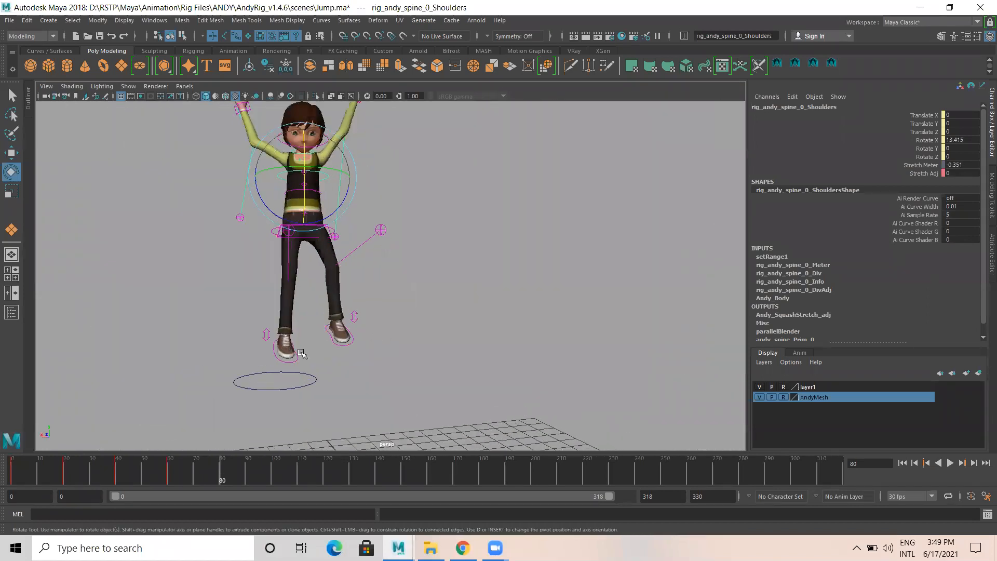
click(299, 357)
key(w)
drag(234, 336, 333, 326)
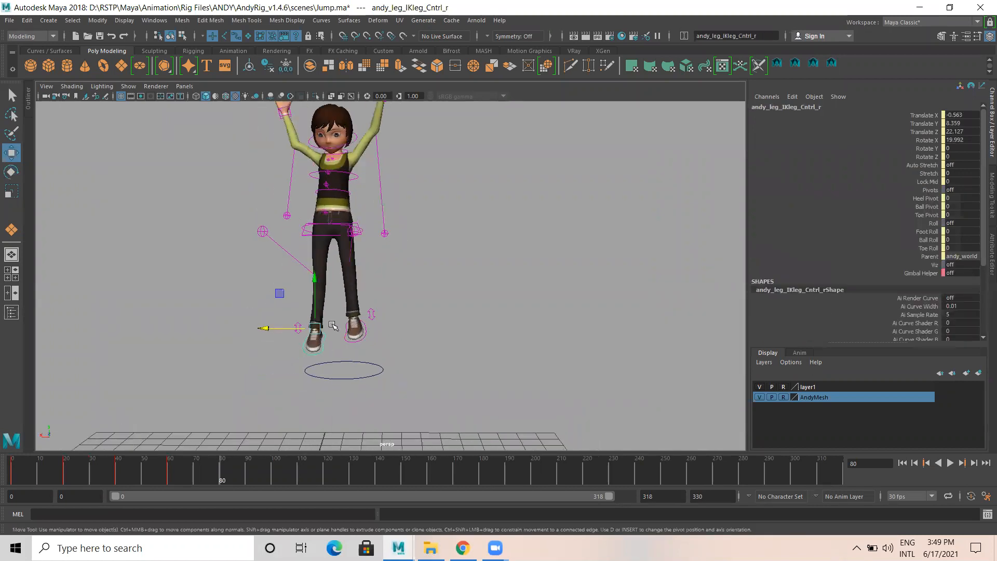
click(364, 332)
click(365, 331)
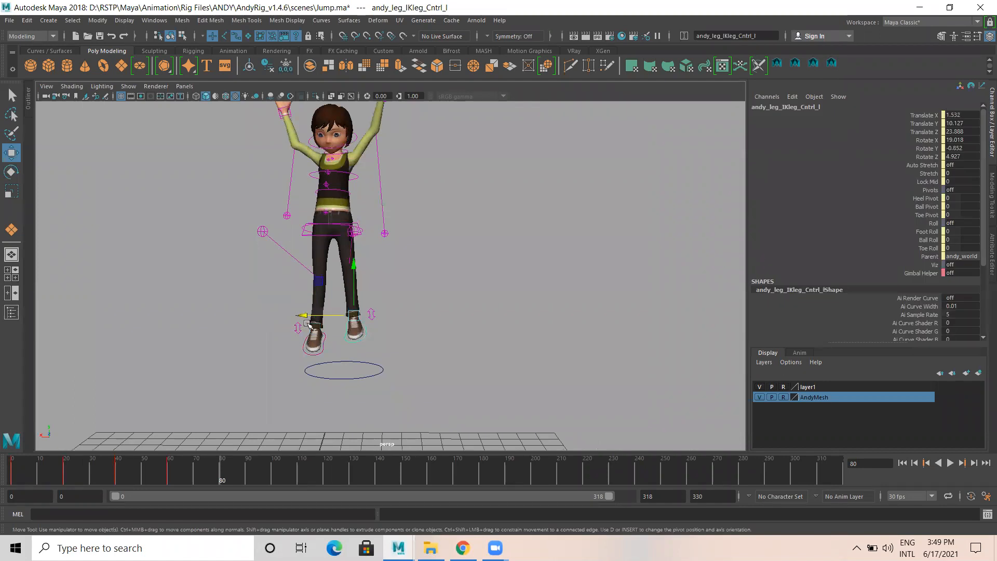
Select all of the rig's controls and set a key on the fall pose at frame 80.
alt+drag(306, 319, 344, 320)
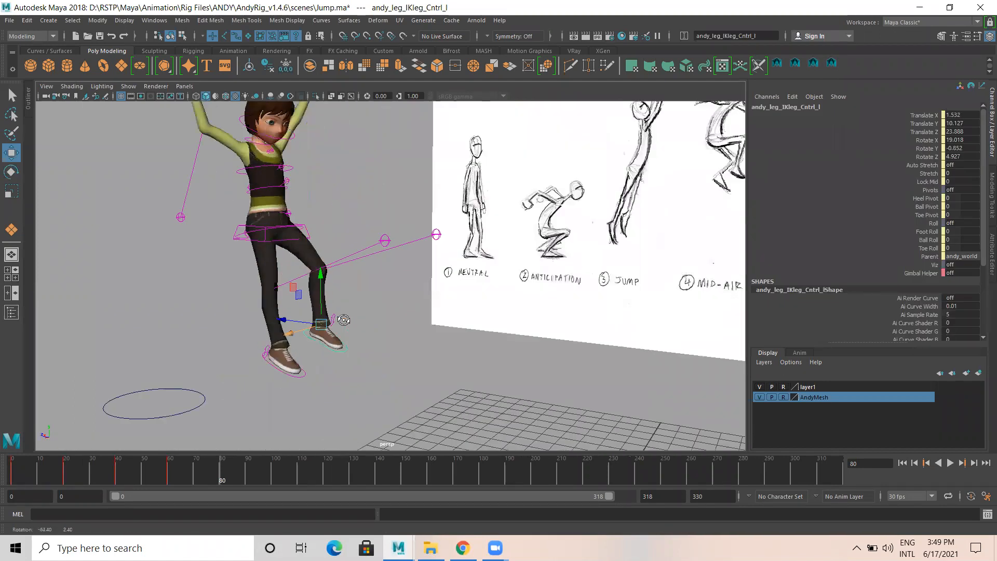
alt+drag(482, 312, 355, 305)
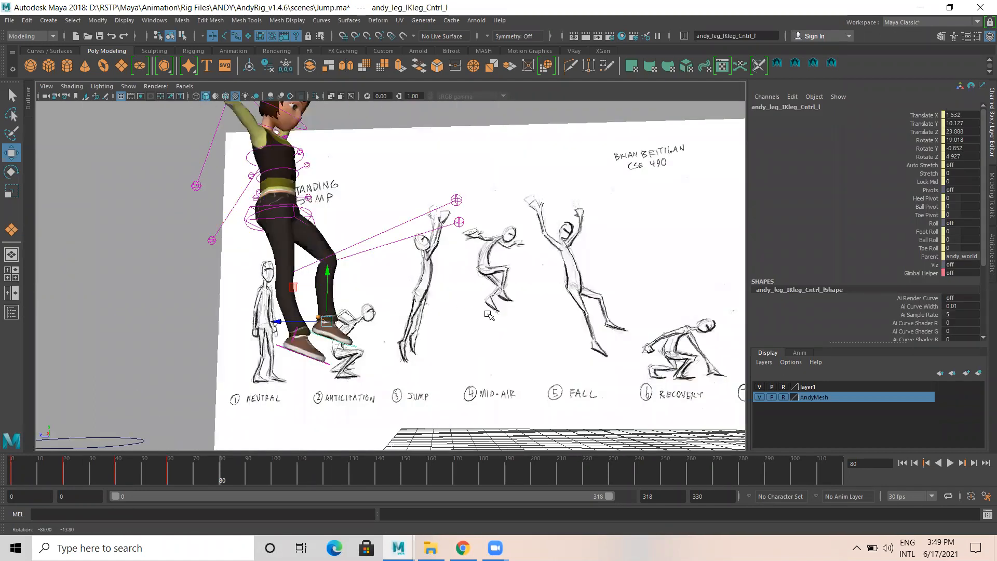
click(279, 255)
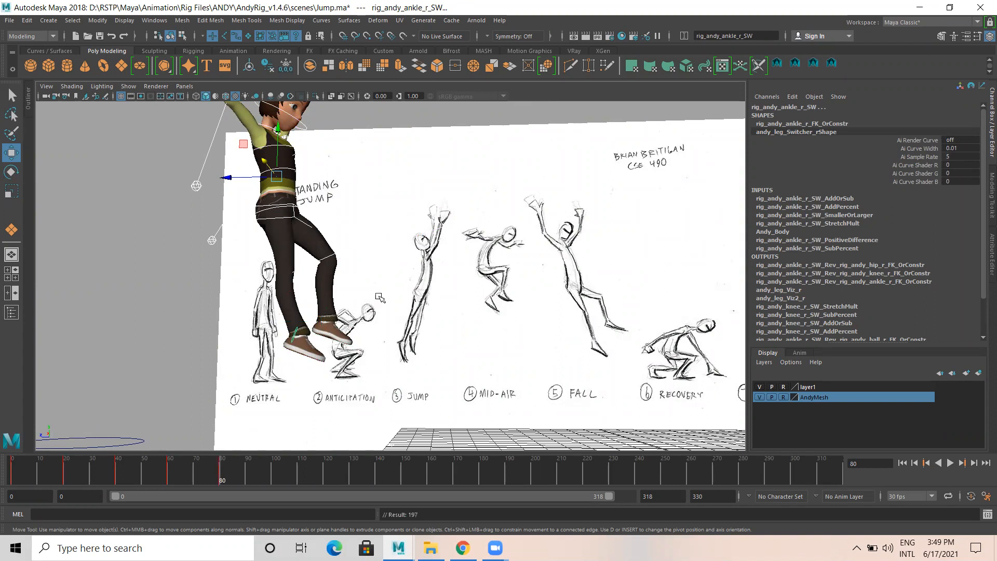
Move the right elbow's pole vector control to about Translate X 1.36, Y -5.86 and Z -6.19.
mouse_move(431, 294)
alt+mouse_down()
mouse_move(48, 297)
mouse_move(289, 274)
mouse_move(343, 294)
mouse_move(413, 300)
mouse_move(590, 305)
mouse_move(705, 291)
alt+mouse_up()
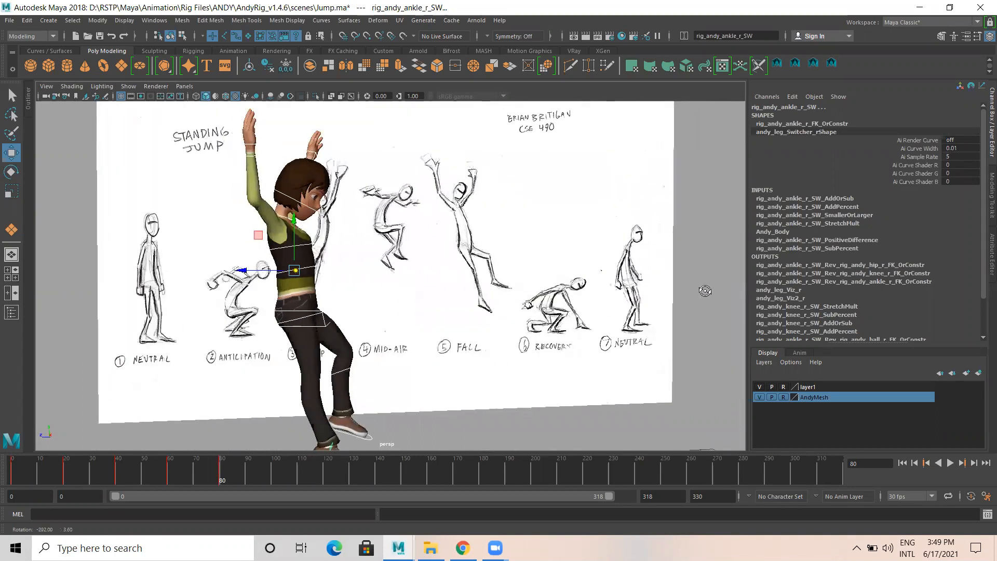
alt+drag(766, 289, 603, 291)
drag(148, 284, 206, 331)
mouse_move(179, 323)
alt+mouse_down()
mouse_move(268, 335)
mouse_move(401, 326)
mouse_move(590, 348)
alt+mouse_up()
mouse_move(652, 294)
alt+mouse_down()
mouse_move(592, 328)
mouse_move(615, 317)
mouse_move(539, 297)
mouse_move(549, 296)
alt+mouse_up()
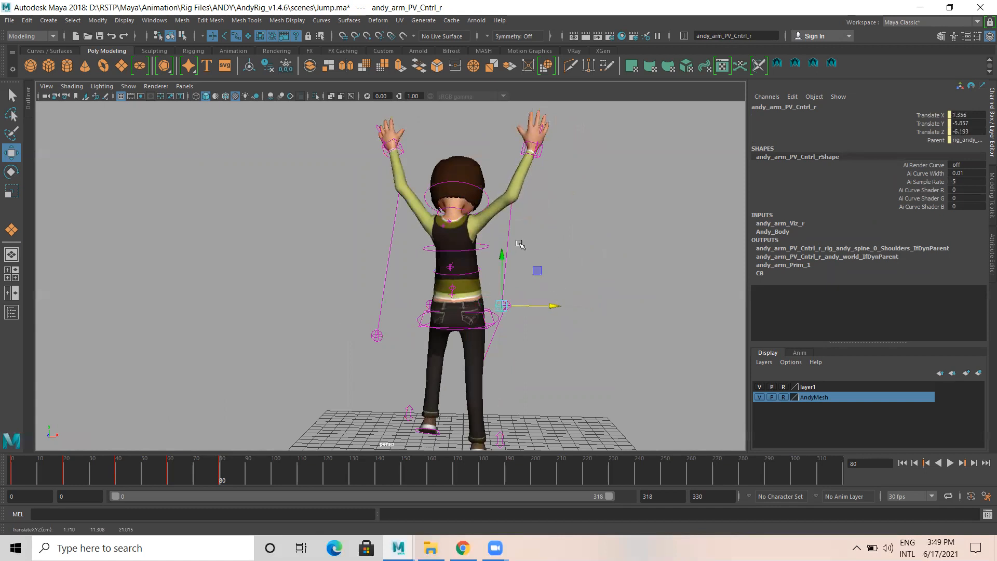
Move the right hand's IK control to about Translate X 4.61, Y -6.62 and Z -2.41 in the fall pose.
alt+drag(519, 240, 502, 265)
mouse_move(441, 261)
alt+mouse_down()
mouse_move(231, 167)
mouse_move(196, 180)
alt+mouse_up()
click(206, 148)
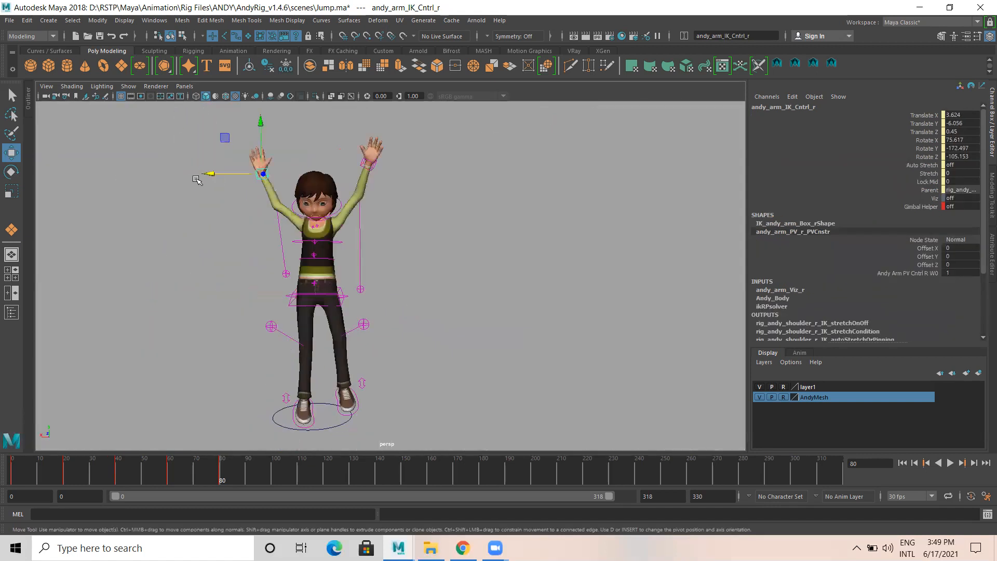
drag(260, 121, 260, 134)
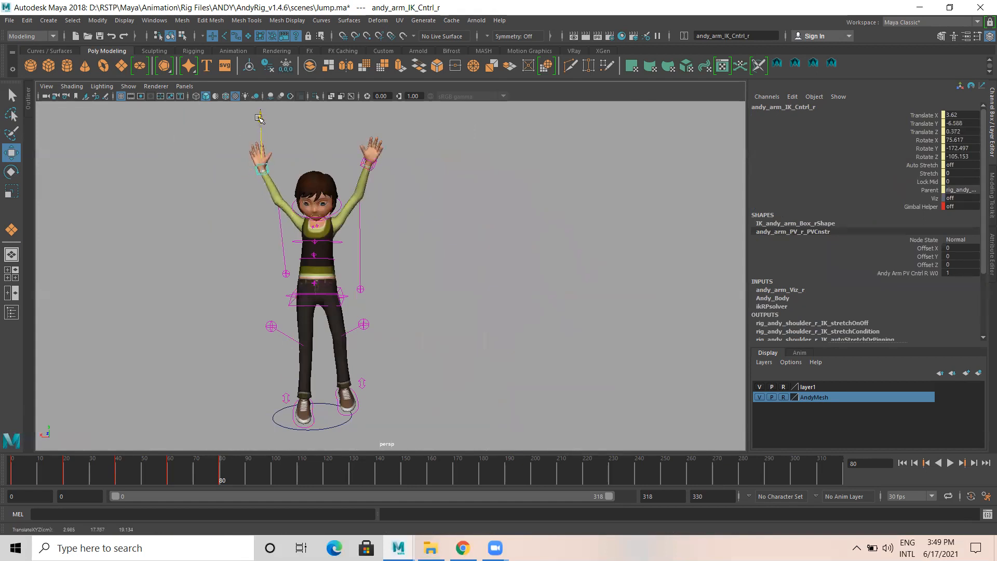
alt+drag(258, 228, 369, 229)
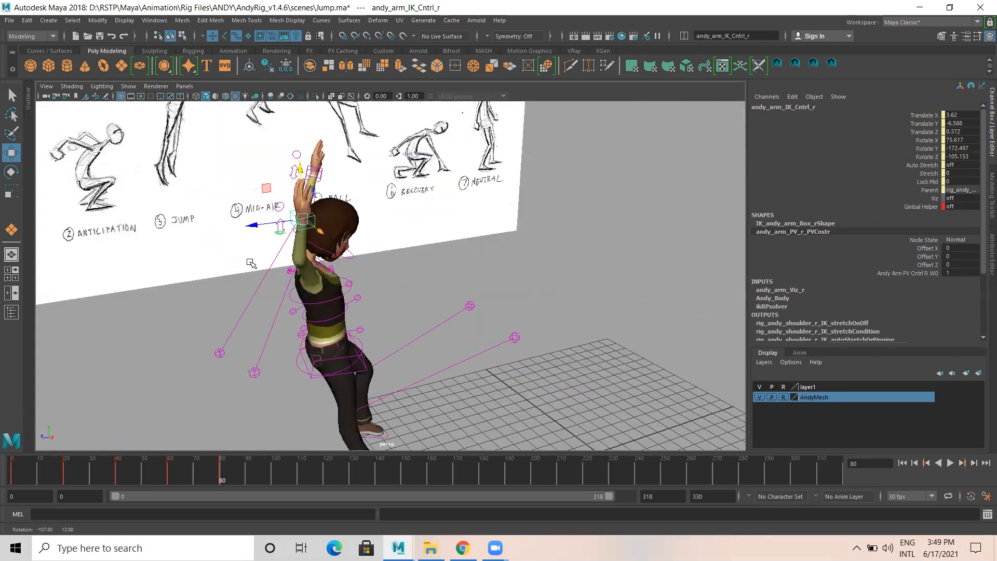
alt+drag(251, 264, 192, 322)
drag(133, 238, 140, 235)
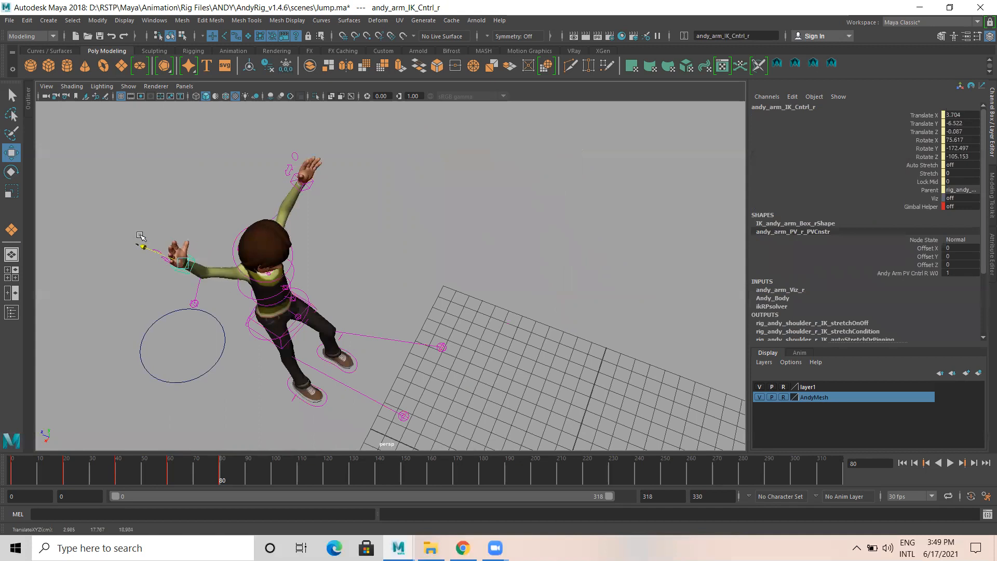
drag(153, 302, 156, 297)
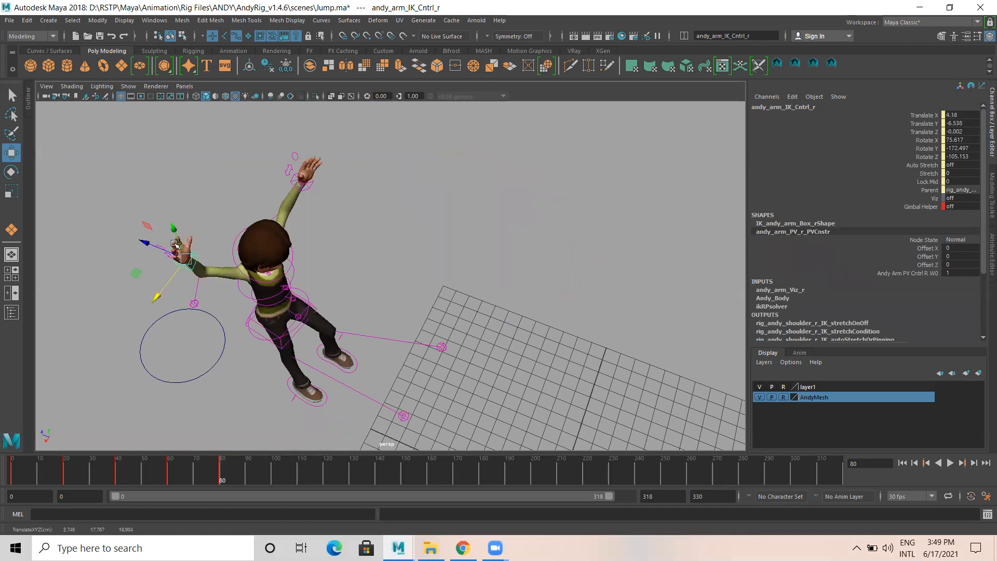
drag(172, 226, 176, 232)
mouse_move(218, 303)
alt+mouse_down()
mouse_move(136, 220)
mouse_move(252, 234)
mouse_move(306, 196)
alt+mouse_up()
drag(279, 141, 312, 161)
alt+drag(272, 213, 244, 214)
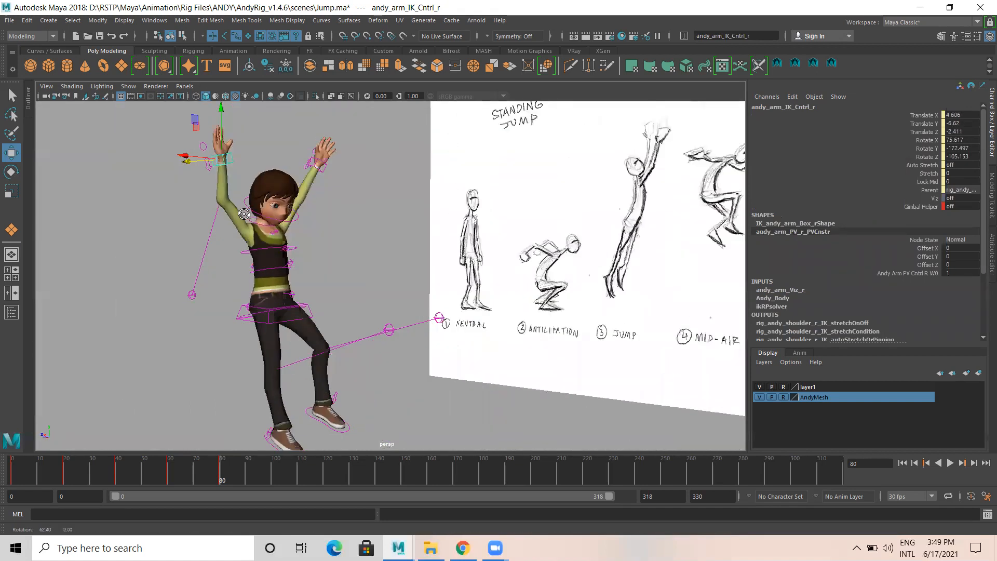
Move the right elbow's pole vector control to about Translate X -1.81, Y -5.96 and Z -5.63, and select all of the rig's controls.
click(192, 295)
alt+drag(192, 295, 312, 346)
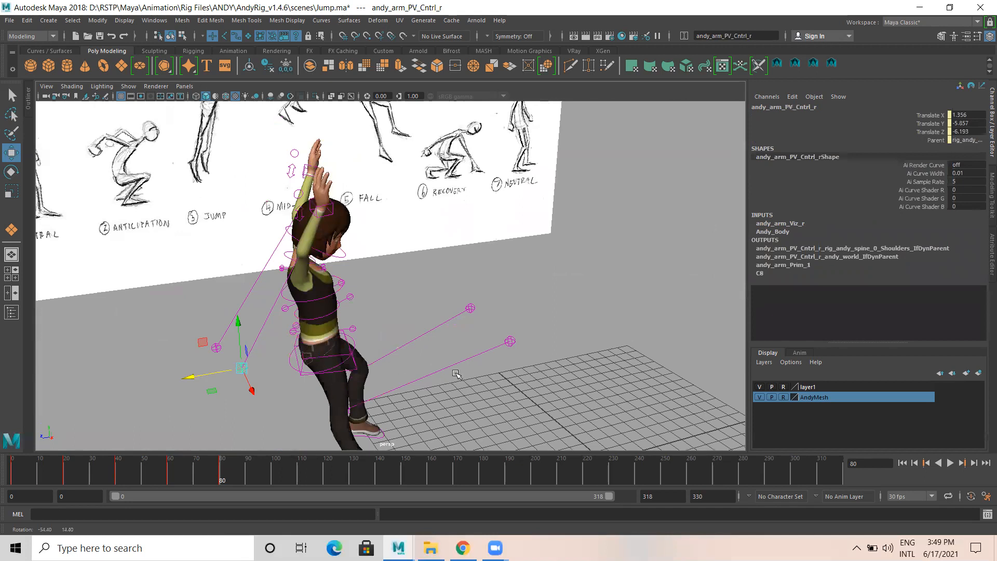
drag(429, 399, 467, 399)
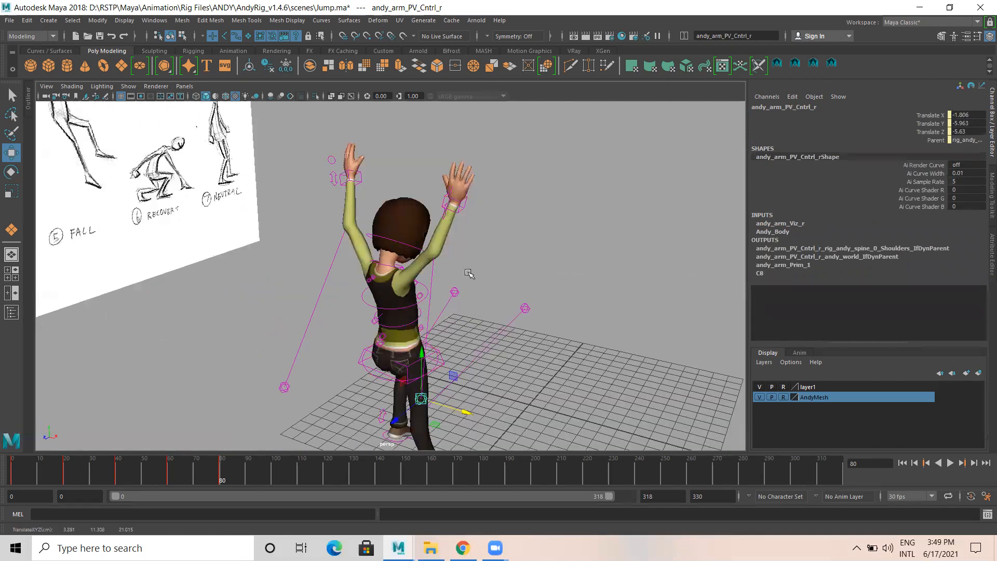
alt+drag(469, 271, 349, 224)
click(834, 63)
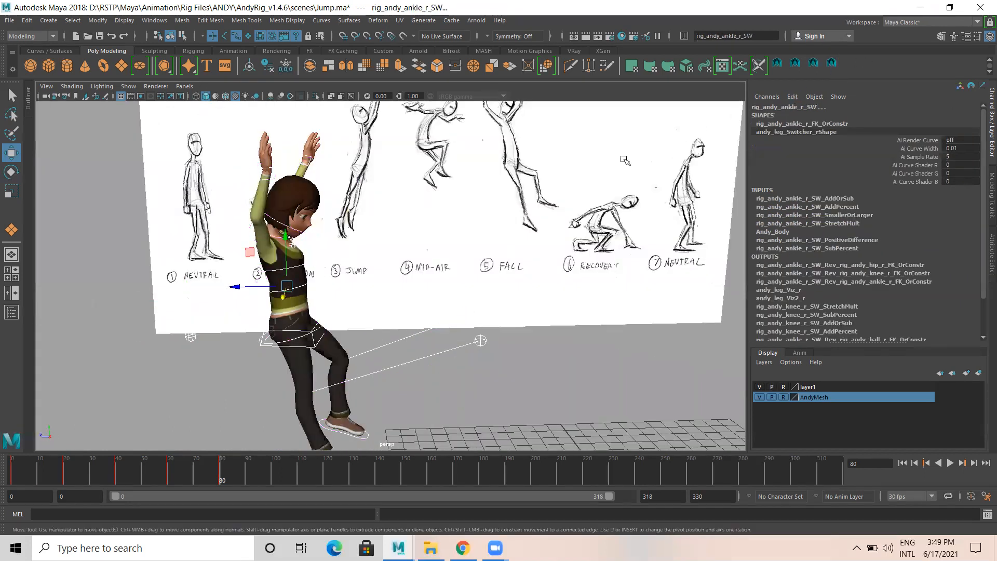
mouse_move(518, 234)
alt+mouse_down()
mouse_move(521, 264)
mouse_move(426, 239)
mouse_move(521, 232)
alt+mouse_up()
mouse_move(459, 248)
alt+mouse_down()
mouse_move(366, 369)
mouse_move(384, 380)
mouse_move(387, 365)
alt+mouse_up()
Move the left foot's IK control to about Translate Y 11.7 and Z 25.96.
click(363, 364)
drag(348, 307, 367, 294)
mouse_move(424, 311)
alt+mouse_down()
mouse_move(137, 307)
mouse_move(348, 294)
mouse_move(590, 214)
alt+mouse_up()
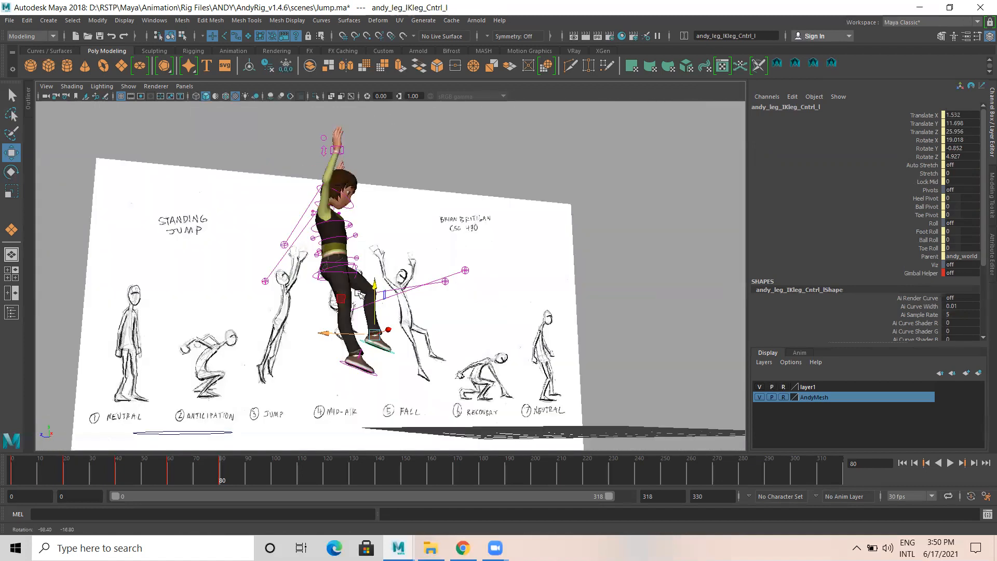
Select all of the rig's controls, key the adjusted fall pose at frame 80, and clear the selection.
click(577, 161)
alt+right_drag(577, 285, 263, 266)
alt+drag(645, 177, 621, 220)
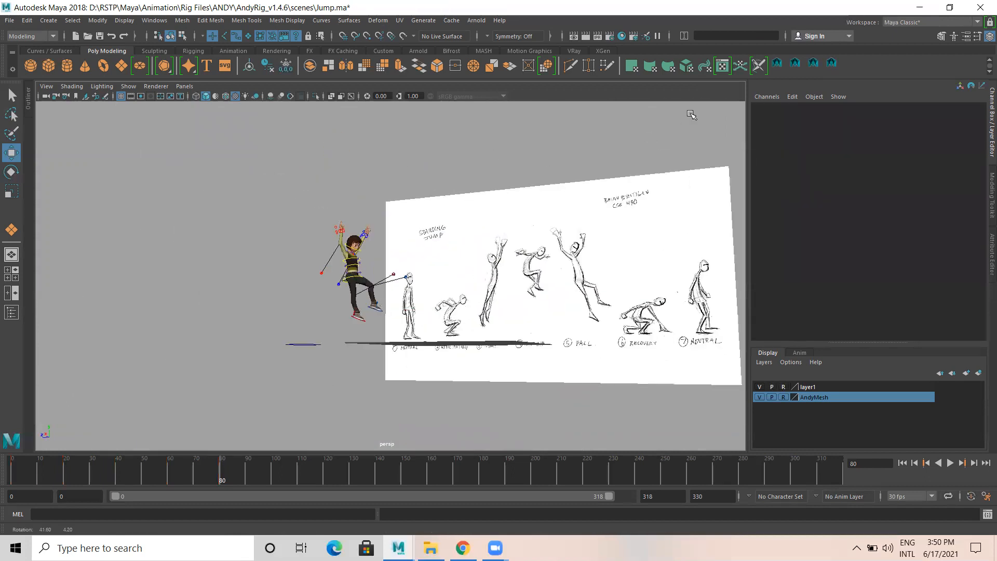
click(833, 65)
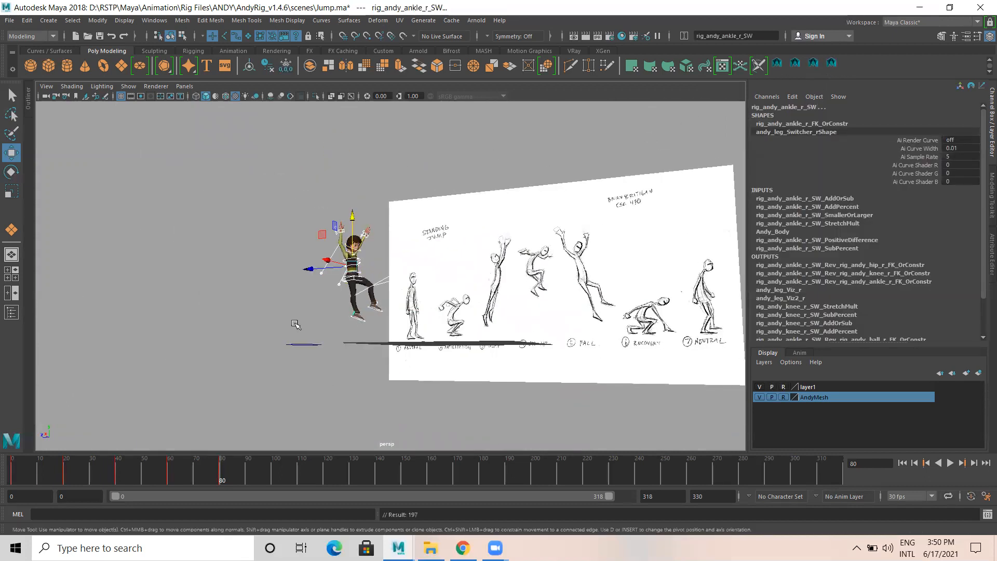
alt+drag(296, 325, 160, 319)
click(161, 318)
Scrub the timeline between the mid-air and fall poses to examine the motion, ending at frame 80.
alt+drag(581, 357, 622, 330)
alt+drag(364, 349, 349, 371)
scroll(349, 371, up, 3)
drag(123, 479, 154, 457)
scroll(260, 364, up, 4)
alt+middle_drag(218, 351, 279, 345)
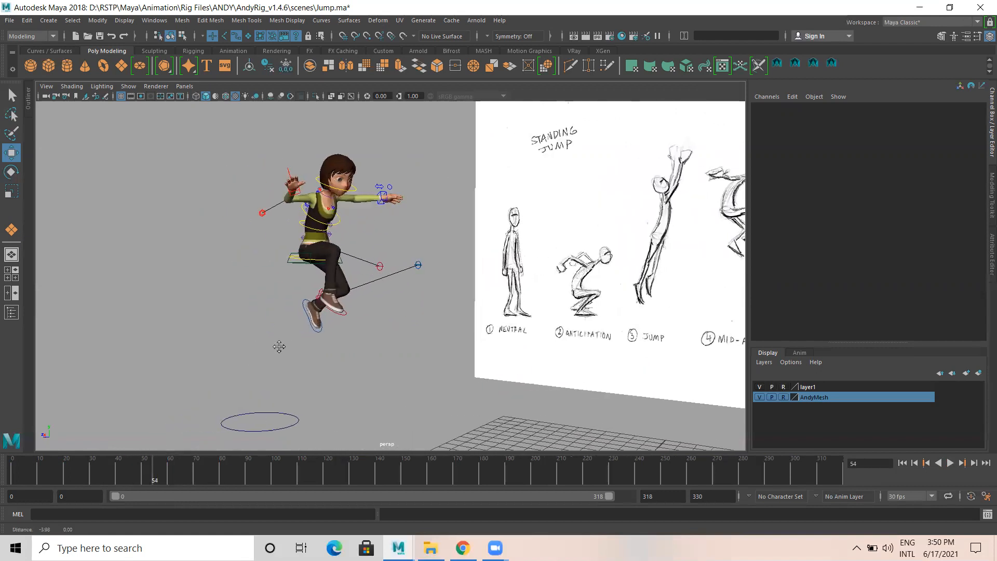
alt+drag(279, 345, 240, 359)
drag(125, 475, 218, 468)
Move the left foot's IK control to about Translate Y 11.69 and Z 25.64, and key it at frame 80.
click(418, 370)
alt+drag(384, 334, 411, 283)
drag(375, 334, 370, 333)
drag(406, 288, 406, 299)
mouse_move(363, 347)
alt+mouse_down()
mouse_move(383, 352)
mouse_move(358, 344)
alt+mouse_up()
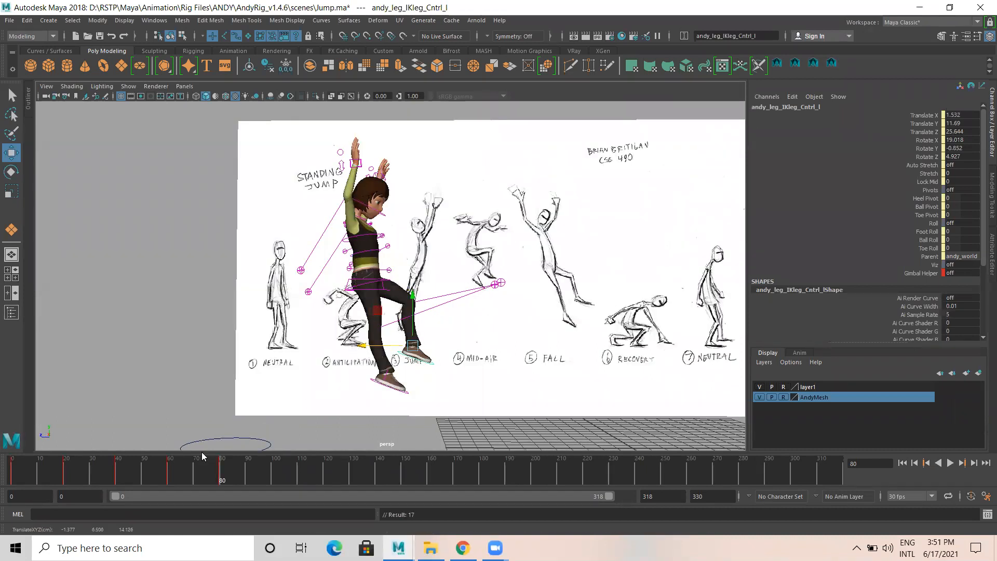
Play back the jump animation and review the poses from the side and at an angle.
key(alt+v)
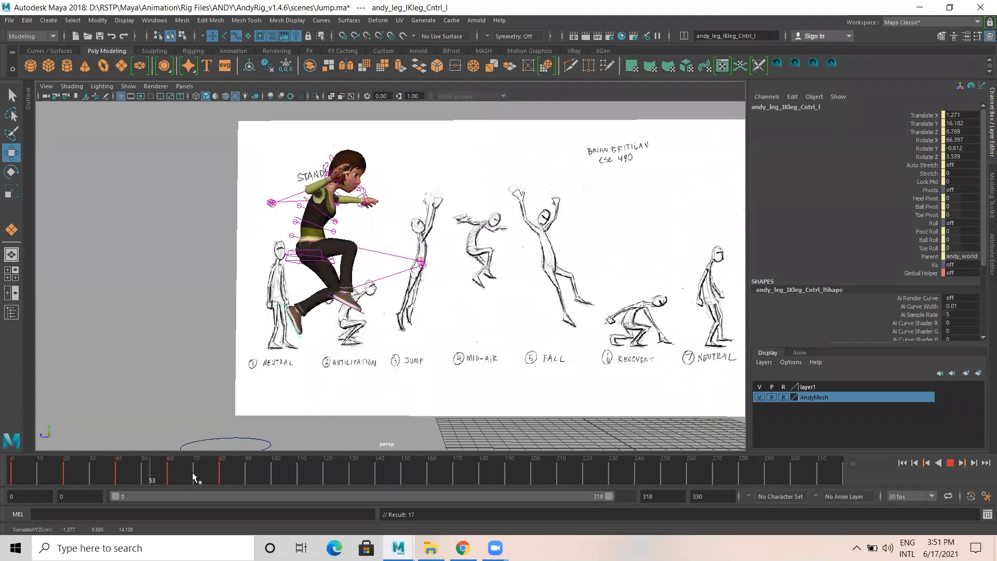
click(198, 472)
alt+drag(244, 402, 190, 412)
key(alt+v)
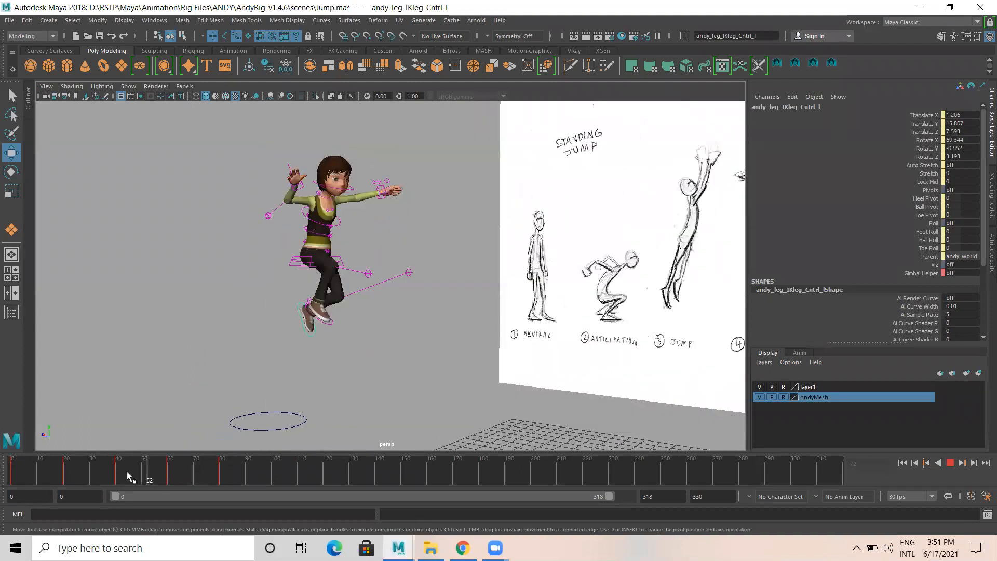
Go to frame 100 and show the last hidden object, the ground plane under the character.
click(270, 482)
mouse_move(453, 362)
alt+mouse_down()
mouse_move(253, 349)
mouse_move(234, 358)
mouse_move(255, 360)
alt+mouse_up()
alt+drag(387, 353, 552, 308)
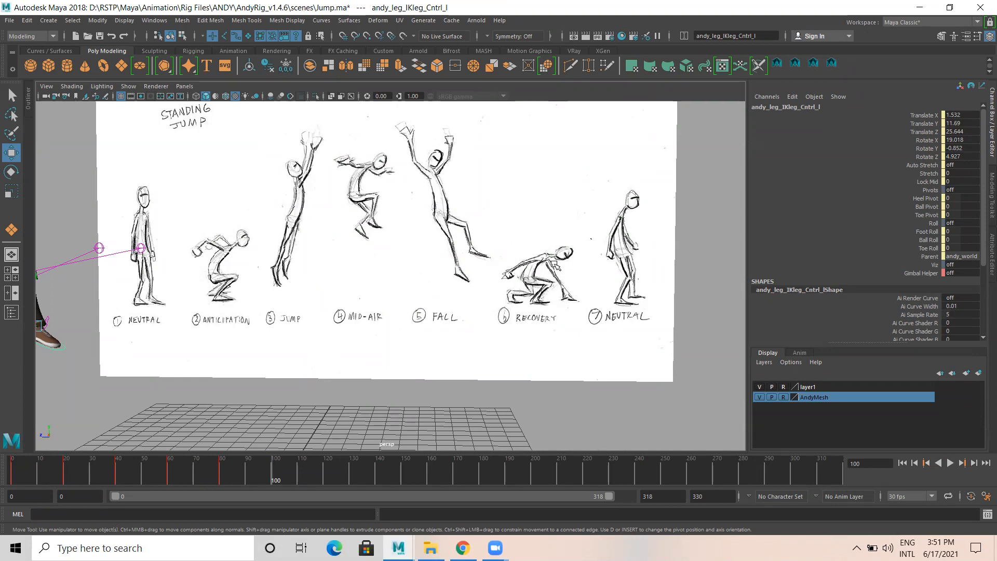
alt+right_drag(426, 301, 254, 328)
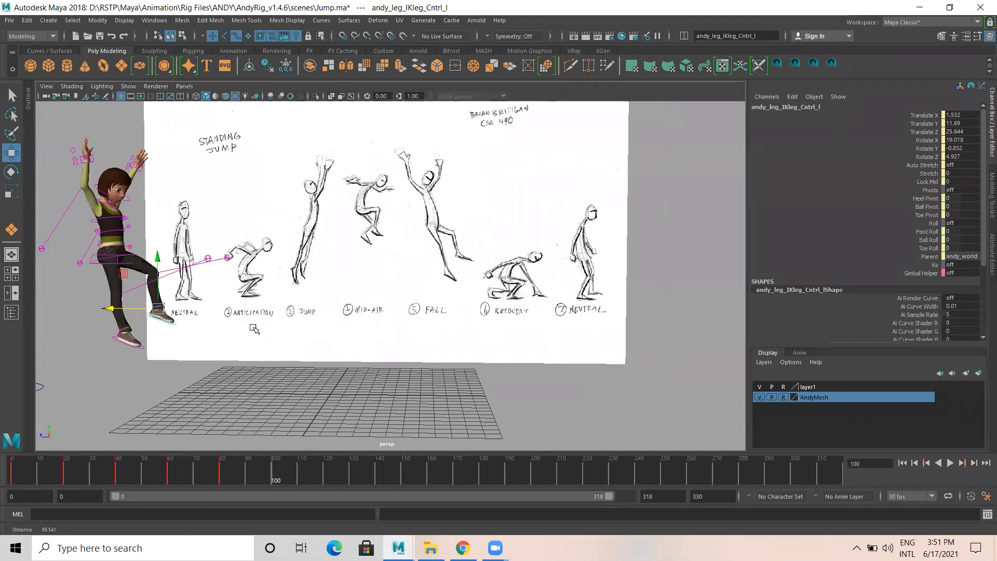
alt+drag(239, 349, 264, 356)
alt+drag(232, 394, 215, 231)
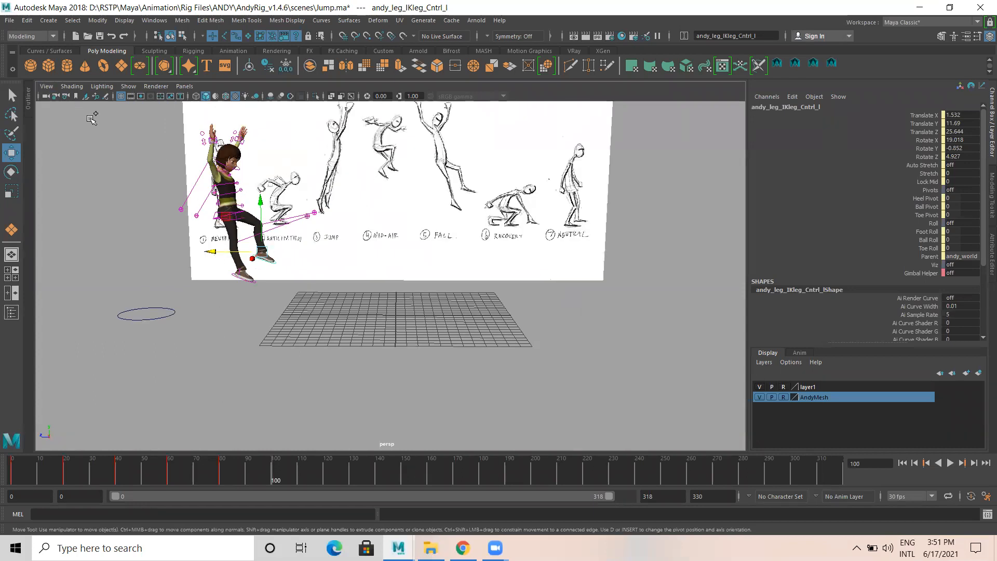
key(ctrl+shift+h)
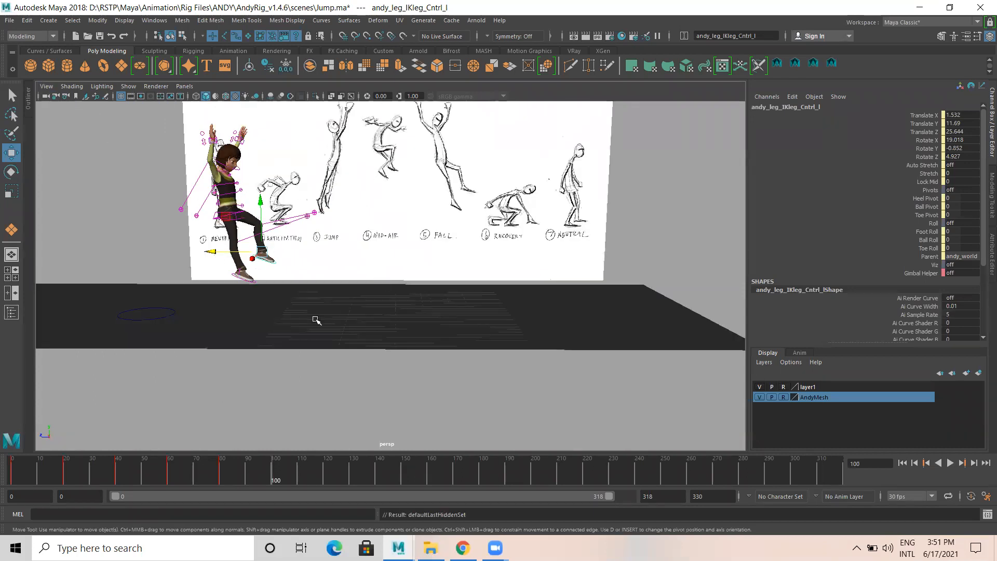
Move the root and both foot IK controls down and forward together, bringing the root to about Translate Y 0.16 and Z 24.09.
scroll(283, 263, up, 3)
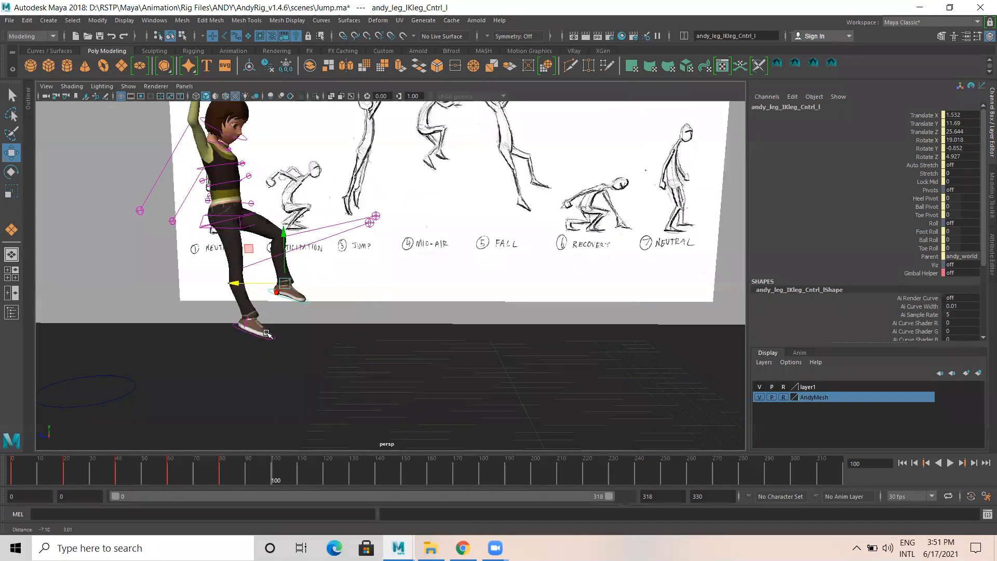
click(272, 336)
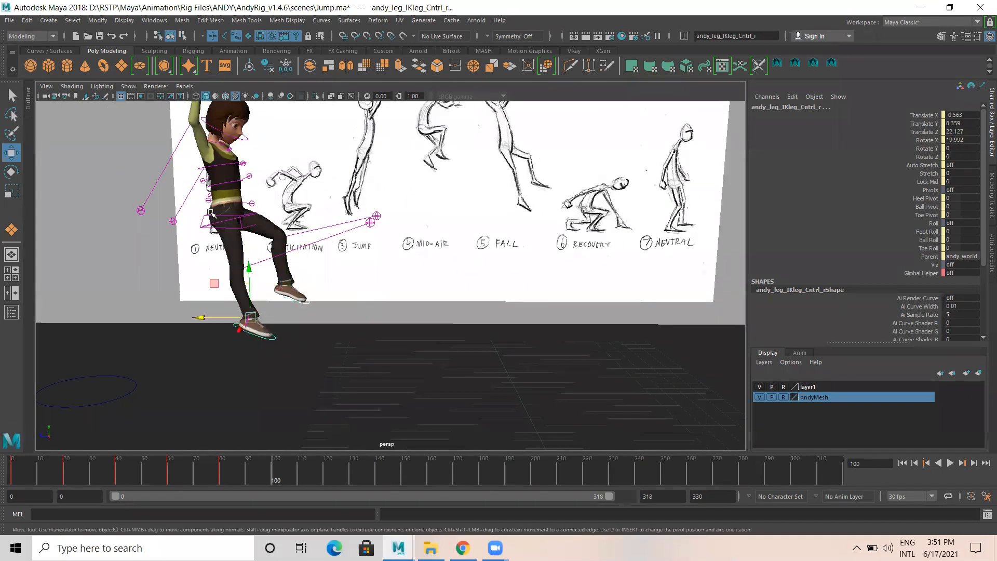
click(203, 216)
scroll(298, 228, down, 3)
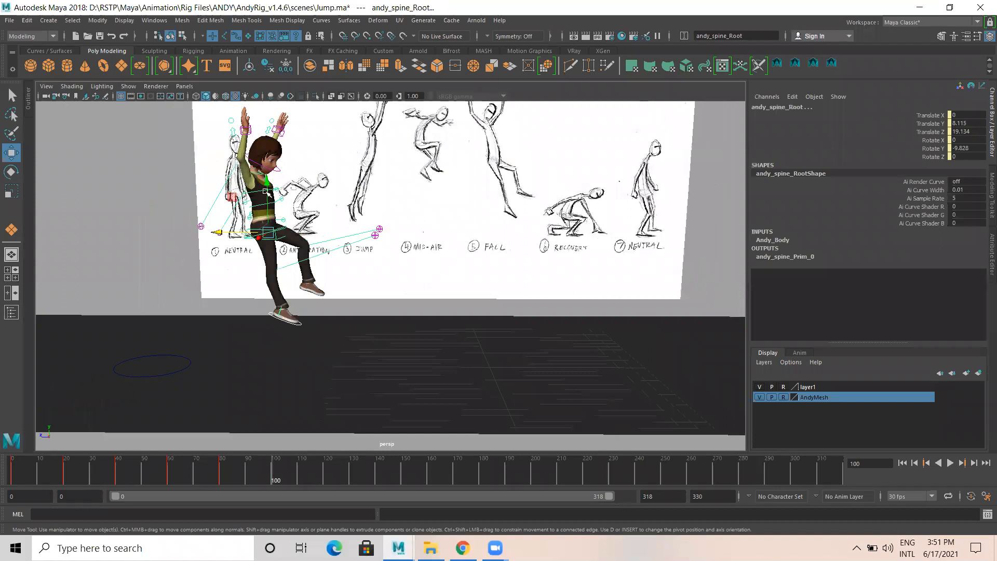
drag(266, 185, 267, 205)
drag(270, 224, 272, 243)
drag(220, 283, 251, 289)
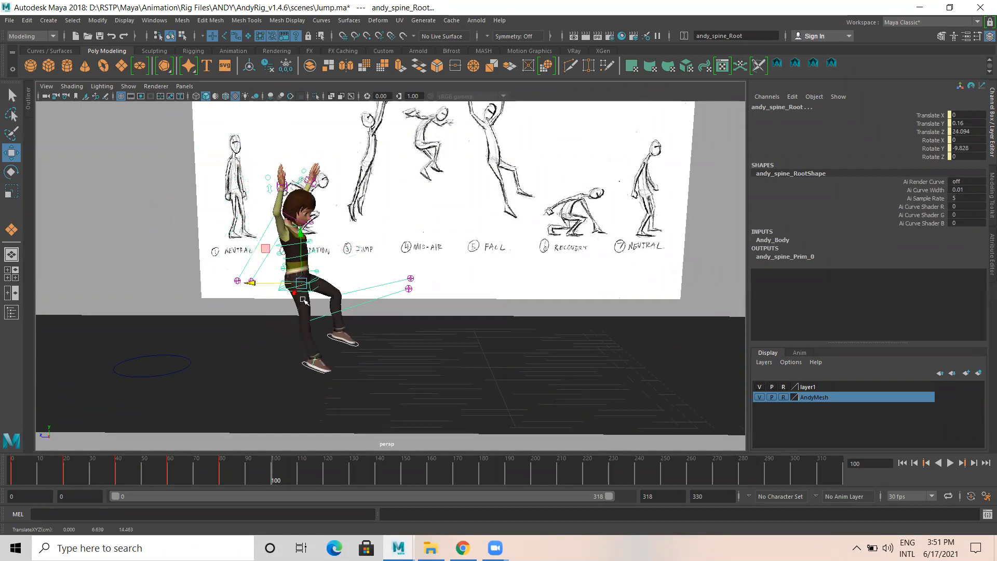
Lower the root control alone to about Translate Y -4.47 and move it forward to about Translate Z 29.66.
click(285, 290)
drag(304, 253, 307, 284)
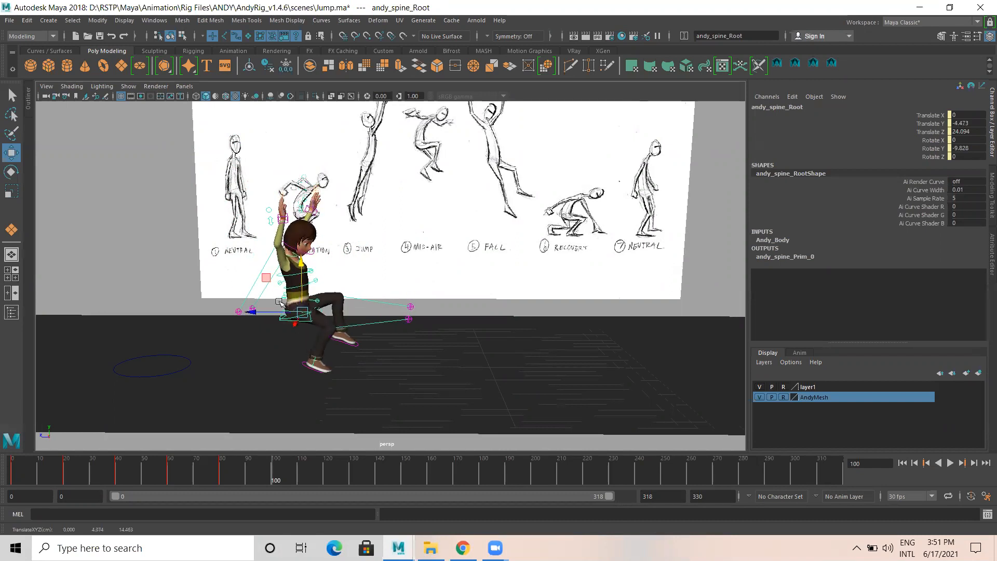
drag(264, 311, 293, 315)
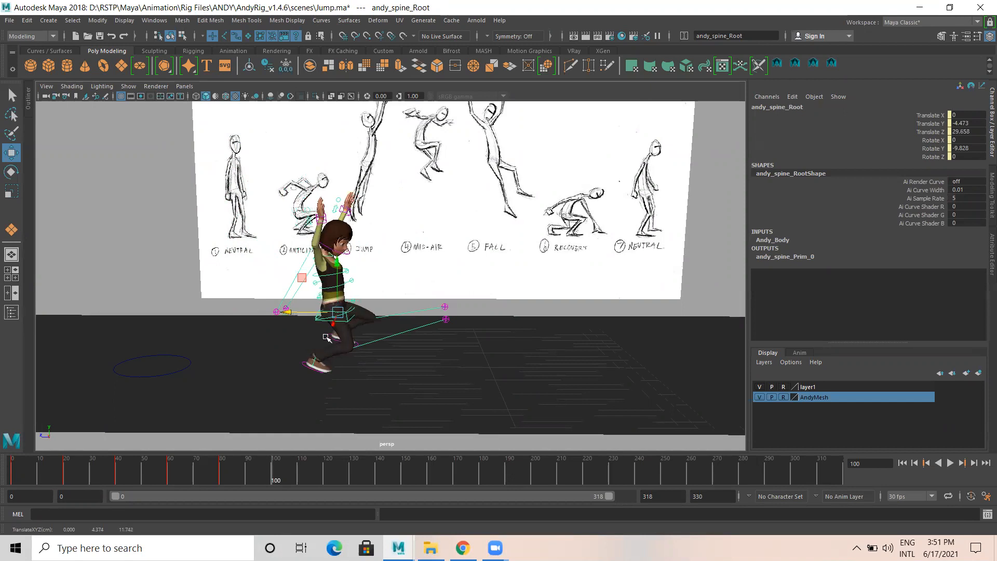
Rotate the right foot's IK control to about -1.2 degrees in X and plant it on the ground ahead of the left foot.
click(305, 362)
key(e)
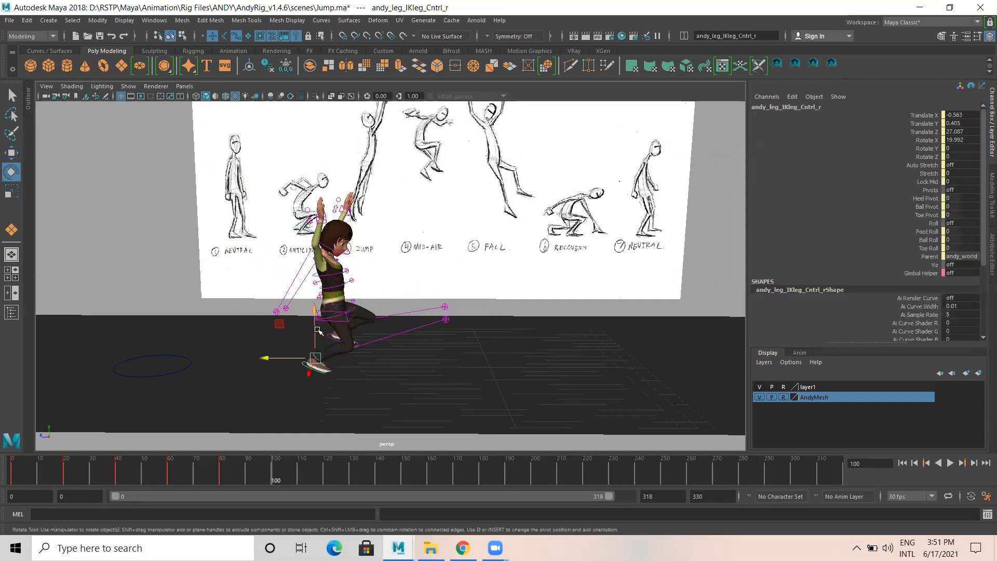
drag(345, 328, 313, 314)
key(w)
drag(283, 360, 275, 360)
alt+drag(365, 356, 391, 345)
alt+drag(492, 325, 549, 310)
alt+drag(594, 225, 592, 210)
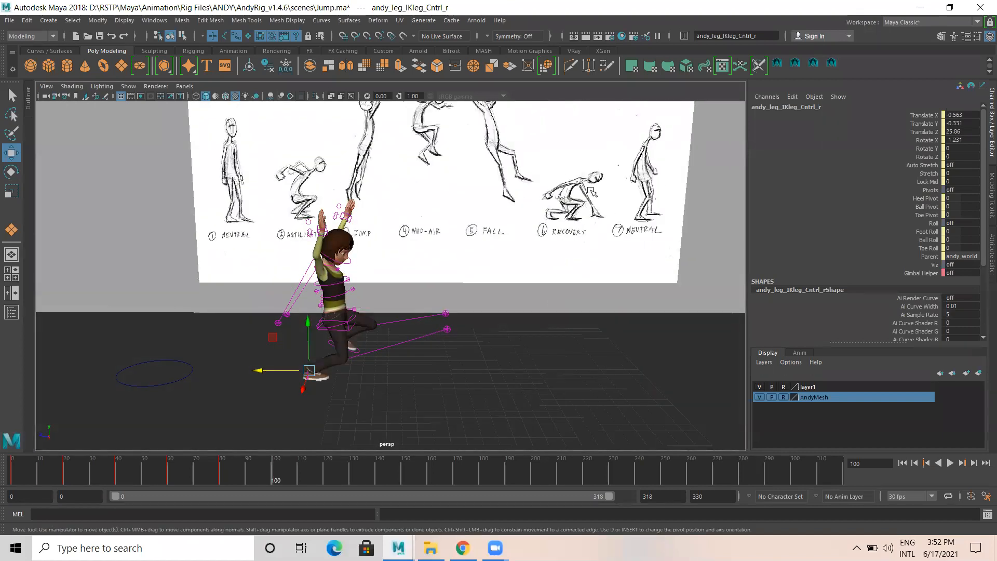
drag(260, 370, 270, 348)
Rotate the left foot's IK control to about 6.9 degrees X, 2.3 degrees Y and 5.5 degrees Z, and lower it to about Translate Y -0.19.
click(338, 346)
drag(333, 276, 354, 312)
key(e)
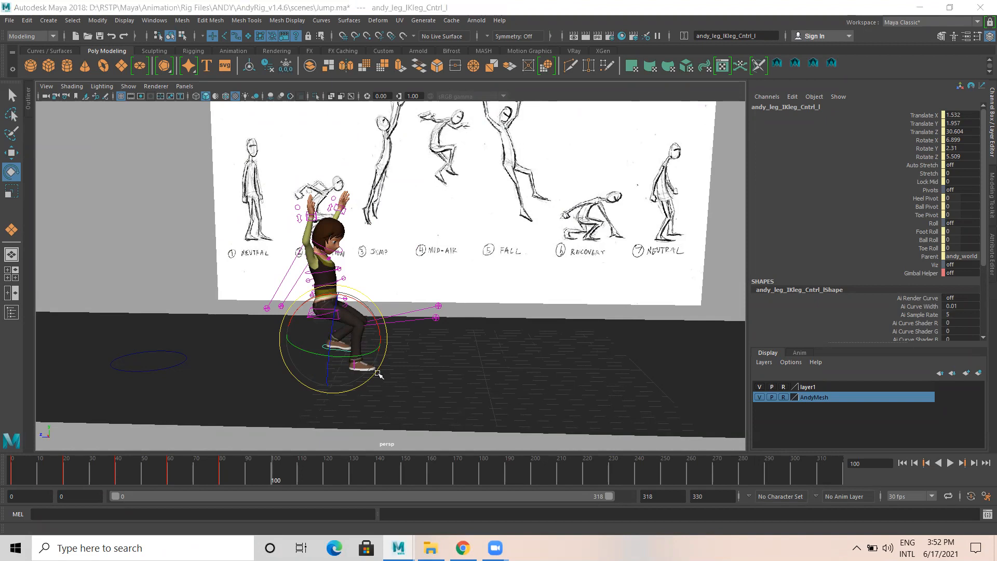
scroll(378, 374, up, 3)
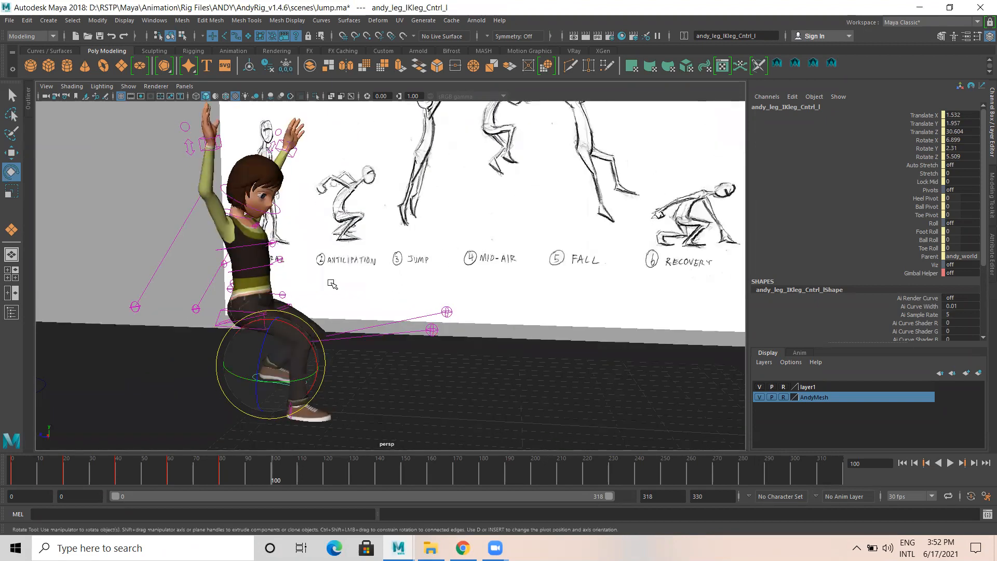
alt+middle_drag(303, 237, 299, 221)
key(w)
drag(295, 230, 295, 252)
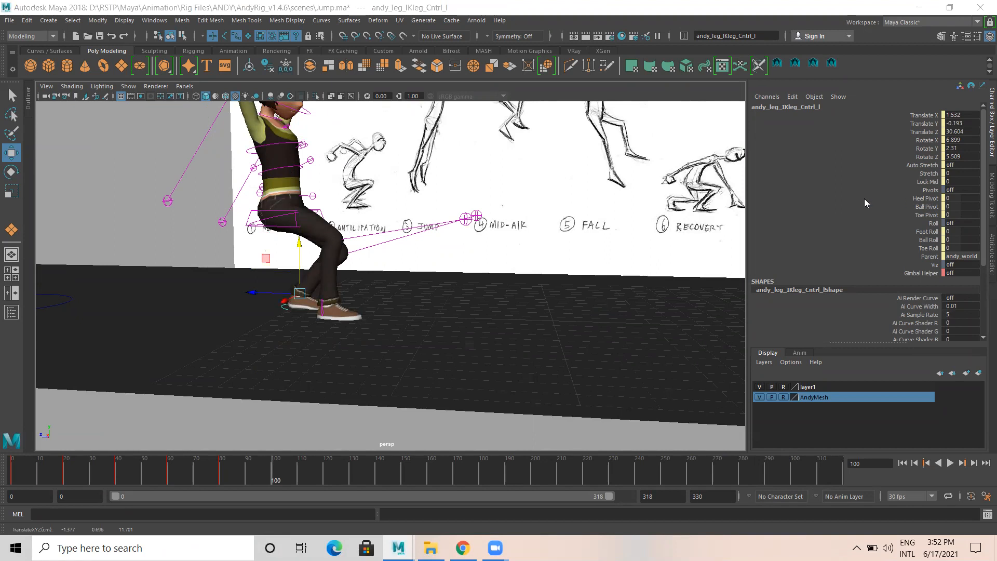
Raise the left foot's heel with the Foot Roll attribute of its IK control.
alt+drag(358, 306, 394, 307)
alt+right_drag(421, 344, 511, 347)
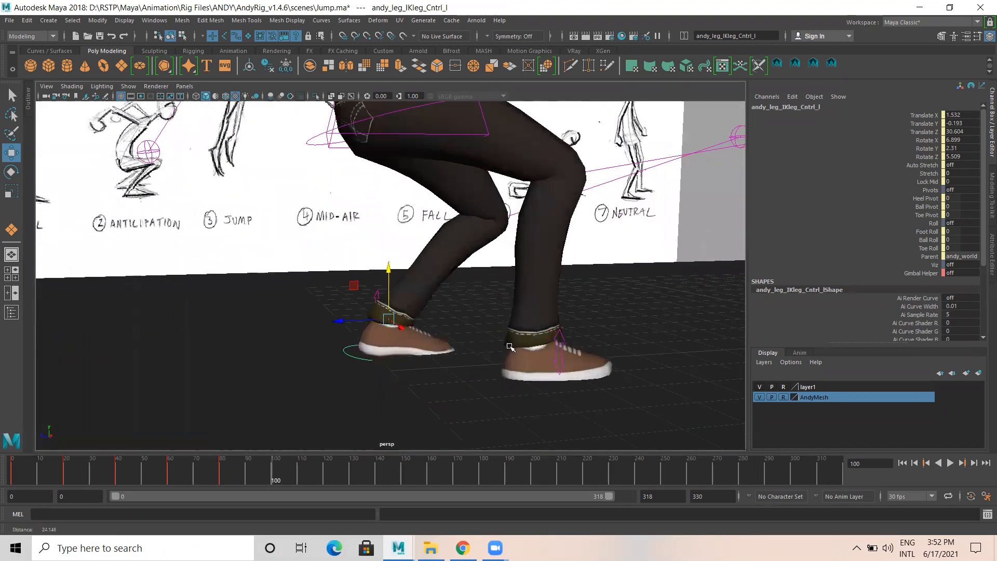
alt+middle_drag(469, 335, 407, 339)
alt+right_drag(408, 338, 322, 331)
scroll(384, 324, down, 3)
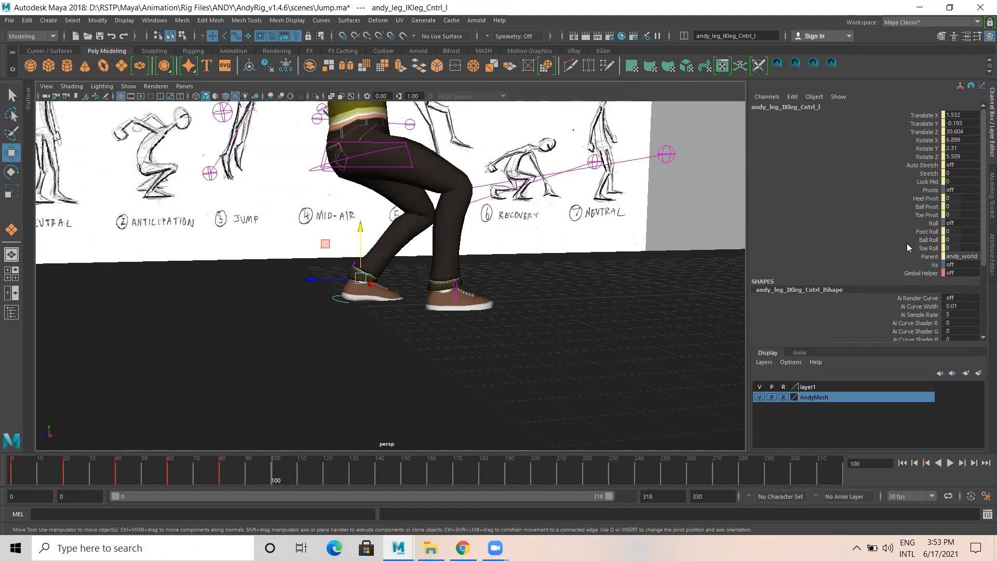
click(928, 231)
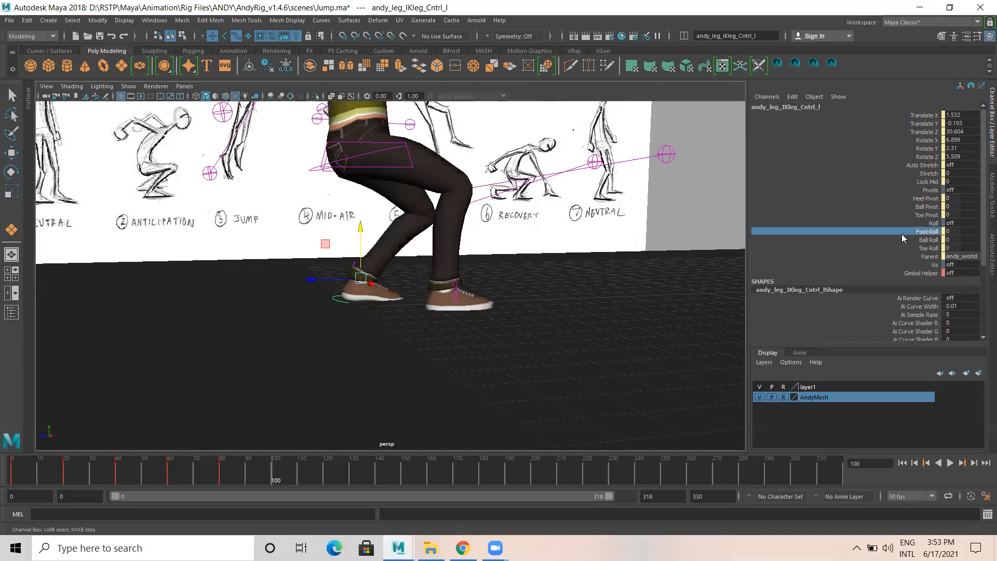
middle_drag(604, 283, 616, 280)
Raise the left foot's IK control slightly, move it farther back behind the right foot, and select the root control.
key(w)
drag(360, 230, 361, 225)
drag(342, 270, 311, 276)
mouse_move(448, 290)
alt+mouse_down()
mouse_move(385, 294)
mouse_move(440, 290)
alt+mouse_up()
drag(242, 268, 231, 268)
click(339, 158)
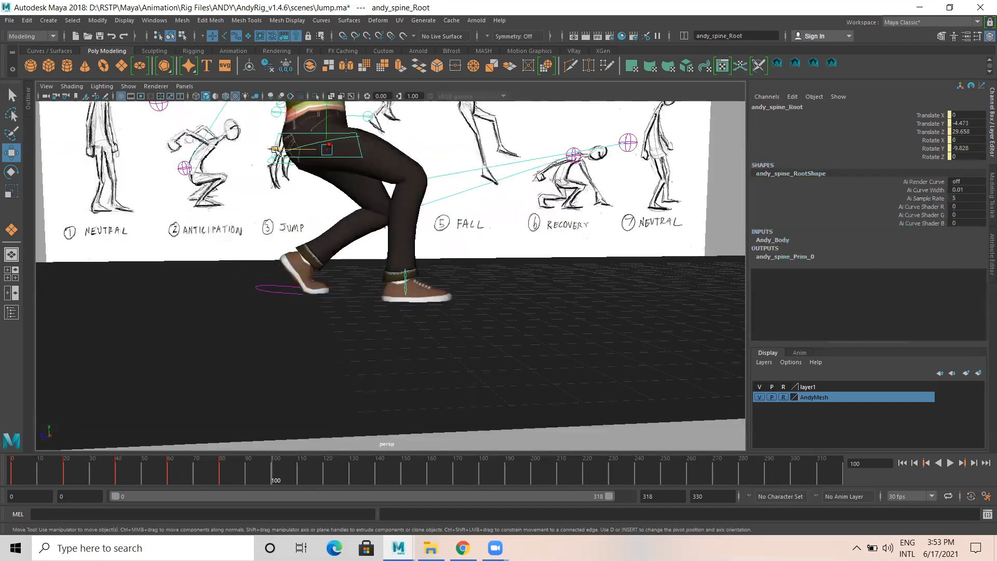
Move the root control forward to about Translate Z 31.5 and lower it to about Translate Y -5.8.
alt+middle_drag(363, 187, 362, 236)
drag(280, 199, 309, 198)
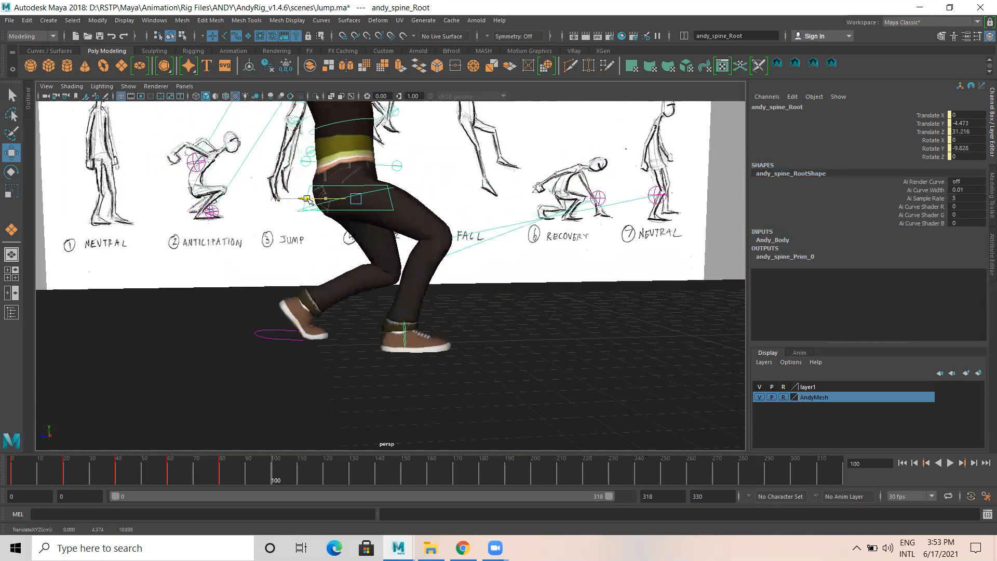
drag(356, 152, 380, 267)
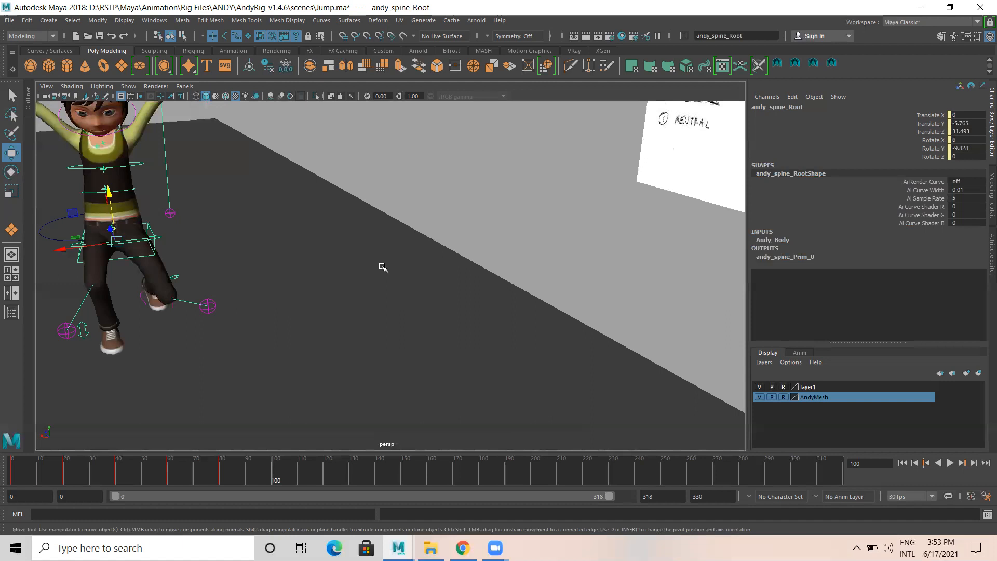
Rotate the root control to about 1.1 degrees in Y.
alt+drag(235, 277, 98, 252)
click(202, 263)
alt+middle_drag(175, 243, 184, 255)
alt+drag(150, 256, 152, 289)
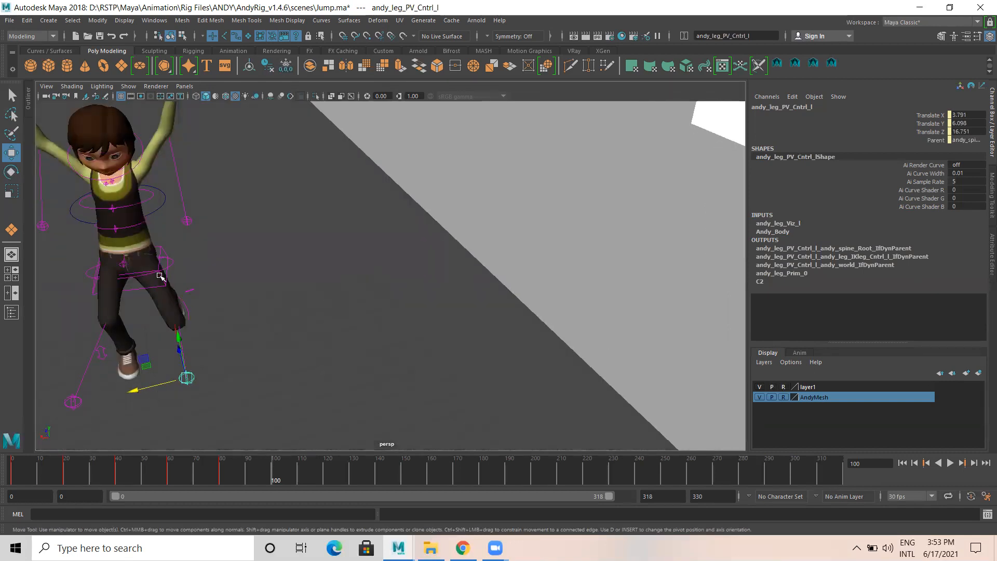
click(162, 280)
key(e)
drag(151, 286, 158, 275)
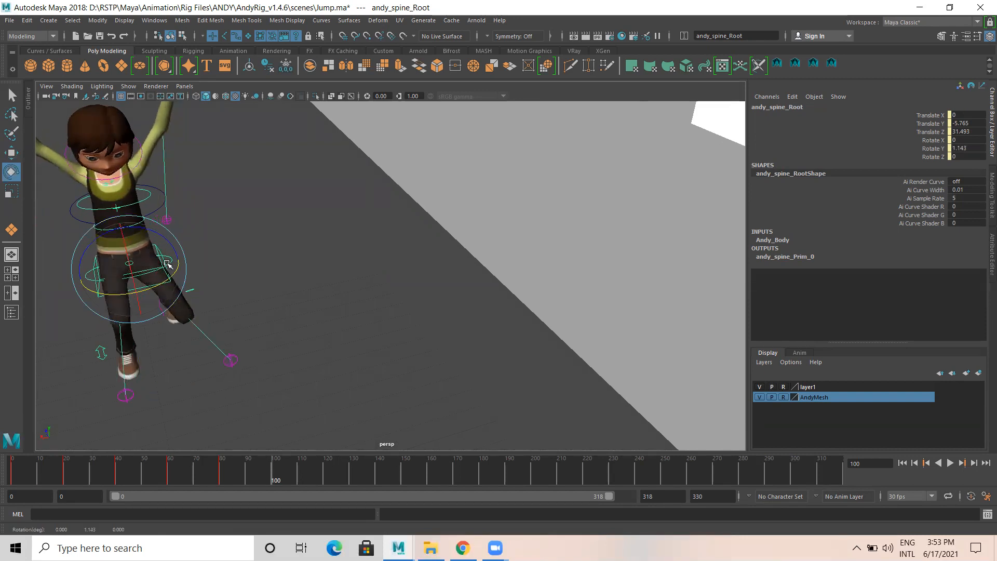
Rotate the hips control to about -13.5 degrees X, 8.4 degrees Y and -2.0 degrees Z.
click(205, 251)
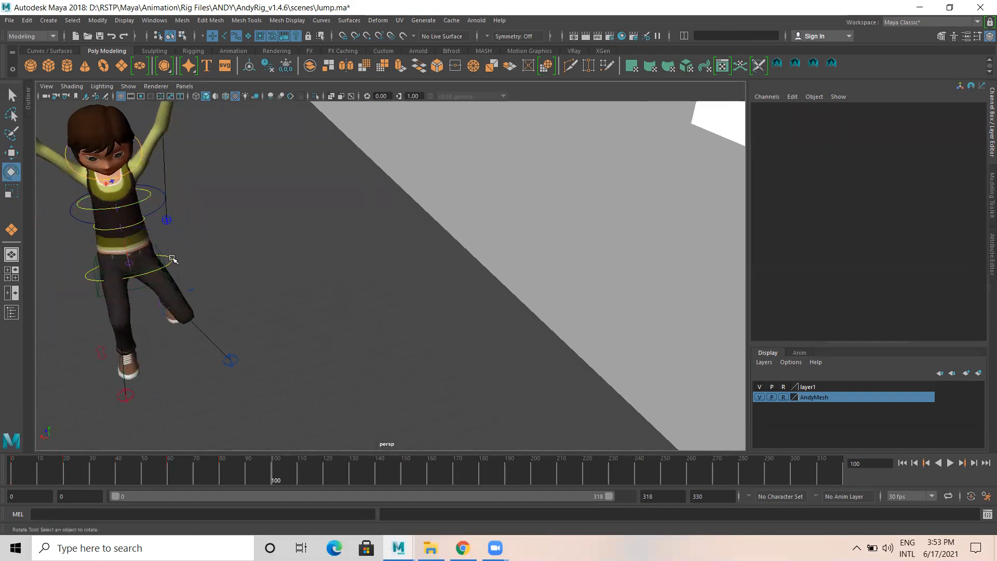
click(173, 271)
mouse_move(159, 277)
mouse_down()
mouse_move(159, 268)
mouse_move(178, 278)
mouse_move(249, 269)
mouse_up()
alt+middle_drag(388, 251, 246, 265)
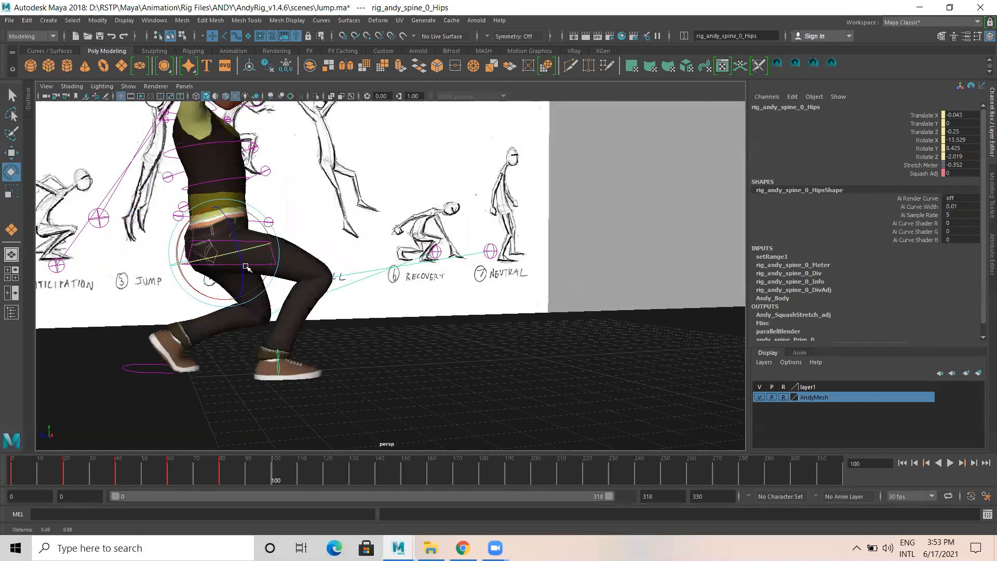
alt+middle_drag(160, 219, 147, 222)
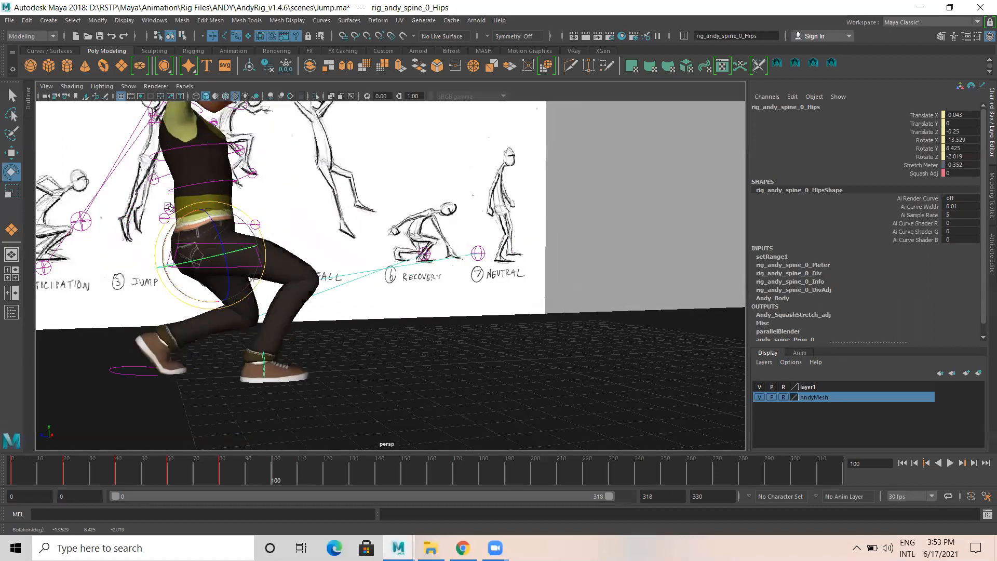
Bend the torso forward by rotating the spine FK controls together, with the upper one at about 21.7 degrees in X.
key(q)
click(167, 214)
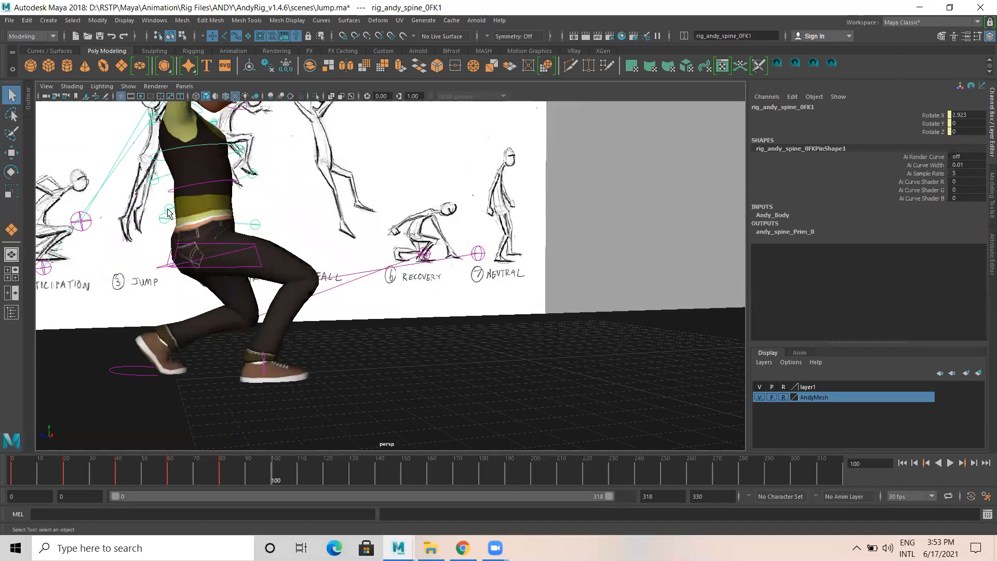
click(158, 182)
alt+middle_drag(220, 208, 217, 261)
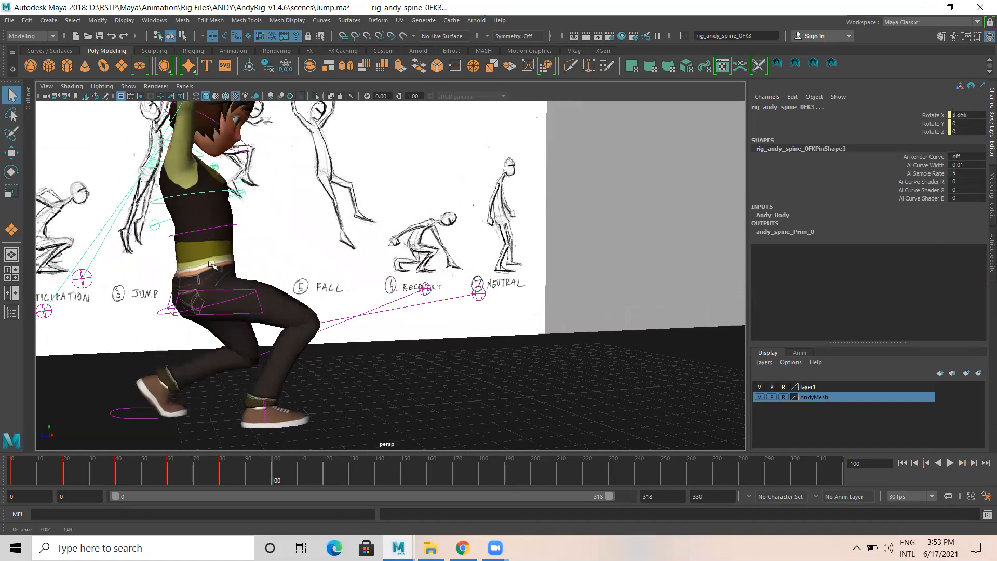
key(e)
drag(180, 218, 192, 217)
Raise the head by rotating the neck IK control to about -40 degrees in X.
alt+middle_drag(268, 203, 284, 267)
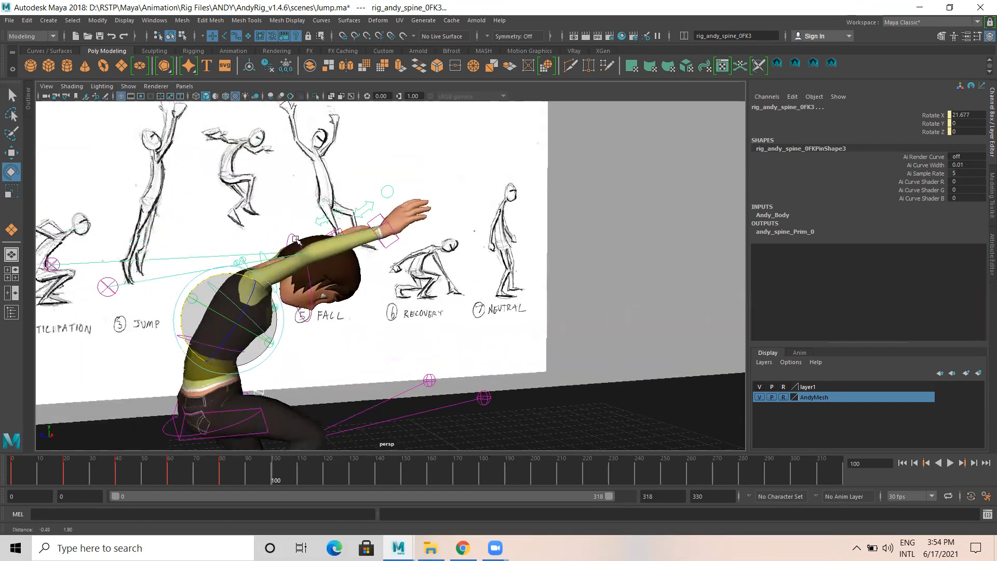
click(316, 250)
drag(280, 250, 318, 273)
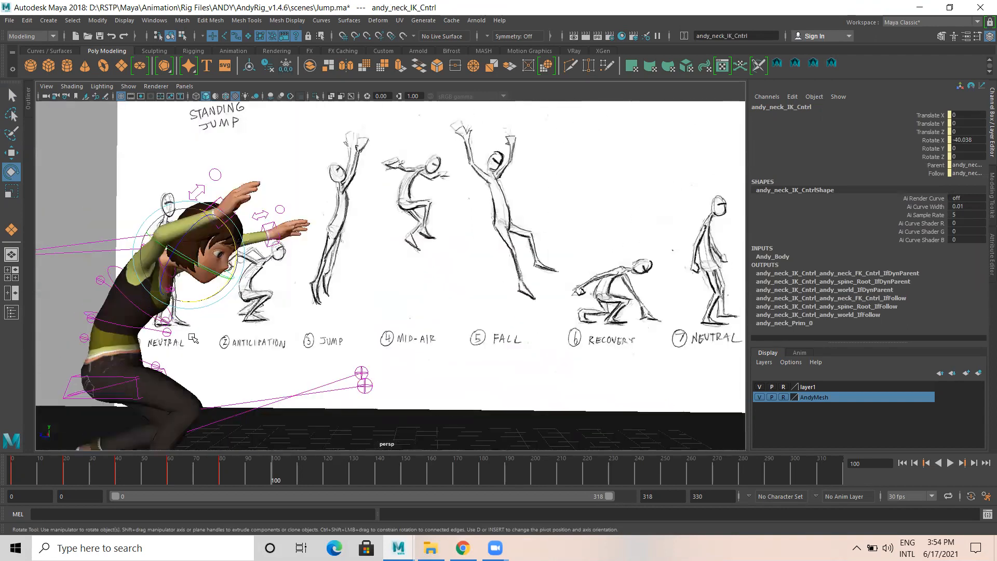
Lower the root control to about Translate Y -7.0 to deepen the crouch.
click(139, 382)
alt+middle_drag(217, 250, 222, 231)
key(w)
drag(145, 229, 146, 250)
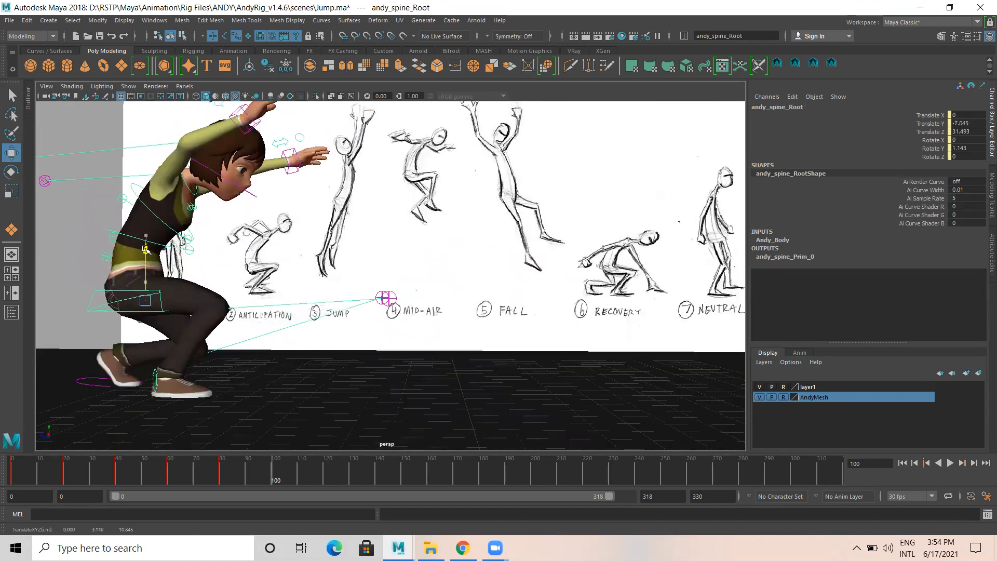
Move the left foot's IK control to about Translate Y 0.04 and Z 28.1, and set its Foot Roll to 2.6.
click(99, 386)
alt+middle_drag(233, 353, 312, 334)
drag(216, 342, 236, 359)
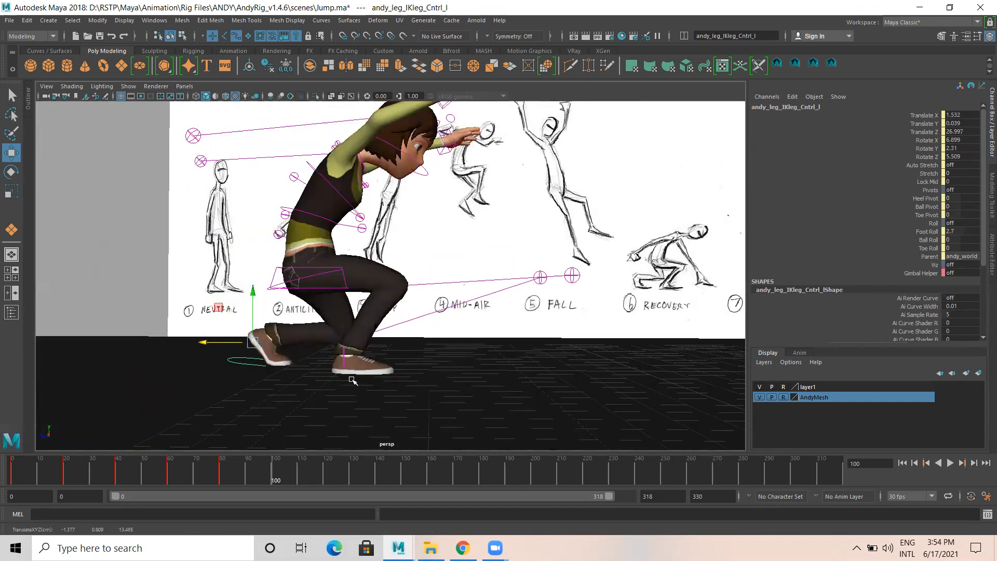
alt+drag(413, 325, 385, 303)
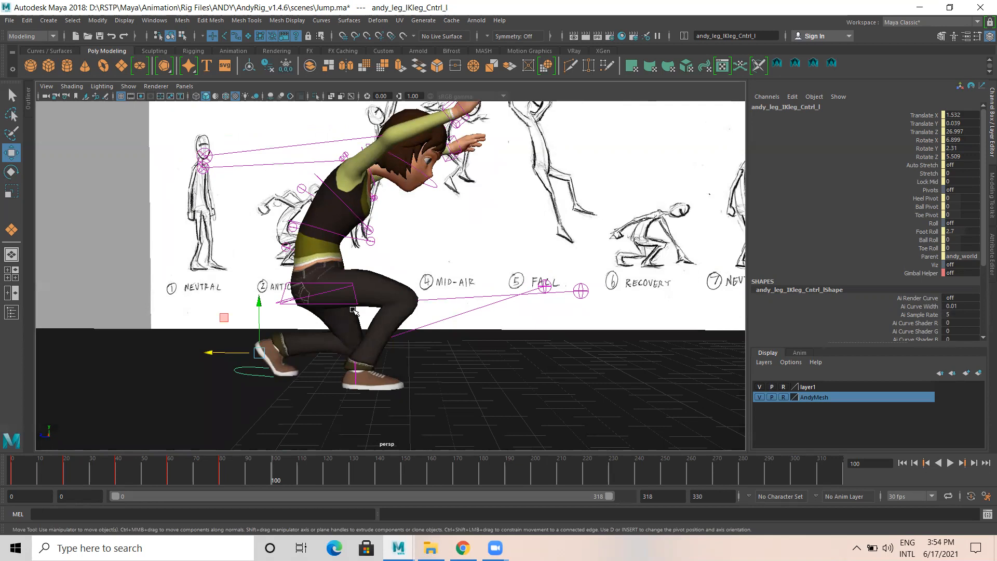
drag(235, 360, 250, 360)
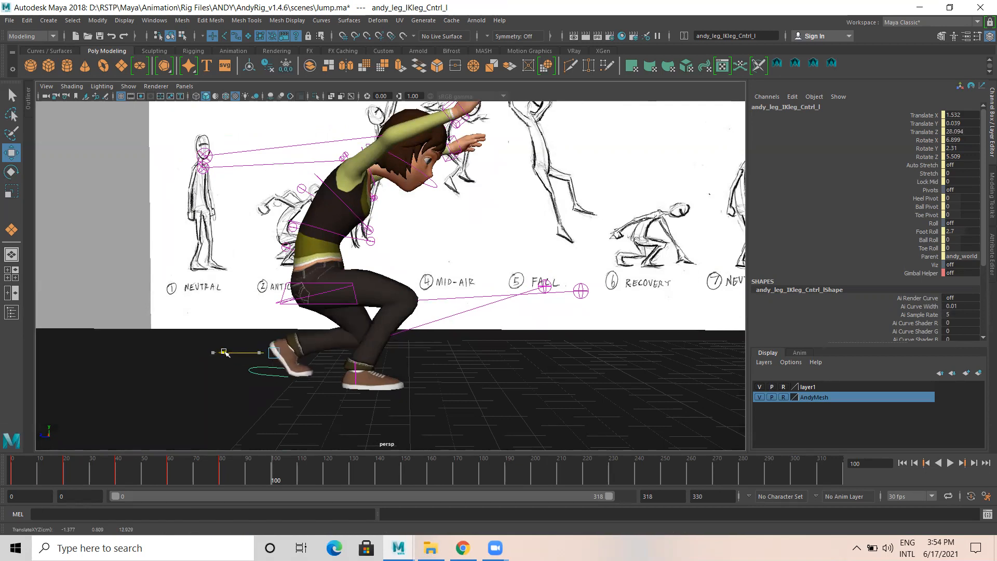
click(927, 232)
middle_drag(690, 232, 690, 231)
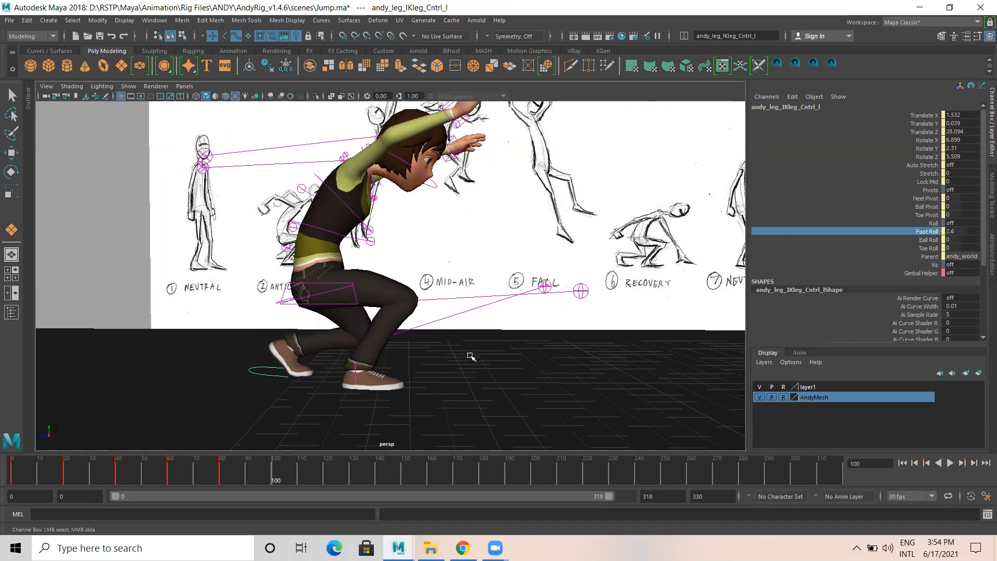
Move the right foot's IK control forward to about Translate Z 35.8.
click(363, 396)
key(w)
mouse_move(305, 364)
mouse_down()
mouse_move(331, 370)
mouse_move(322, 369)
mouse_up()
Bring the right hand's IK control down and back beside the torso, to about Translate X 4.8, Y 3.0 and Z -3.1.
alt+middle_drag(428, 207, 424, 239)
alt+drag(451, 198, 419, 210)
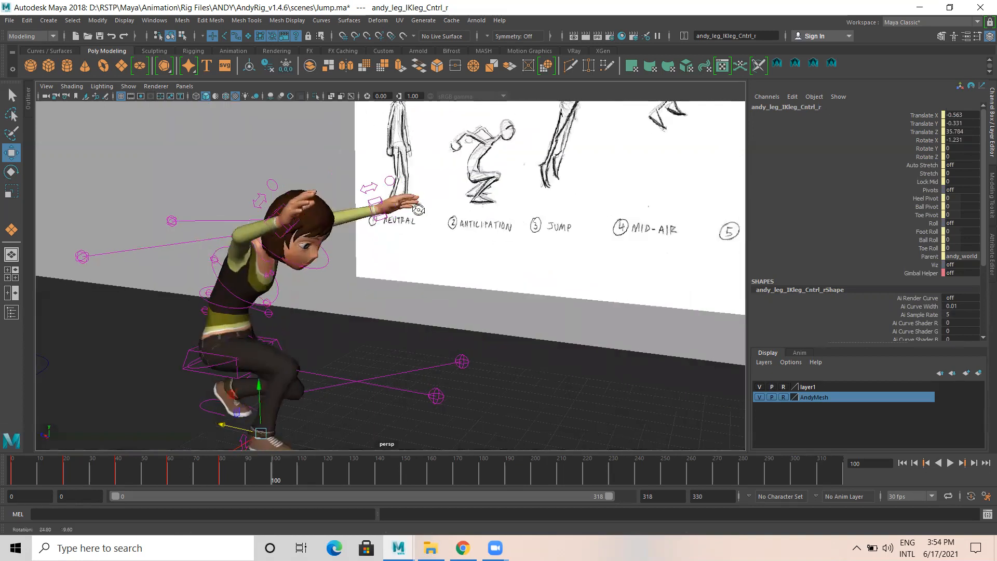
alt+drag(338, 226, 341, 205)
click(348, 211)
alt+drag(335, 254, 380, 249)
drag(425, 207, 438, 253)
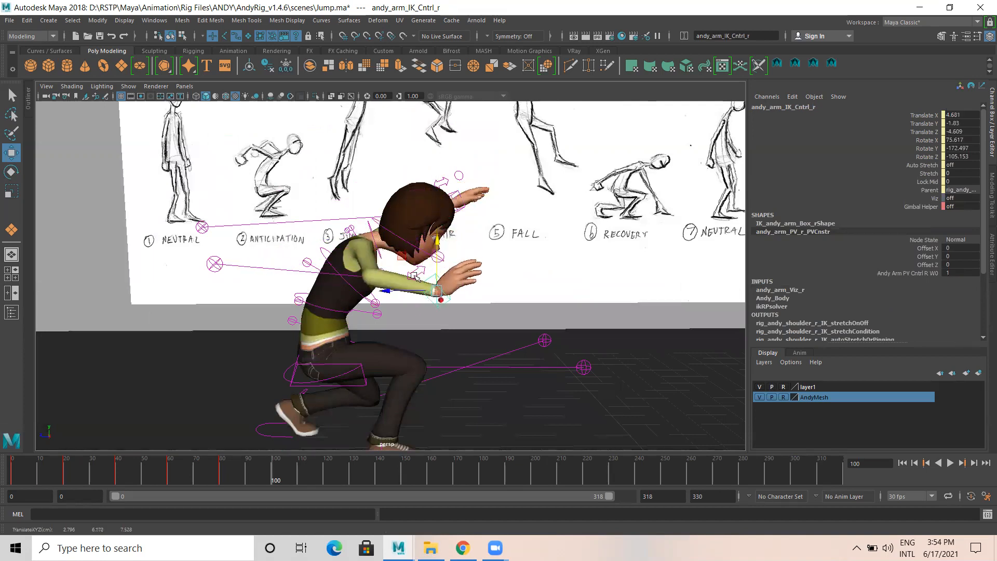
drag(389, 291, 340, 306)
drag(362, 241, 362, 277)
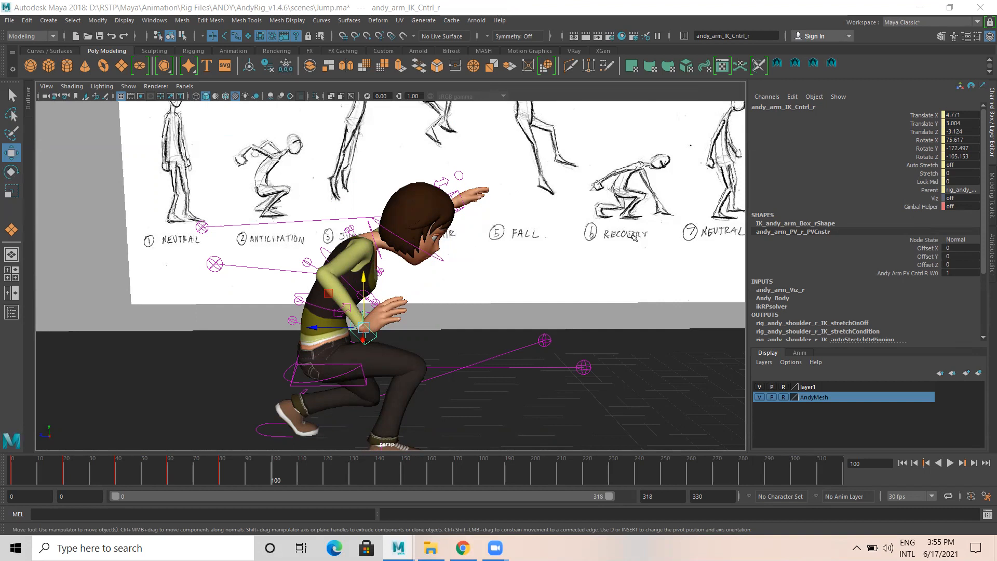
Turn the right hand downward by rotating its IK control to about -119 degrees X, -109.3 degrees Y and 44.3 degrees Z.
mouse_move(401, 333)
alt+mouse_down()
mouse_move(447, 349)
mouse_move(400, 337)
mouse_move(366, 310)
alt+mouse_up()
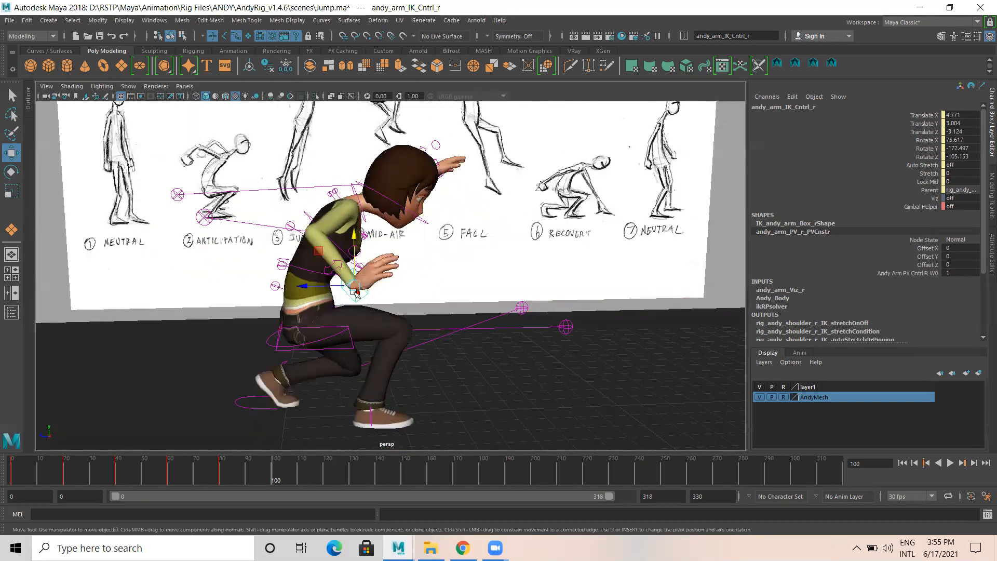
key(e)
drag(387, 270, 333, 323)
drag(348, 241, 359, 240)
key(w)
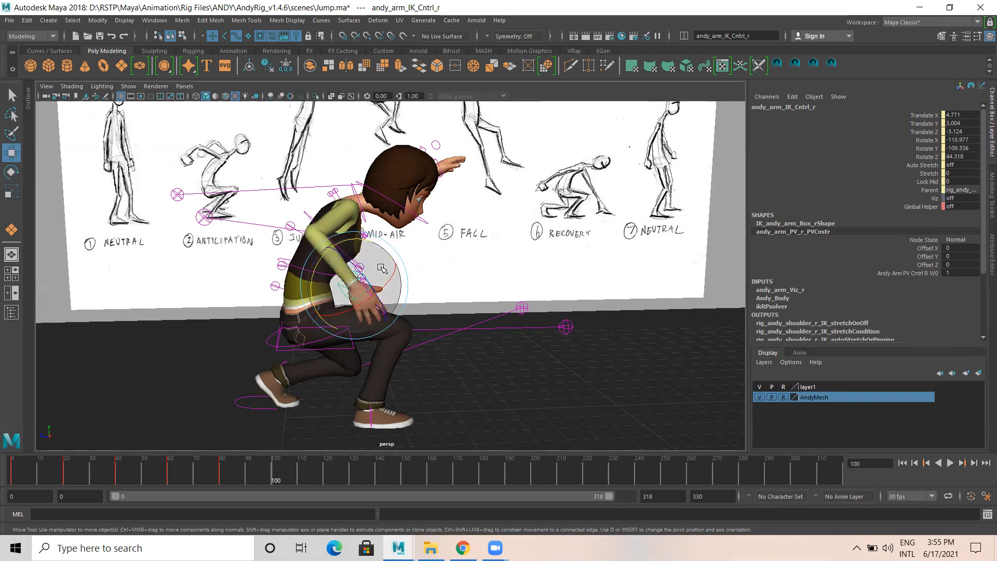
Move the right hand's IK control behind the torso to about Translate 6.4, 6.4, 2.0 and rotate it to about -161.8, -157.7, 96.8 degrees.
drag(318, 291, 233, 300)
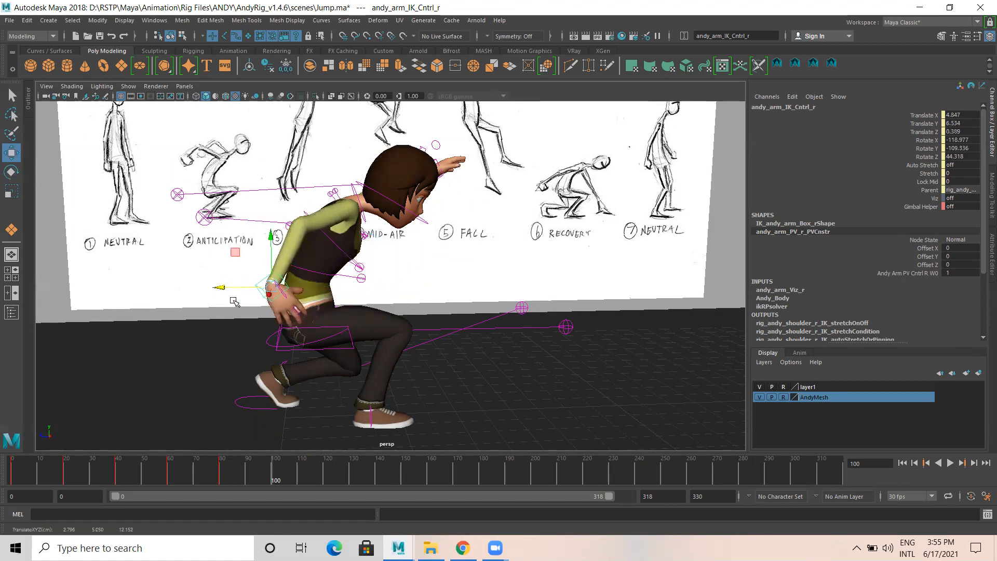
key(e)
drag(291, 278, 311, 268)
key(w)
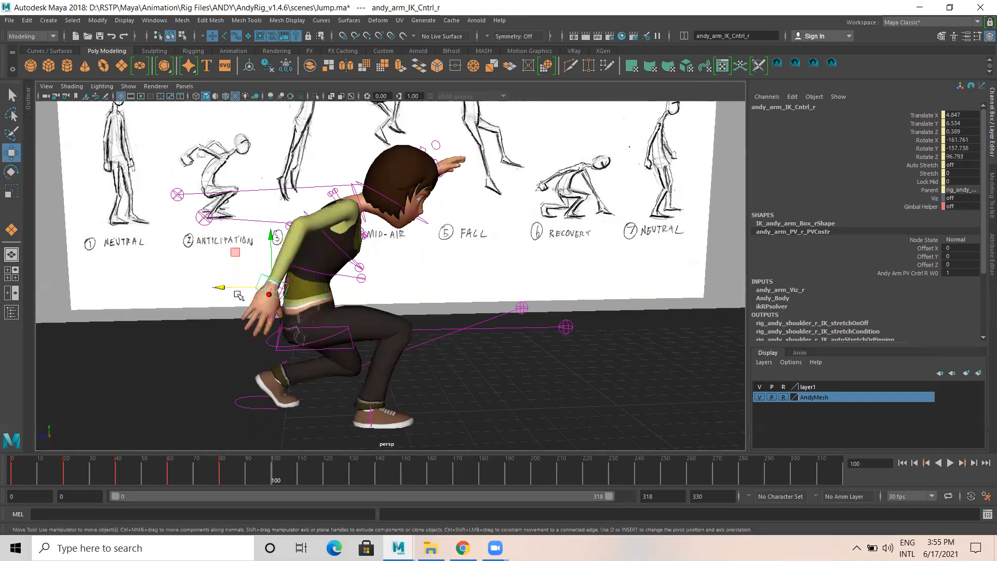
drag(220, 288, 250, 215)
Adjust the right elbow by moving the arm's pole vector control to about Translate X 1.7, Y -5.9 and Z -5.6.
alt+drag(243, 316, 600, 244)
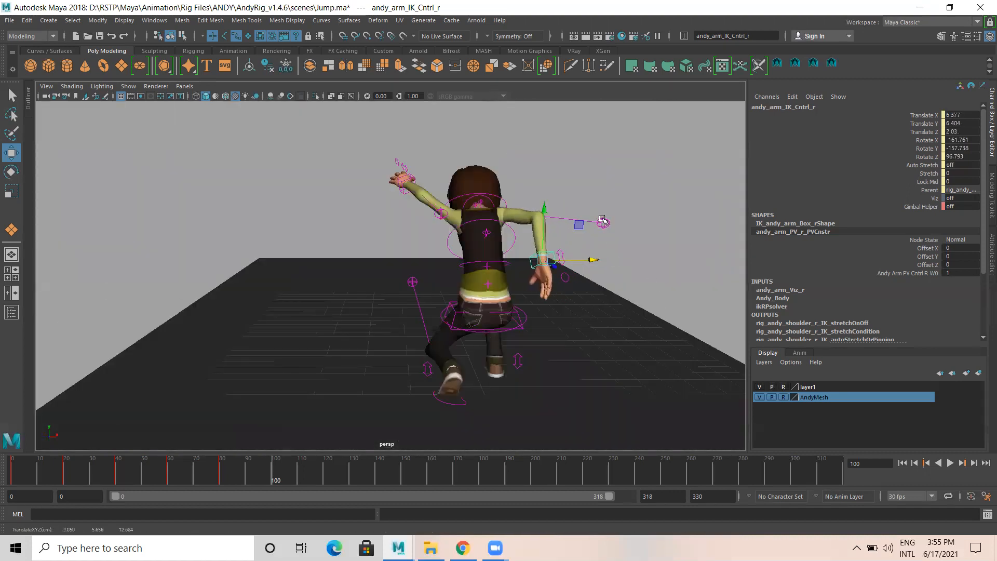
click(603, 220)
drag(653, 223, 605, 219)
mouse_move(616, 292)
alt+mouse_down()
mouse_move(474, 291)
mouse_move(485, 295)
alt+mouse_up()
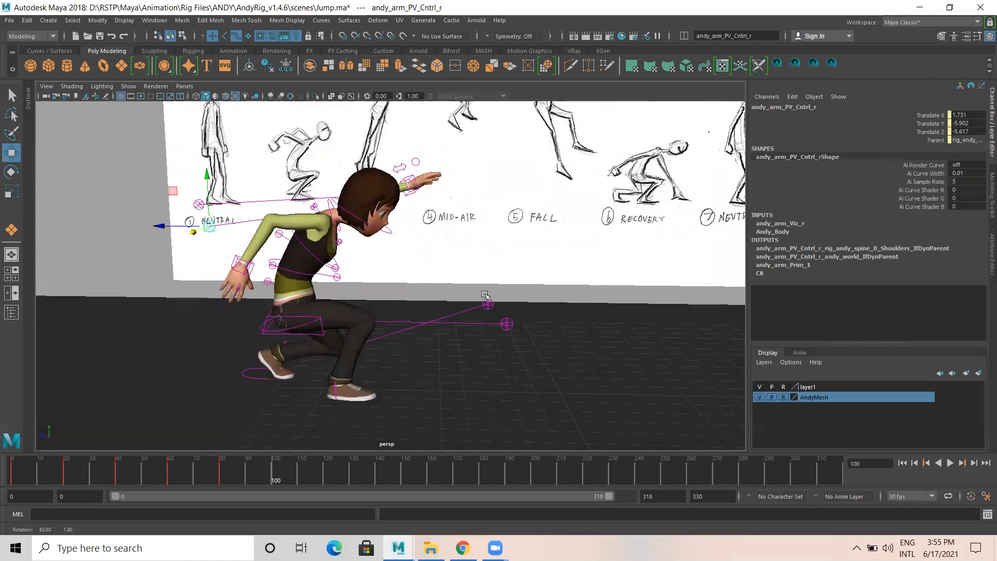
Curl the right hand's index, middle, ring and pinky joints to 7.3 and its thumb joints to 1.8.
click(254, 265)
scroll(254, 286, up, 5)
alt+middle_drag(78, 296, 135, 270)
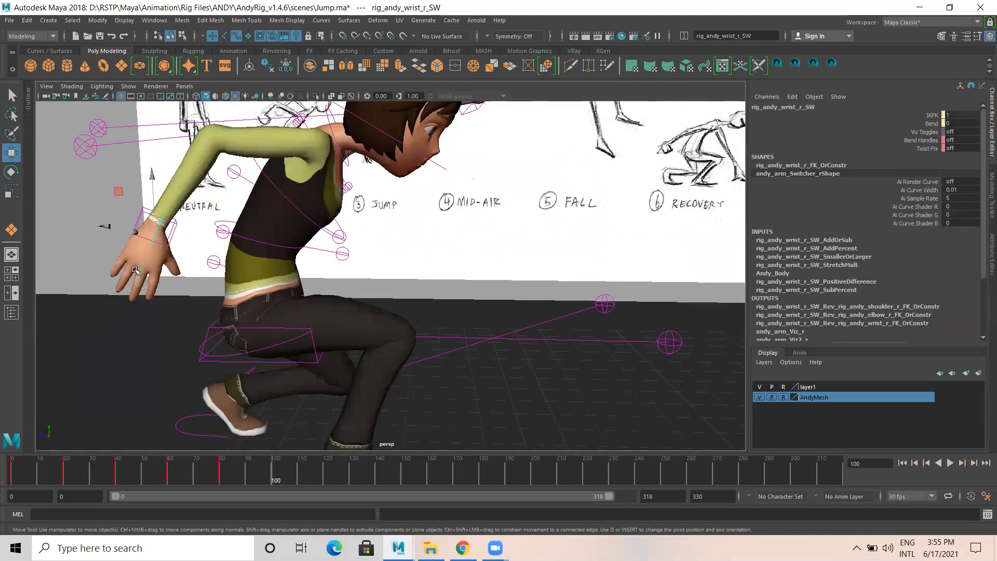
click(144, 274)
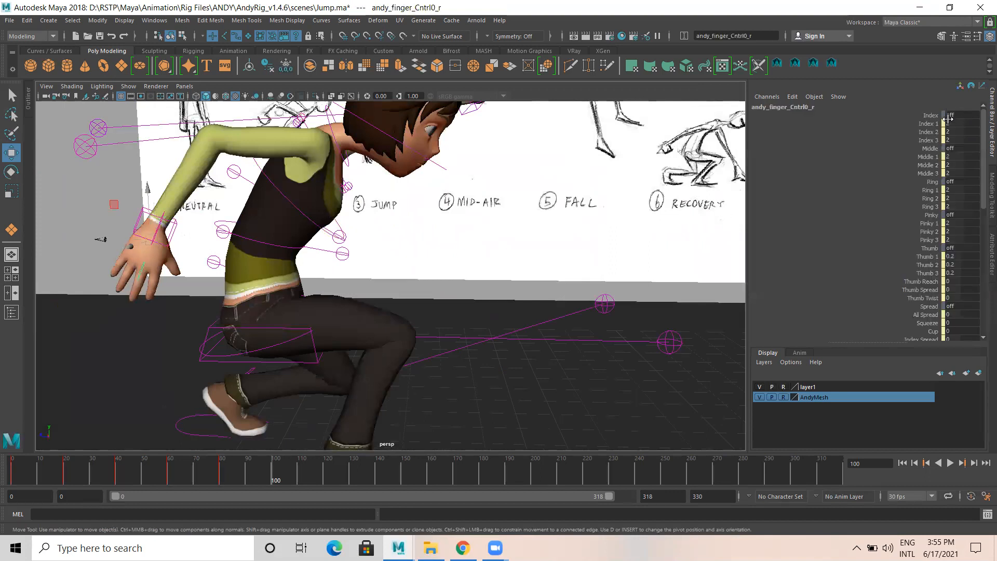
drag(932, 124, 927, 273)
mouse_move(531, 239)
middle_down()
mouse_move(555, 241)
mouse_move(539, 240)
middle_up()
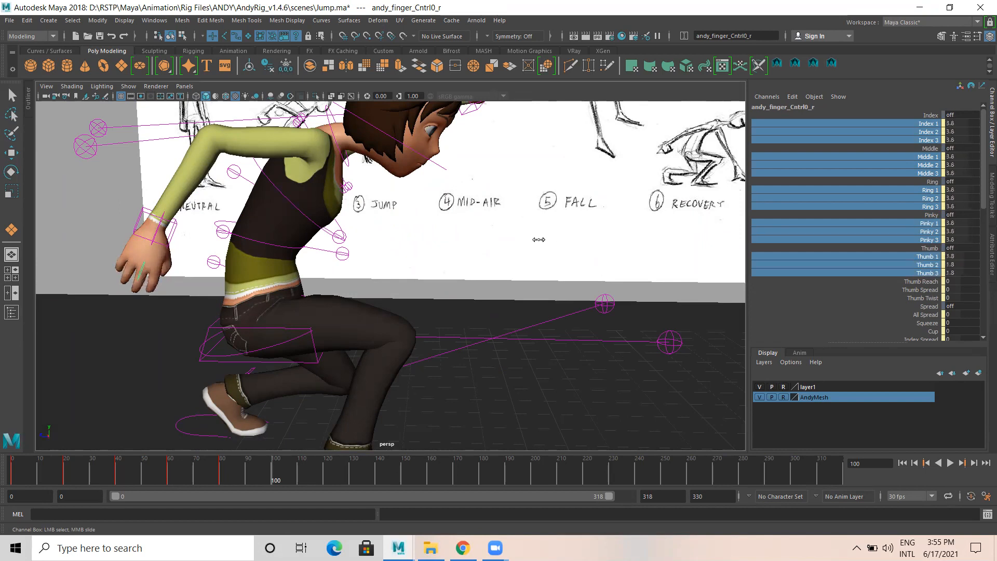
ctrl+drag(935, 255, 933, 271)
middle_drag(617, 248, 633, 249)
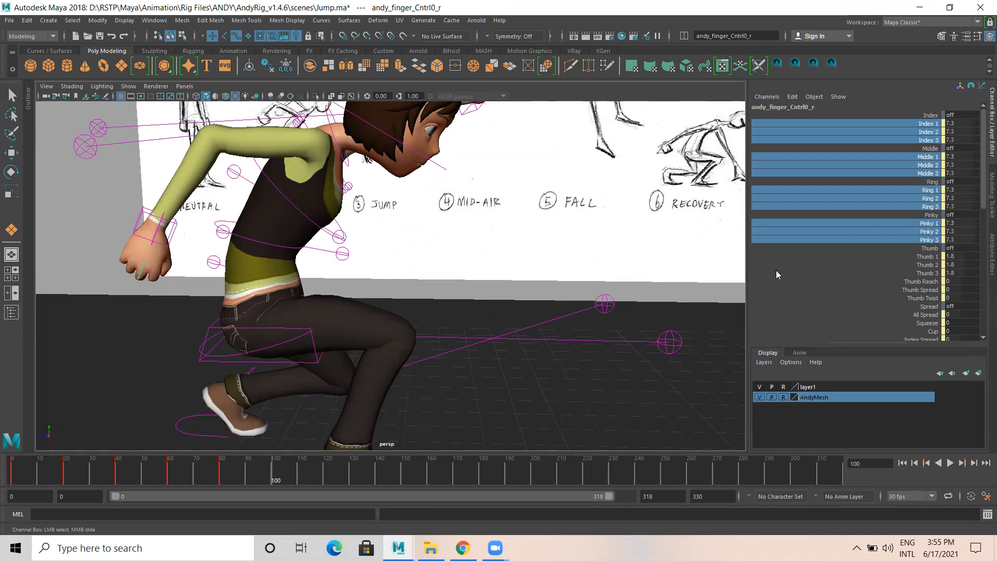
Draw the right hand's fingers together by setting All Spread to -4.7.
click(930, 314)
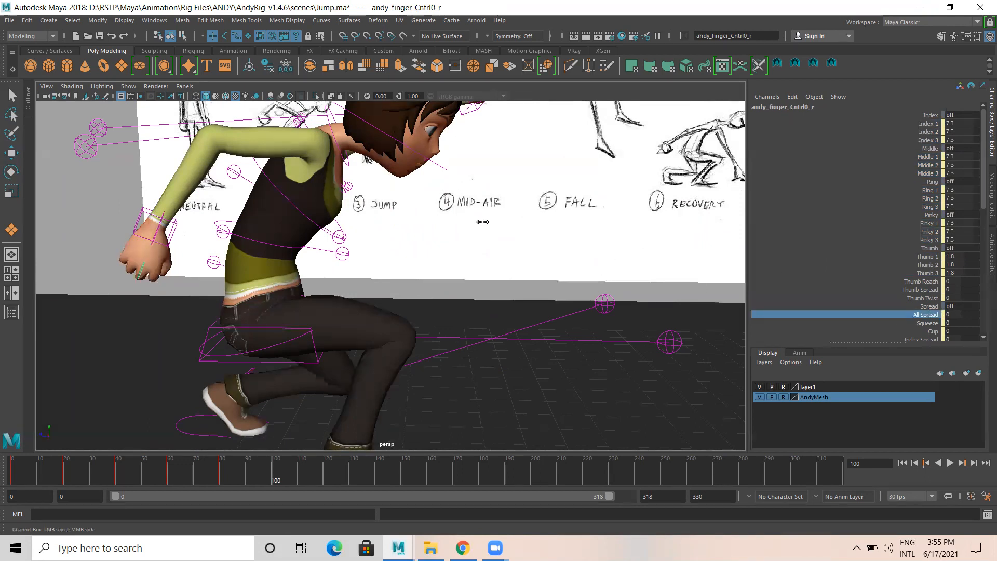
alt+drag(539, 236, 571, 256)
alt+middle_drag(571, 256, 540, 283)
alt+right_drag(575, 277, 466, 245)
alt+right_drag(725, 190, 672, 190)
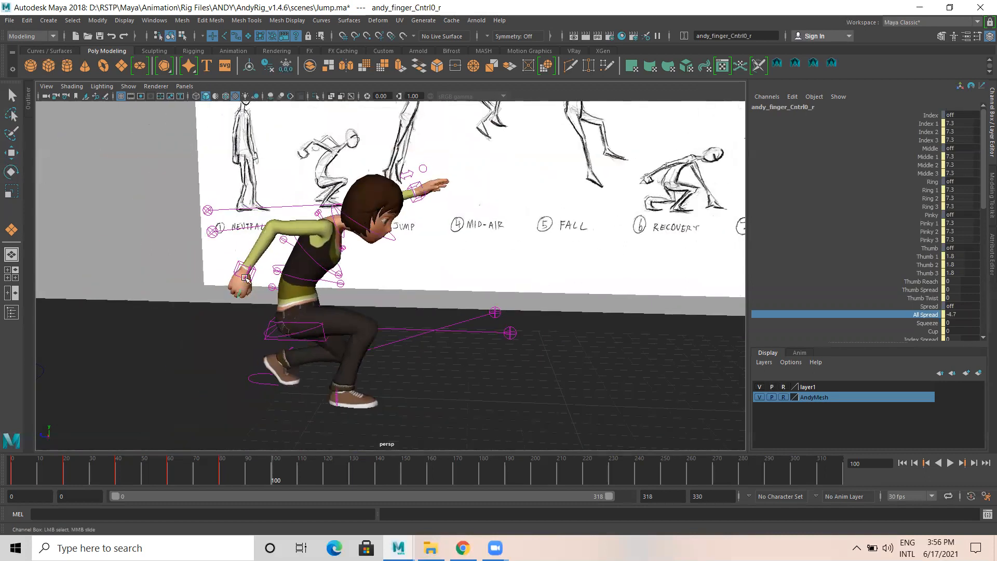
Move the right hand's IK control farther back to about Translate 6.4, 7.1, 2.7 and rotate it to about -163.2, -180.6, 104.1 degrees.
click(227, 266)
key(w)
click(240, 267)
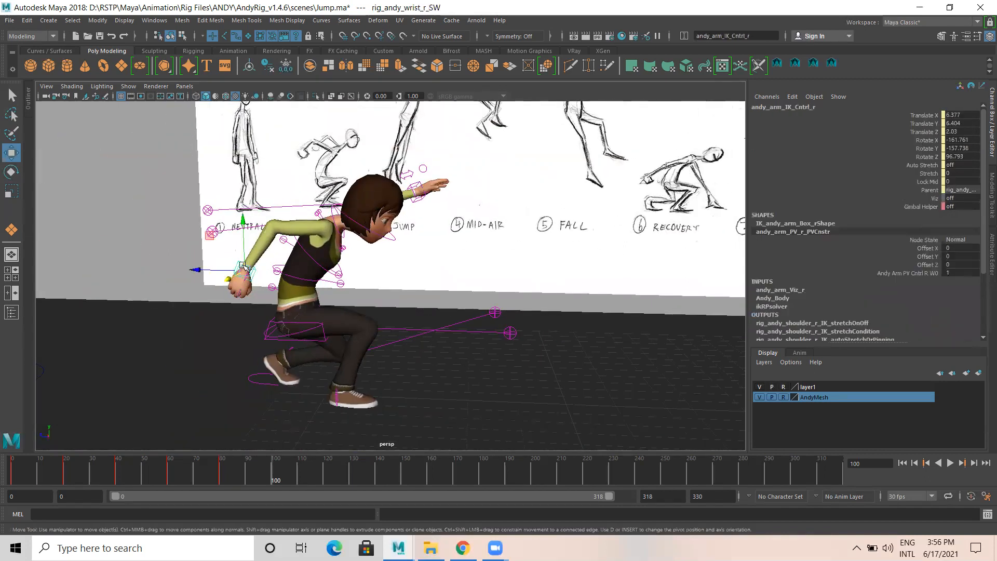
mouse_move(196, 270)
mouse_down()
mouse_move(185, 266)
mouse_move(191, 271)
mouse_up()
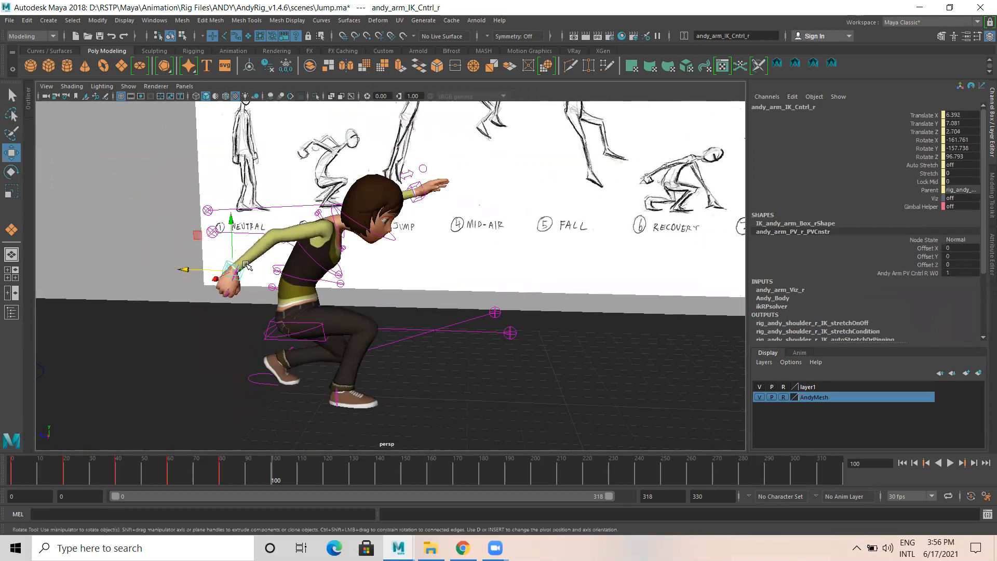
key(e)
mouse_move(267, 248)
mouse_down()
mouse_move(263, 238)
mouse_move(281, 252)
mouse_move(266, 249)
mouse_move(269, 262)
mouse_move(247, 255)
mouse_move(218, 278)
mouse_move(269, 218)
mouse_move(358, 228)
mouse_move(314, 242)
mouse_move(384, 214)
mouse_up()
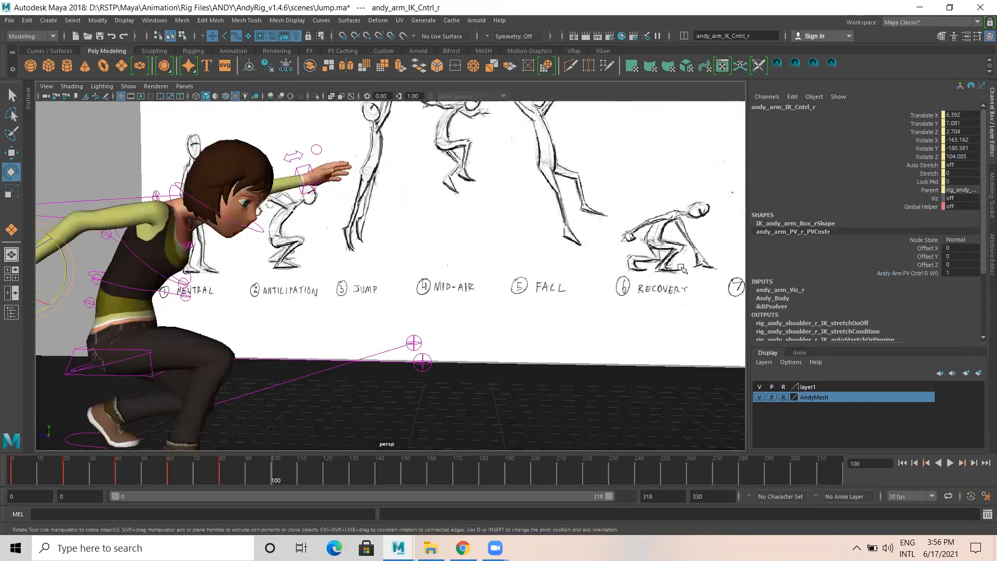
Lower the left hand's IK control in front of the body to about Translate X -4.4, Y 0.5 and Z 9.3.
click(310, 170)
key(w)
drag(305, 138, 303, 259)
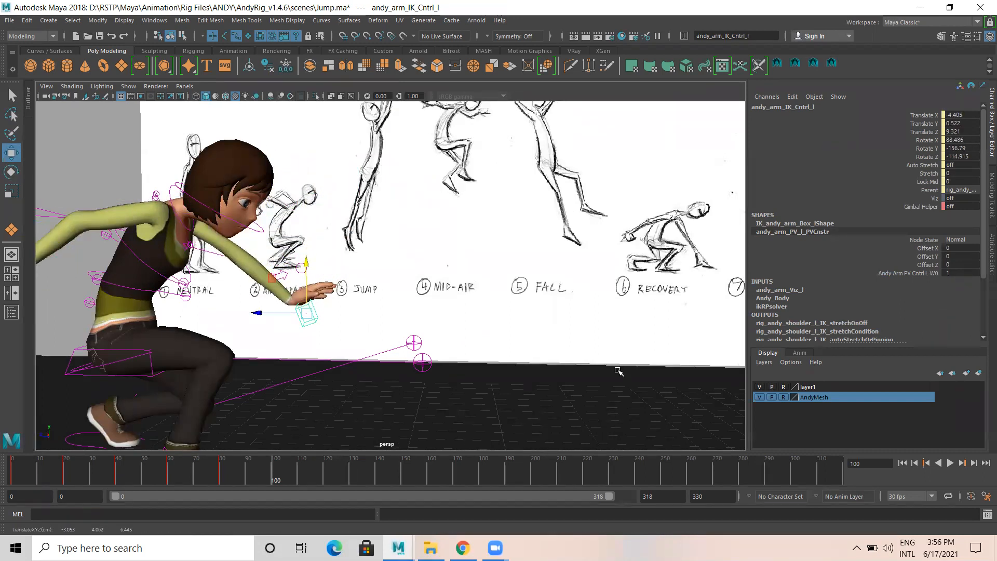
Rotate the left hand's IK control to about 24.5, -91.5, -50.0 degrees.
alt+drag(273, 333, 288, 332)
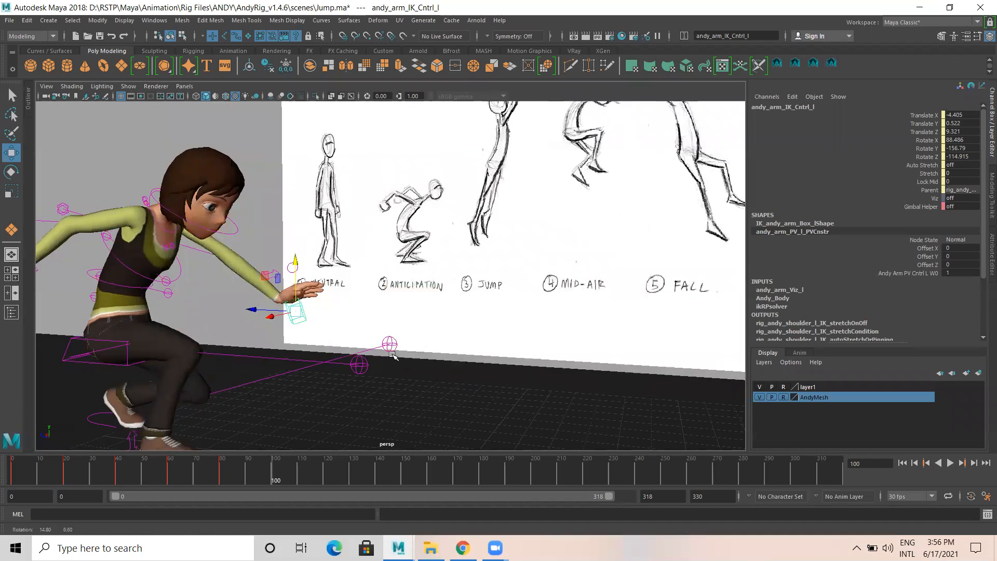
alt+drag(394, 356, 350, 308)
alt+drag(317, 268, 318, 282)
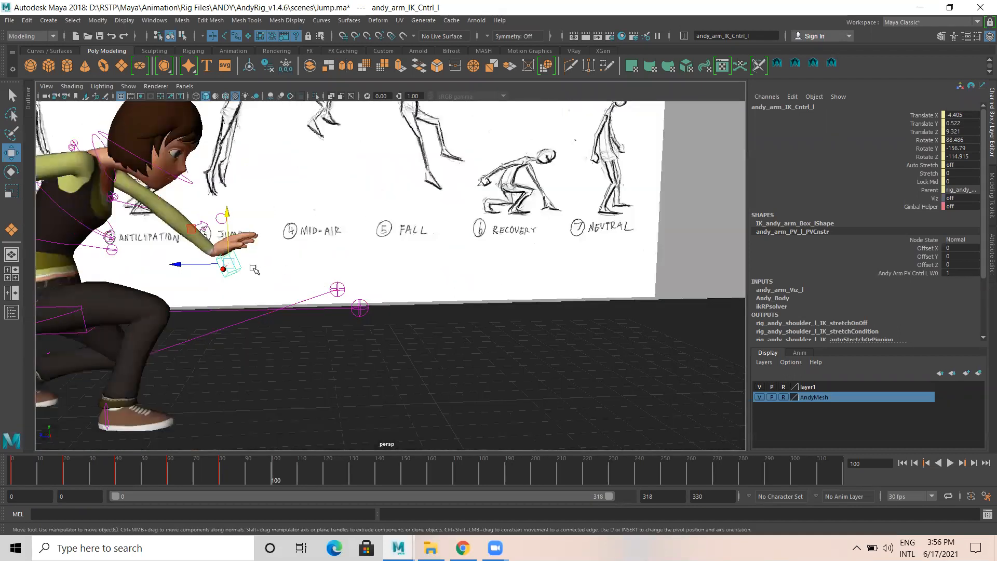
key(e)
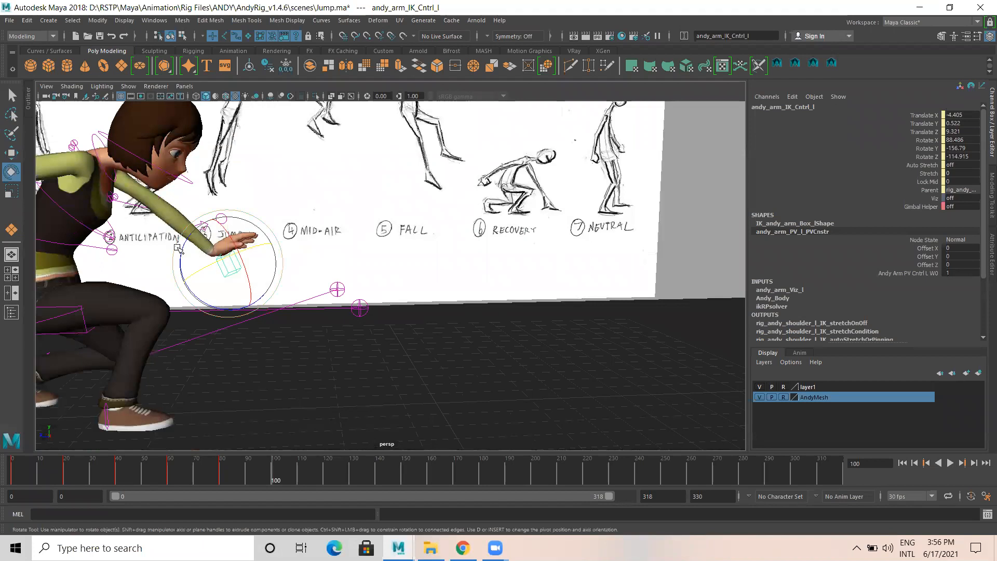
drag(188, 240, 251, 237)
alt+drag(307, 265, 127, 270)
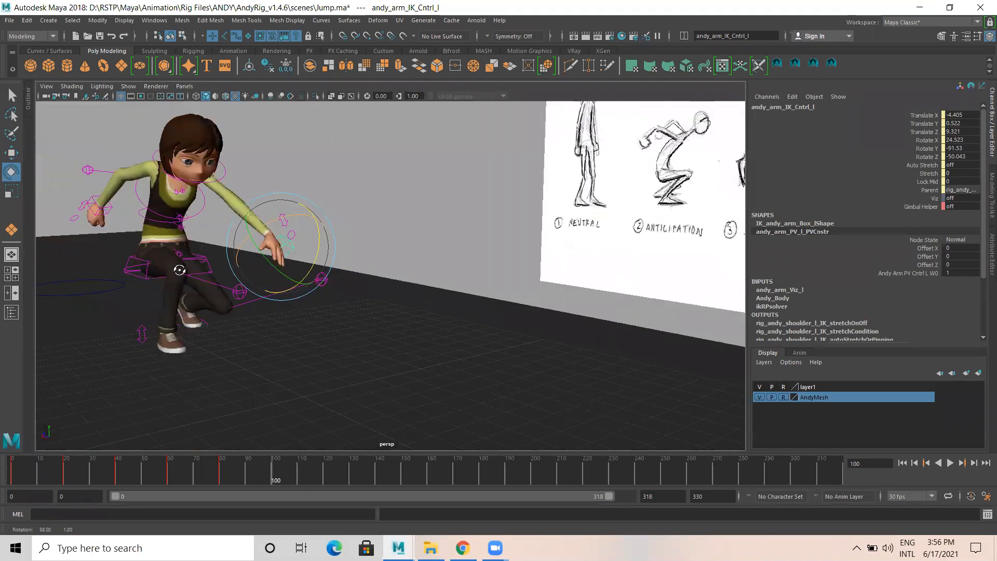
Move the left hand's IK control sideways to about Translate X -7.3, Y 0.5 and Z 9.3.
alt+drag(301, 254, 214, 274)
key(w)
drag(311, 223, 277, 218)
alt+drag(414, 216, 229, 212)
alt+right_drag(229, 212, 396, 250)
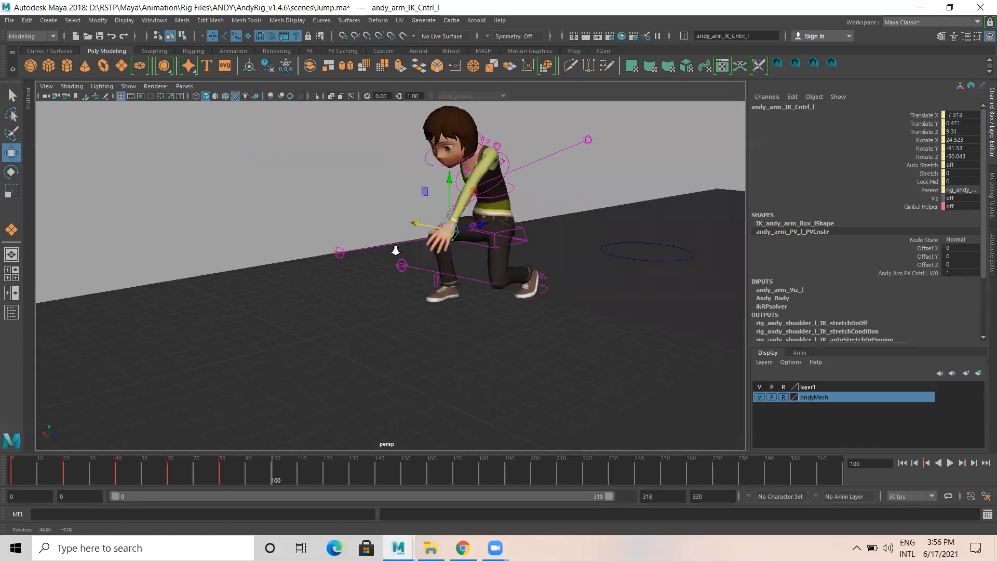
alt+middle_drag(520, 207, 280, 262)
alt+right_drag(517, 287, 269, 272)
alt+drag(172, 287, 509, 267)
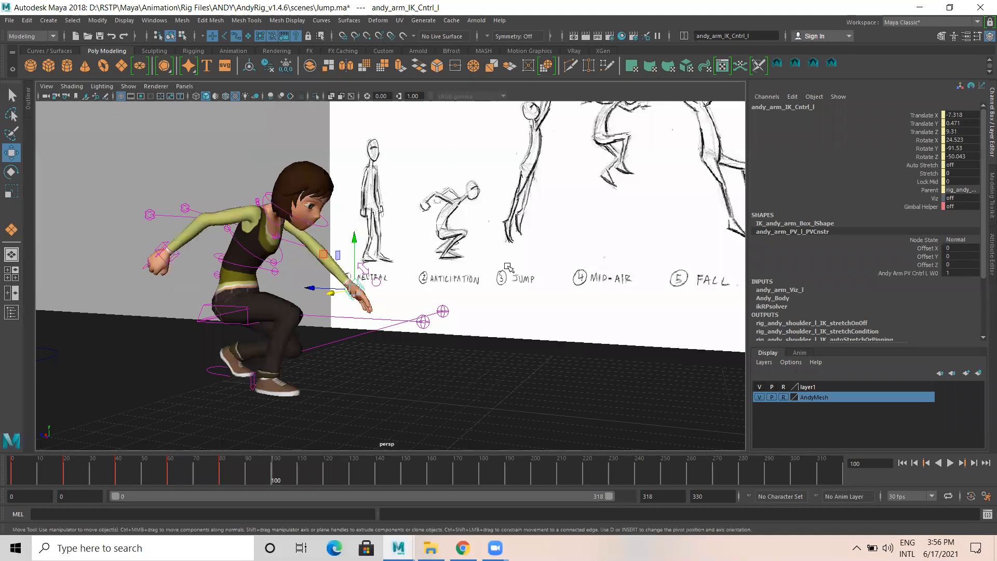
scroll(551, 267, up, 2)
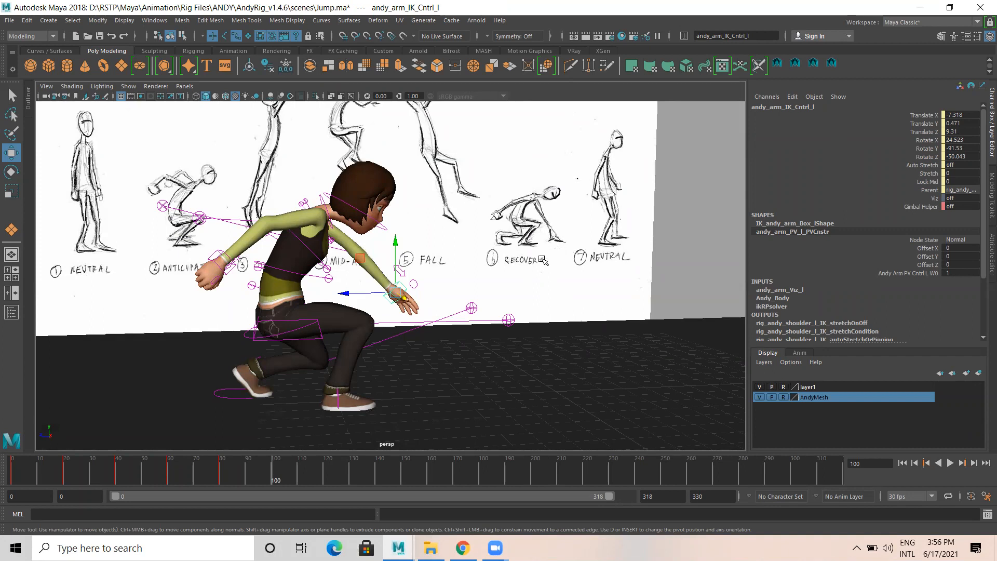
Tilt the whole body forward by rotating the spine root control to about Rotate X 22.5.
click(306, 319)
key(e)
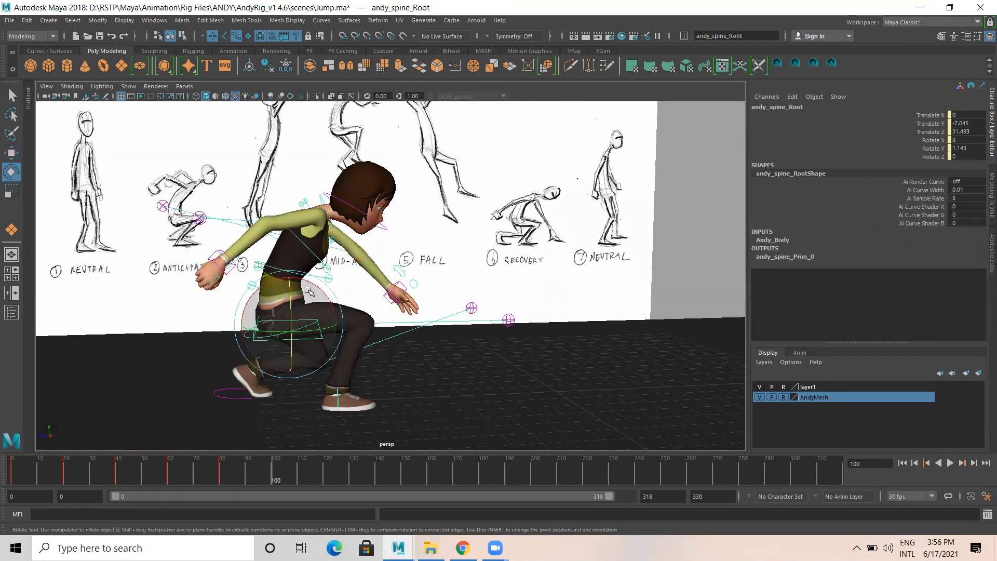
drag(311, 283, 325, 294)
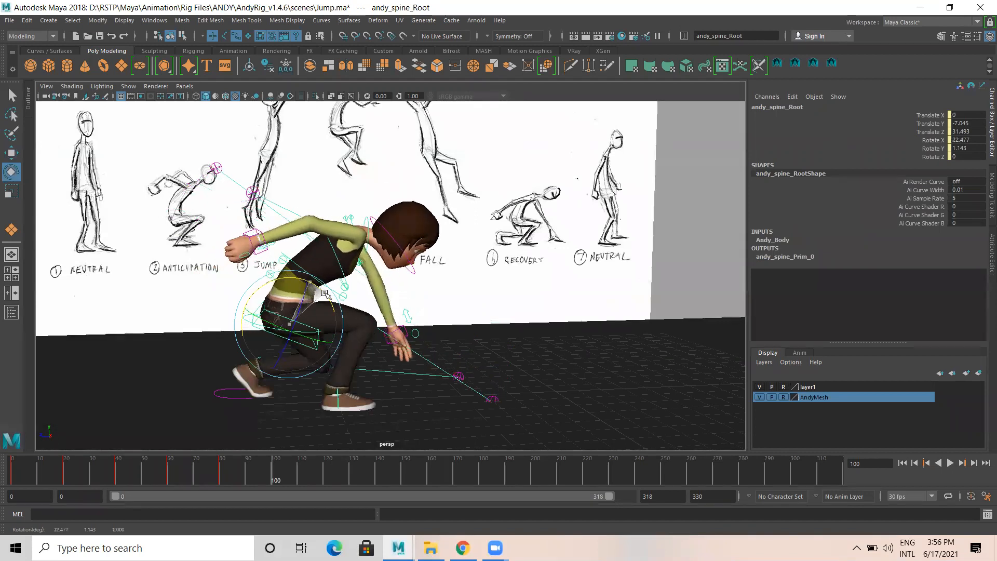
Raise the left hand's IK control and pull it back to about Translate -7.3, 1.3, 8.3.
click(407, 325)
click(406, 328)
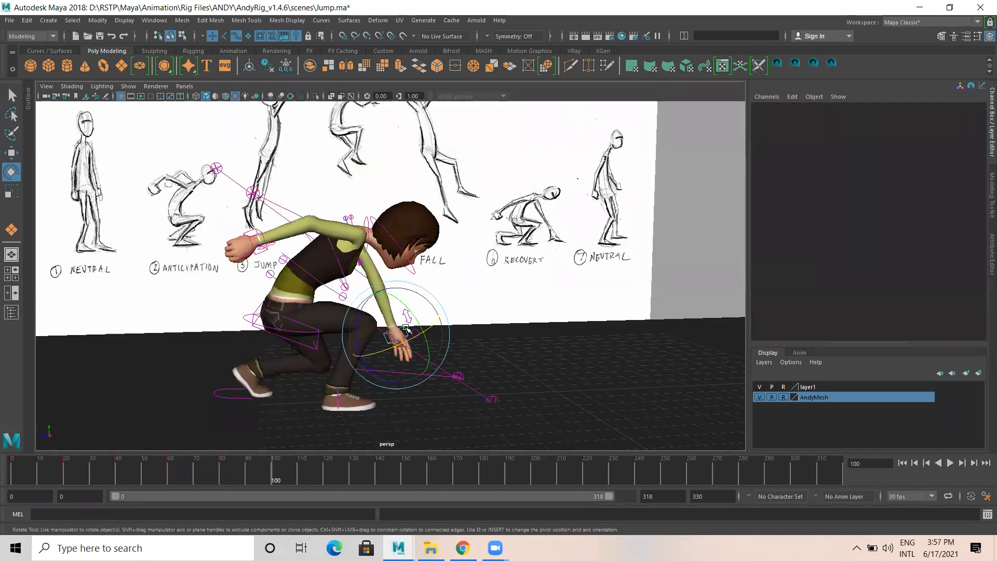
key(w)
alt+drag(461, 306, 411, 318)
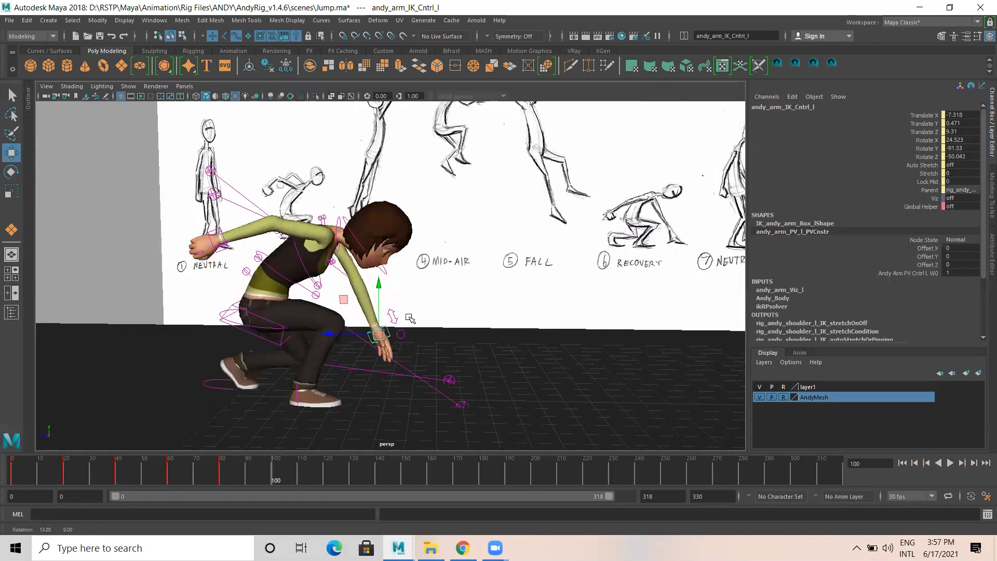
drag(341, 333, 345, 333)
drag(375, 283, 374, 270)
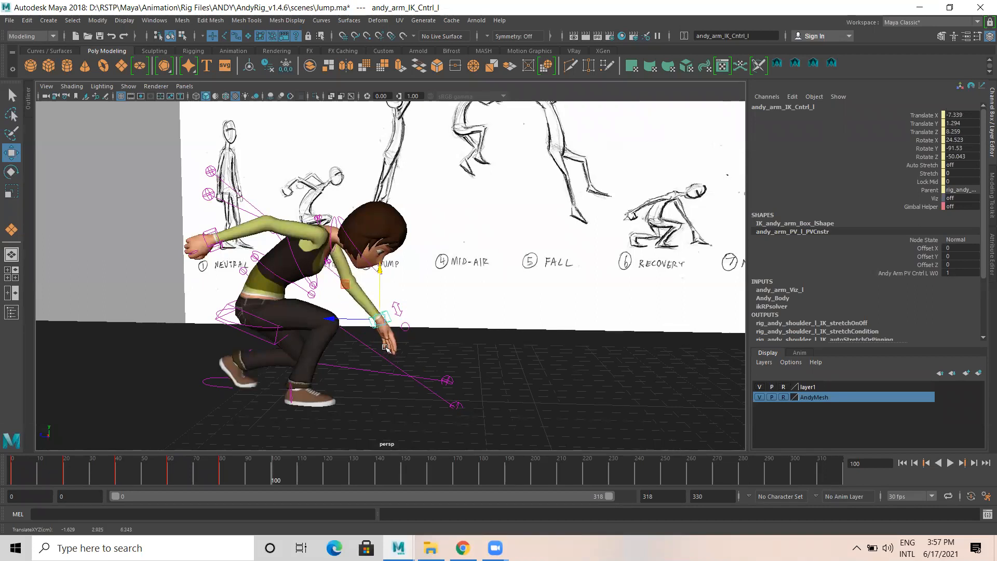
Bend the left wrist by rotating its IK control to about 87.3, -113.5, -93.1 degrees.
key(e)
drag(406, 326, 396, 316)
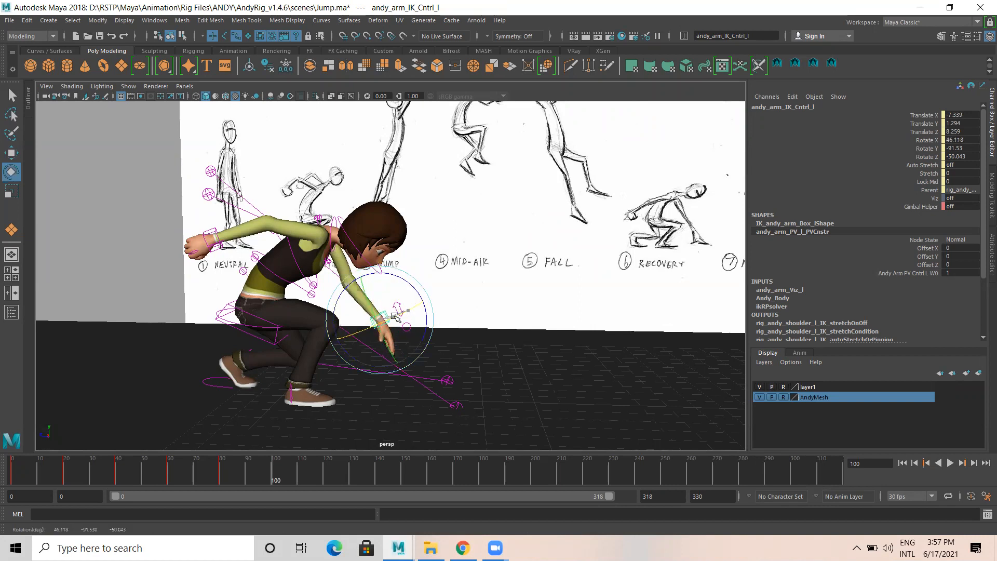
drag(401, 278, 383, 274)
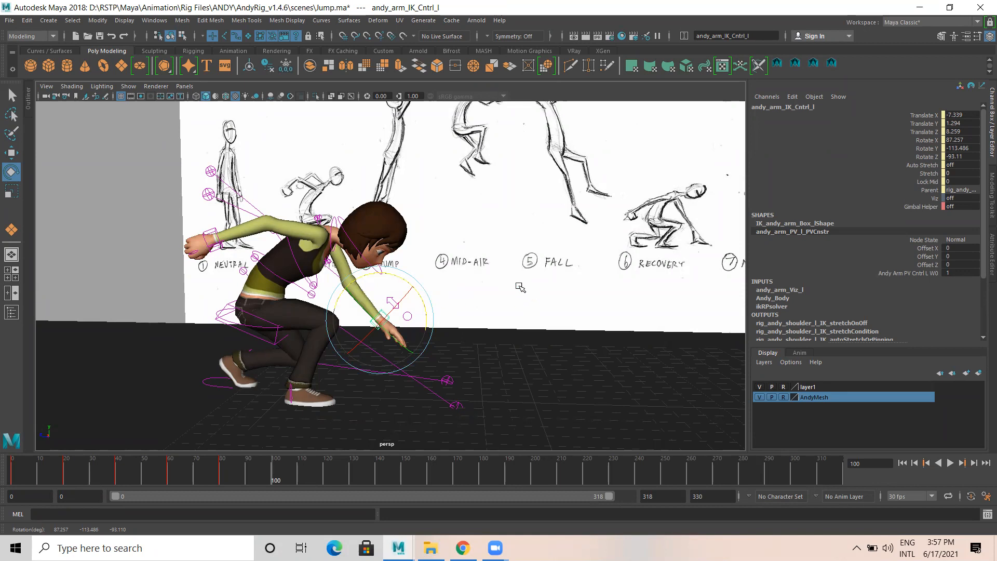
Lift the head by rotating the neck IK control to about Rotate X -50.7.
click(342, 226)
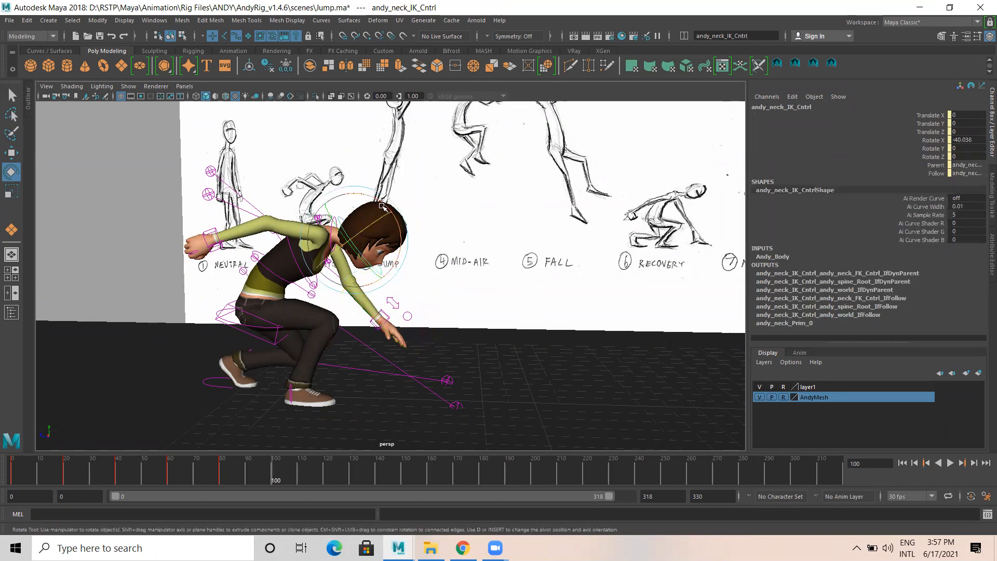
drag(375, 195, 410, 261)
alt+drag(349, 384, 489, 375)
alt+drag(421, 368, 401, 392)
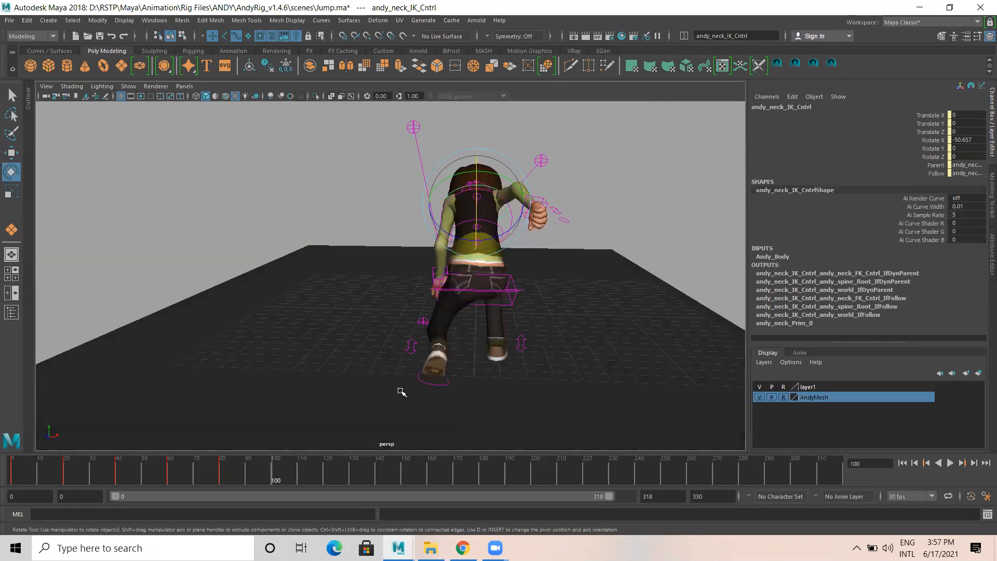
Shift the left knee's pole vector control to about Translate X 1.0 and move the right foot's IK control slightly outward.
alt+right_drag(401, 392, 520, 419)
alt+drag(483, 410, 521, 326)
click(435, 327)
key(w)
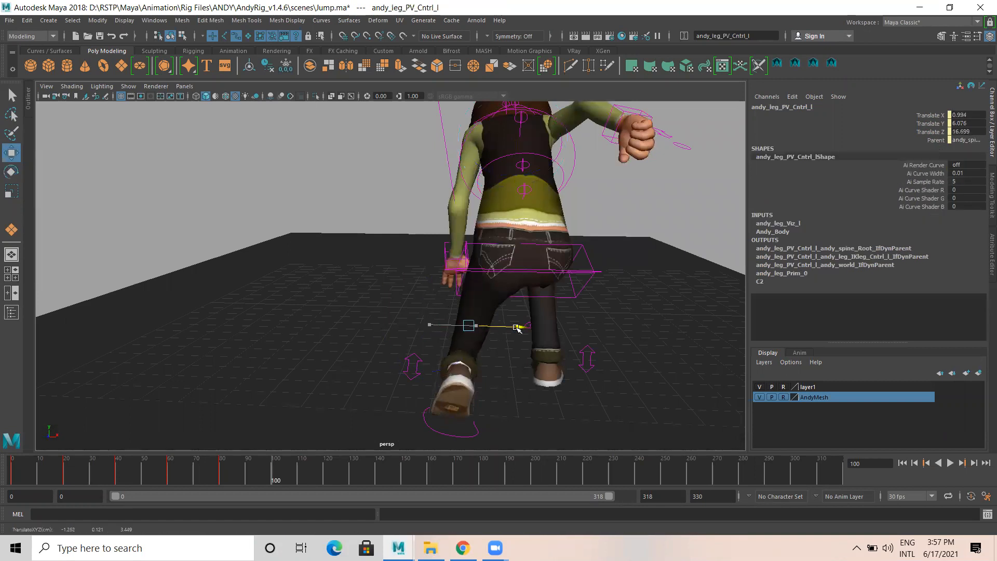
click(560, 393)
drag(603, 361, 601, 362)
Turn the spine root control to about Rotate 22.5, -2.2, -1.4 degrees.
click(593, 271)
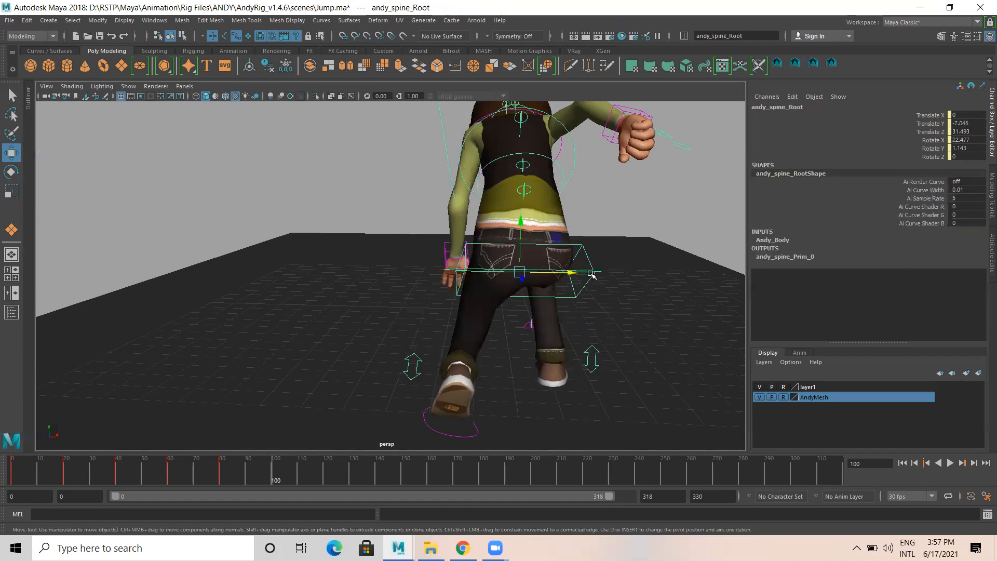
key(e)
drag(556, 267, 548, 262)
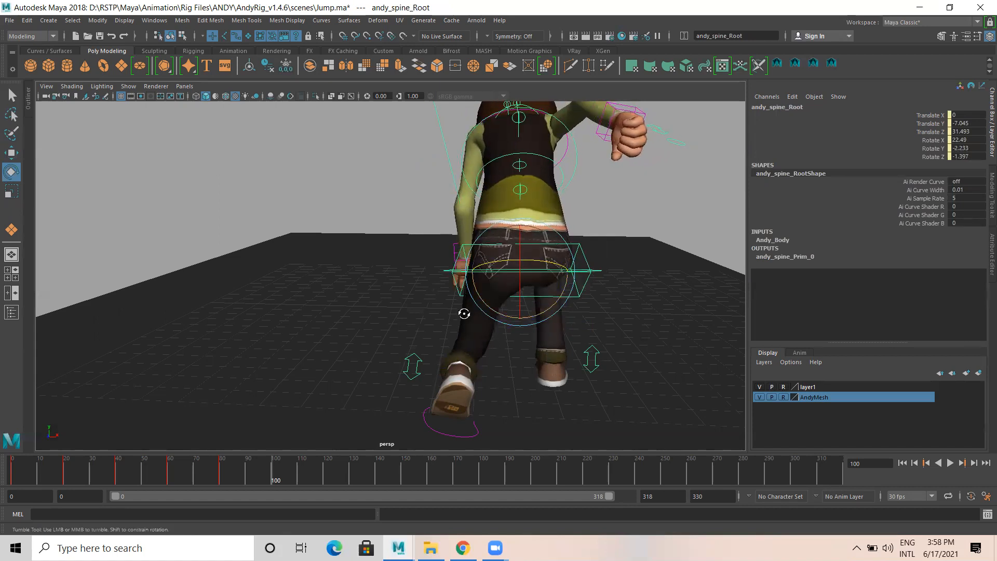
Move the left foot's IK control inward to about Translate X 1.2.
click(471, 439)
click(470, 435)
drag(492, 409, 518, 395)
key(w)
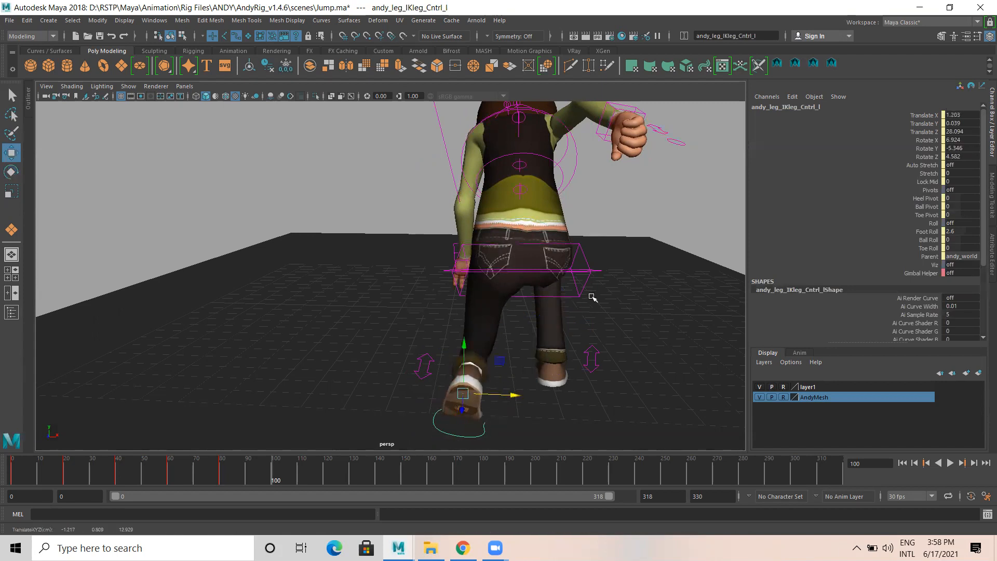
Level the hips by rotating the hips control to about -13.4, 1.0, -0.2 degrees.
click(597, 274)
click(598, 270)
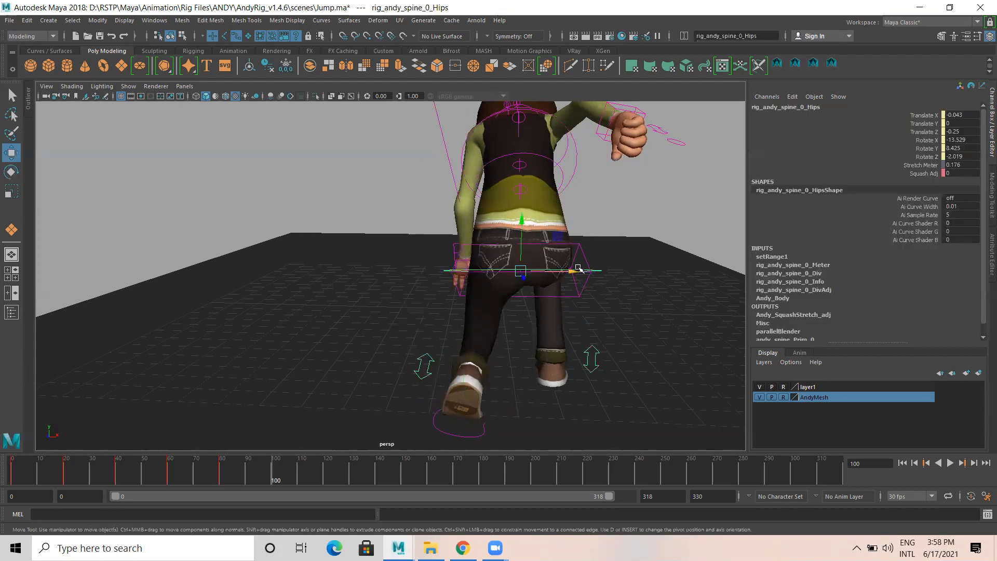
key(e)
drag(565, 269, 741, 298)
alt+drag(488, 257, 181, 265)
scroll(578, 217, up, 1)
alt+drag(482, 285, 426, 278)
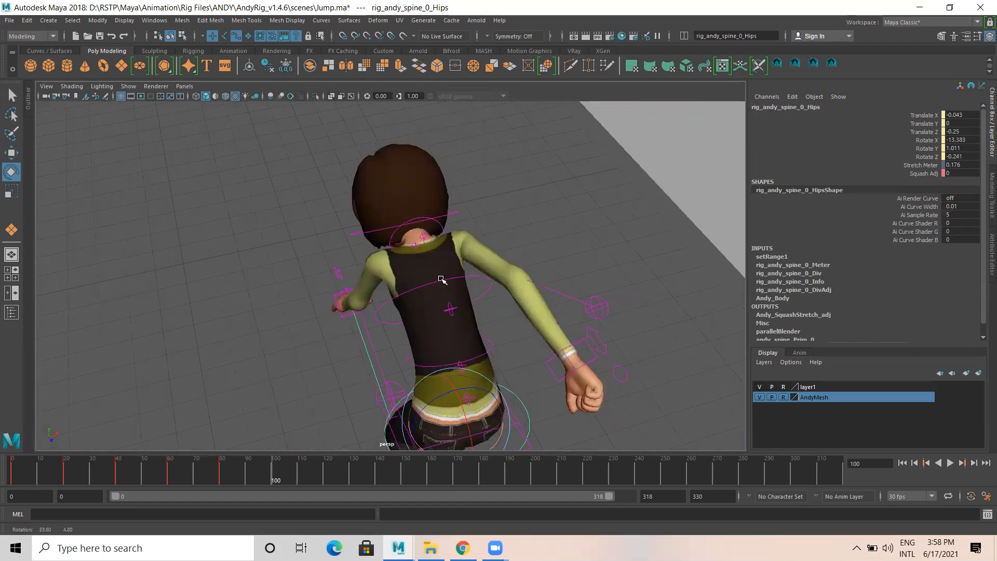
Rotate the left clavicle's FK control to adjust the shoulder of the reaching arm.
click(424, 277)
alt+drag(423, 244, 423, 247)
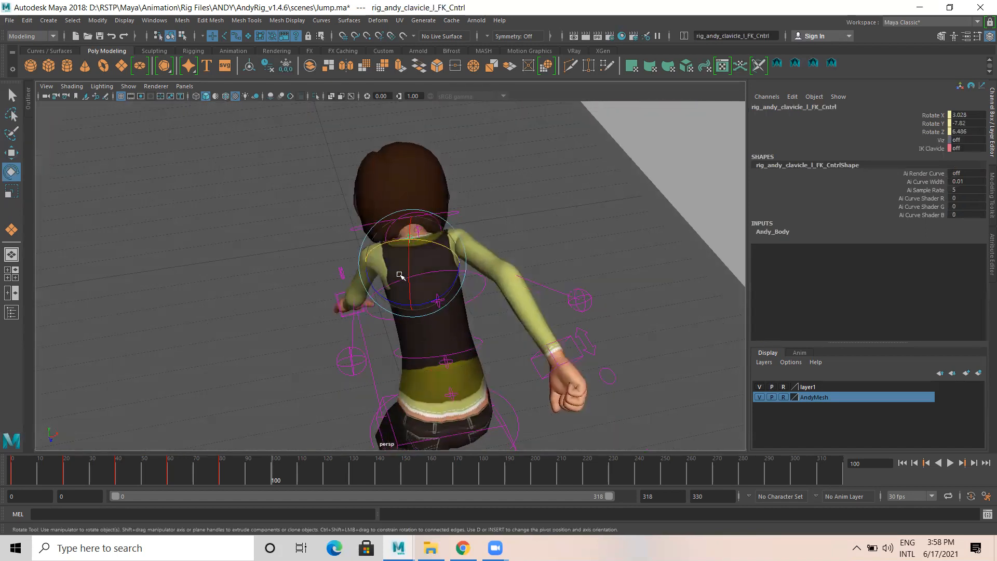
drag(385, 297, 394, 302)
drag(419, 237, 316, 358)
Lower the left hand's IK control and reach it forward to about Translate -7.3, 1.0, 9.0.
click(425, 329)
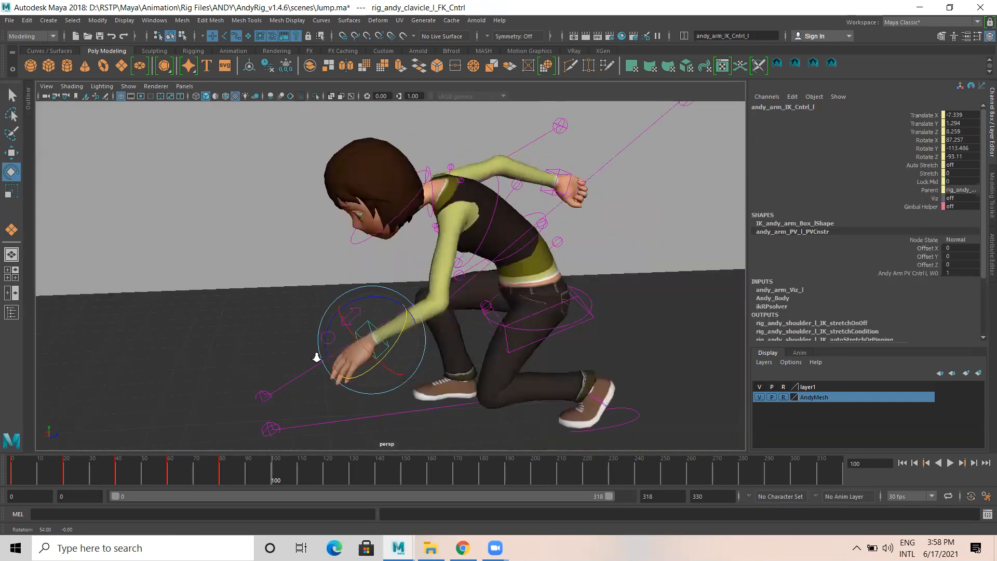
key(w)
scroll(369, 254, up, 3)
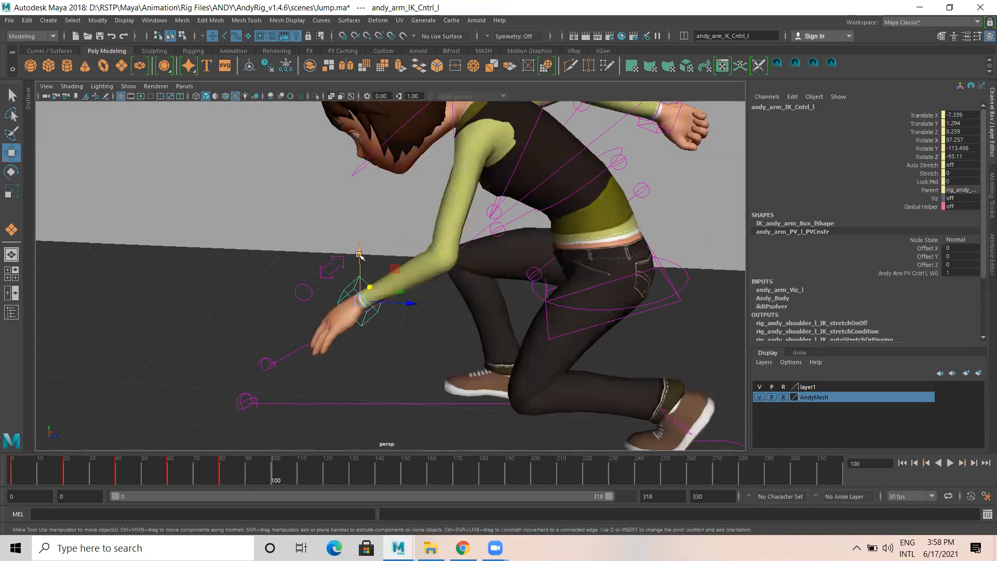
mouse_move(358, 263)
mouse_down()
mouse_move(370, 363)
mouse_move(490, 367)
mouse_move(506, 351)
mouse_move(591, 352)
mouse_move(556, 349)
mouse_move(481, 294)
mouse_up()
mouse_move(350, 256)
alt+mouse_down()
mouse_move(482, 278)
mouse_move(409, 285)
alt+mouse_up()
mouse_move(476, 290)
alt+mouse_down()
mouse_move(568, 292)
mouse_move(617, 319)
mouse_move(775, 268)
alt+mouse_up()
mouse_move(477, 346)
alt+mouse_down()
mouse_move(532, 328)
mouse_move(300, 328)
alt+mouse_up()
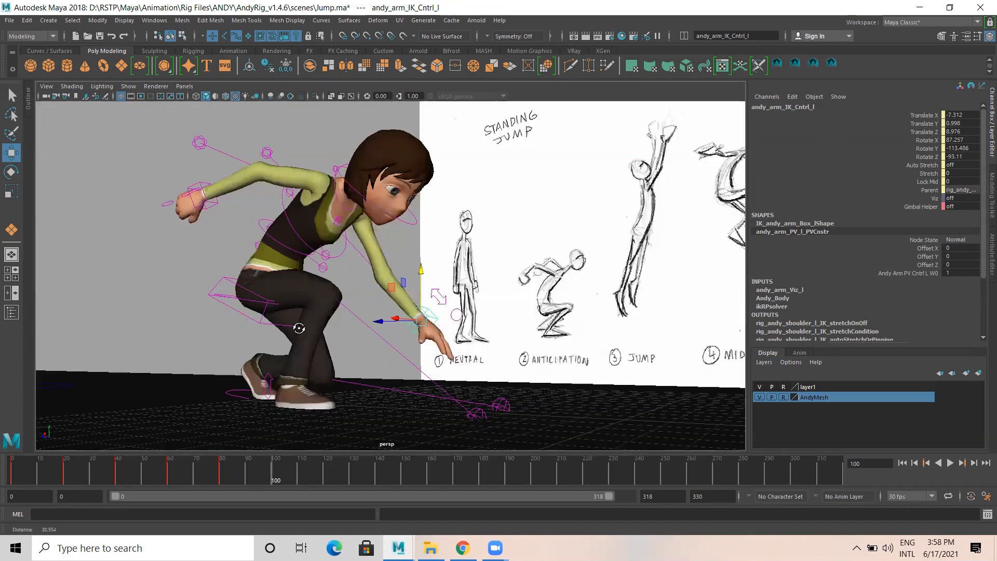
Raise the right foot's IK control slightly to about Translate Y -0.27.
mouse_move(369, 329)
alt+mouse_down()
mouse_move(355, 307)
mouse_move(340, 324)
alt+mouse_up()
mouse_move(340, 395)
alt+mouse_down()
mouse_move(335, 416)
mouse_move(310, 404)
alt+mouse_up()
click(310, 405)
scroll(332, 382, up, 2)
alt+middle_drag(332, 382, 326, 364)
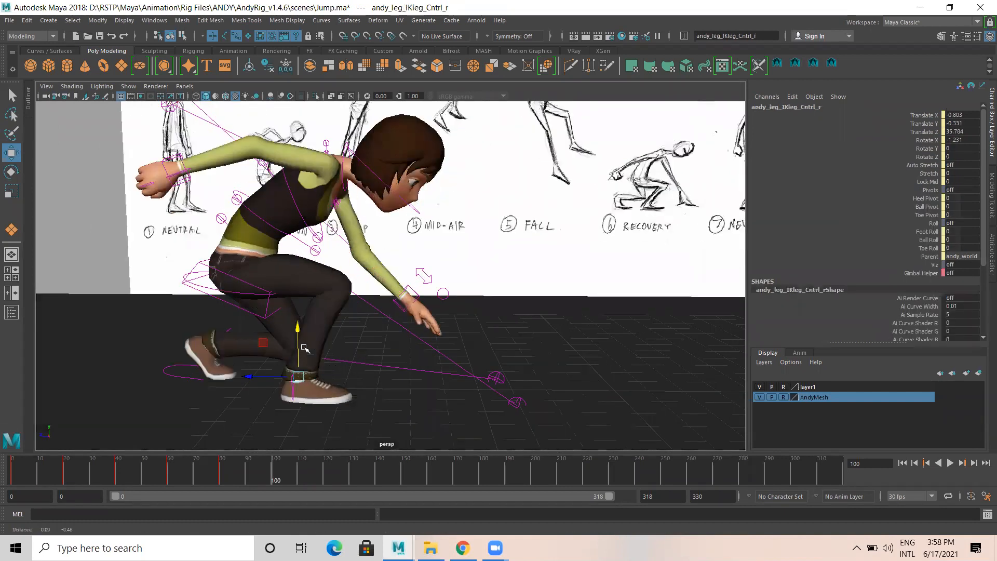
drag(297, 326, 297, 324)
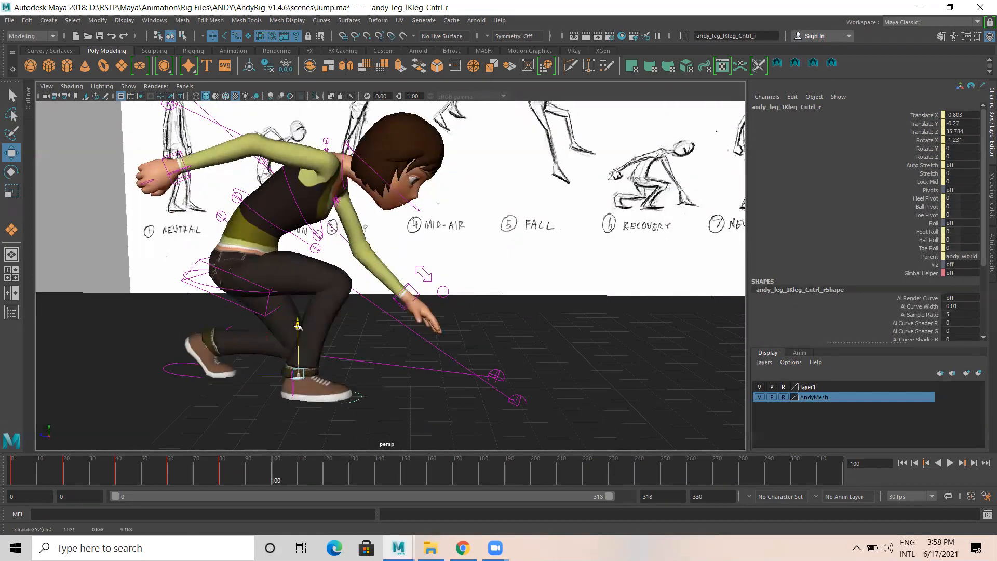
Select all of the rig's controls and key the recovery pose at frame 100.
click(833, 63)
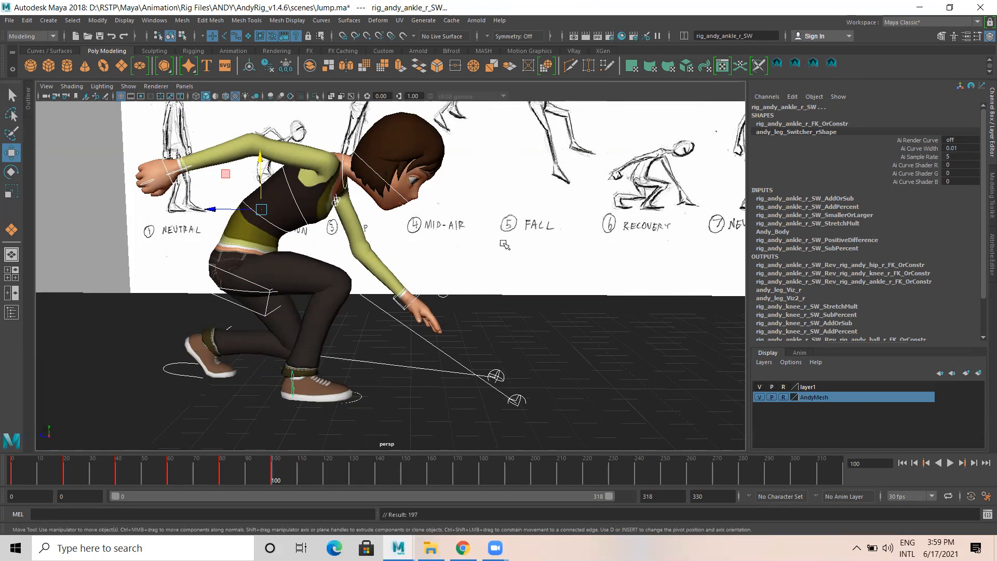
alt+right_drag(505, 245, 319, 271)
alt+drag(319, 271, 206, 264)
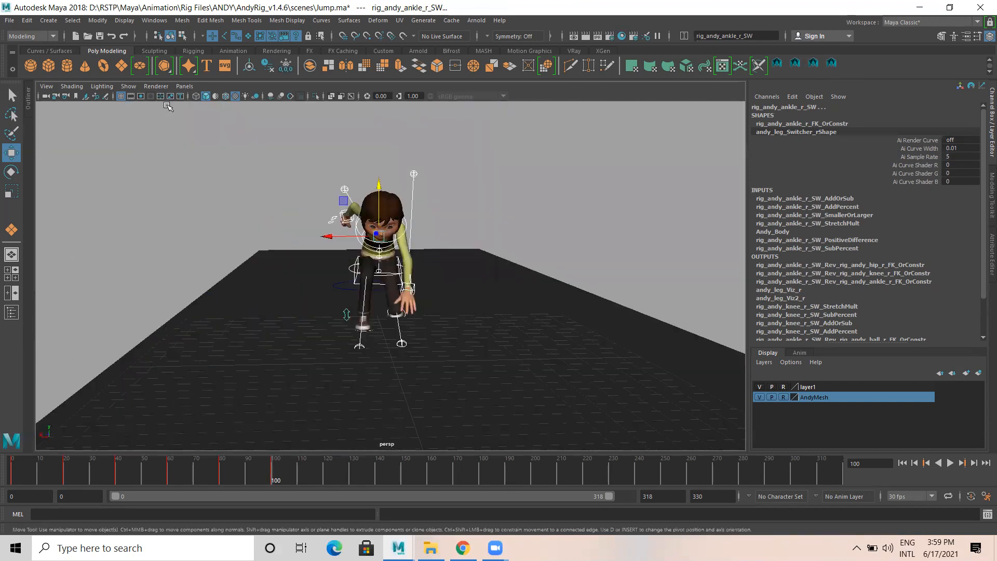
Hide the NURBS curves in the perspective view and clear the selection.
click(127, 86)
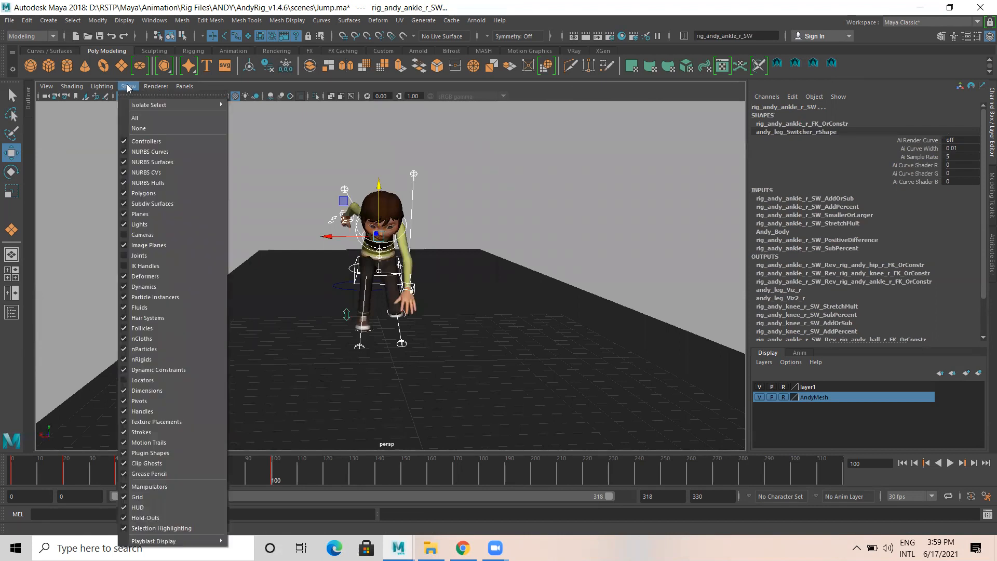
click(154, 152)
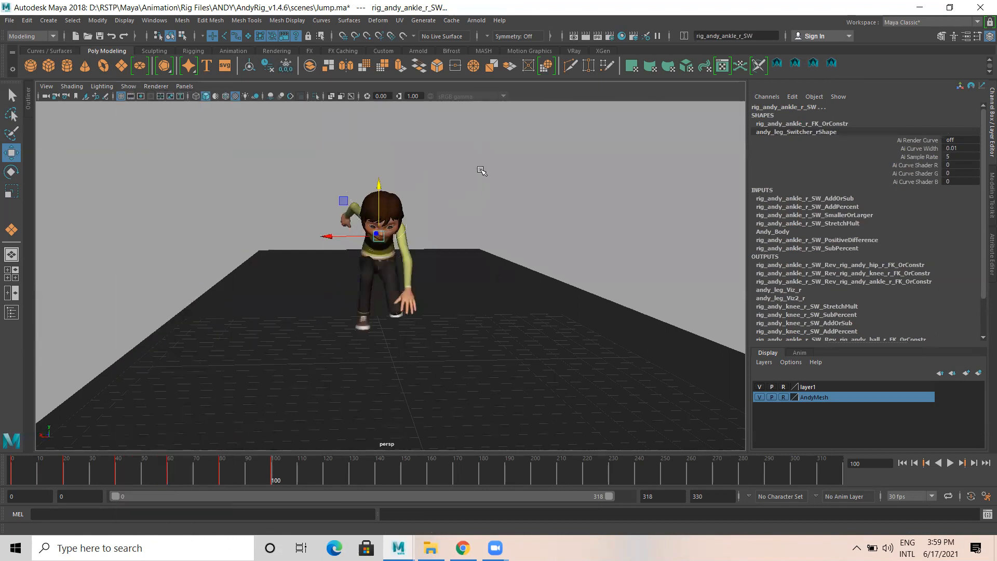
click(481, 207)
Examine the recovery pose from several angles and scrub the timeline from frame 0 to review the jump.
mouse_move(481, 208)
alt+mouse_down()
mouse_move(597, 199)
mouse_move(558, 204)
alt+mouse_up()
mouse_move(386, 216)
alt+mouse_down()
mouse_move(258, 230)
mouse_move(246, 269)
alt+mouse_up()
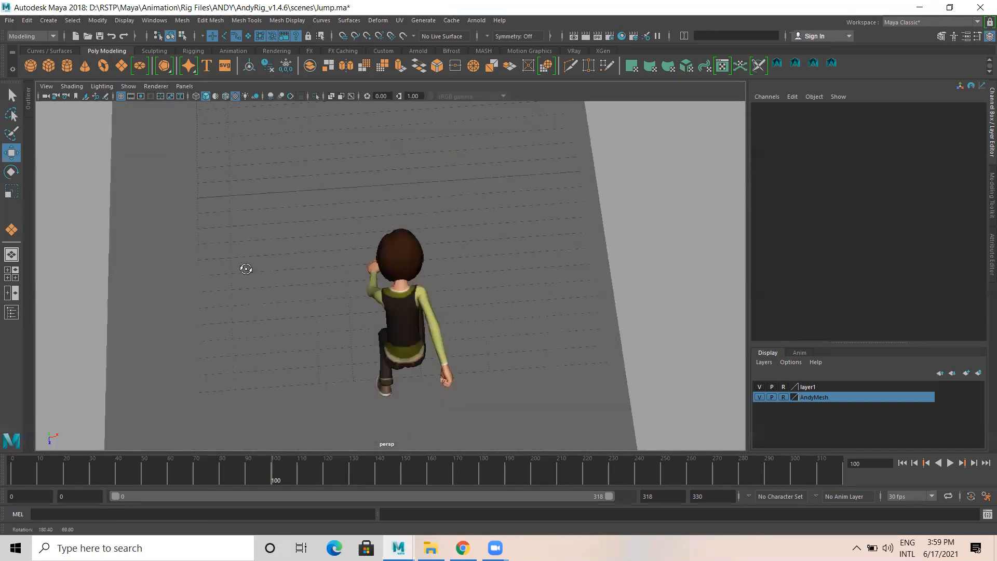
mouse_move(524, 219)
alt+mouse_down()
mouse_move(434, 213)
mouse_move(442, 190)
mouse_move(322, 220)
mouse_move(419, 188)
mouse_move(419, 200)
mouse_move(341, 252)
mouse_move(425, 252)
alt+mouse_up()
mouse_move(556, 202)
alt+mouse_down()
mouse_move(485, 213)
mouse_move(431, 259)
alt+mouse_up()
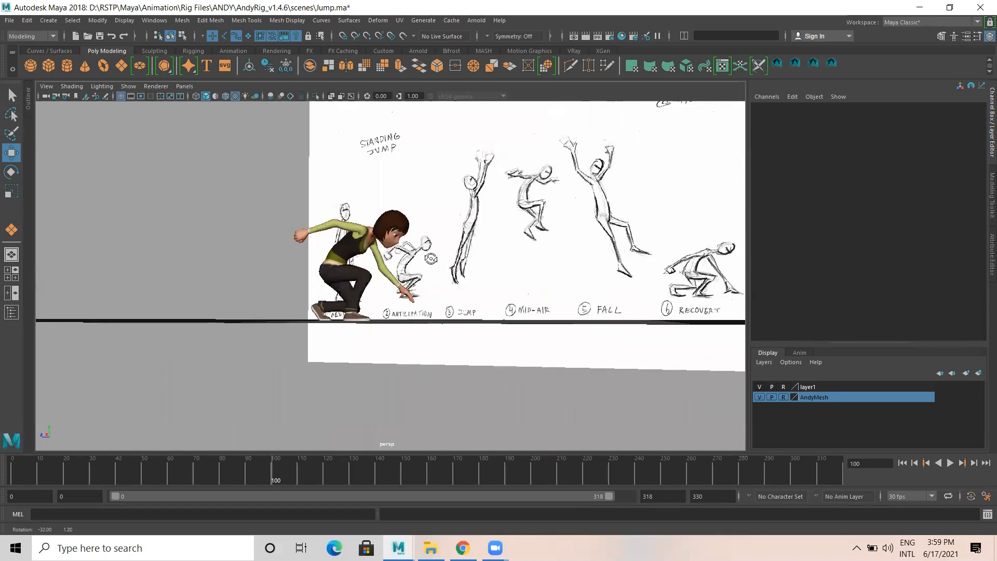
alt+drag(335, 331, 328, 335)
drag(218, 475, 10, 461)
alt+right_drag(286, 309, 287, 400)
drag(16, 477, 210, 462)
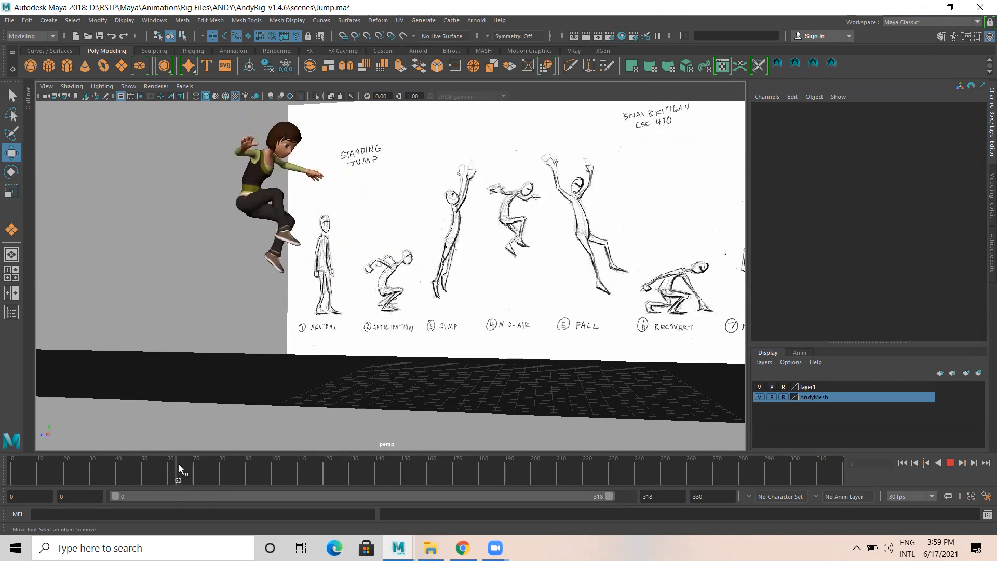
Go to frame 80 and show the NURBS curves again in the perspective view.
mouse_move(206, 465)
mouse_down()
mouse_move(248, 465)
mouse_move(222, 468)
mouse_up()
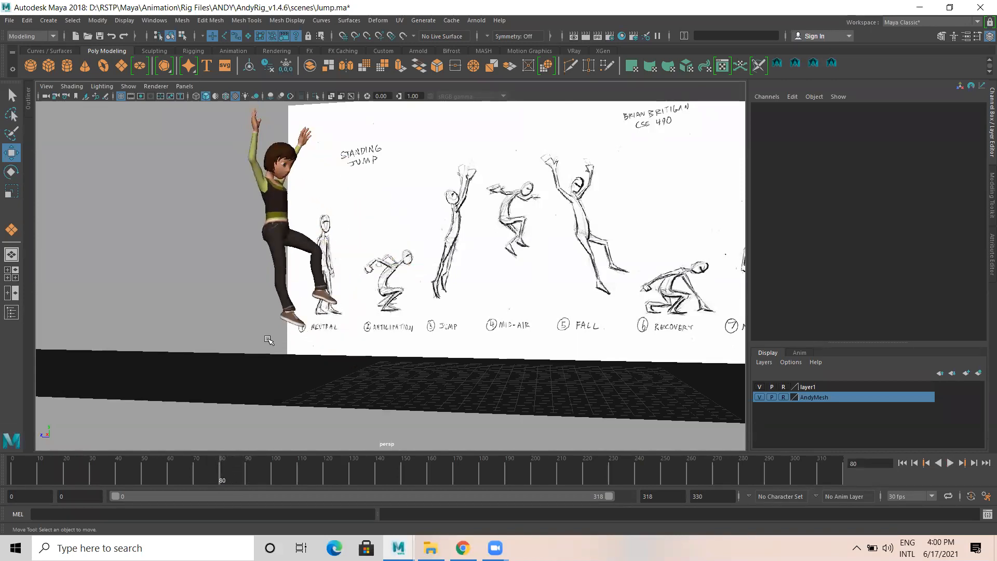
scroll(270, 336, up, 3)
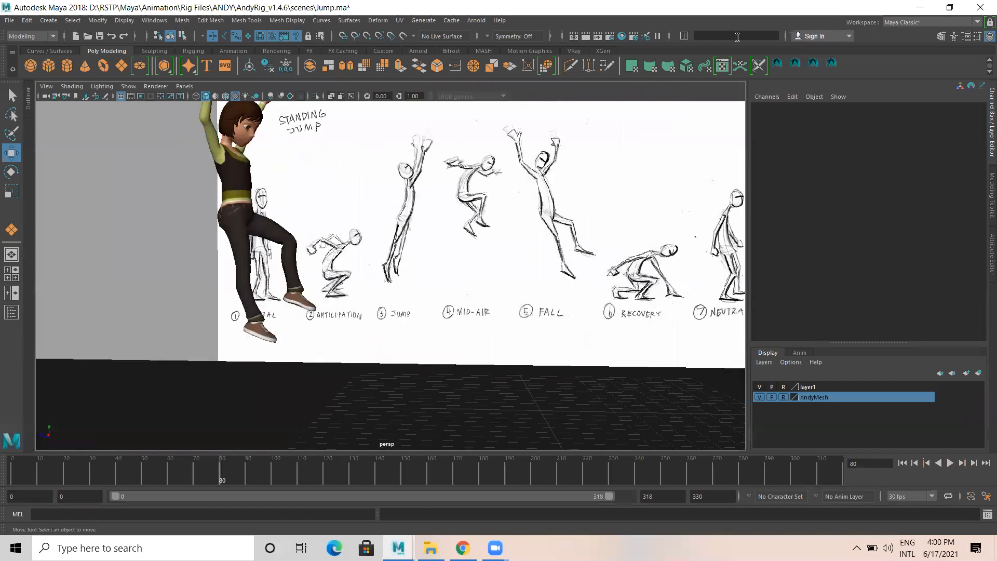
click(128, 86)
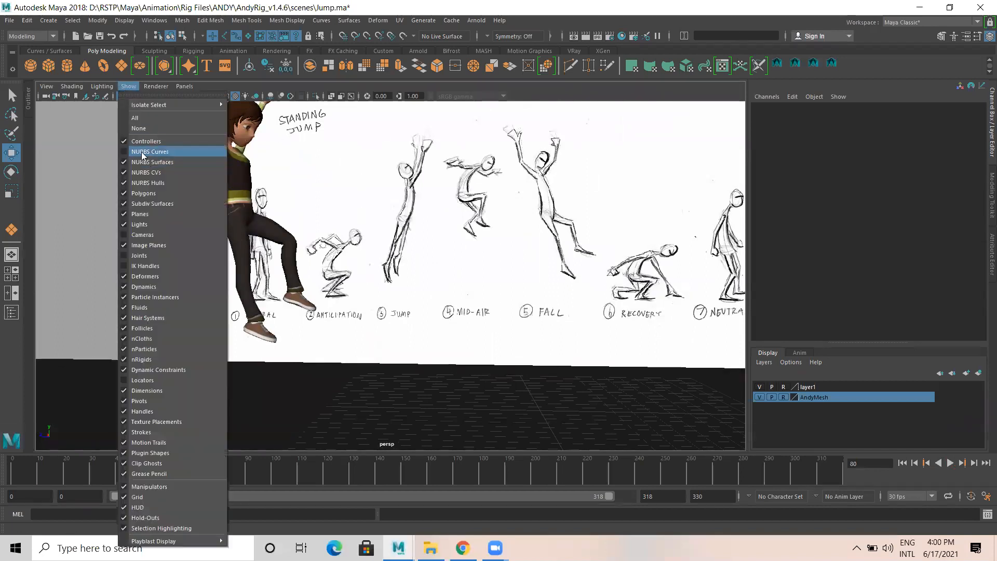
click(141, 152)
Raise the right foot's IK control and move it forward to about Translate Y 9.49, Translate Z 23.8, and key it at frame 80.
click(264, 340)
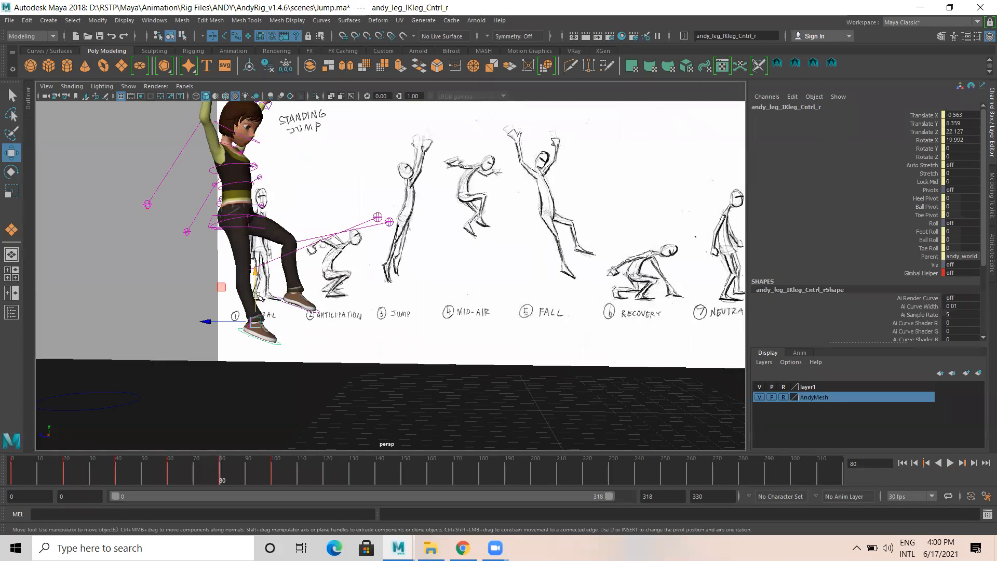
drag(254, 271, 255, 261)
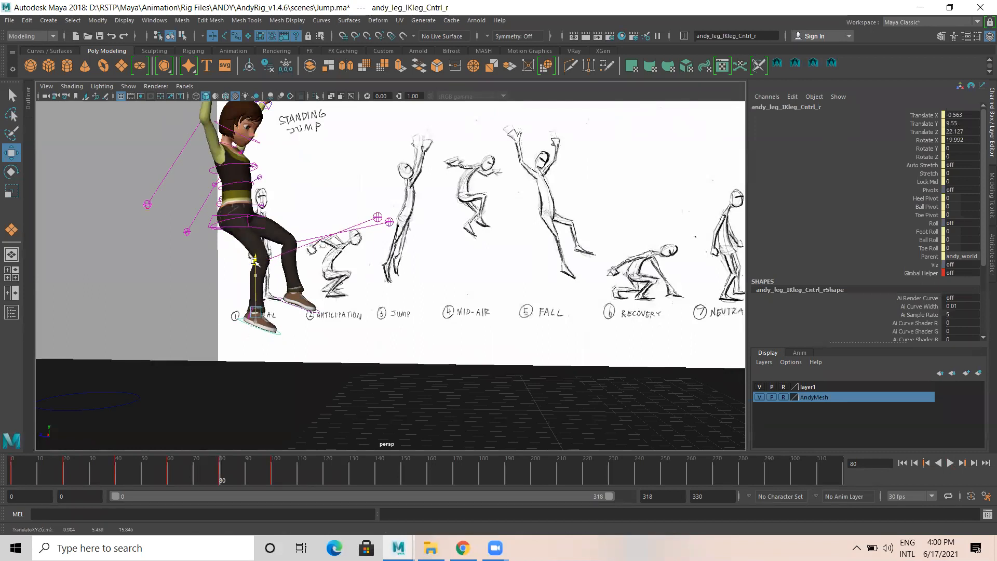
drag(213, 313, 227, 315)
key(s)
alt+drag(278, 287, 315, 305)
alt+drag(255, 417, 233, 440)
drag(179, 480, 220, 472)
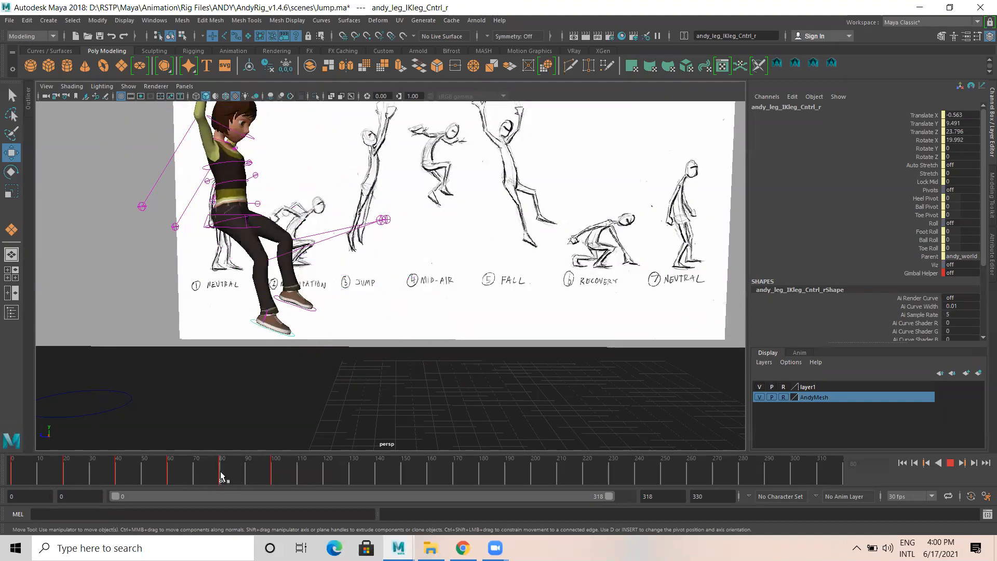
Move the right foot's IK control further forward and up to about Translate Y 10.54, Translate Z 25.86.
drag(232, 307, 244, 307)
drag(286, 263, 286, 253)
drag(235, 305, 239, 298)
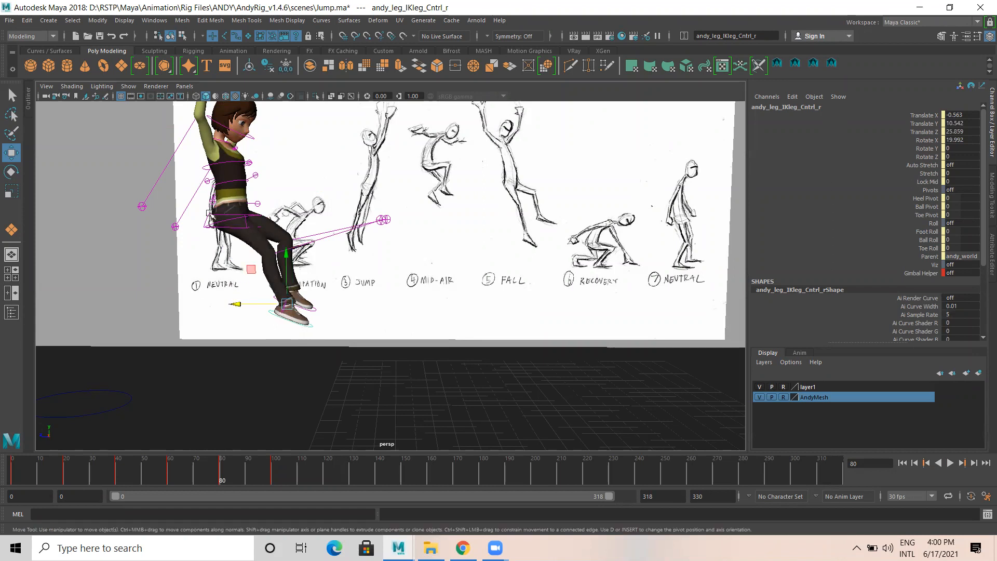
Try to shift the spine root control forward to about Translate Z 20.5.
click(210, 215)
mouse_move(188, 220)
mouse_down()
mouse_move(207, 220)
mouse_move(198, 221)
mouse_up()
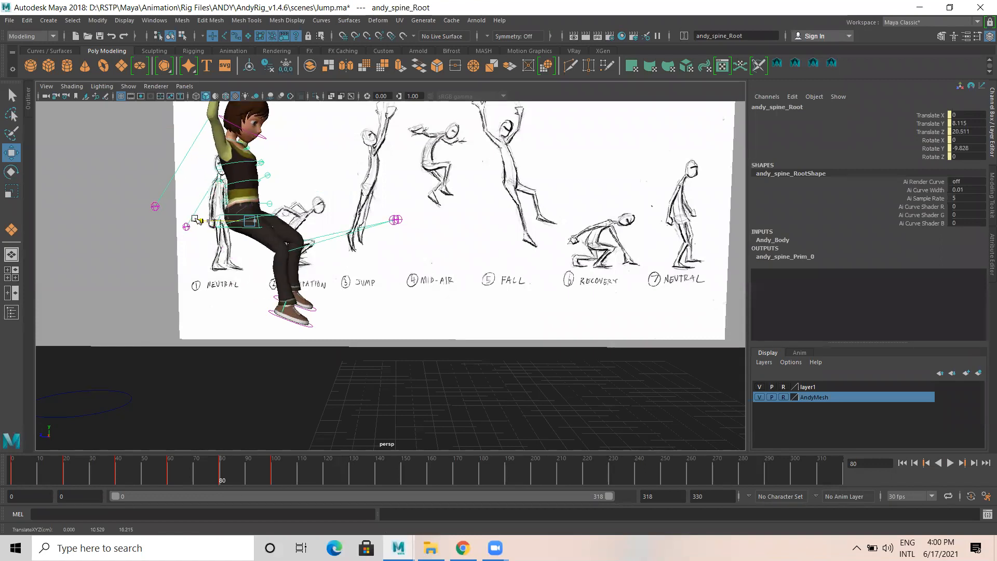
Lower the right foot's IK control to Translate Y 9.775, level the foot at about Rotate X 1.44, and key it at frame 80.
click(309, 326)
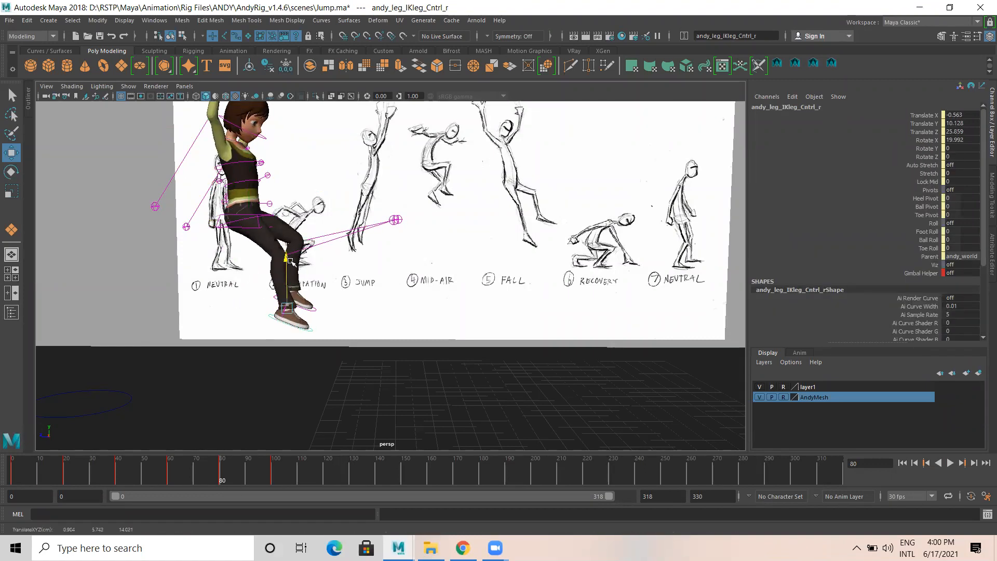
mouse_move(232, 468)
mouse_down()
mouse_move(155, 457)
mouse_move(240, 465)
mouse_move(220, 469)
mouse_up()
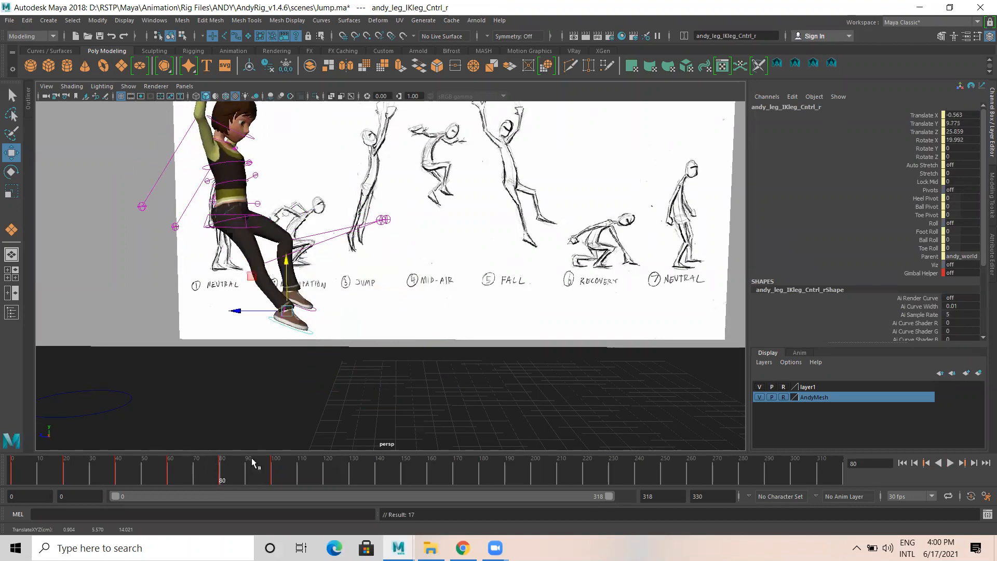
key(e)
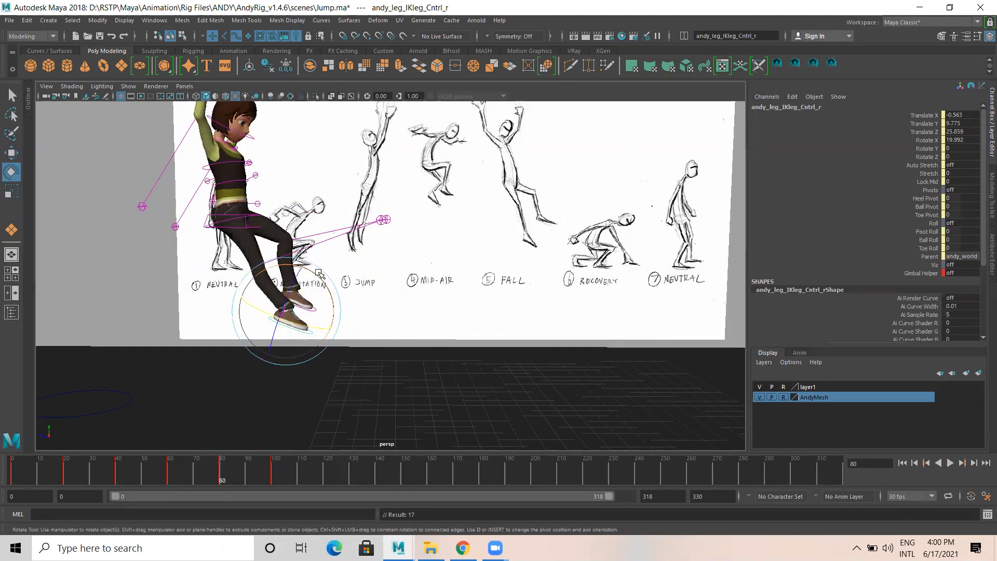
mouse_move(317, 276)
mouse_down()
mouse_move(311, 265)
mouse_move(326, 285)
mouse_move(317, 276)
mouse_up()
key(s)
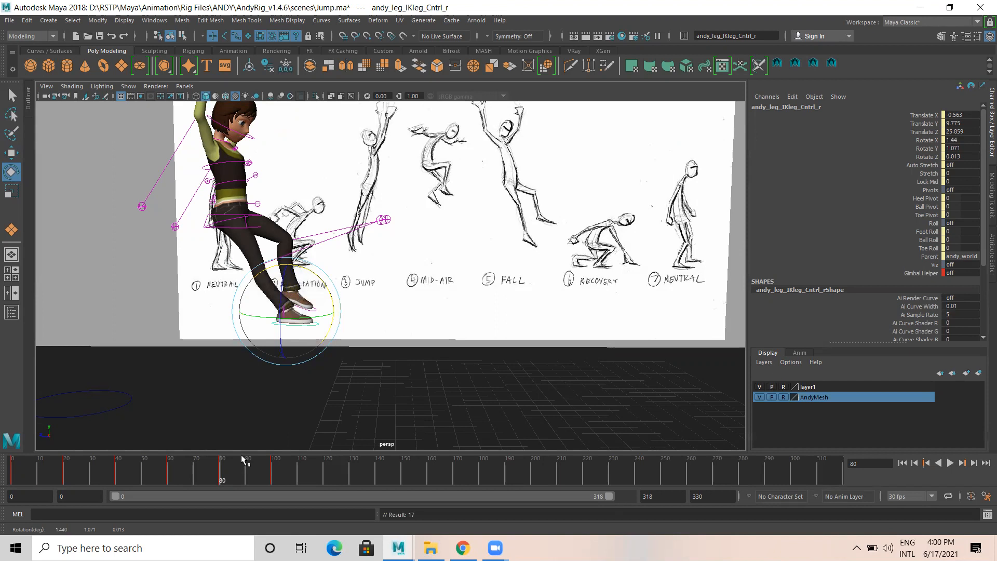
drag(168, 473, 219, 472)
Try to shift the spine root control forward to about Translate Z 19.87 at frame 80.
key(w)
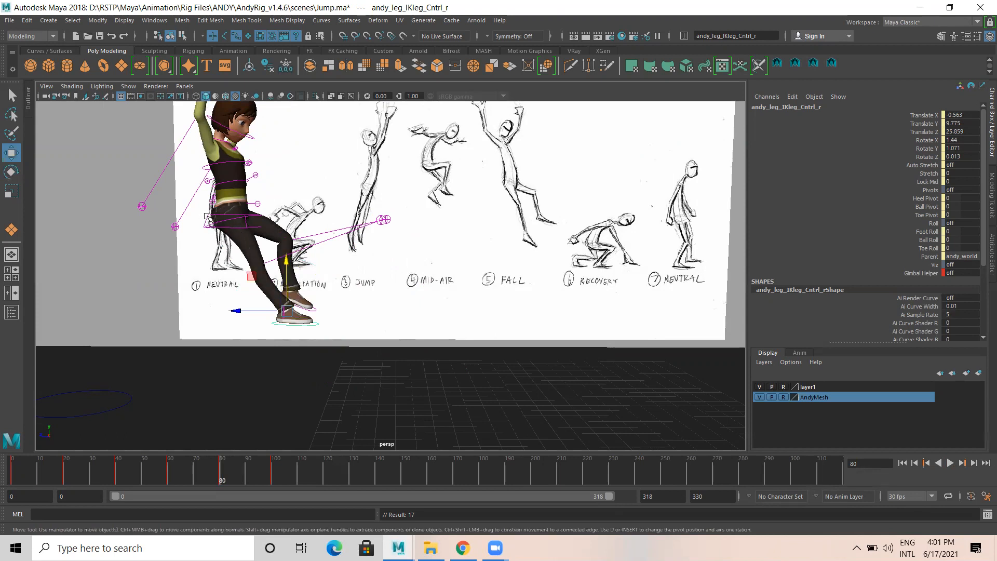
click(208, 217)
alt+drag(182, 220, 193, 220)
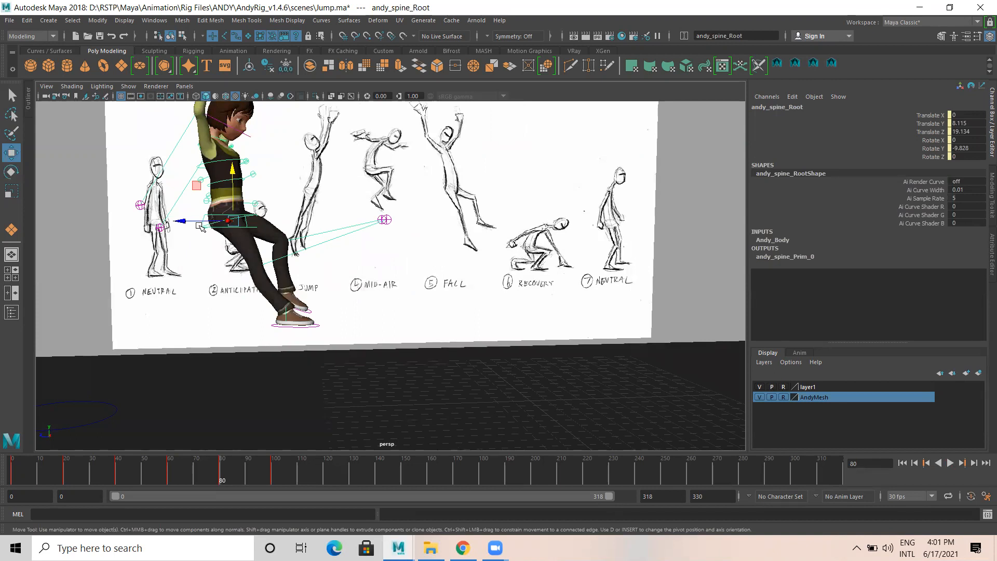
drag(185, 221, 193, 221)
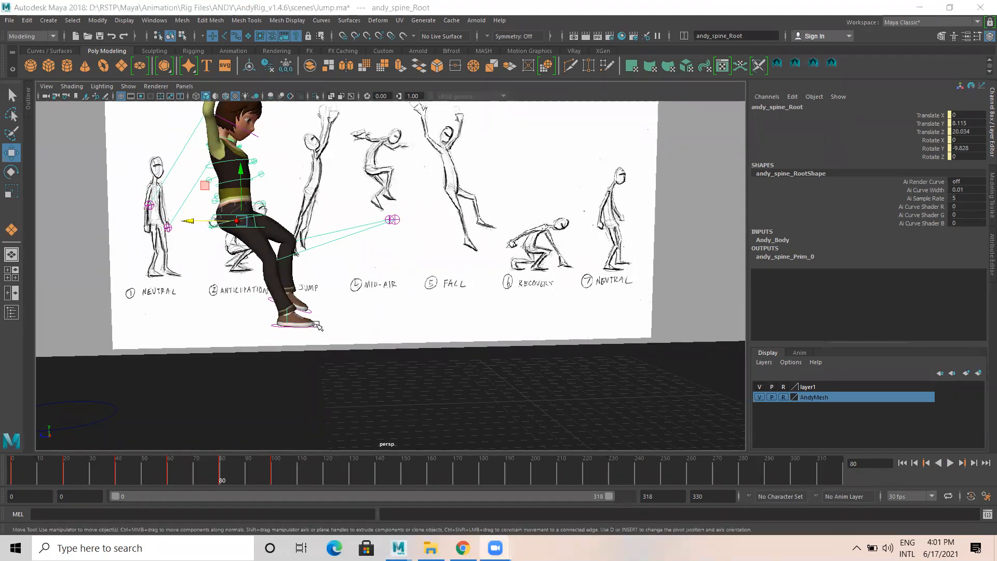
click(189, 220)
drag(189, 220, 186, 220)
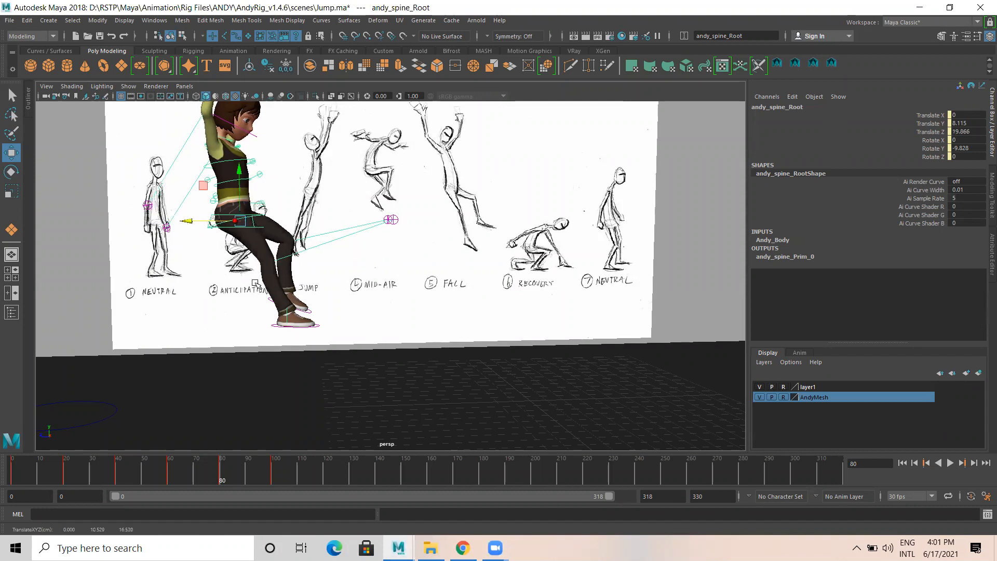
Adjust the right foot's IK control to about Translate Y 9.83, Translate Z 26.14 and key it at frame 80.
click(312, 326)
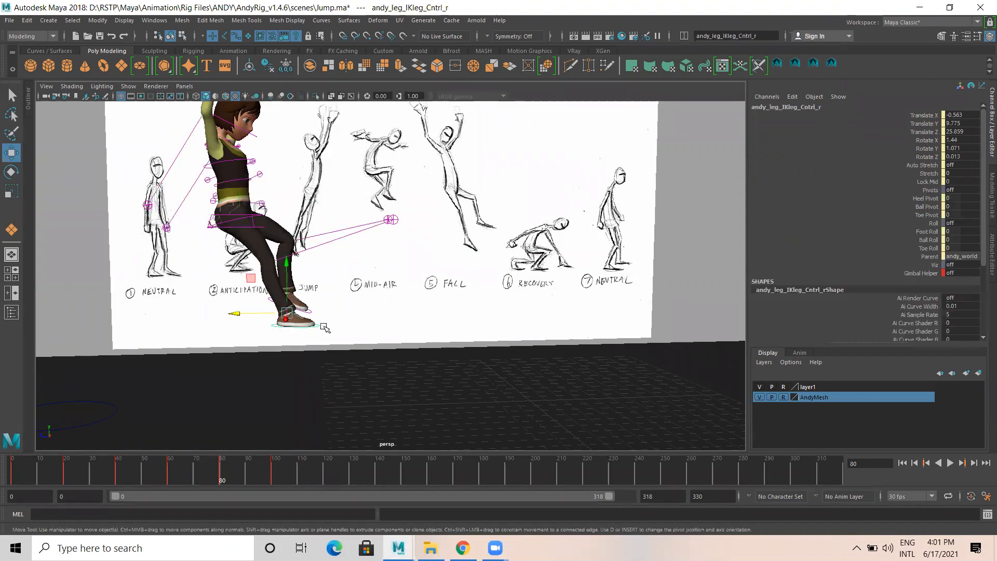
drag(285, 265, 286, 261)
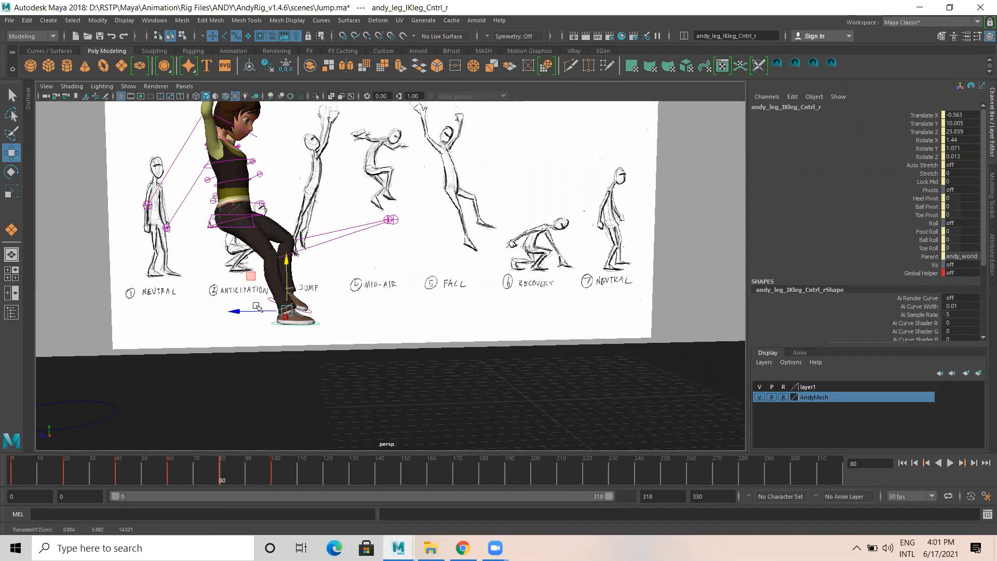
drag(235, 312, 239, 313)
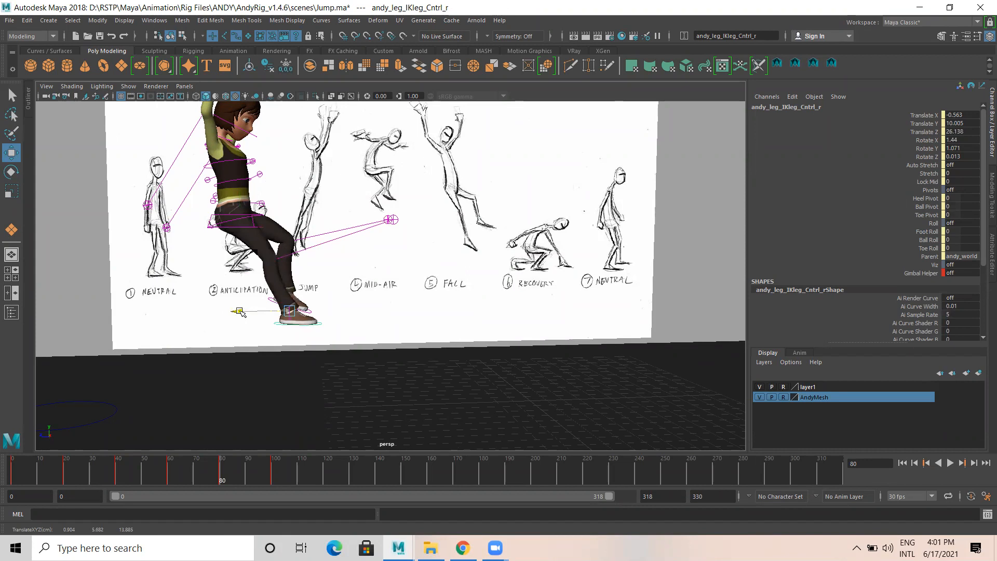
drag(292, 257, 291, 258)
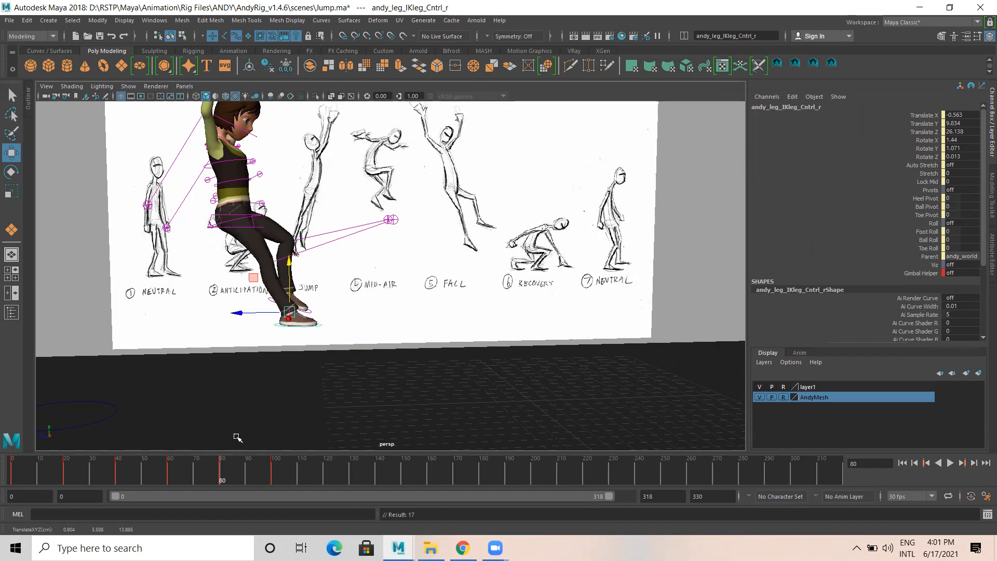
Review the motion from the fall at frame 80 towards the recovery at frame 95 from several angles.
key(alt+v)
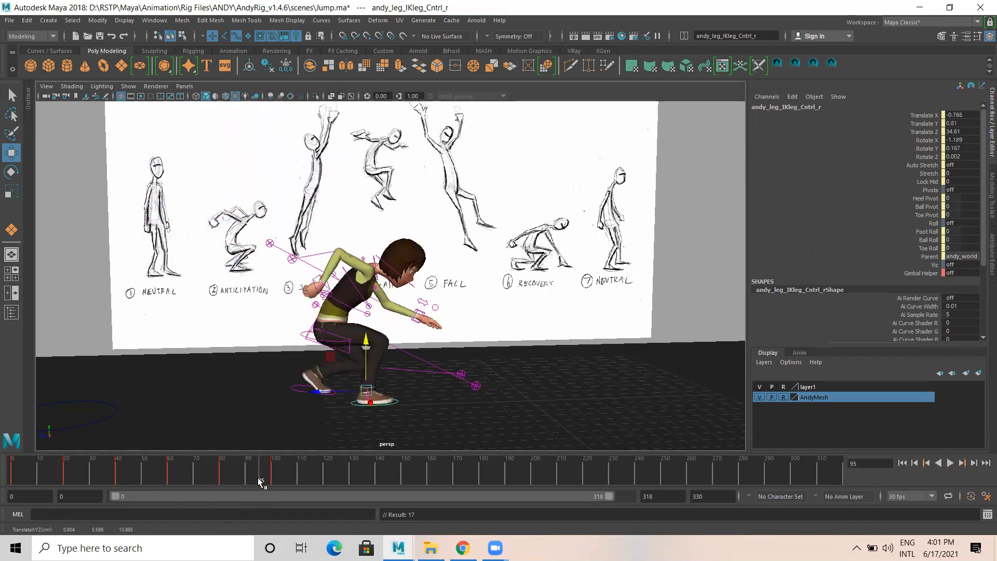
click(224, 479)
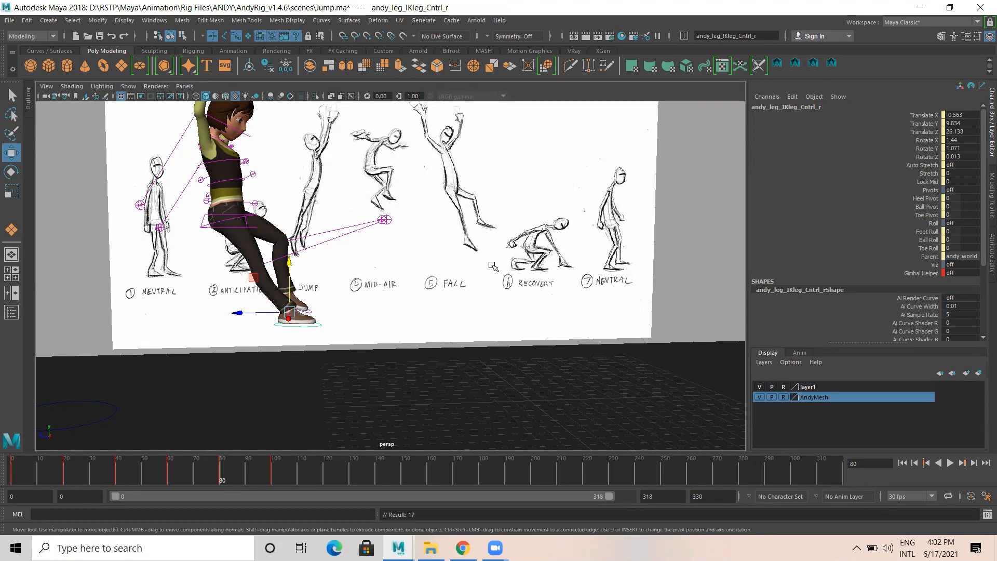
alt+drag(373, 295, 311, 336)
click(221, 470)
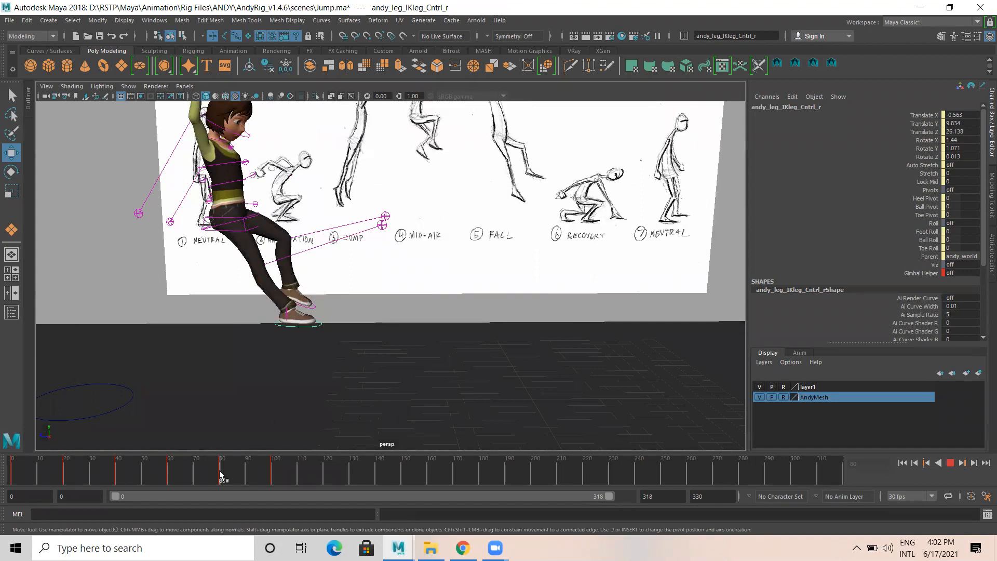
key(alt+v)
drag(251, 472, 258, 473)
alt+drag(419, 250, 401, 246)
alt+drag(404, 329, 339, 322)
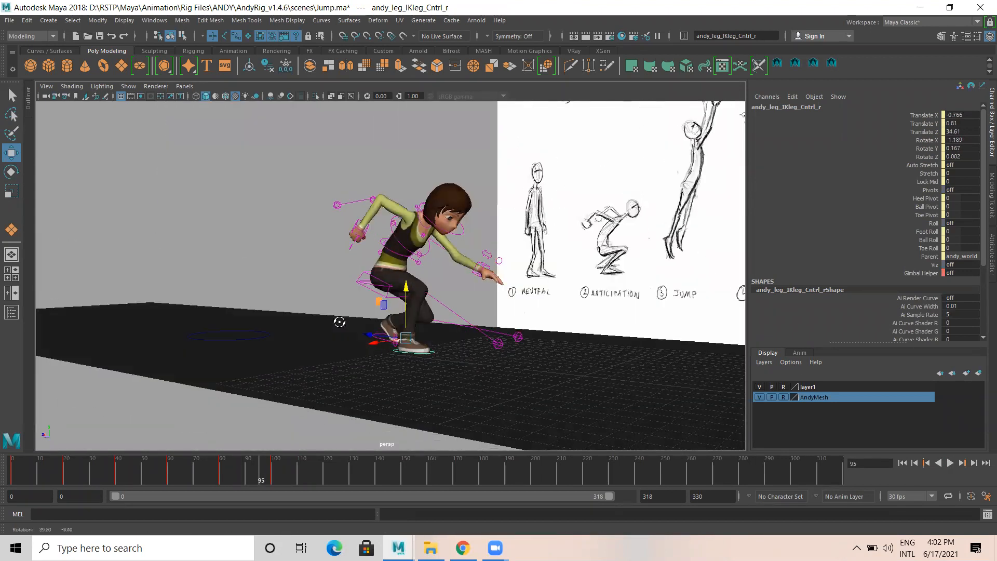
mouse_move(238, 484)
mouse_down()
mouse_move(216, 475)
mouse_move(246, 482)
mouse_up()
mouse_move(322, 363)
alt+mouse_down()
mouse_move(374, 359)
mouse_move(284, 427)
alt+mouse_up()
drag(233, 473, 222, 472)
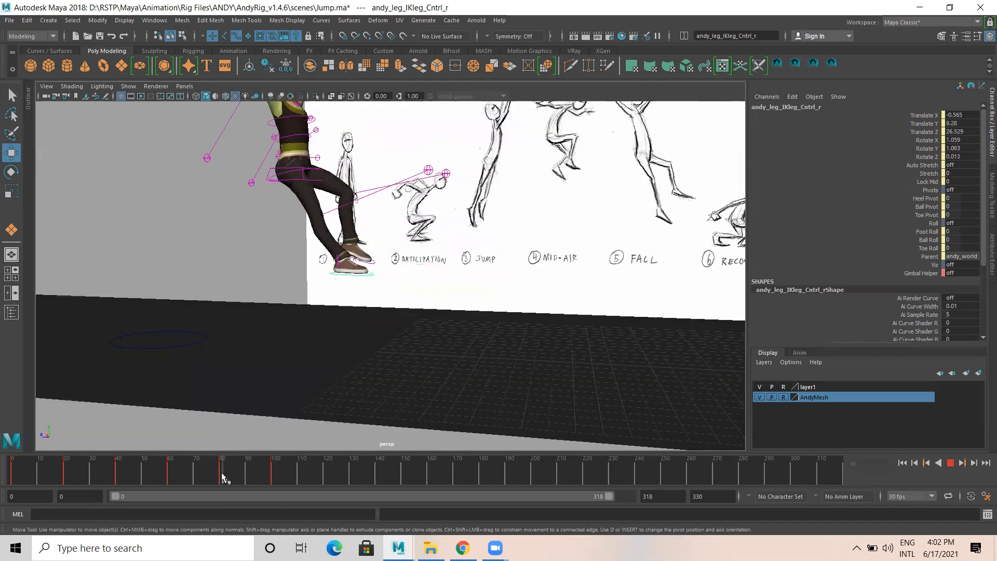
mouse_move(276, 327)
alt+mouse_down()
mouse_move(299, 329)
mouse_move(291, 312)
mouse_move(296, 363)
alt+mouse_up()
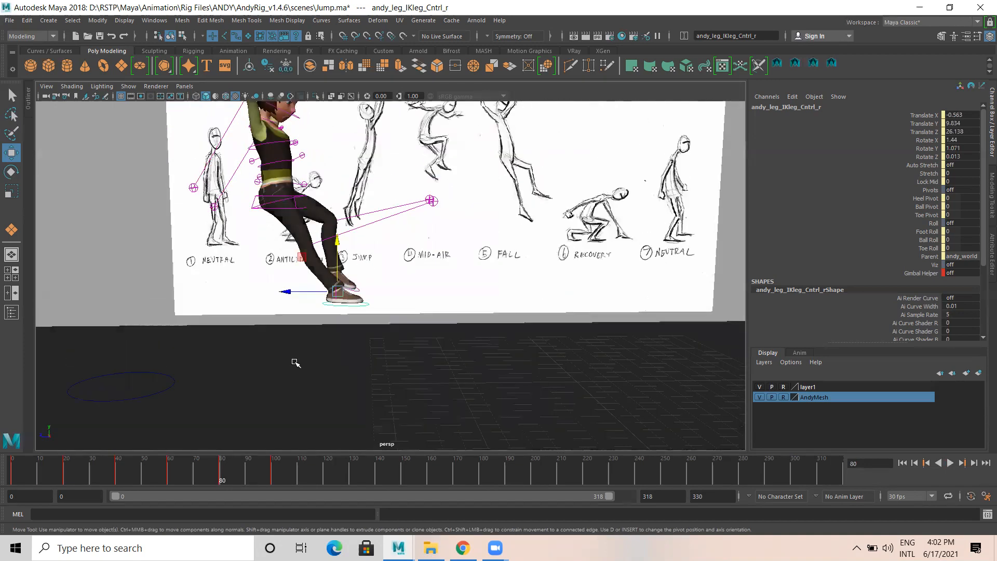
Try to move the spine root control forward to about Translate Z 20.78 at frame 80.
click(255, 199)
drag(233, 199, 245, 200)
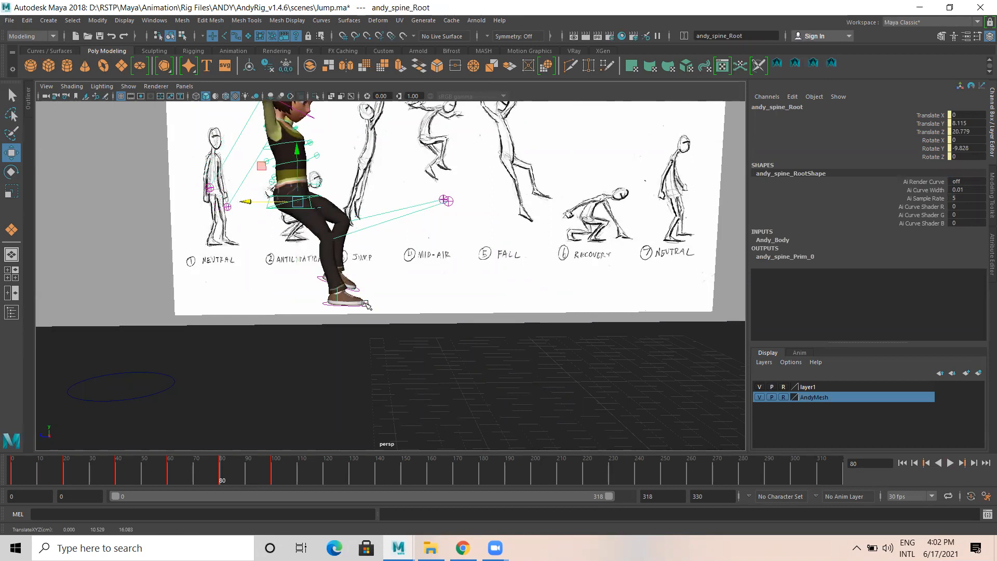
Tilt the right foot's IK control to about Rotate X 21.4, key it at frame 80, and review the landing.
click(365, 304)
key(e)
drag(365, 257, 311, 306)
alt+drag(222, 310, 301, 304)
key(s)
drag(210, 478, 273, 481)
alt+right_drag(322, 326, 250, 318)
alt+drag(312, 321, 359, 304)
mouse_move(212, 475)
mouse_down()
mouse_move(141, 482)
mouse_move(252, 482)
mouse_move(166, 478)
mouse_move(235, 479)
mouse_move(223, 479)
mouse_up()
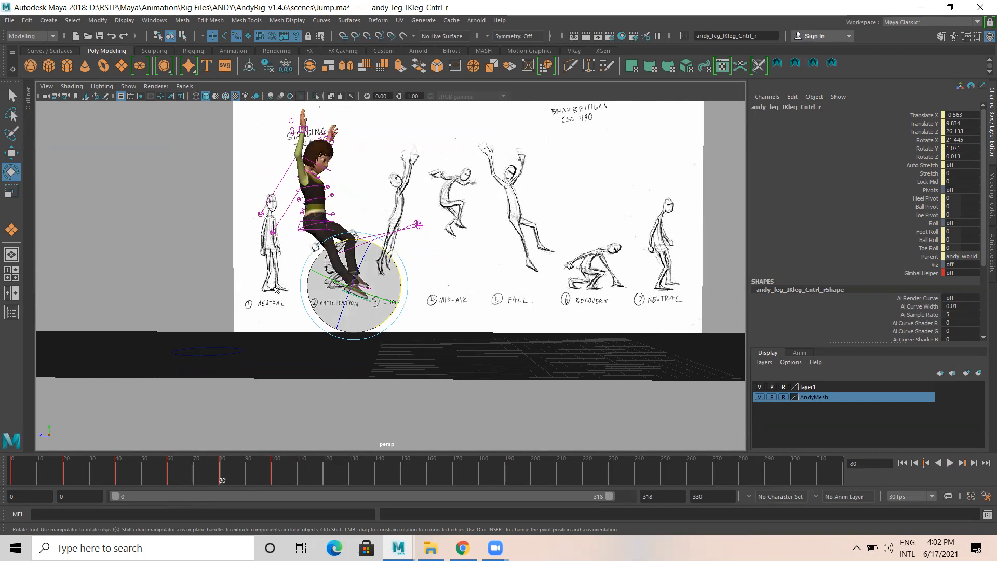
Shift the right foot's IK control slightly back at frame 80 and review the motion up to frame 100.
scroll(368, 311, up, 2)
key(w)
drag(294, 288, 269, 293)
drag(161, 486, 256, 471)
alt+drag(333, 322, 291, 369)
mouse_move(231, 463)
mouse_down()
mouse_move(181, 468)
mouse_move(274, 475)
mouse_up()
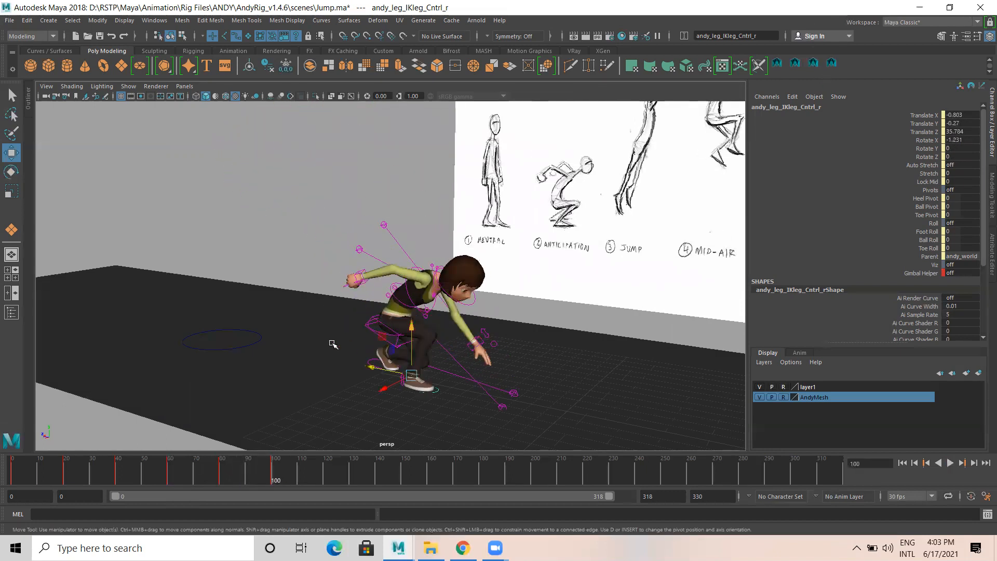
At frame 120, move the right foot's IK control forward to about Translate Z 36.4.
alt+drag(334, 345, 517, 304)
alt+right_drag(453, 294, 437, 339)
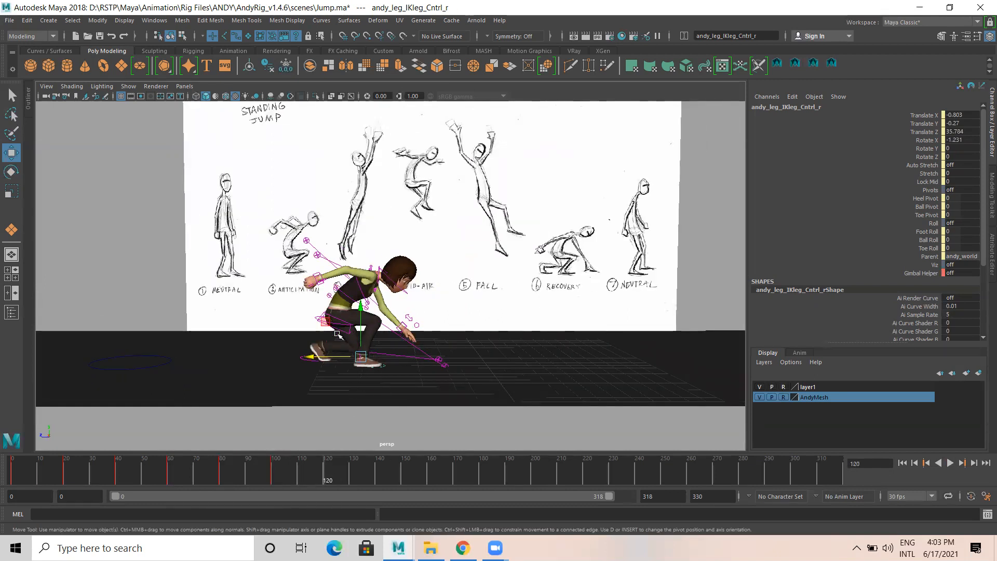
alt+drag(337, 334, 315, 356)
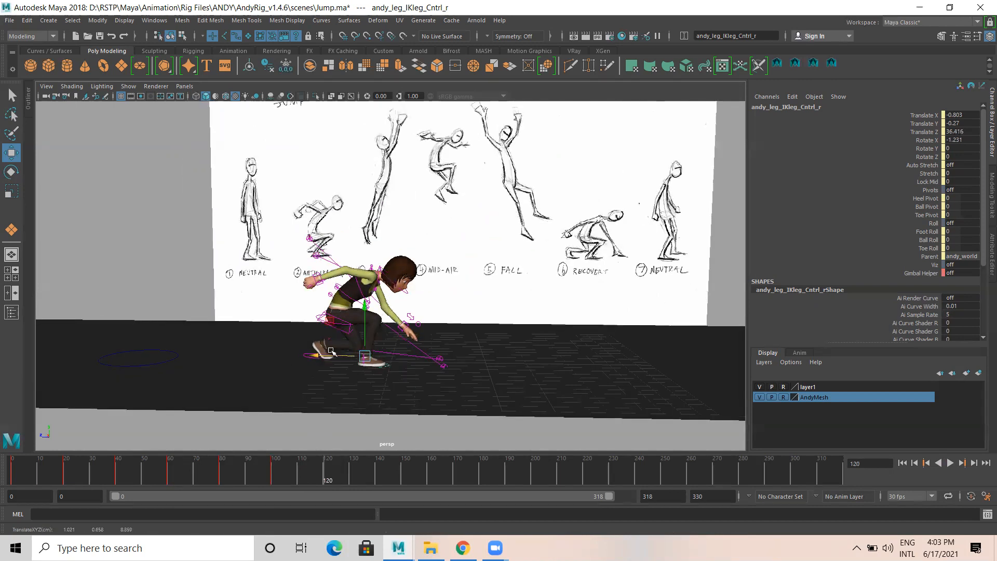
Move the left foot's IK control forward to about Translate Z 40.2 and set its Foot Roll to 0.
click(306, 355)
drag(271, 348, 324, 348)
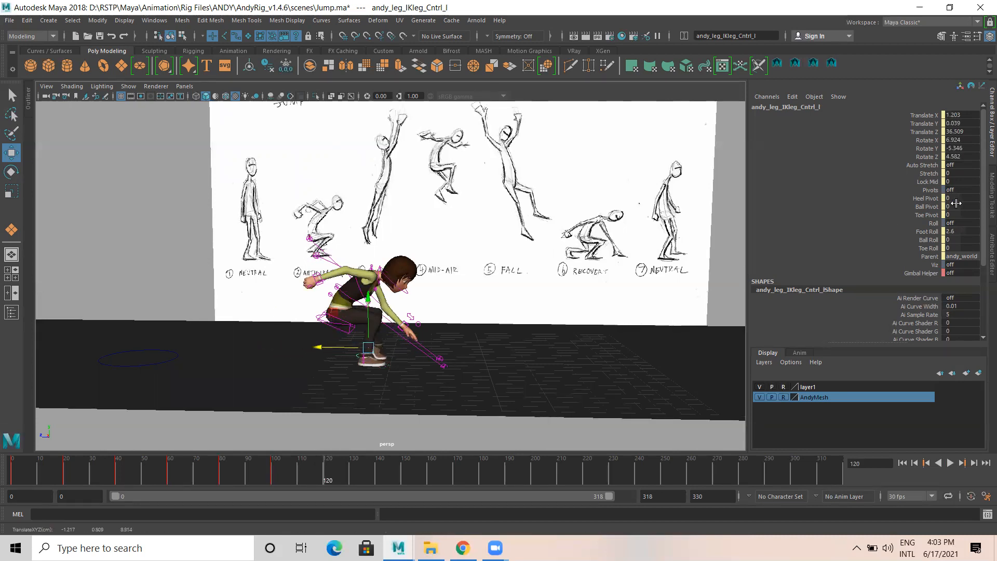
double_click(960, 229)
text(0)
key(Return)
drag(316, 347, 341, 350)
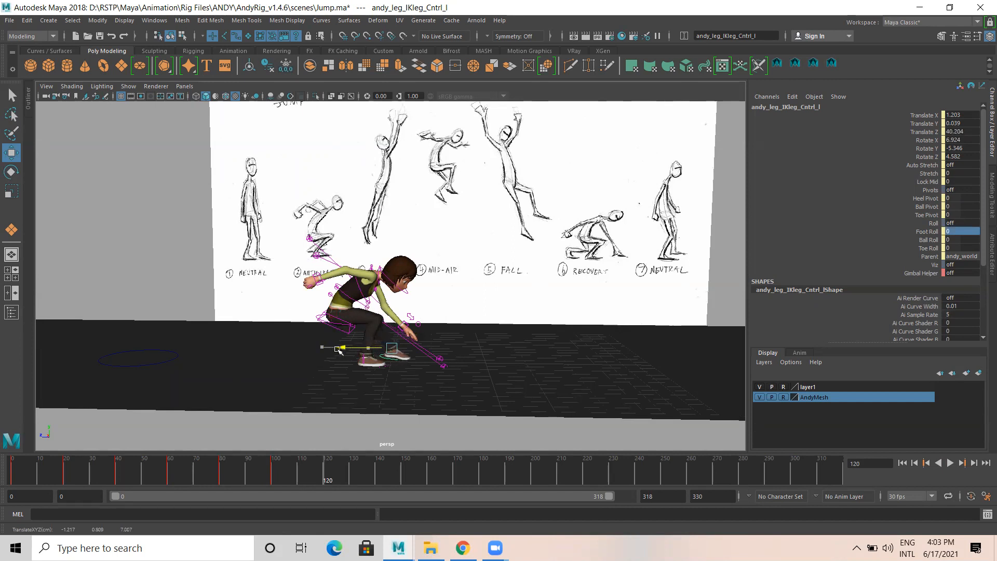
Flatten the left foot by setting its IK control's Rotate X to 0.
key(e)
drag(422, 318, 411, 315)
click(976, 139)
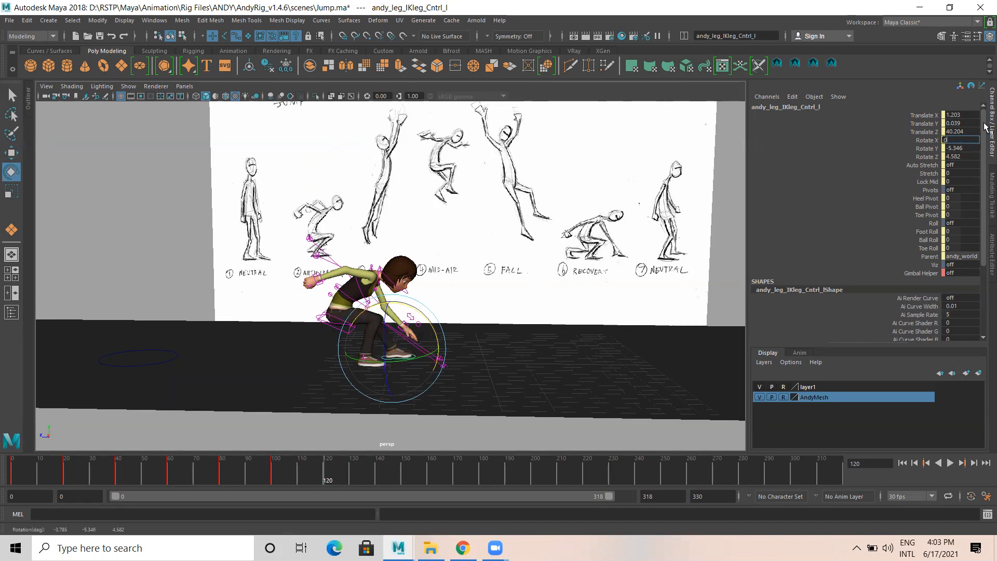
key(Return)
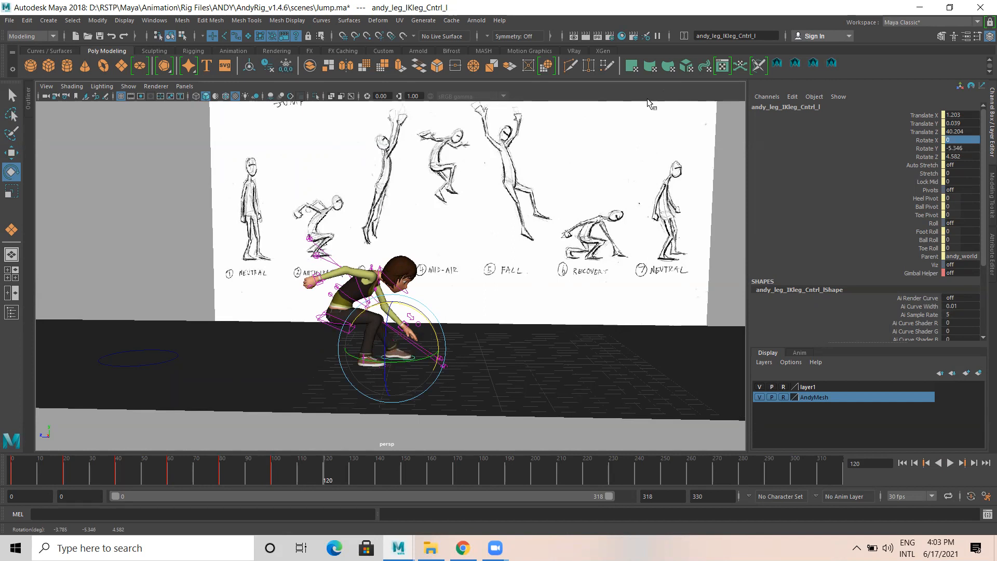
Raise the spine root control above the feet to about Translate Y -0.3, Z 36.9 and rotate it upright to about Rotate X 0.8.
key(w)
drag(392, 291, 351, 331)
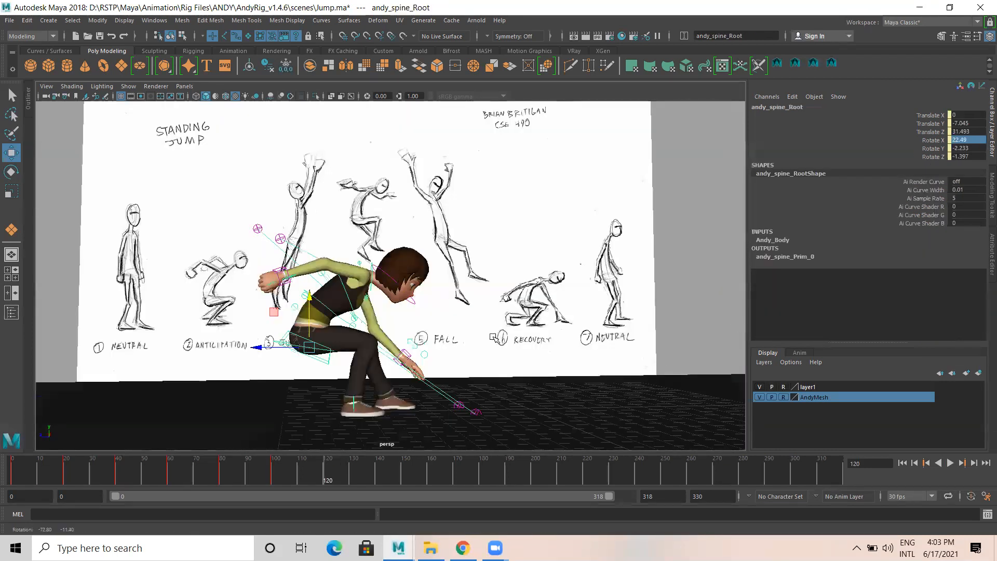
scroll(340, 347, down, 3)
alt+drag(363, 341, 348, 285)
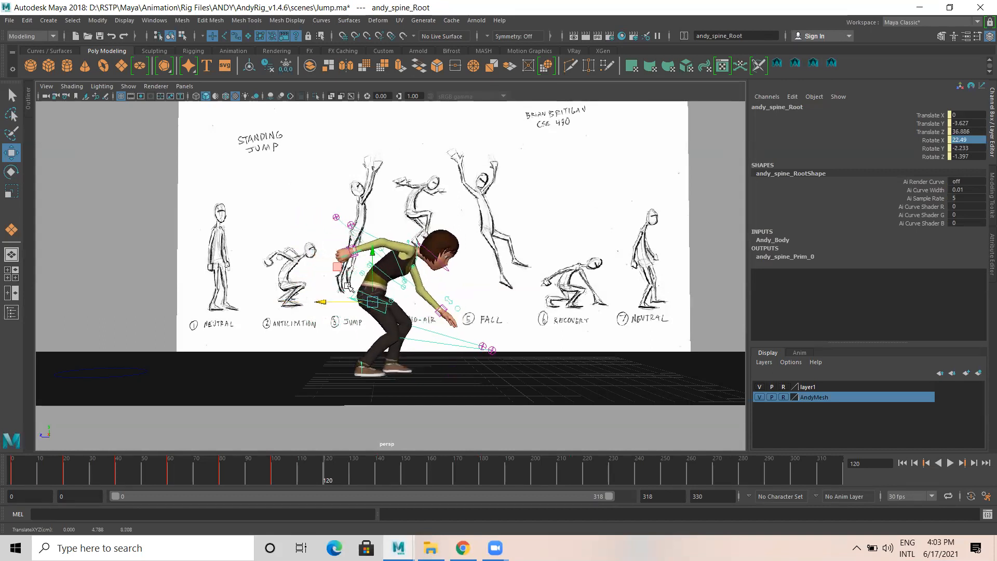
drag(369, 253, 376, 232)
key(e)
key(w)
alt+drag(428, 300, 325, 309)
alt+right_drag(325, 309, 521, 312)
alt+drag(521, 312, 334, 296)
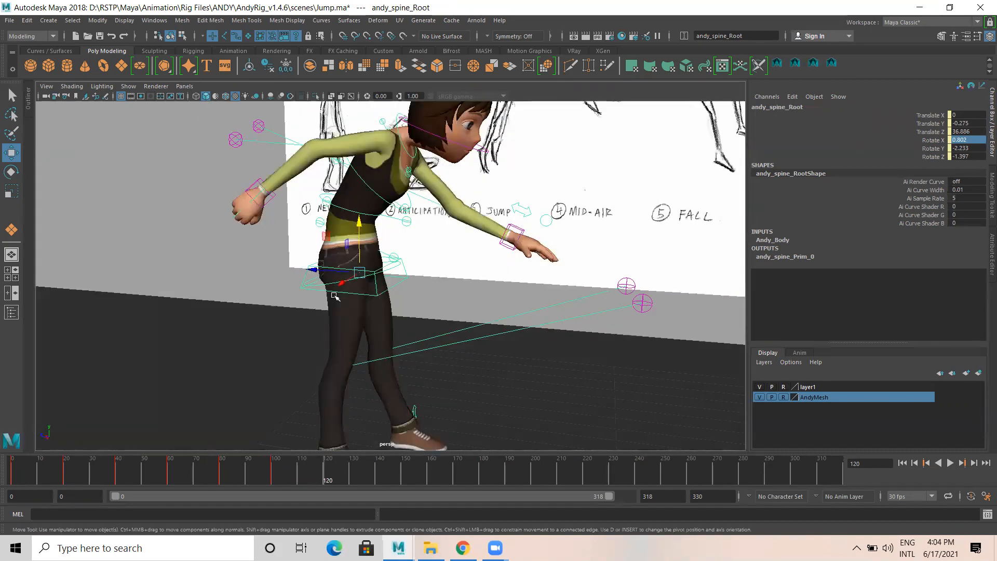
Rotate the hips control about X to level the pelvis for the standing pose at frame 120.
click(336, 284)
key(e)
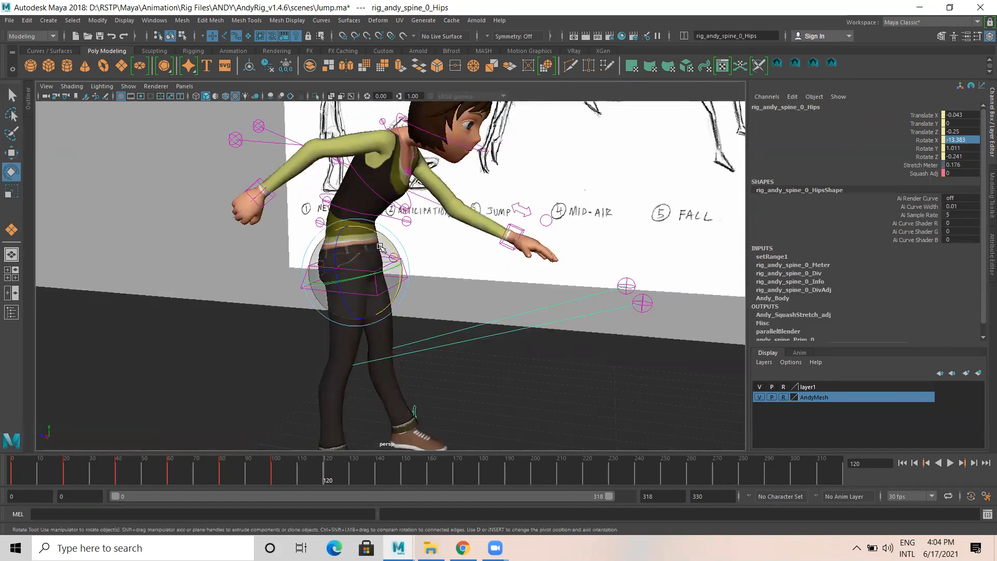
drag(382, 236, 386, 243)
alt+drag(340, 284, 382, 253)
alt+middle_drag(325, 256, 294, 289)
Select the spine FK controls together and rotate them back to straighten the torso.
click(301, 274)
alt+drag(335, 265, 323, 232)
key(q)
click(307, 249)
click(324, 214)
key(e)
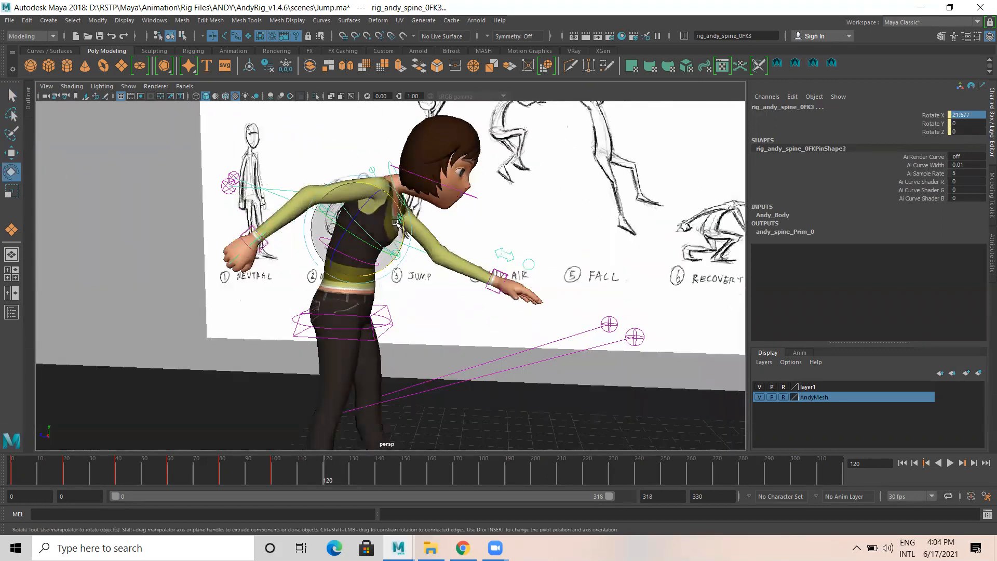
mouse_move(396, 208)
mouse_down()
mouse_move(400, 291)
mouse_move(328, 295)
mouse_move(395, 296)
mouse_move(337, 298)
mouse_move(289, 322)
mouse_move(207, 283)
mouse_move(283, 290)
mouse_move(312, 242)
mouse_move(324, 257)
mouse_up()
Lower the right hand's IK control beside the hip and rotate it to about X -156.7, Y -137, Z 87.5.
click(292, 271)
key(w)
drag(278, 305, 302, 311)
key(e)
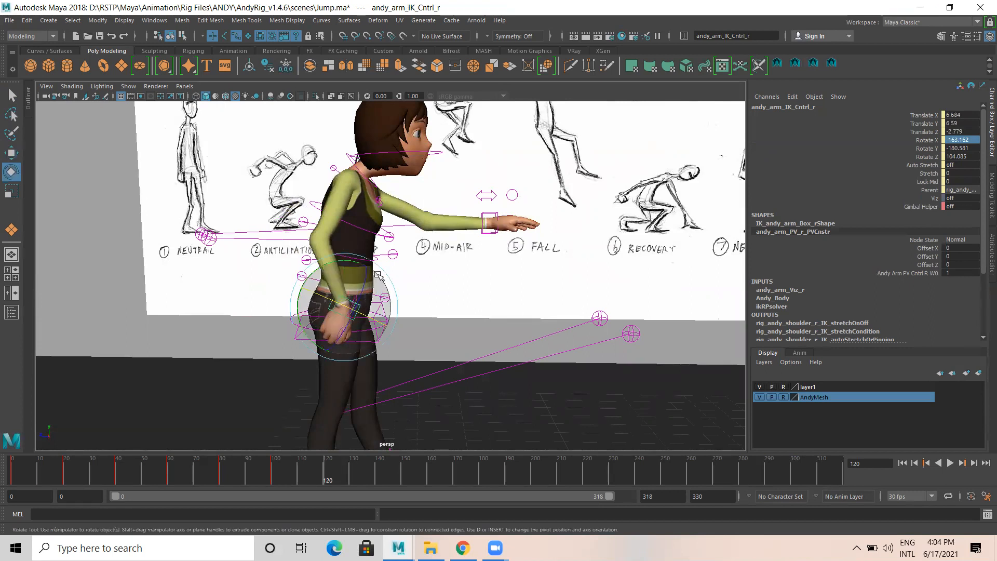
drag(337, 260, 473, 311)
key(w)
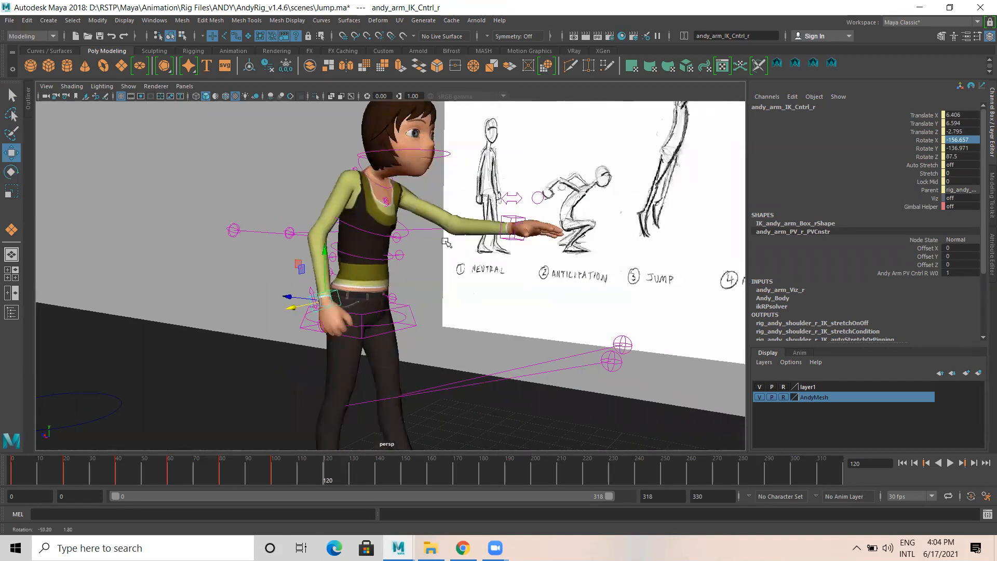
Rotate the right clavicle control to settle the shoulder and adjust the height of the right hand's IK control.
alt+drag(338, 197, 462, 233)
click(359, 201)
alt+drag(364, 207, 415, 189)
key(r)
key(e)
drag(412, 234, 395, 245)
mouse_move(460, 225)
alt+mouse_down()
mouse_move(337, 232)
mouse_move(292, 218)
alt+mouse_up()
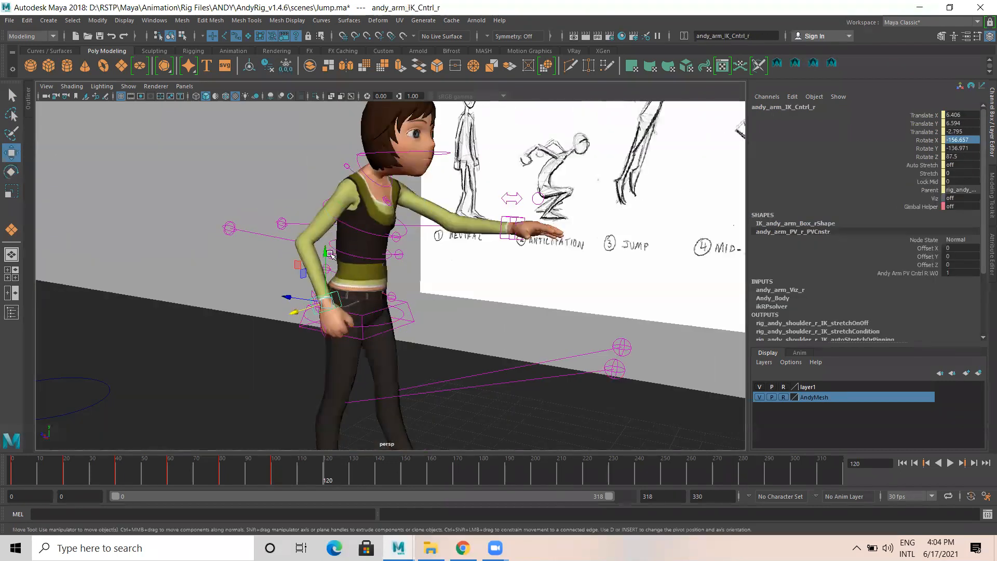
mouse_move(327, 254)
mouse_down()
mouse_move(325, 271)
mouse_move(657, 270)
mouse_move(538, 234)
mouse_move(407, 269)
mouse_move(324, 261)
mouse_move(428, 239)
mouse_up()
Lower the left hand's IK control beside the hip and rotate it to about X 58.1, Y -39.1, Z -96.5.
click(481, 232)
drag(399, 189, 424, 282)
drag(435, 321, 462, 322)
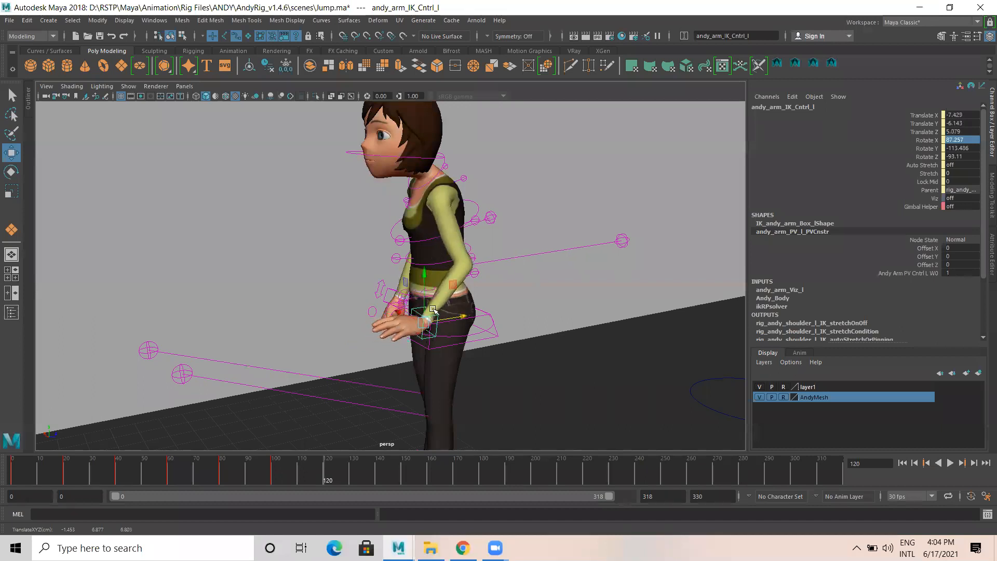
key(e)
drag(403, 347, 419, 368)
alt+drag(424, 343, 485, 349)
drag(438, 291, 479, 296)
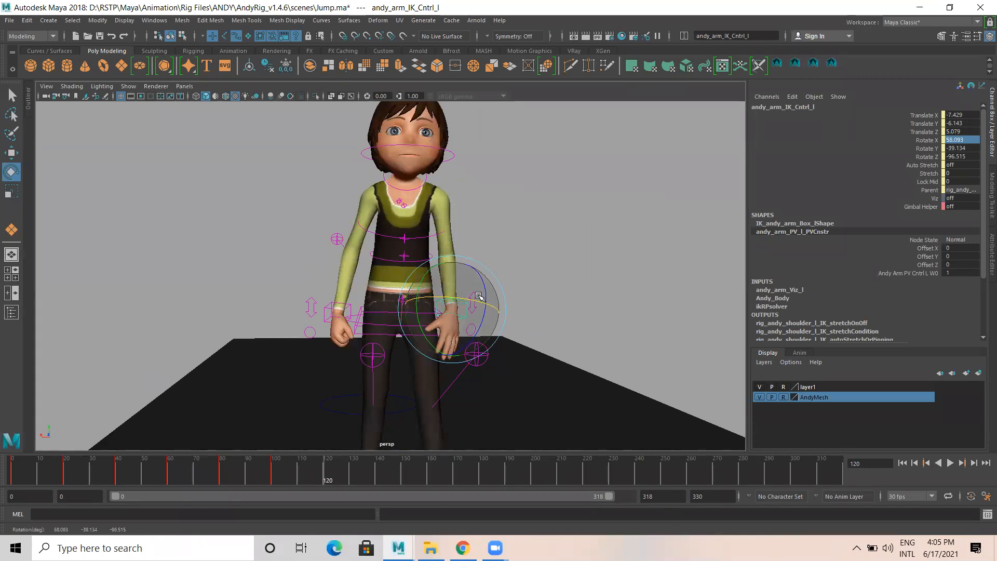
Fine-tune the hands' placement at the hips, bringing the left hand's IK control to about Translate X -6.2, Y -6.9, Z 5.2.
alt+drag(488, 272, 337, 205)
click(372, 209)
alt+drag(344, 281, 511, 283)
key(w)
click(455, 308)
alt+drag(455, 308, 563, 324)
click(461, 309)
click(410, 324)
drag(444, 251, 445, 264)
drag(398, 317, 414, 313)
drag(461, 261, 461, 250)
alt+drag(483, 312, 372, 308)
drag(497, 327, 435, 331)
drag(396, 280, 396, 293)
mouse_move(524, 342)
alt+mouse_down()
mouse_move(583, 335)
mouse_move(530, 345)
alt+mouse_up()
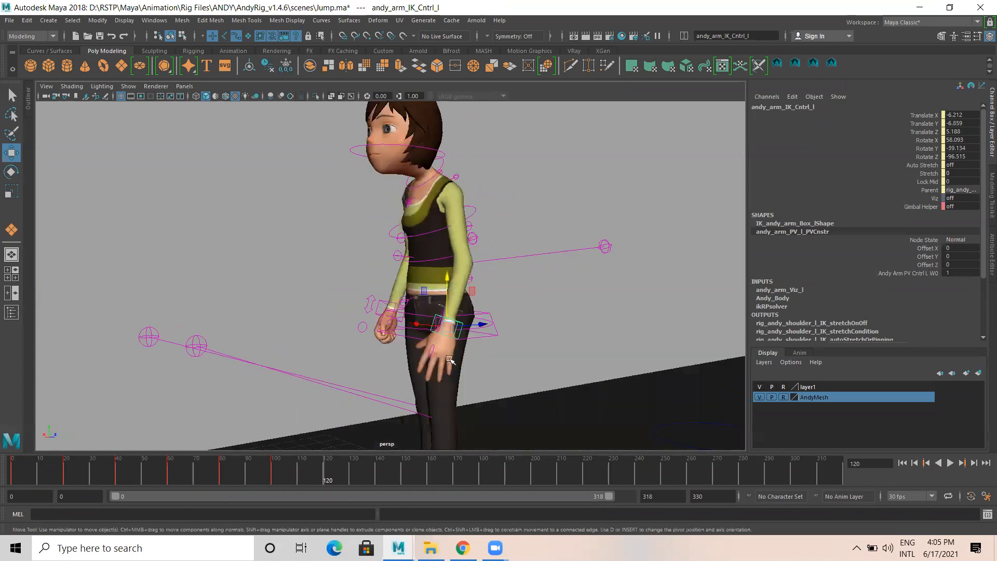
Curl the left hand into a fist: finger joints 8.2, Thumb 1 and 2 at 2, Thumb 3 at 1.5, All Spread -6.8.
click(433, 349)
drag(930, 123, 927, 240)
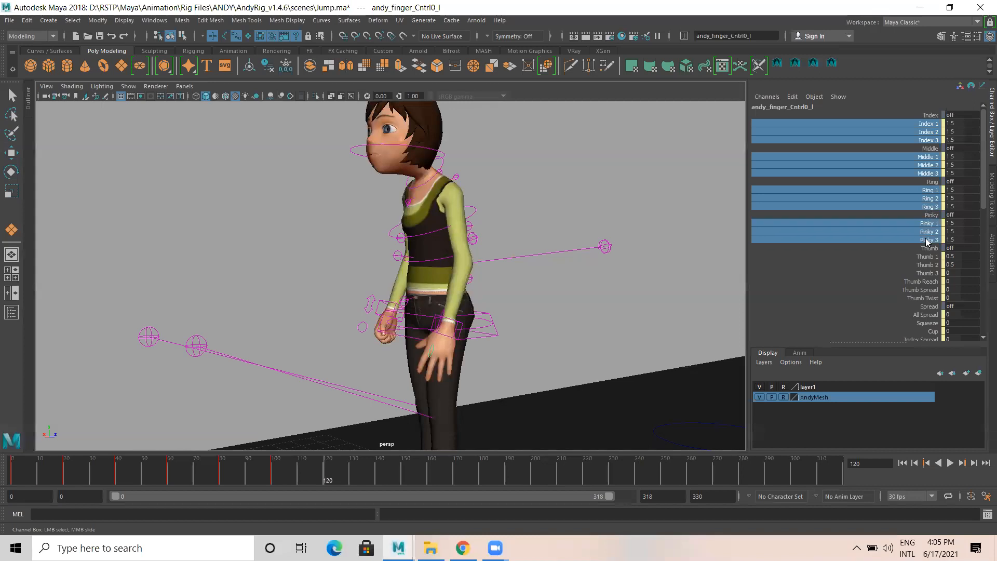
middle_drag(626, 240, 656, 245)
drag(929, 257, 925, 276)
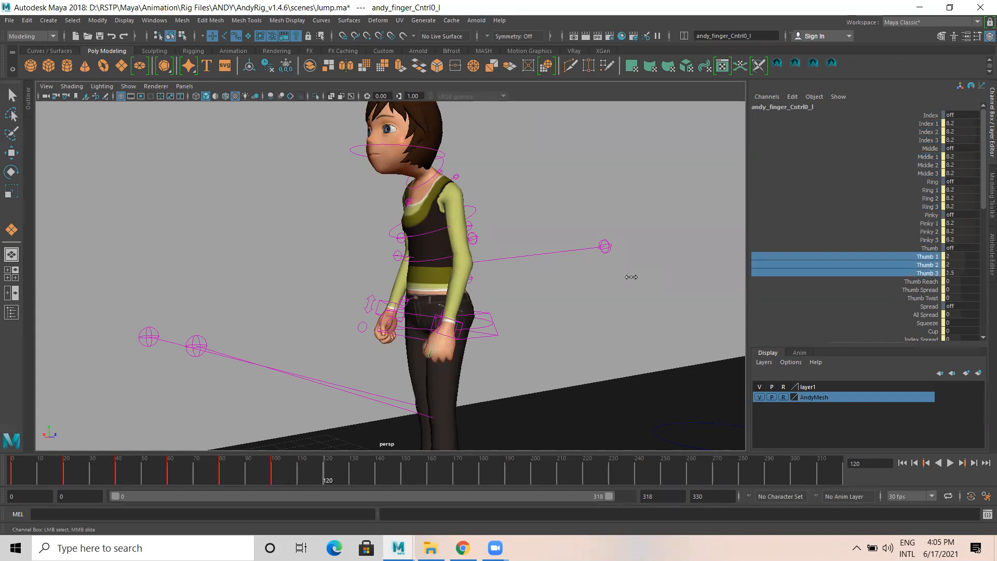
alt+drag(568, 285, 647, 279)
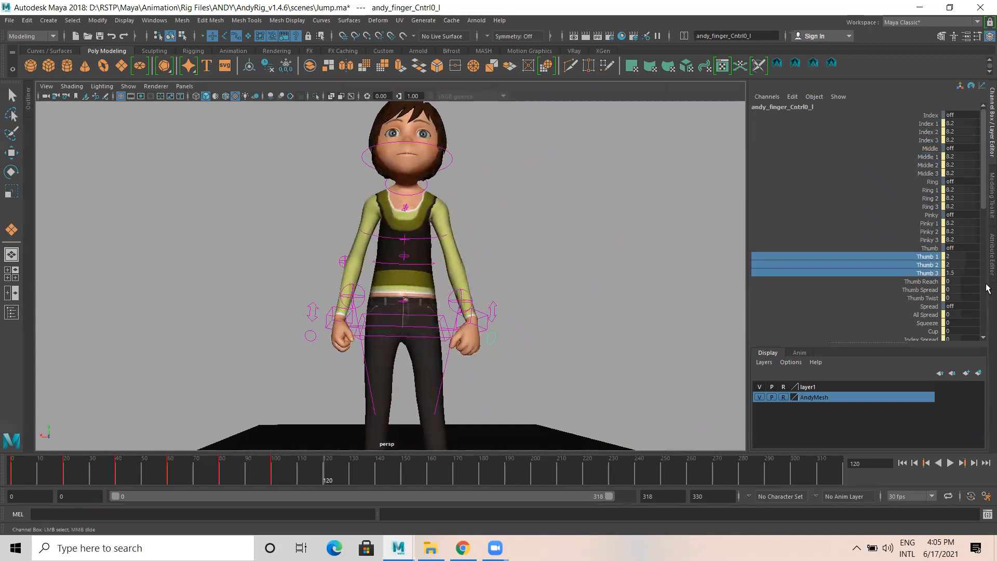
click(923, 314)
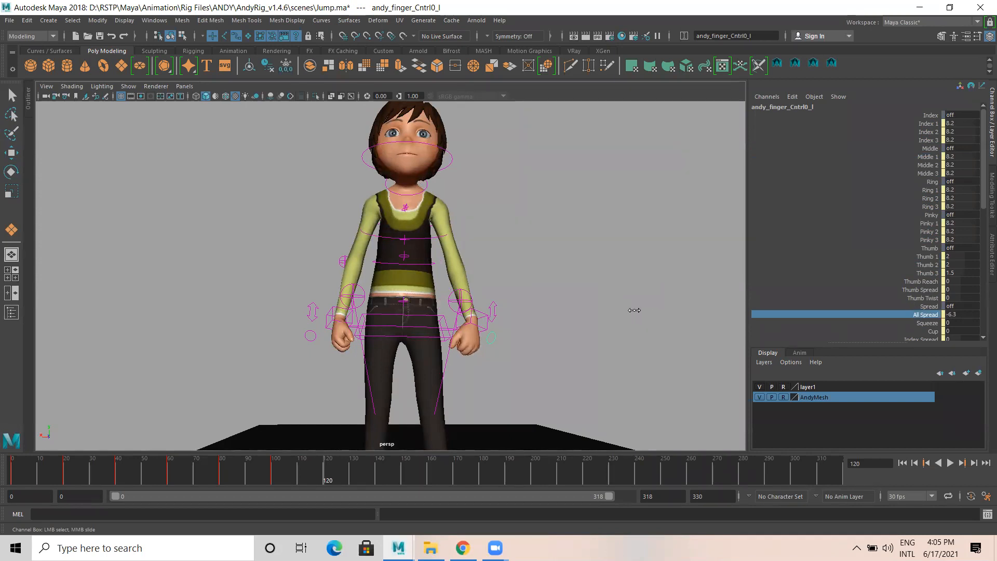
mouse_move(639, 311)
alt+mouse_down()
mouse_move(573, 336)
mouse_move(575, 316)
mouse_move(442, 316)
mouse_move(512, 311)
mouse_move(670, 334)
mouse_move(628, 349)
alt+mouse_up()
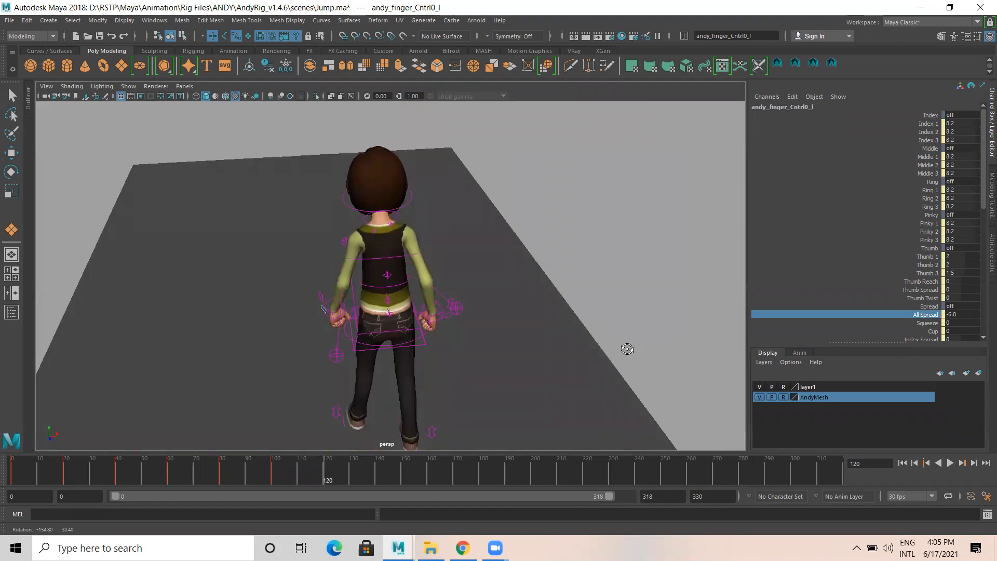
Turn the left hand by rotating its IK control to about Rotate X 23.2.
scroll(594, 320, up, 5)
alt+drag(593, 320, 335, 327)
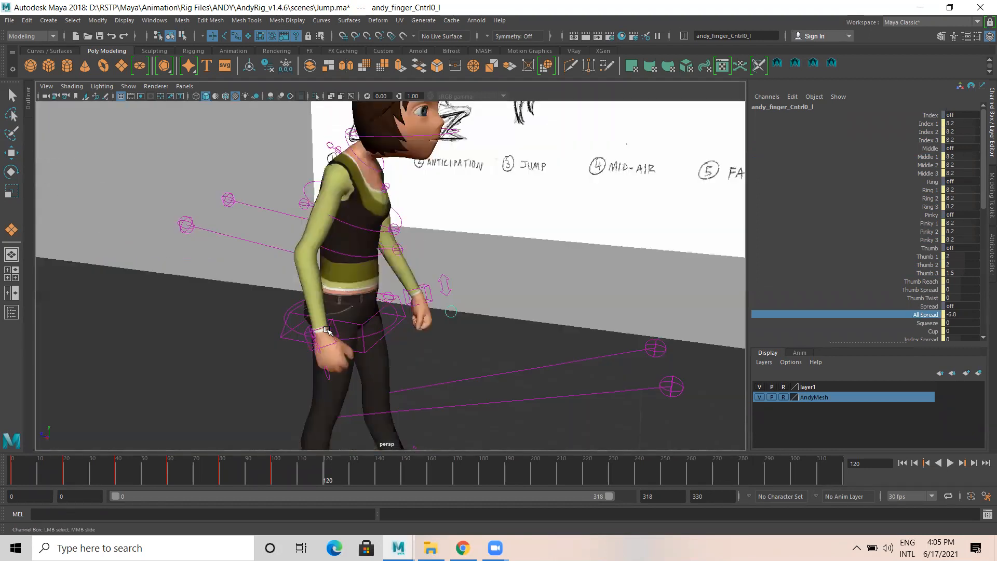
click(333, 327)
key(w)
alt+drag(334, 326, 333, 301)
click(458, 330)
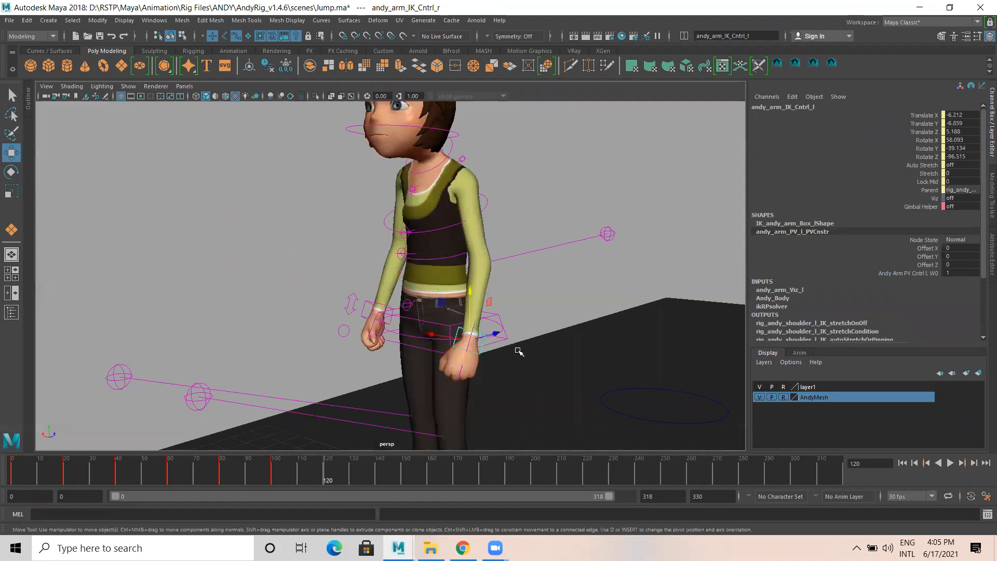
alt+drag(518, 350, 453, 350)
key(e)
drag(387, 357, 414, 354)
key(w)
Rotate the left clavicle's FK control to about X 7.4, Y -17.3, Z -16.5 to relax the shoulder.
alt+drag(407, 288, 290, 250)
click(355, 153)
alt+drag(355, 154, 558, 213)
key(e)
alt+drag(476, 177, 442, 152)
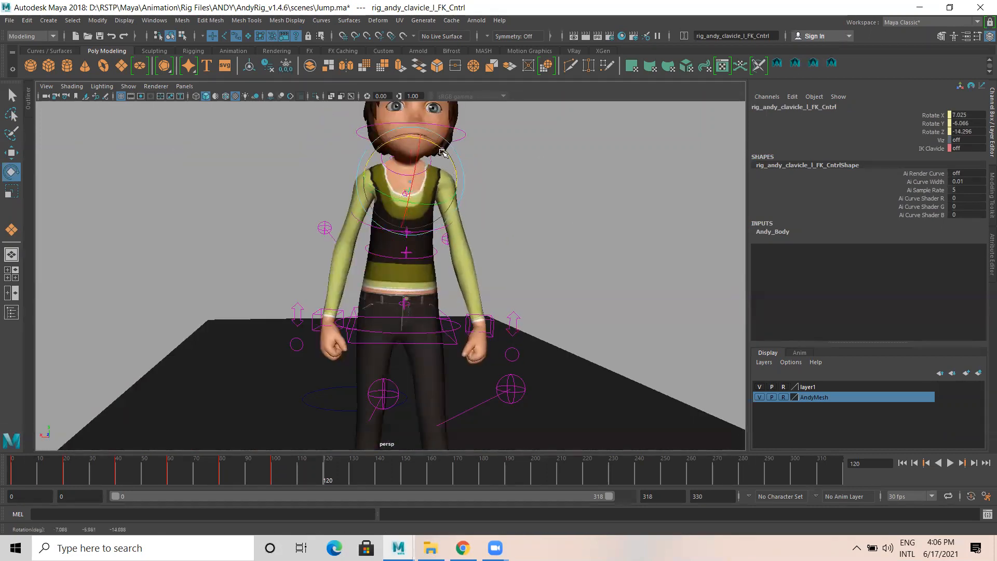
drag(432, 204, 426, 204)
alt+drag(428, 259, 549, 277)
Tilt and turn the head by rotating the neck IK control to about X -24.2, Y -25.1, Z 7.5.
alt+middle_drag(474, 262, 463, 312)
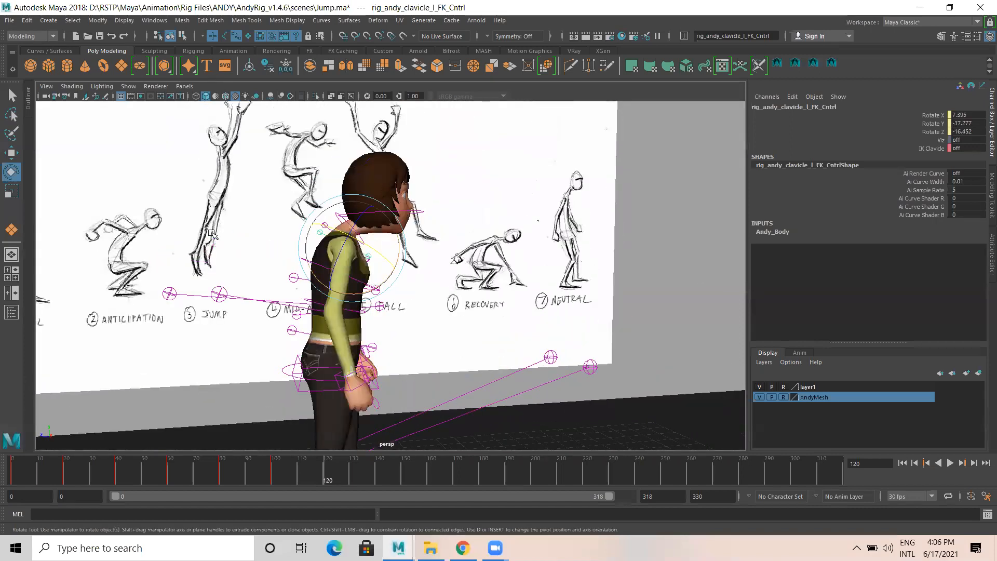
click(299, 202)
click(334, 213)
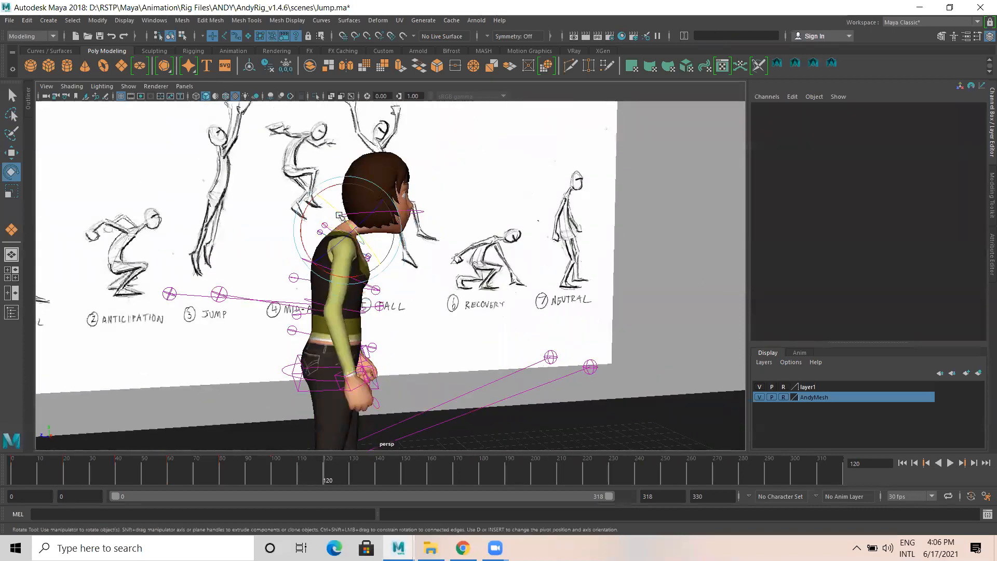
drag(330, 189, 395, 197)
click(371, 174)
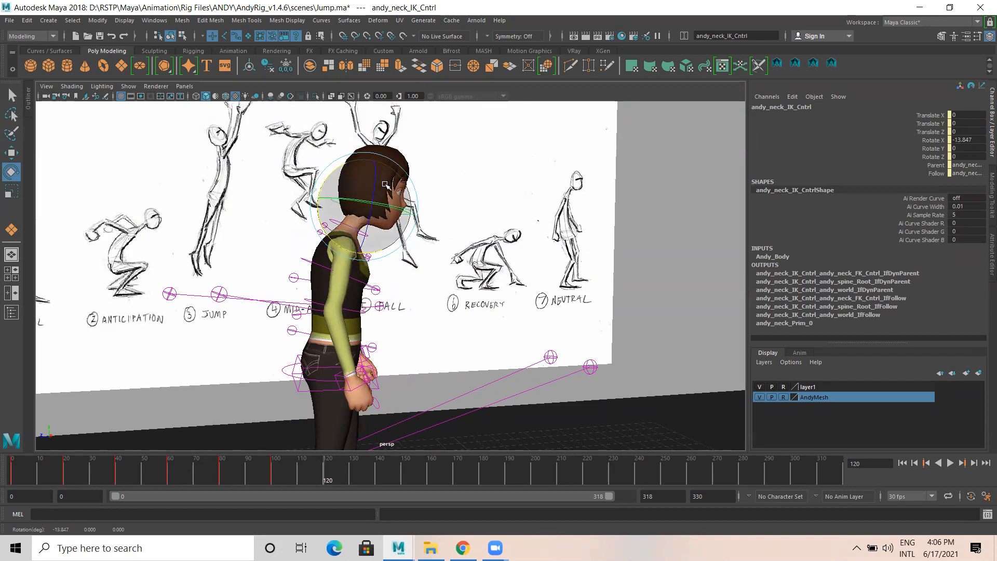
alt+drag(455, 246, 399, 227)
drag(395, 186, 429, 181)
Select both leg pole vector controls and lower them, bringing the left one to about Translate Y 2.8.
alt+drag(349, 287, 324, 301)
mouse_move(388, 342)
alt+mouse_down()
mouse_move(395, 238)
mouse_move(355, 264)
mouse_move(419, 269)
mouse_move(390, 331)
mouse_move(521, 329)
alt+mouse_up()
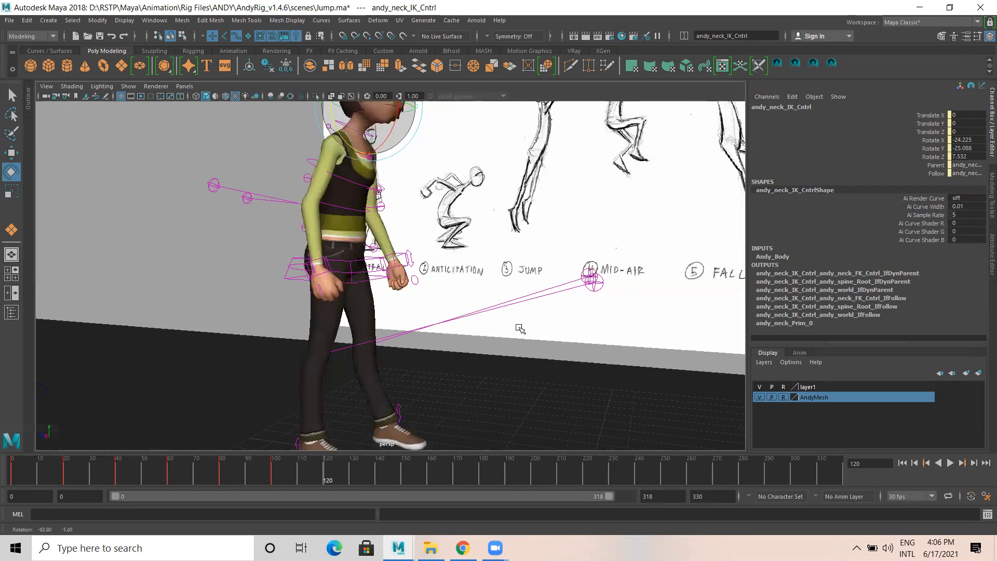
alt+drag(610, 293, 537, 299)
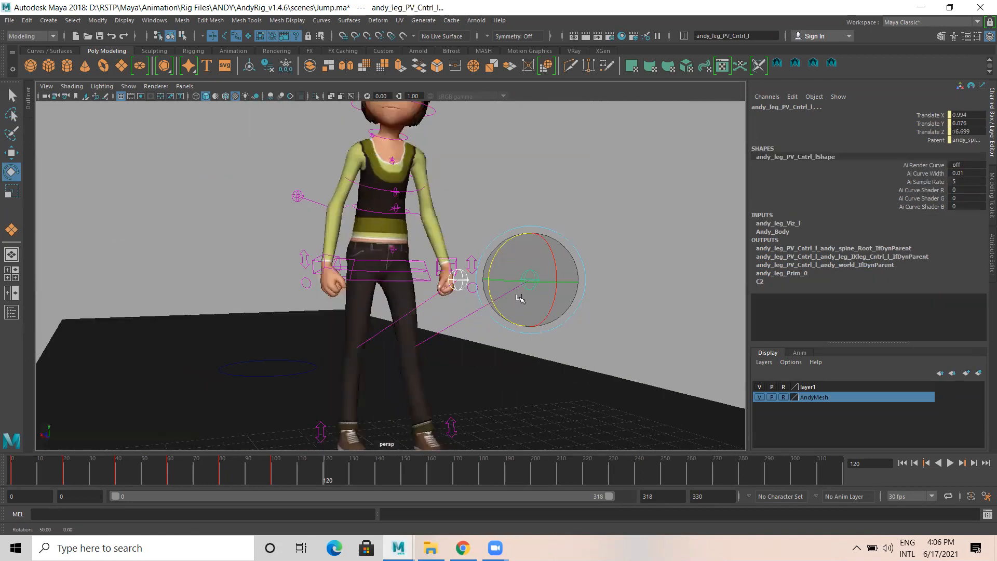
key(w)
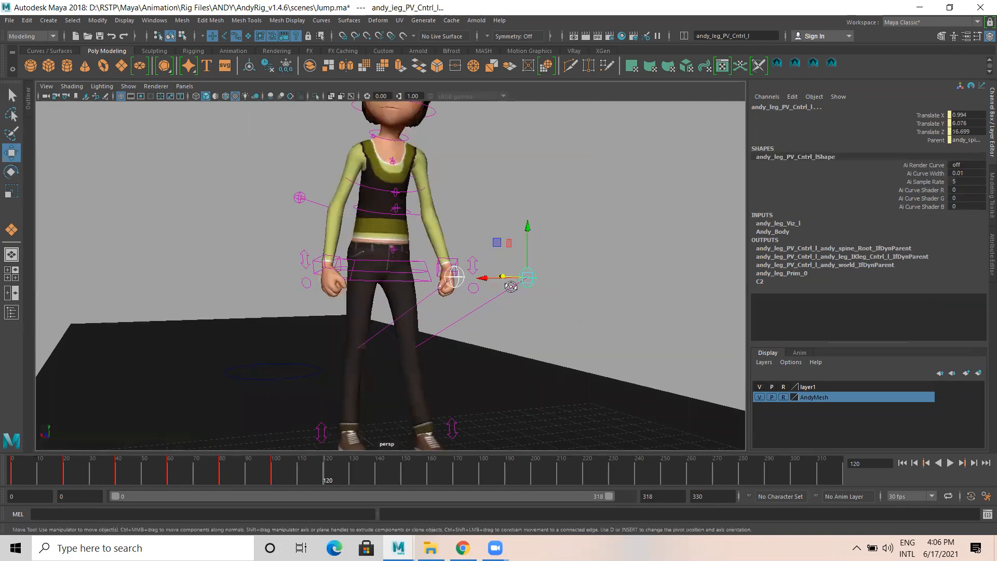
key(f)
mouse_move(415, 247)
alt+mouse_down()
mouse_move(448, 272)
mouse_move(387, 255)
mouse_move(386, 266)
alt+mouse_up()
alt+drag(461, 359, 306, 372)
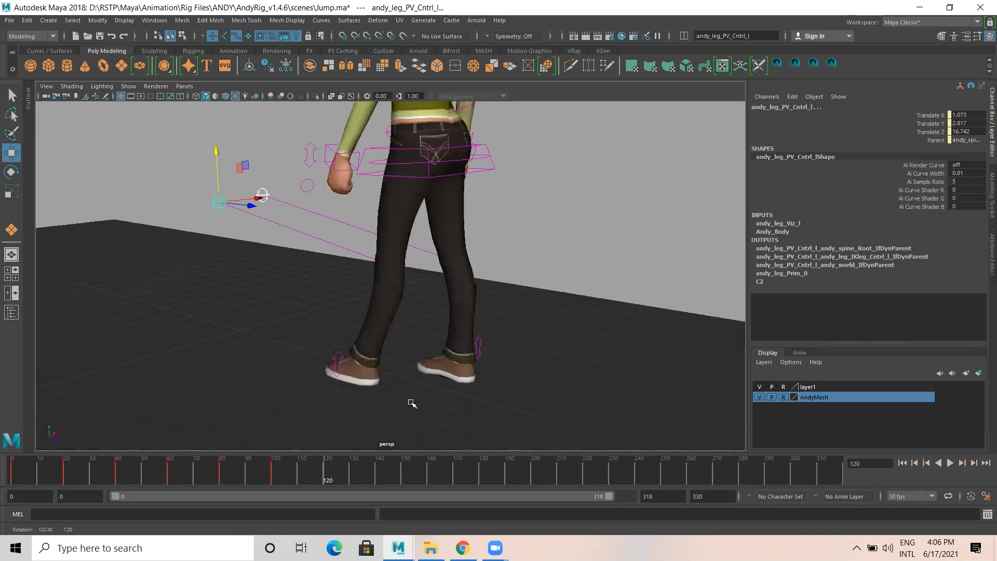
Reposition the left foot's IK control and lower the spine root control to about Translate Y -0.6.
click(366, 396)
alt+drag(363, 401, 316, 376)
drag(347, 345, 245, 340)
click(285, 199)
drag(285, 118, 287, 126)
Turn the hips control to about Rotate Y -5.
alt+drag(289, 267, 613, 265)
scroll(624, 280, up, 2)
alt+drag(571, 201, 534, 317)
scroll(379, 250, up, 5)
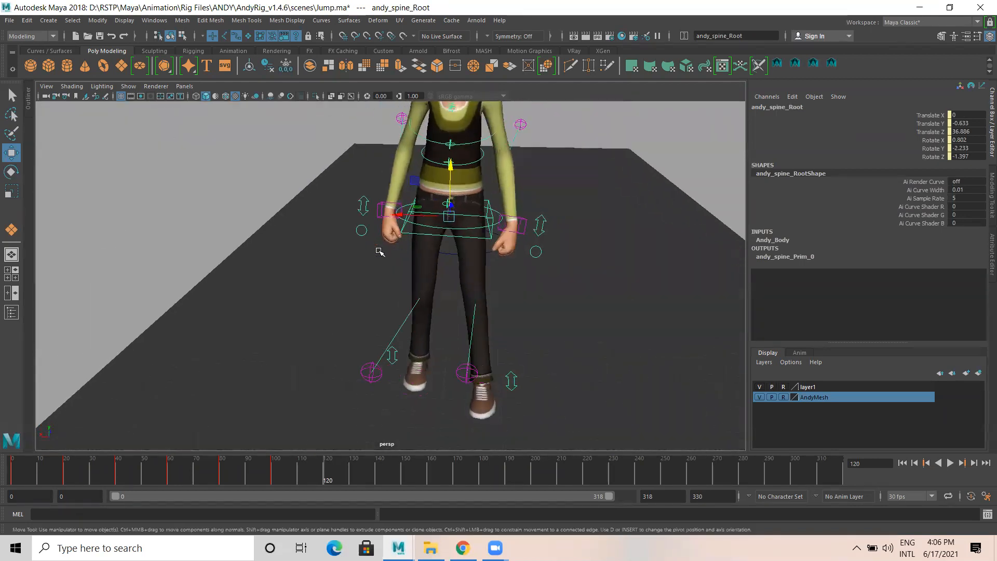
click(595, 173)
alt+drag(595, 172, 541, 251)
key(e)
scroll(528, 219, down, 2)
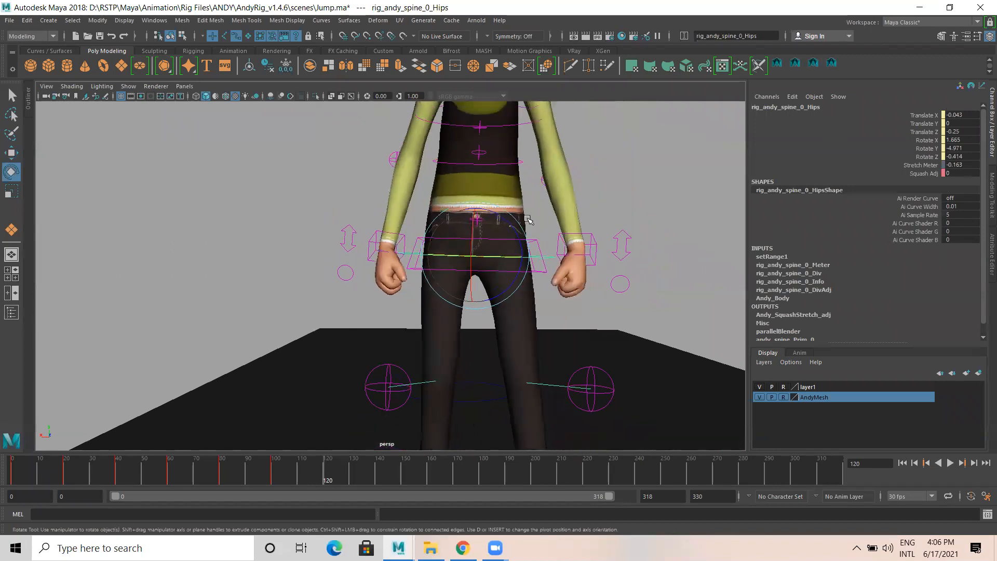
Lean the chest slightly back by rotating the shoulders control to about Rotate X -2.2.
alt+middle_drag(501, 178, 519, 296)
mouse_move(451, 282)
alt+mouse_down()
mouse_move(400, 290)
mouse_move(603, 297)
alt+mouse_up()
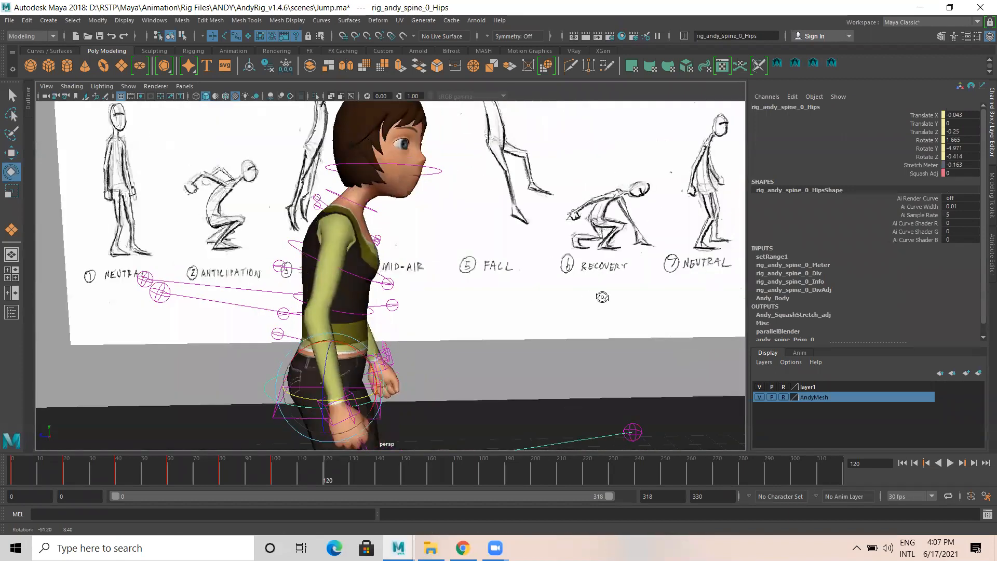
alt+drag(491, 331, 486, 394)
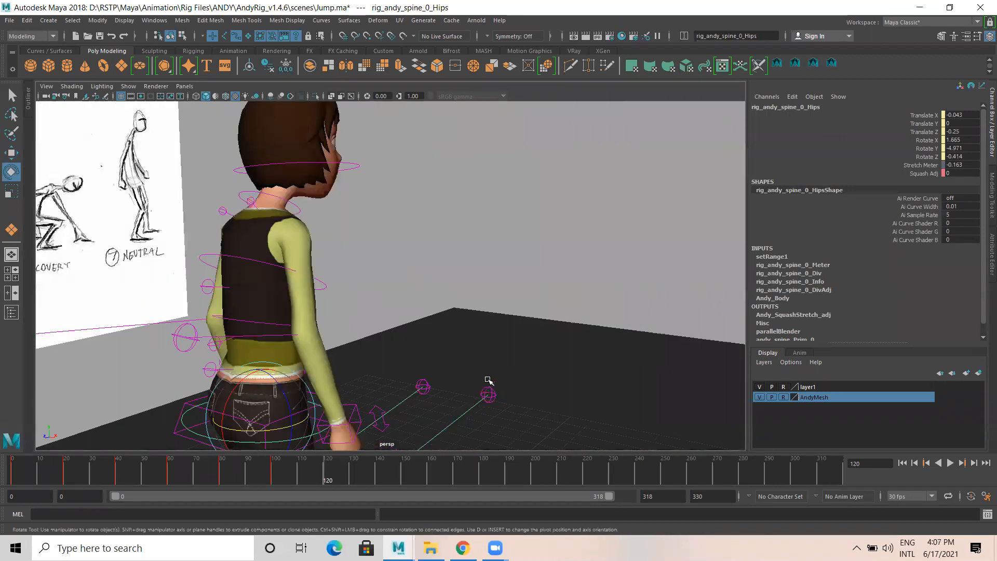
mouse_move(506, 316)
alt+mouse_down()
mouse_move(434, 328)
mouse_move(437, 310)
alt+mouse_up()
click(349, 220)
drag(348, 215, 340, 210)
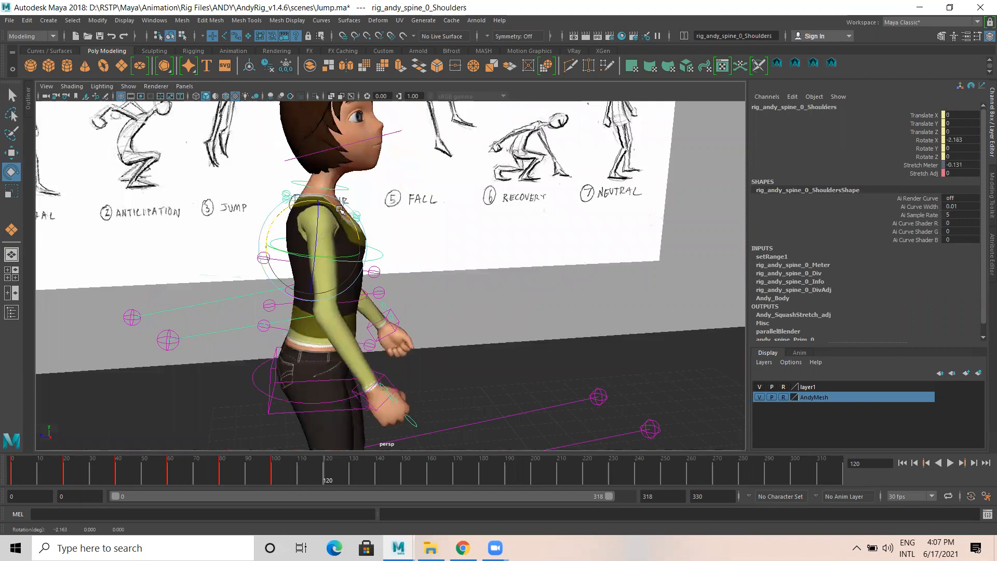
Move both hands' IK controls back together, bringing the right one to about Translate X 6.4, Y 8, Z -1.8.
click(393, 310)
click(396, 346)
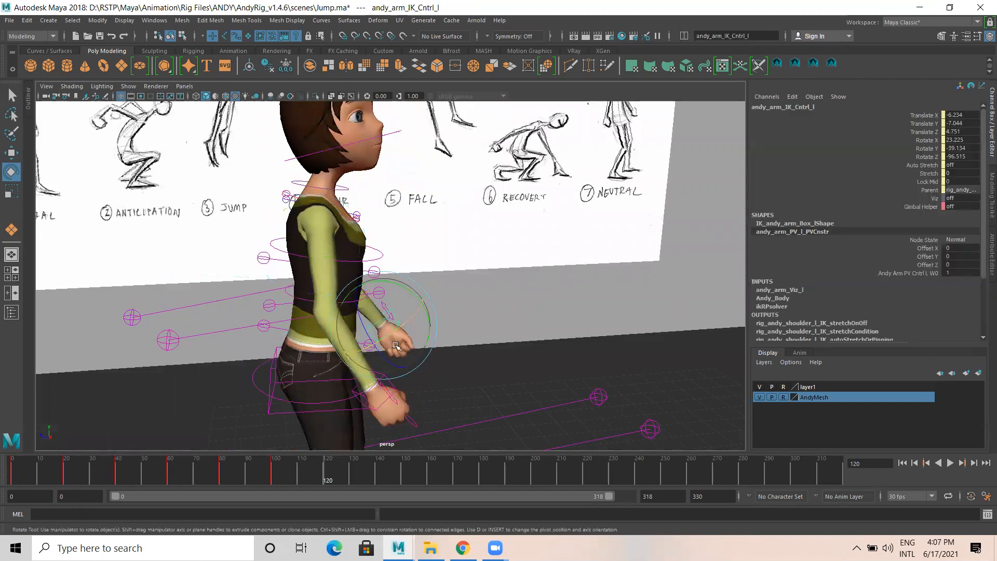
key(q)
click(388, 380)
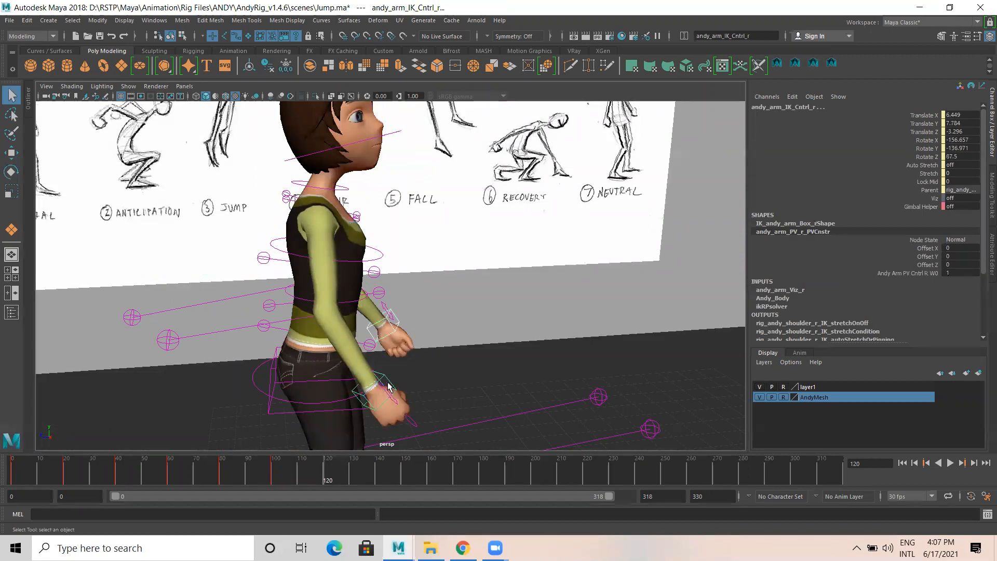
key(w)
drag(323, 394, 296, 393)
Raise the head by rotating the neck control to about Rotate X -4.8, Y -25, Z 8.1.
alt+drag(570, 324, 399, 292)
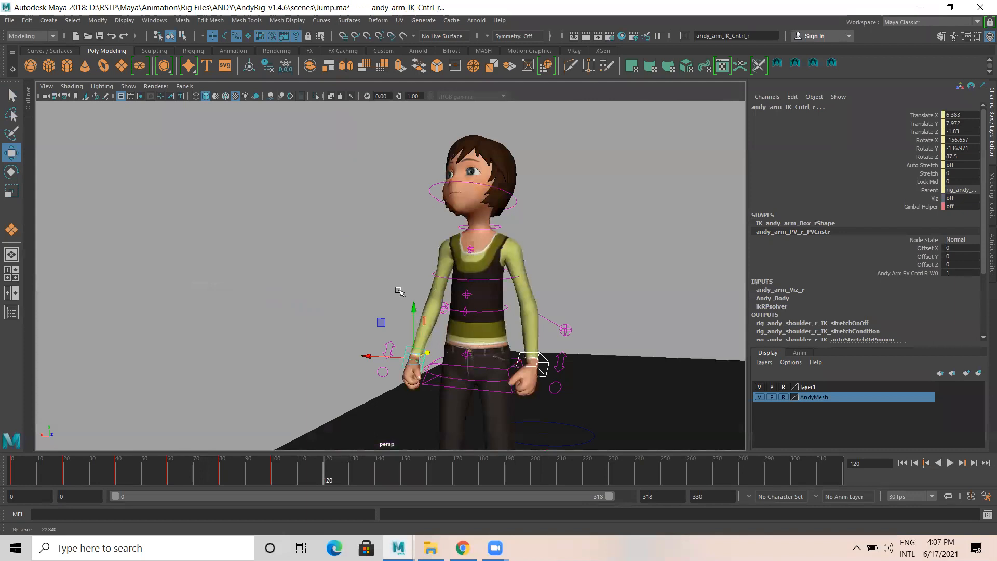
click(500, 197)
alt+drag(500, 197, 516, 244)
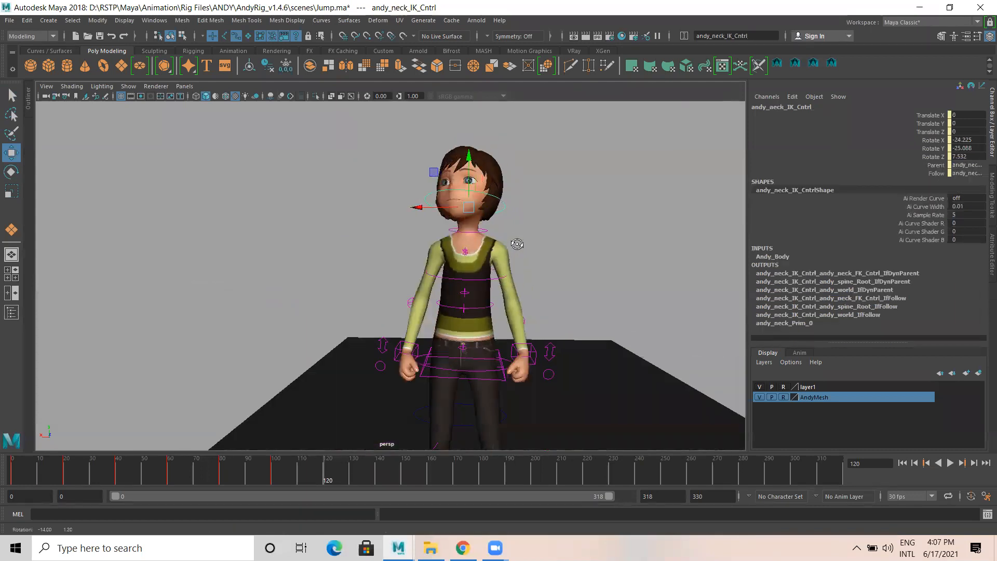
key(e)
drag(451, 180, 450, 198)
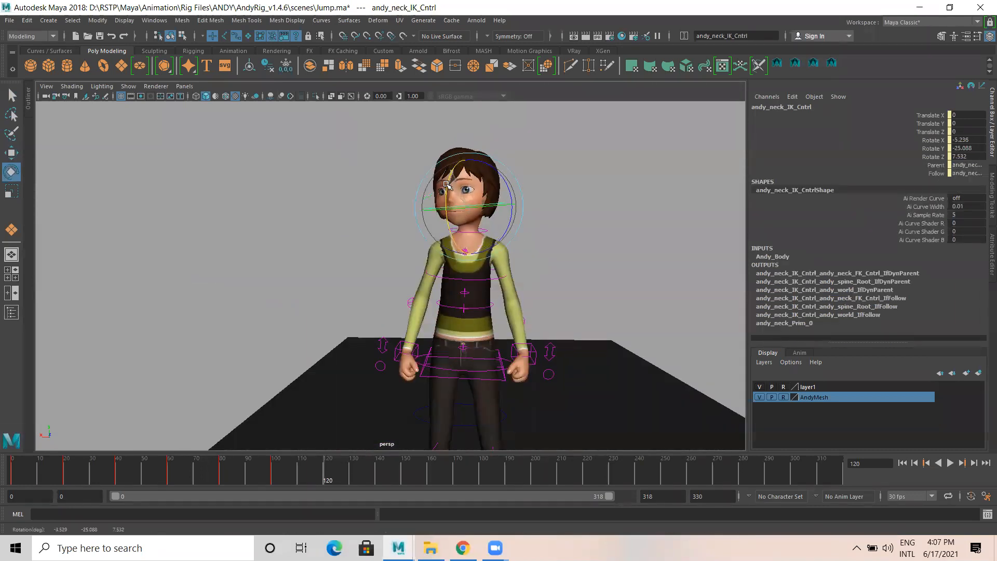
alt+drag(516, 257, 587, 267)
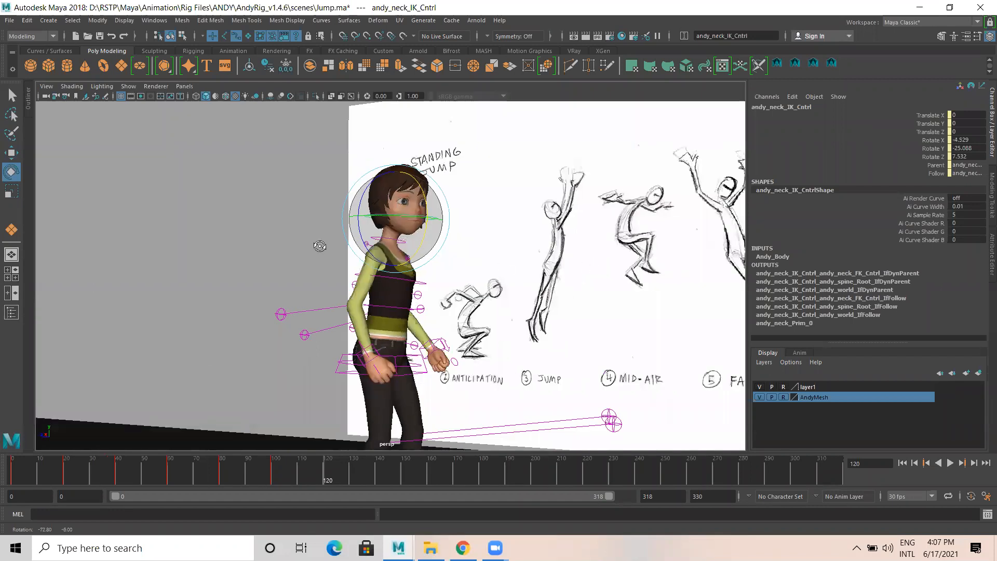
alt+drag(320, 246, 503, 256)
drag(499, 176, 483, 273)
mouse_move(493, 308)
alt+mouse_down()
mouse_move(532, 339)
mouse_move(502, 240)
mouse_move(492, 161)
alt+mouse_up()
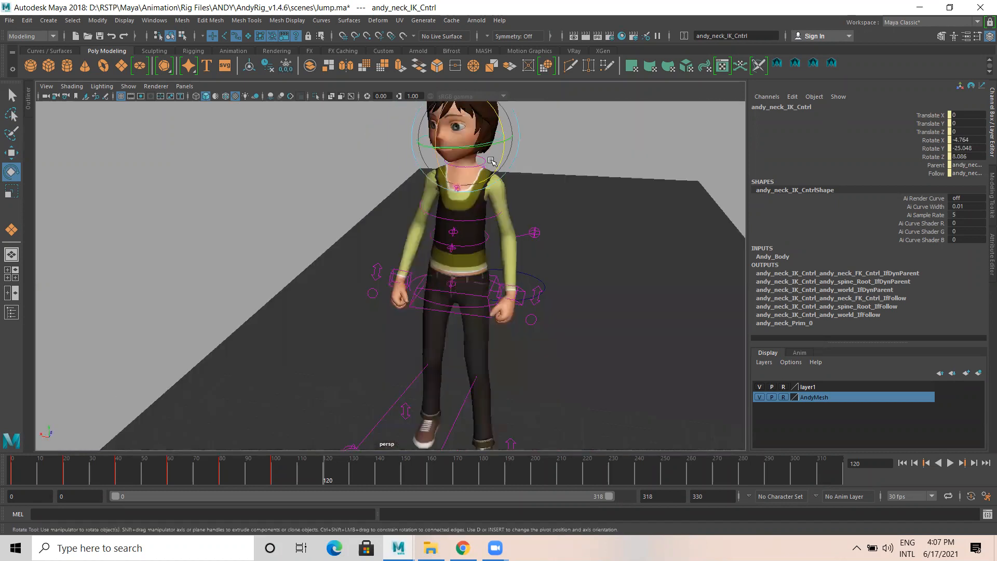
Bend the torso by rotating the lowest spine FK control to about Rotate X 13, Y -0.7, Z 3.
click(485, 229)
mouse_move(485, 230)
alt+mouse_down()
mouse_move(524, 207)
mouse_move(496, 220)
alt+mouse_up()
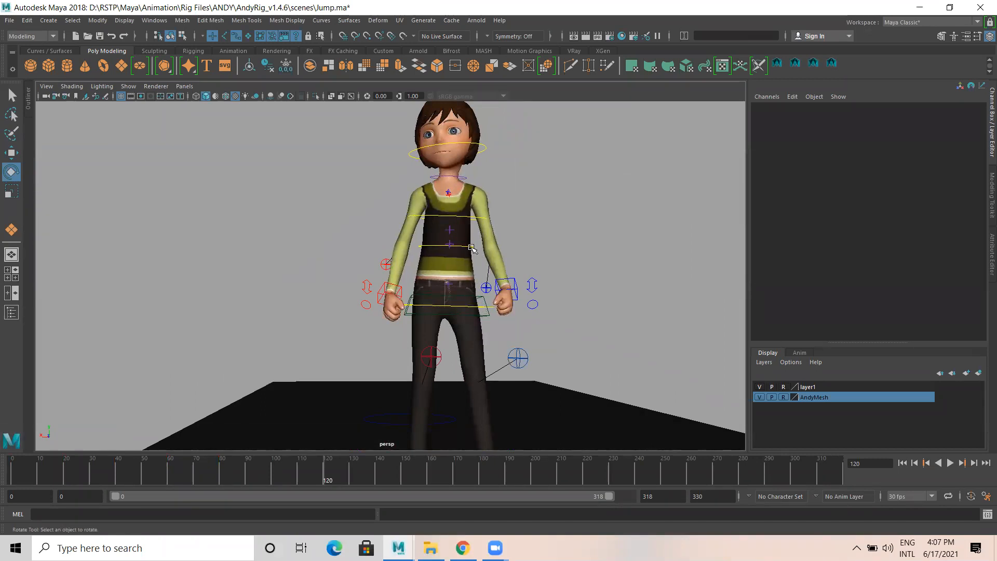
click(472, 248)
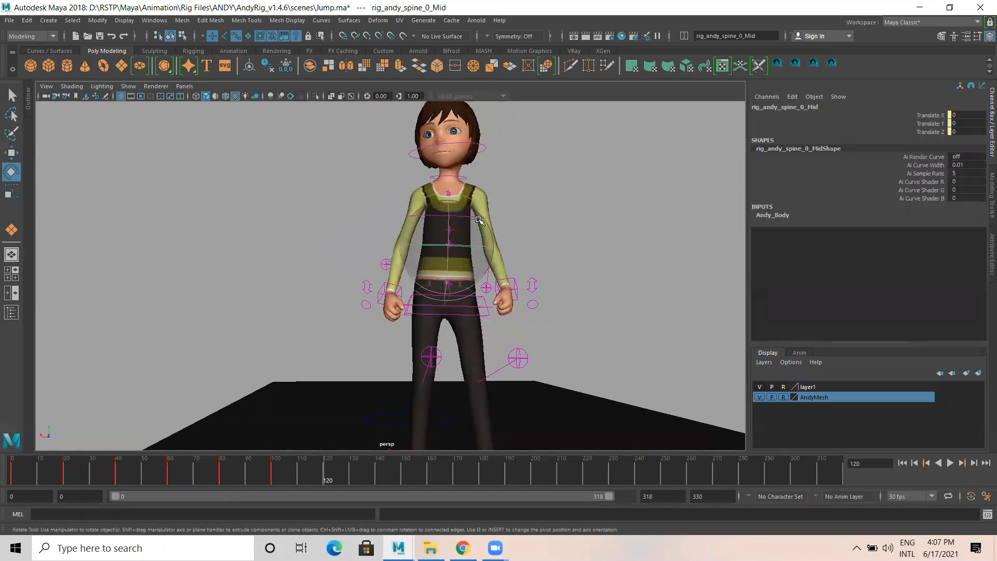
click(521, 222)
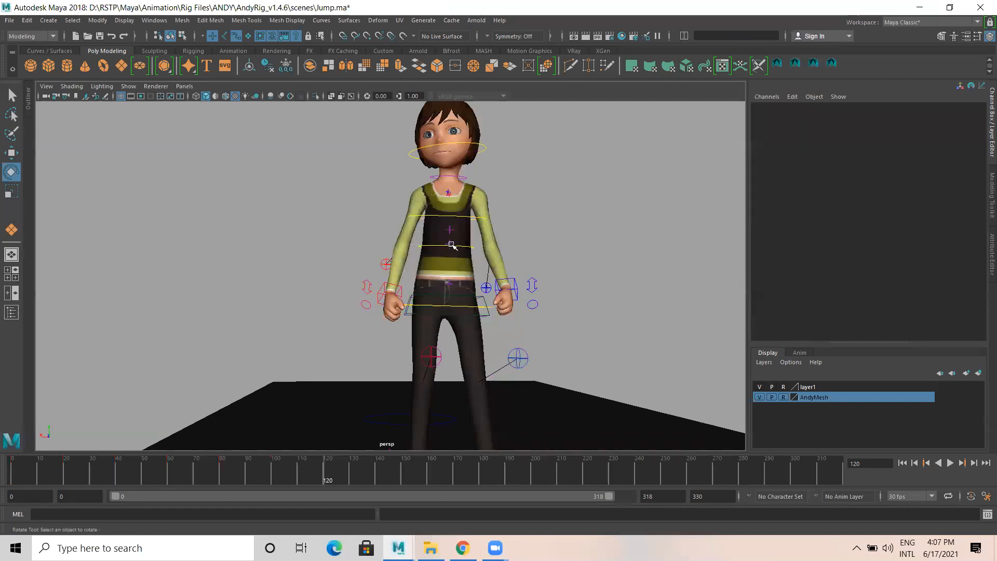
click(448, 283)
drag(475, 244, 472, 242)
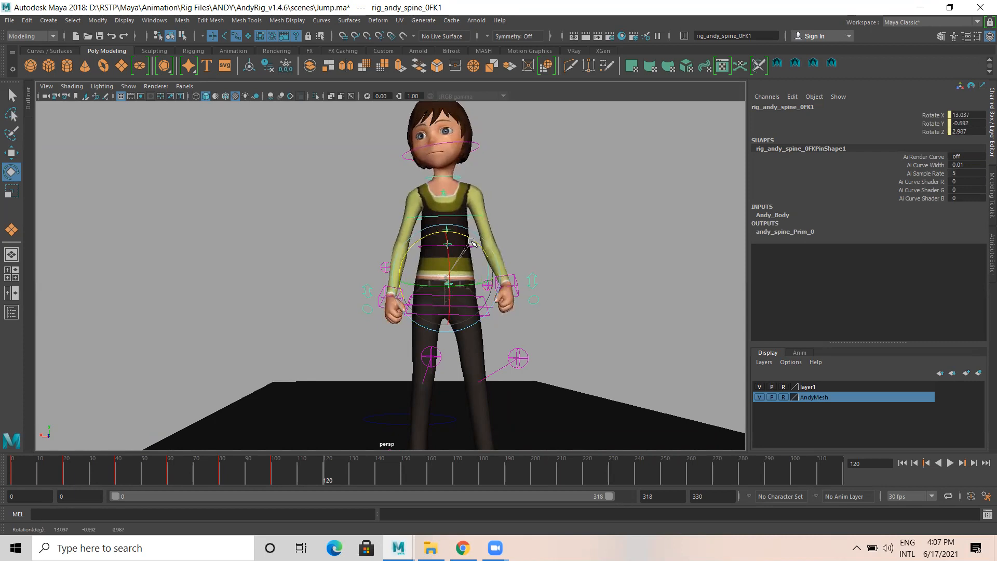
Turn the head further toward the front by rotating the neck control to about Rotate Y -19.
alt+drag(502, 325, 498, 348)
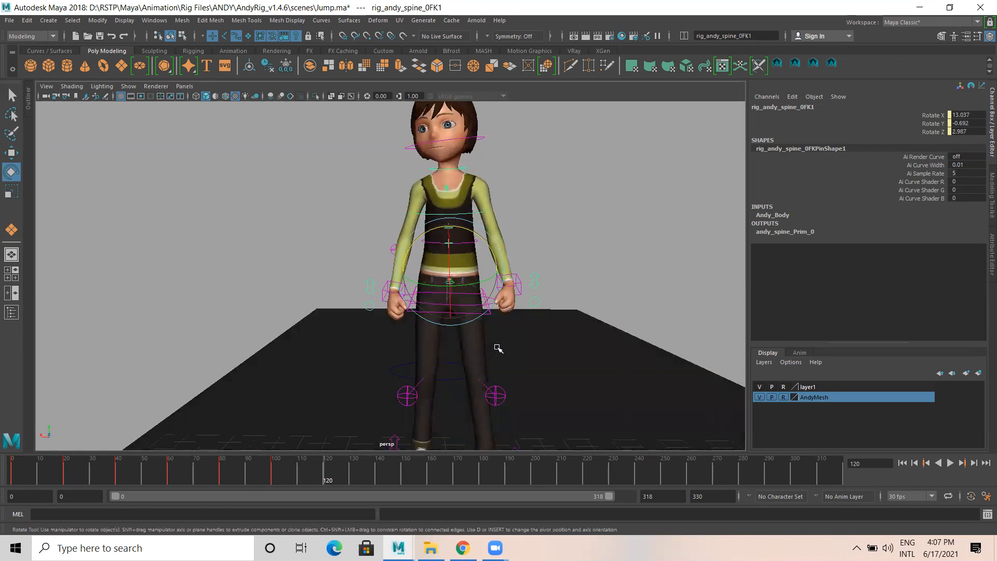
alt+middle_drag(497, 347, 529, 239)
alt+drag(508, 331, 486, 290)
alt+middle_drag(514, 308, 539, 410)
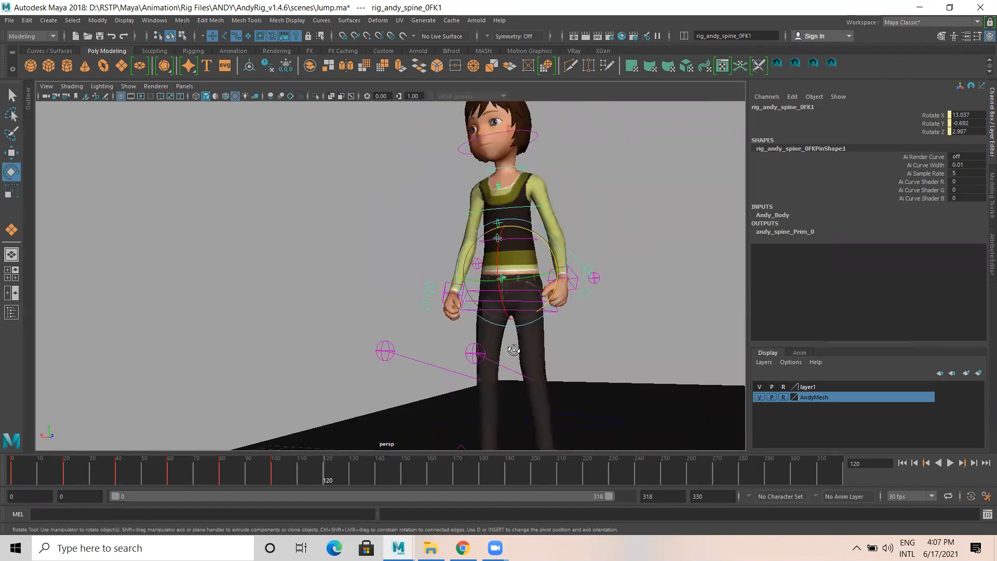
alt+drag(490, 351, 514, 350)
alt+drag(478, 391, 511, 396)
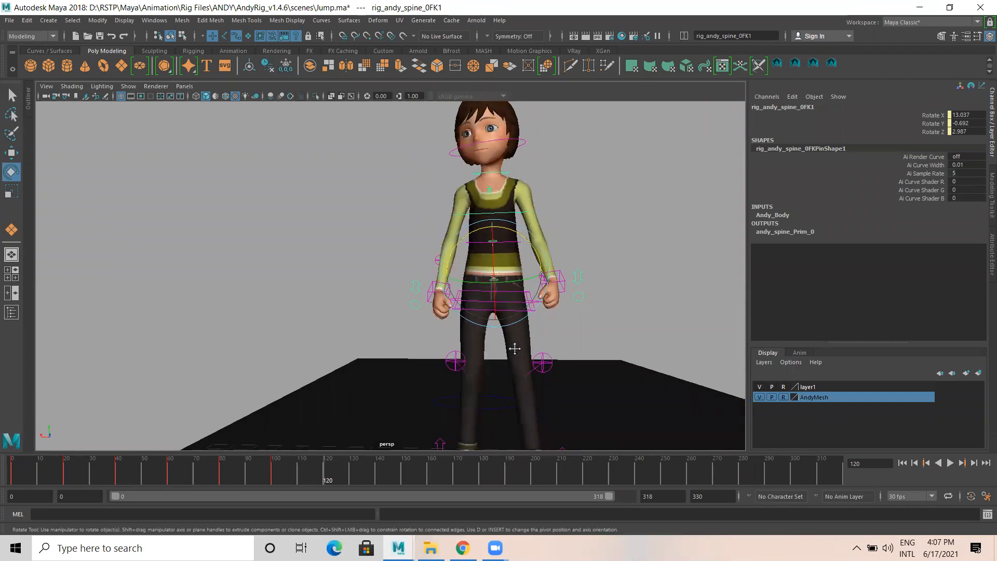
alt+drag(513, 349, 533, 295)
click(527, 158)
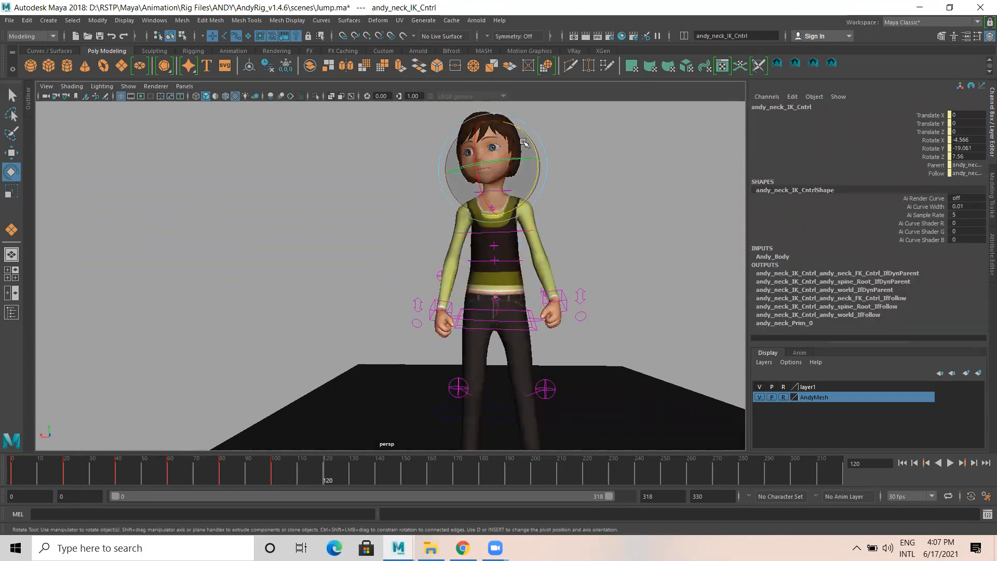
drag(527, 137, 533, 144)
mouse_move(560, 257)
alt+mouse_down()
mouse_move(574, 249)
mouse_move(563, 242)
alt+mouse_up()
Rotate the left hand's IK control to adjust the angle of the wrist and fist beside the hip.
key(w)
click(563, 243)
scroll(327, 326, down, 4)
alt+drag(327, 325, 450, 345)
mouse_move(307, 350)
alt+mouse_down()
mouse_move(453, 355)
mouse_move(400, 351)
alt+mouse_up()
scroll(584, 363, up, 4)
mouse_move(584, 364)
alt+mouse_down()
mouse_move(407, 326)
mouse_move(442, 264)
mouse_move(445, 279)
alt+mouse_up()
click(451, 307)
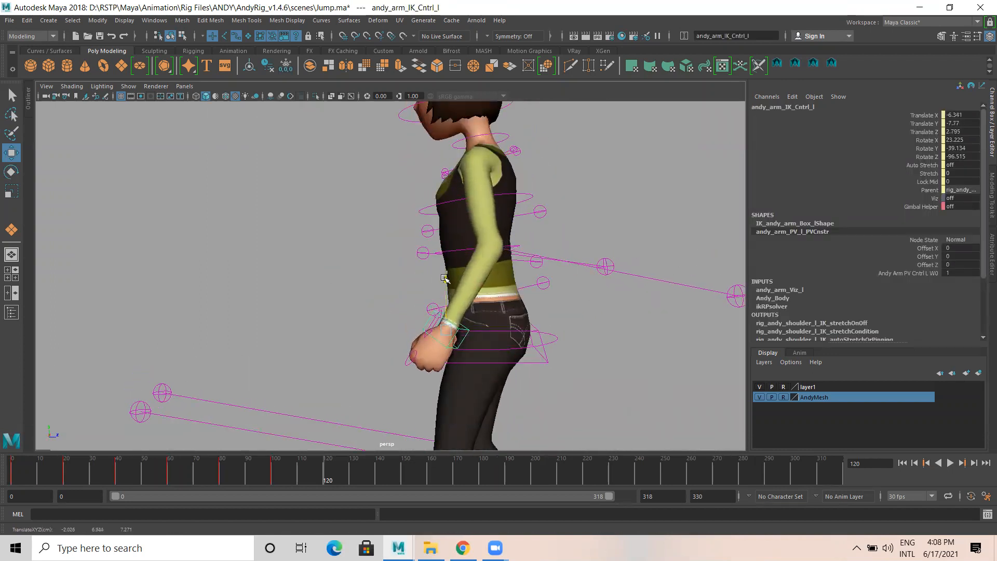
key(e)
mouse_move(483, 307)
mouse_down()
mouse_move(478, 294)
mouse_move(470, 318)
mouse_up()
alt+drag(470, 318, 595, 354)
Rotate the right hand's IK control to about X -160.3, Y -149.3, Z 93.5 and move it to about Translate Z -1.5.
click(330, 307)
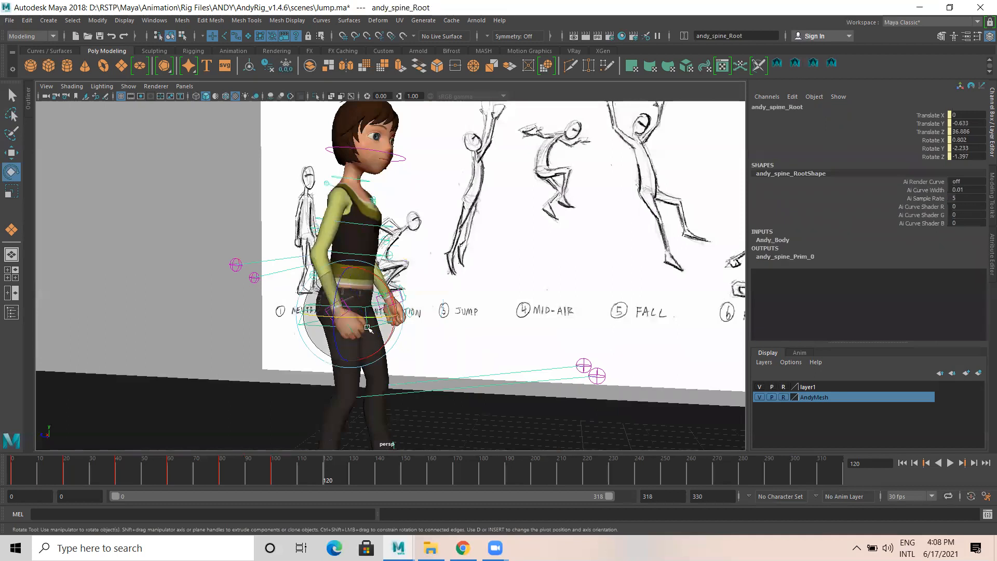
click(222, 272)
click(379, 290)
drag(380, 289, 288, 306)
key(w)
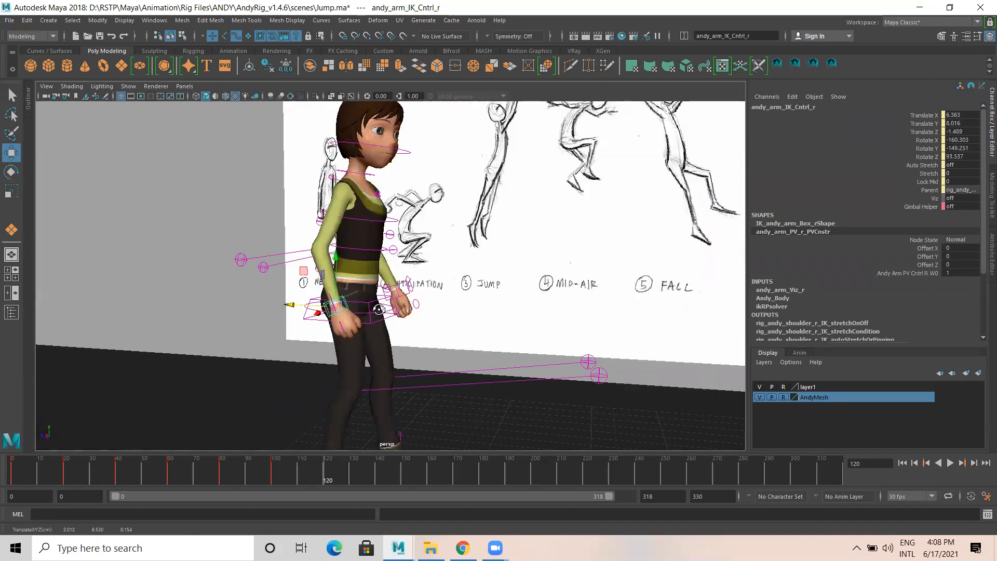
alt+drag(376, 307, 313, 309)
Adjust the left elbow's pole vector control to about Translate X -2.5, Y -7.8, Z -8.9.
click(390, 261)
alt+drag(416, 270, 392, 264)
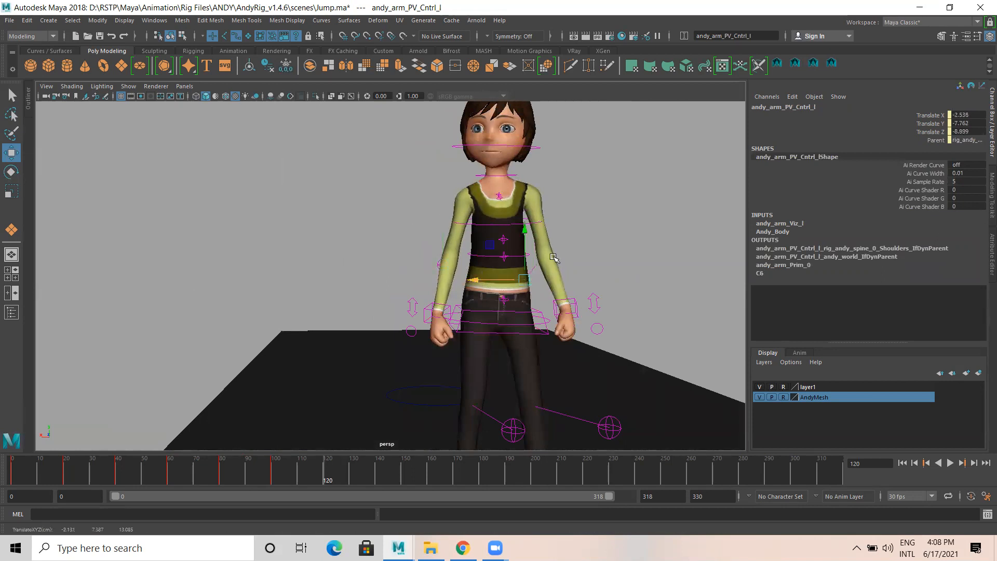
click(610, 261)
alt+drag(610, 261, 558, 263)
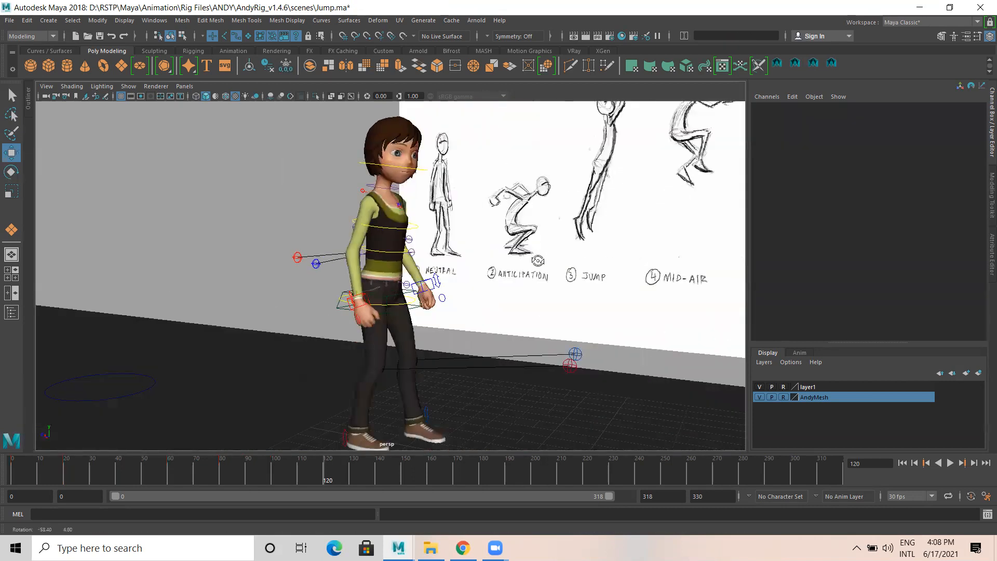
alt+drag(369, 175, 386, 171)
alt+drag(512, 244, 771, 275)
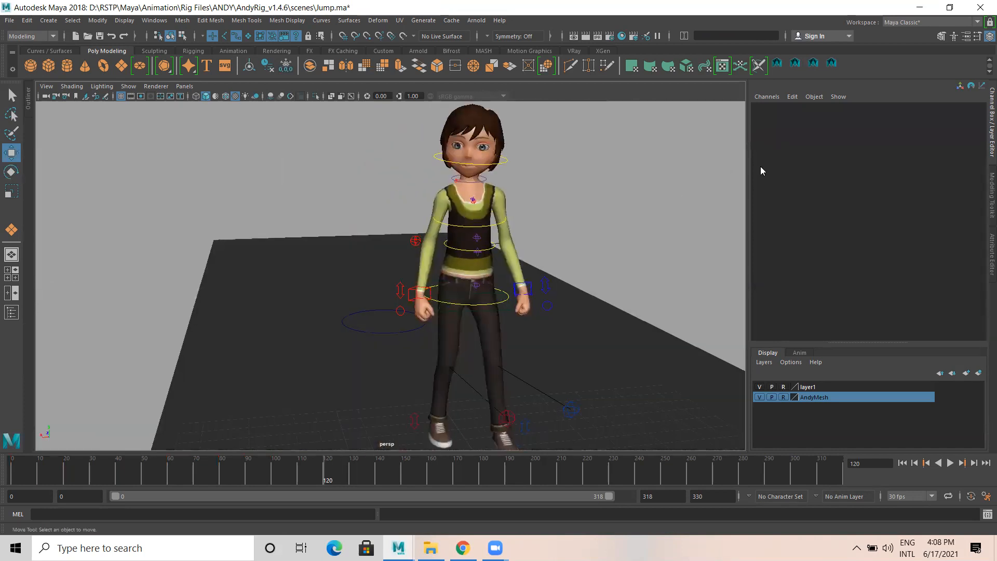
Rotate the neck control to about Rotate X -1.4, Y -12.3, Z -2.1 so the head faces forward.
click(500, 163)
key(e)
drag(479, 167, 487, 166)
alt+right_drag(581, 223, 455, 262)
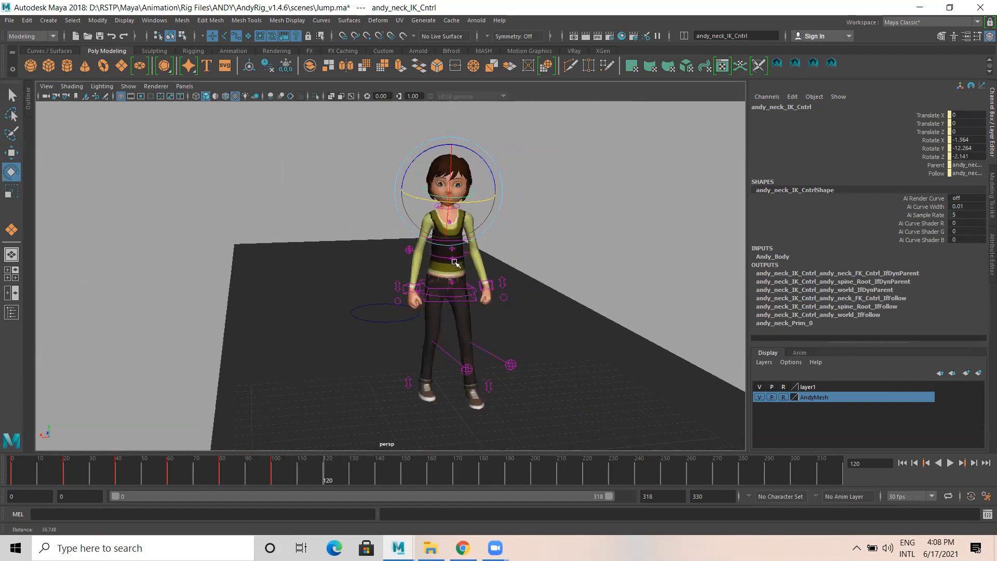
Select all of the rig's controls and set a keyframe for the neutral pose at frame 120.
alt+drag(455, 261, 595, 289)
alt+drag(530, 231, 379, 431)
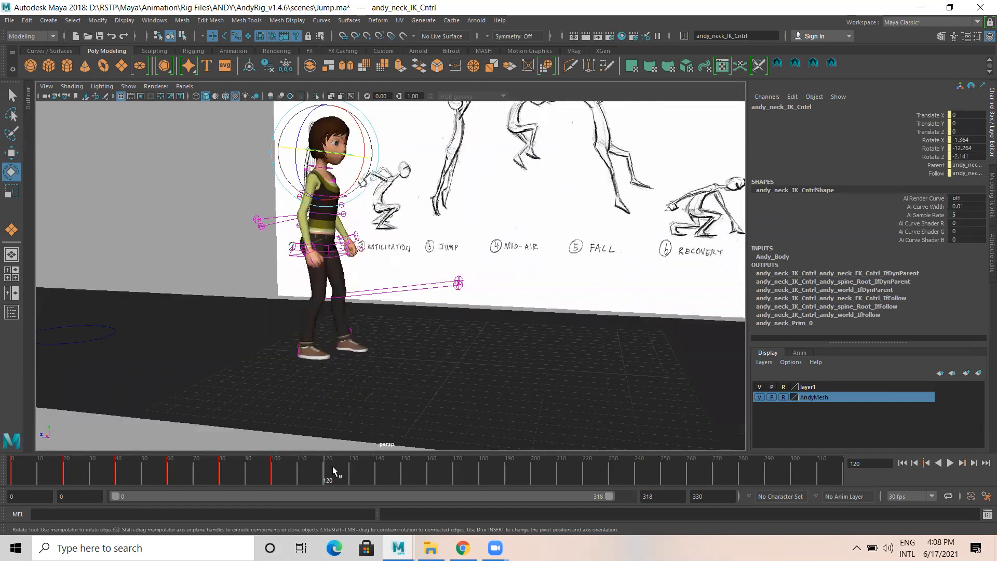
click(259, 222)
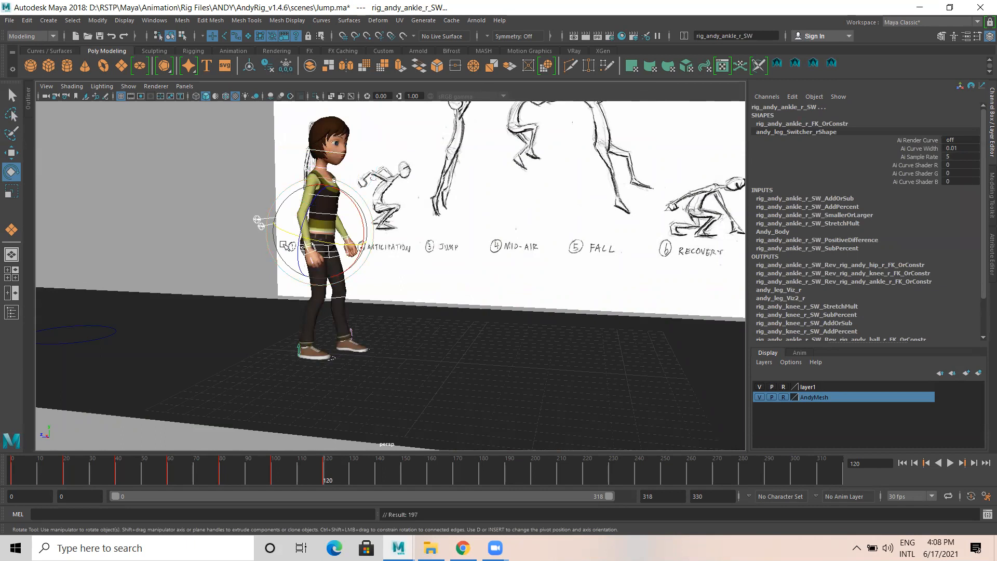
Hide the NURBS curves in the viewport and deselect the rig controls.
click(128, 86)
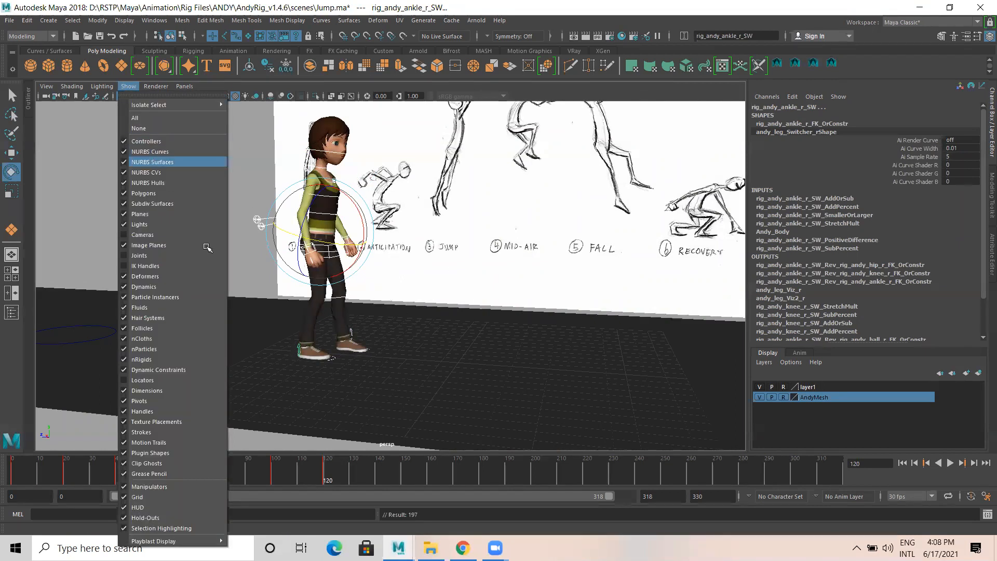
click(151, 152)
click(182, 234)
alt+drag(289, 297, 251, 285)
alt+middle_drag(323, 304, 317, 334)
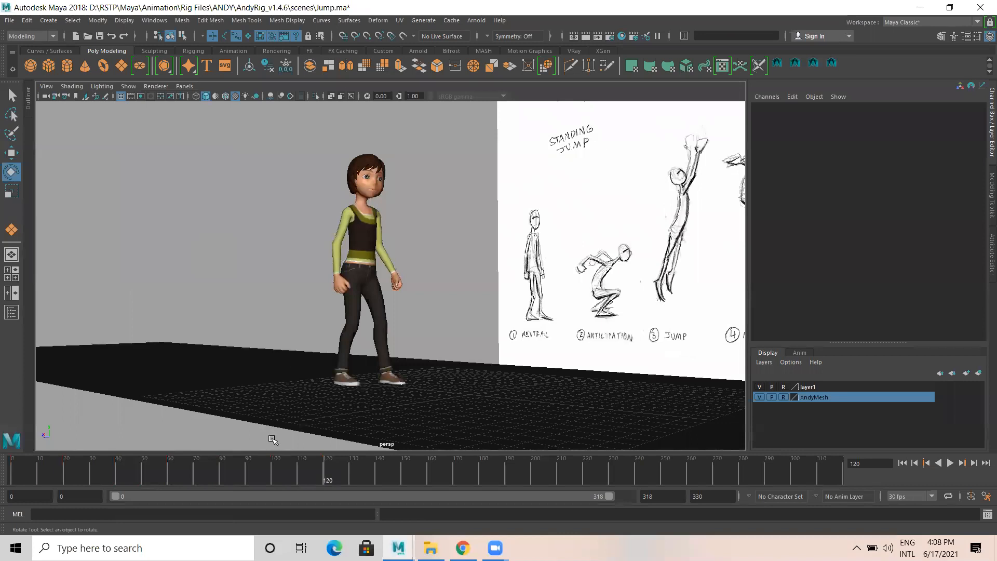
Play back the animation and scrub to frame 97 to examine the move between recovery and neutral pose.
mouse_move(280, 472)
mouse_down()
mouse_move(269, 475)
mouse_move(339, 486)
mouse_move(264, 463)
mouse_move(340, 481)
mouse_up()
key(alt+v)
alt+drag(334, 412, 321, 368)
alt+middle_drag(467, 344, 448, 373)
alt+drag(382, 373, 361, 363)
alt+right_drag(361, 362, 366, 387)
alt+middle_drag(355, 427, 346, 393)
drag(298, 468, 267, 471)
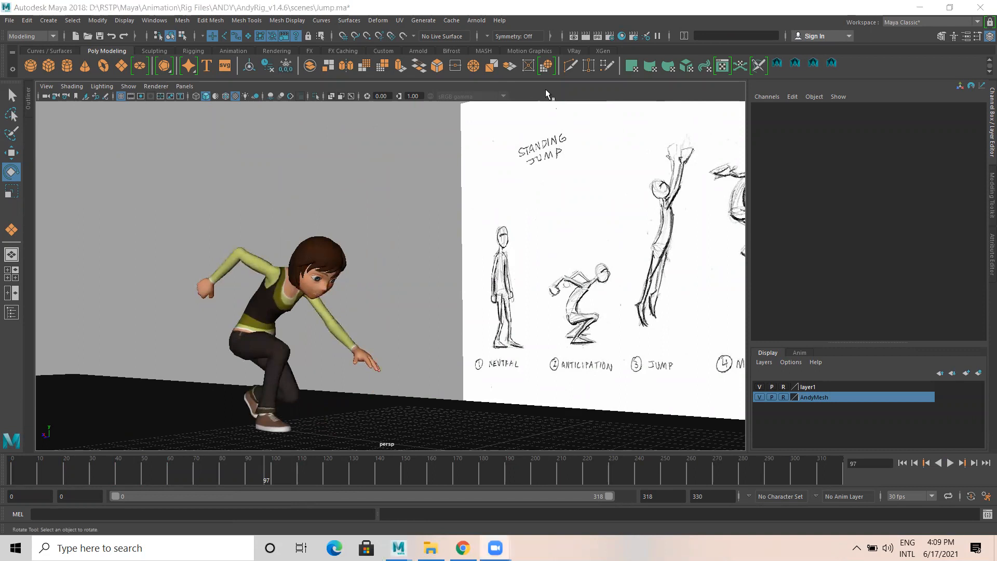
Replay the animation, stop at frame 127 and compare the final neutral pose with the sketches from several angles.
key(alt+v)
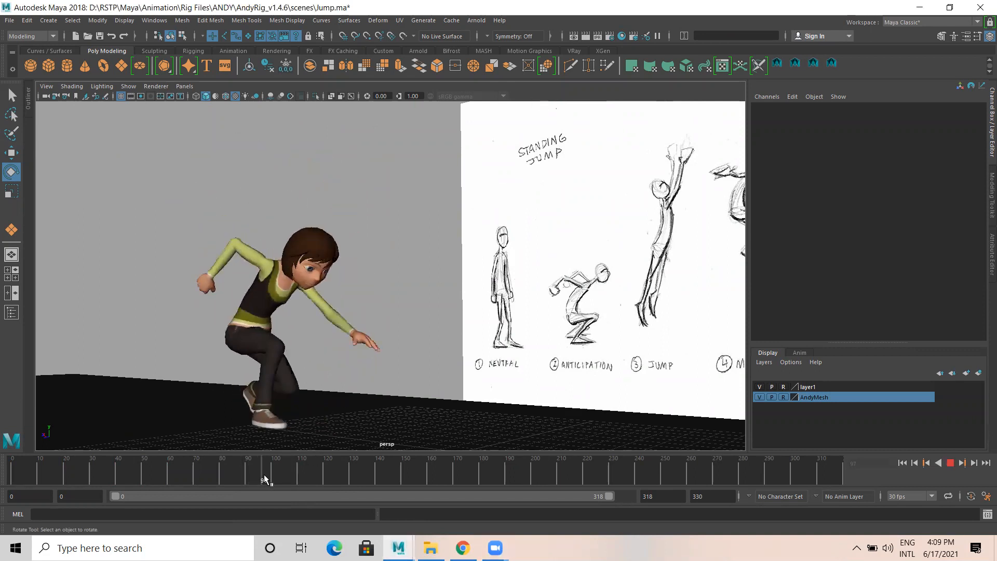
drag(358, 482, 339, 491)
alt+drag(374, 357, 494, 312)
alt+drag(407, 274, 483, 287)
alt+right_drag(393, 313, 372, 286)
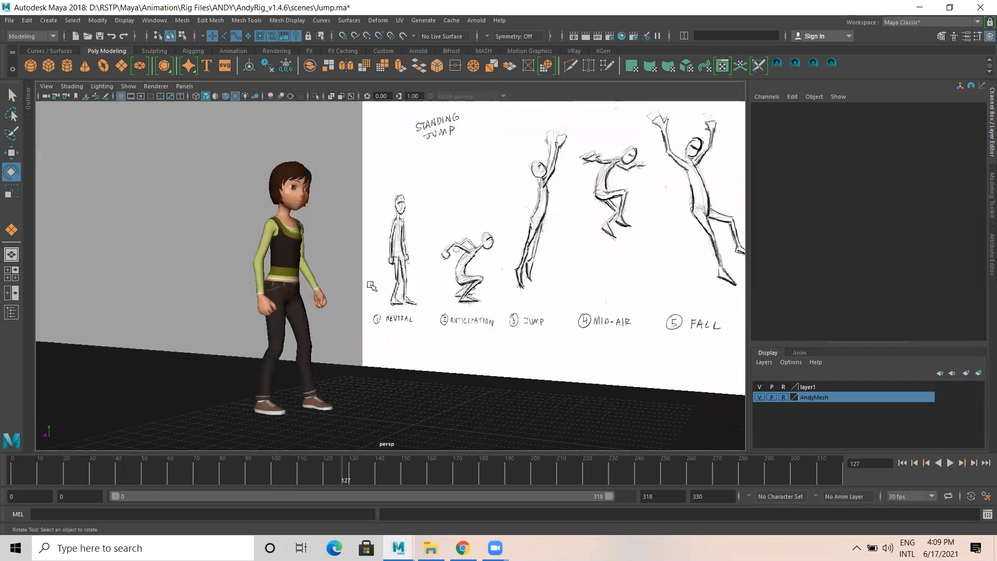
alt+drag(350, 300, 466, 184)
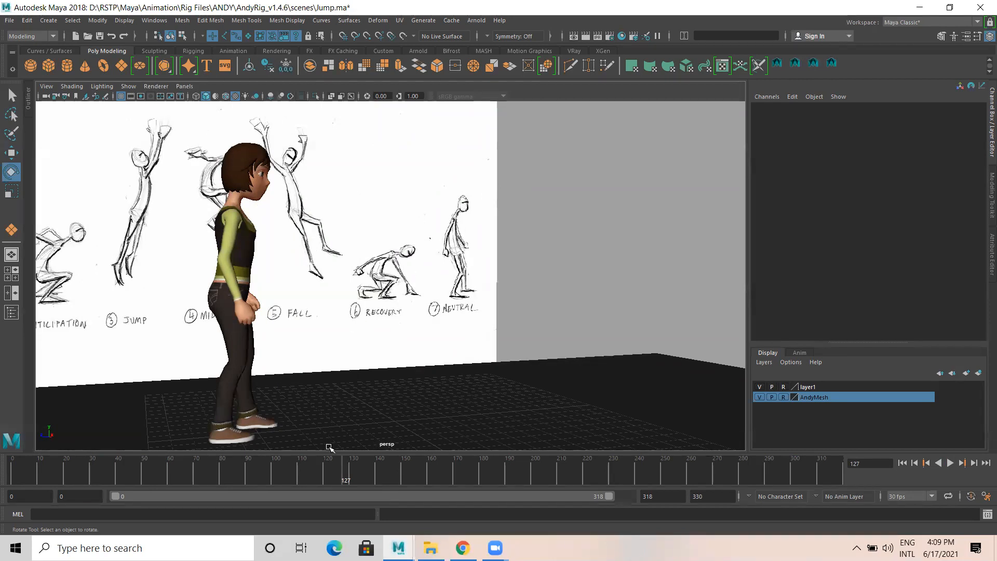
mouse_move(390, 324)
alt+mouse_down()
mouse_move(341, 327)
mouse_move(282, 396)
mouse_move(381, 437)
mouse_move(473, 422)
alt+mouse_up()
Scrub between frames 99 and 112 to examine how the character rises from the recovery crouch.
drag(297, 479, 271, 476)
alt+drag(588, 319, 668, 286)
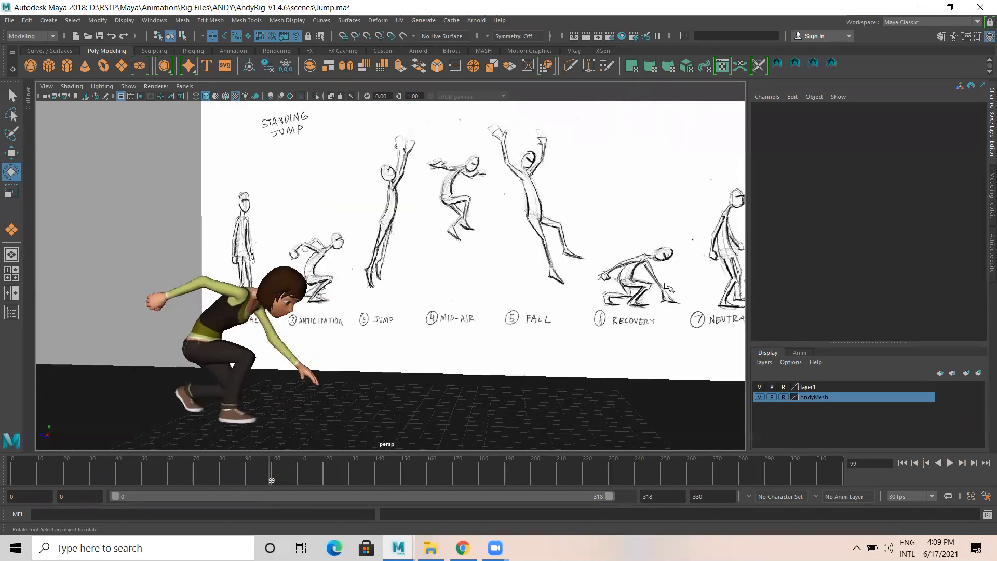
mouse_move(308, 464)
mouse_down()
mouse_move(255, 476)
mouse_move(307, 481)
mouse_up()
alt+drag(317, 394, 291, 387)
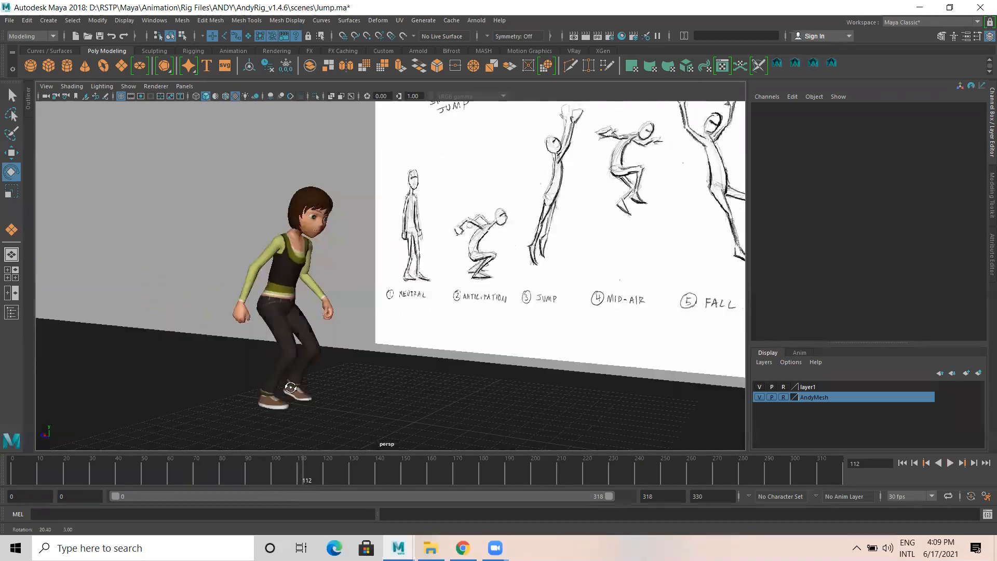
alt+drag(319, 357, 359, 300)
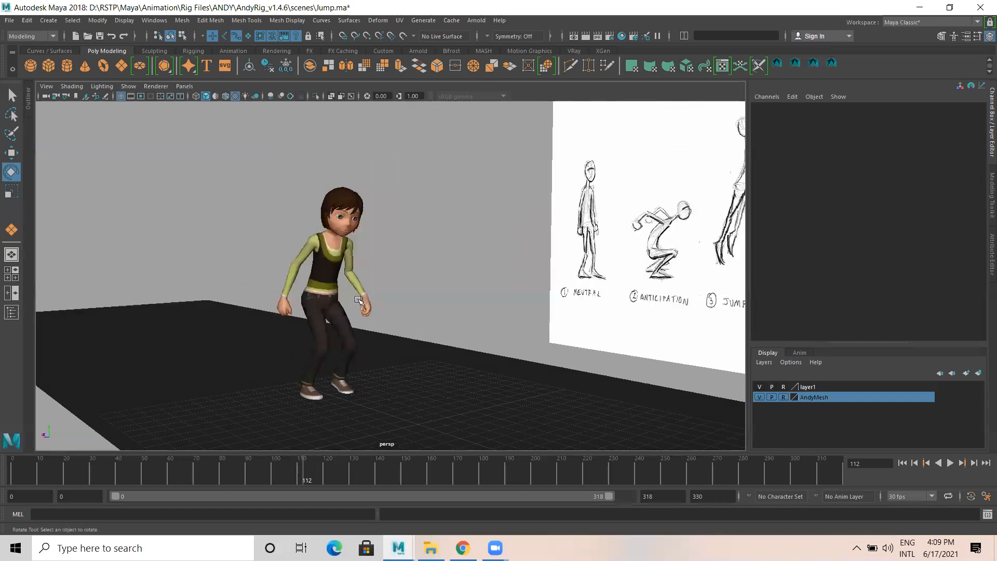
Scrub back to the start and forward to frame 91 to review the jump from the front.
drag(306, 466, 187, 341)
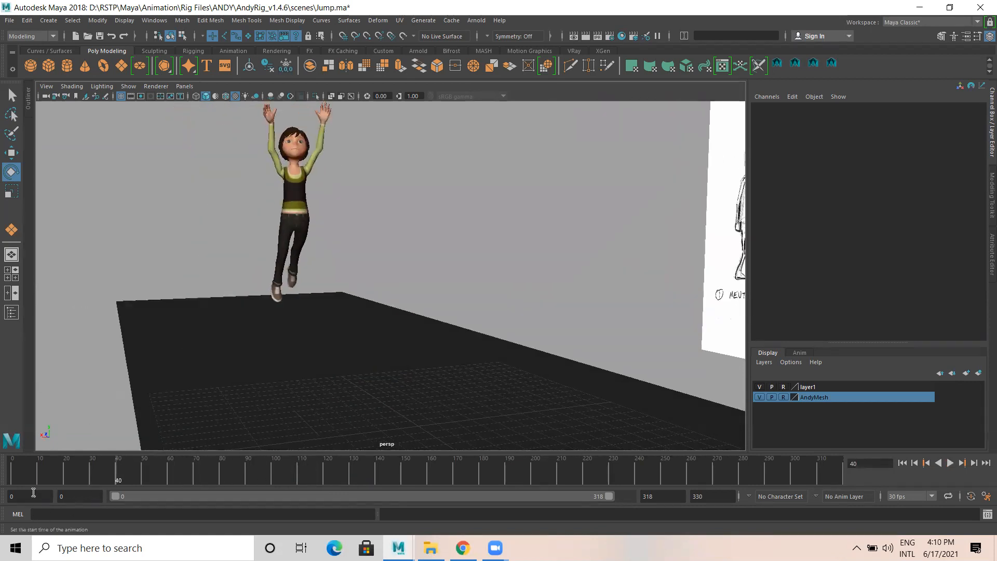
click(5, 478)
drag(16, 475, 253, 472)
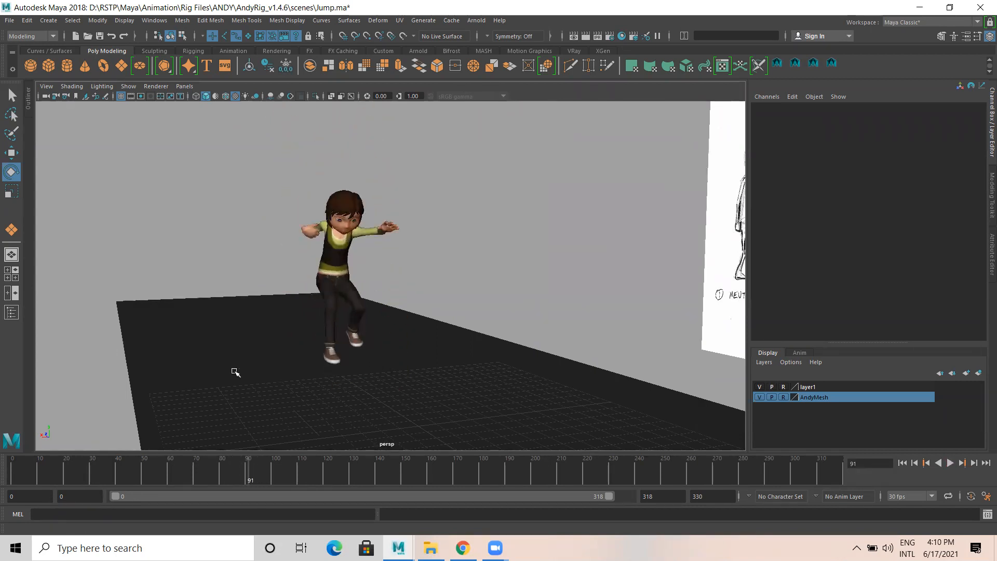
Scrub the fall and landing back to frame 73, examining them from several angles, and return to frame 0.
alt+drag(233, 371, 325, 372)
drag(255, 463, 219, 470)
alt+middle_drag(208, 307, 307, 371)
drag(253, 476, 269, 476)
alt+middle_drag(268, 344, 282, 302)
drag(255, 469, 248, 470)
mouse_move(254, 291)
alt+mouse_down()
mouse_move(167, 289)
mouse_move(331, 230)
alt+mouse_up()
drag(251, 463, 202, 470)
alt+right_drag(414, 354, 466, 233)
alt+drag(466, 232, 438, 269)
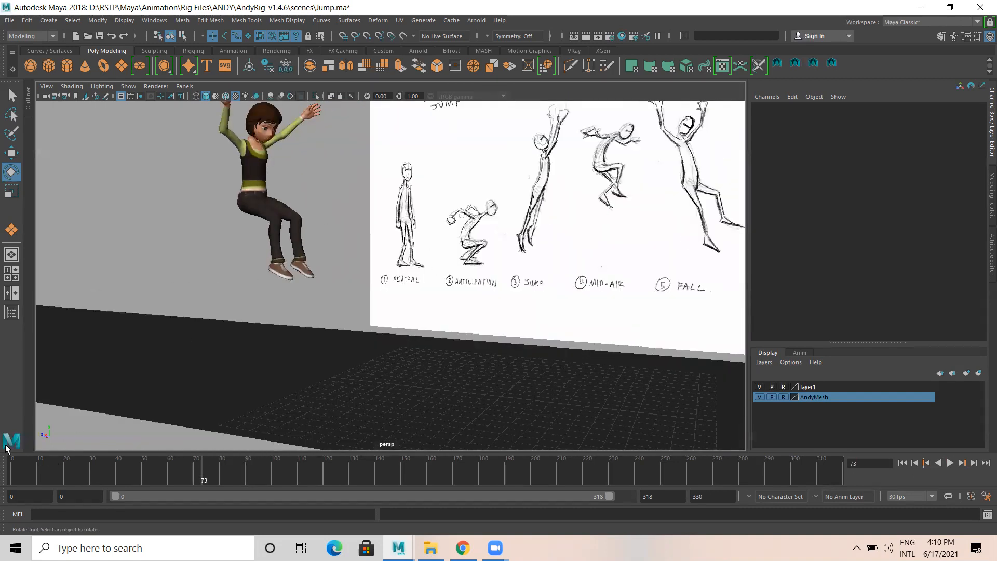
click(12, 477)
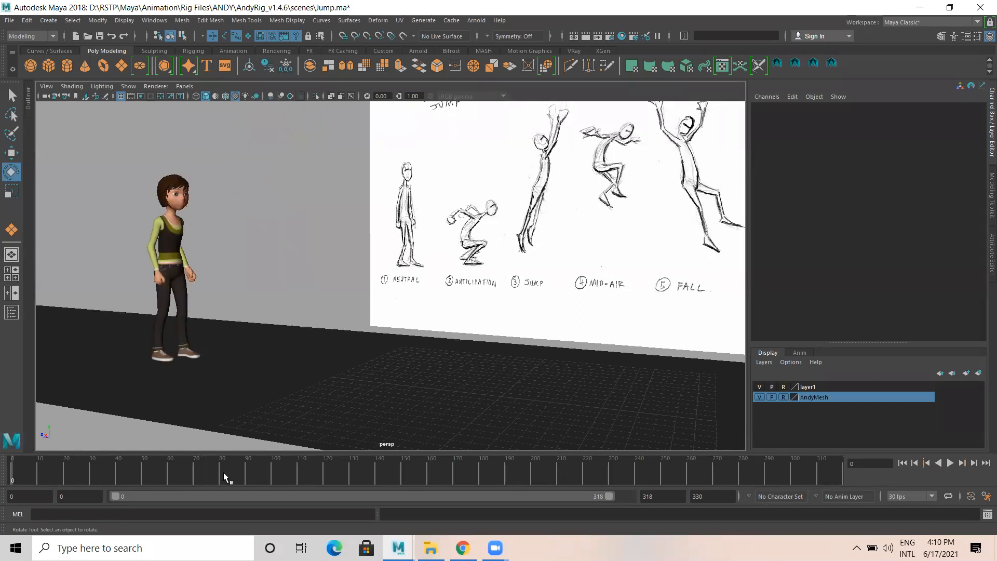
Play and scrub the jump from frame 0 to frame 120, examining the motion and final neutral pose beside the sketches from several angles.
alt+drag(557, 267, 391, 277)
mouse_move(399, 242)
alt+mouse_down()
mouse_move(401, 256)
mouse_move(342, 323)
alt+mouse_up()
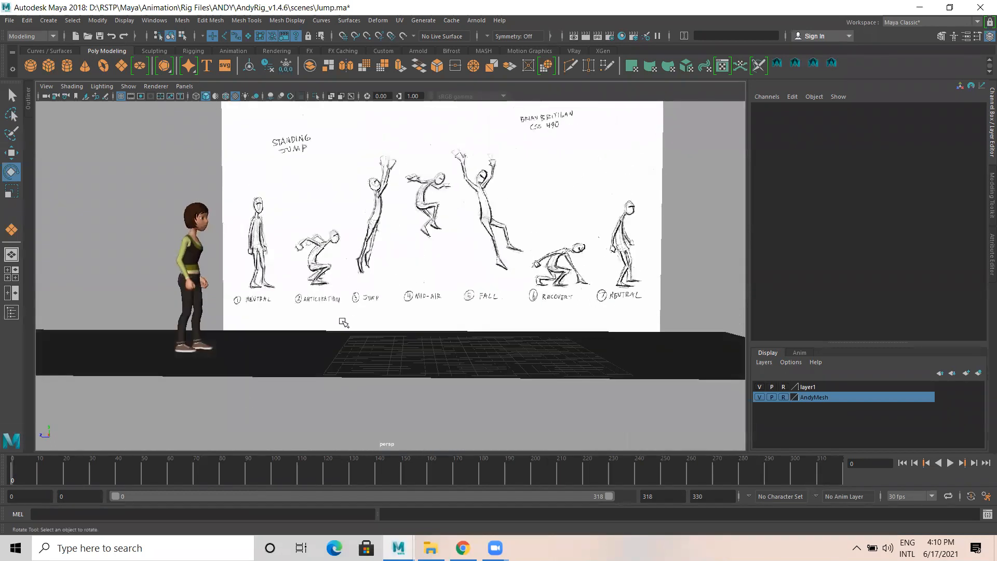
key(alt+v)
mouse_move(4, 475)
mouse_down()
mouse_move(352, 479)
mouse_move(4, 479)
mouse_move(309, 470)
mouse_move(296, 469)
mouse_up()
alt+drag(317, 348, 286, 359)
mouse_move(286, 470)
mouse_down()
mouse_move(270, 470)
mouse_move(324, 473)
mouse_up()
alt+drag(334, 319, 312, 292)
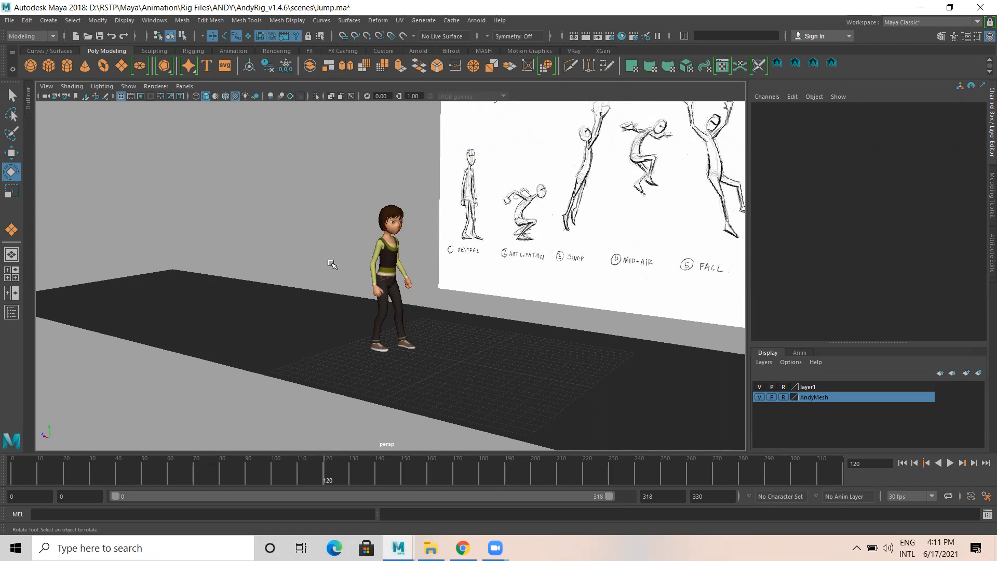
scroll(338, 299, up, 4)
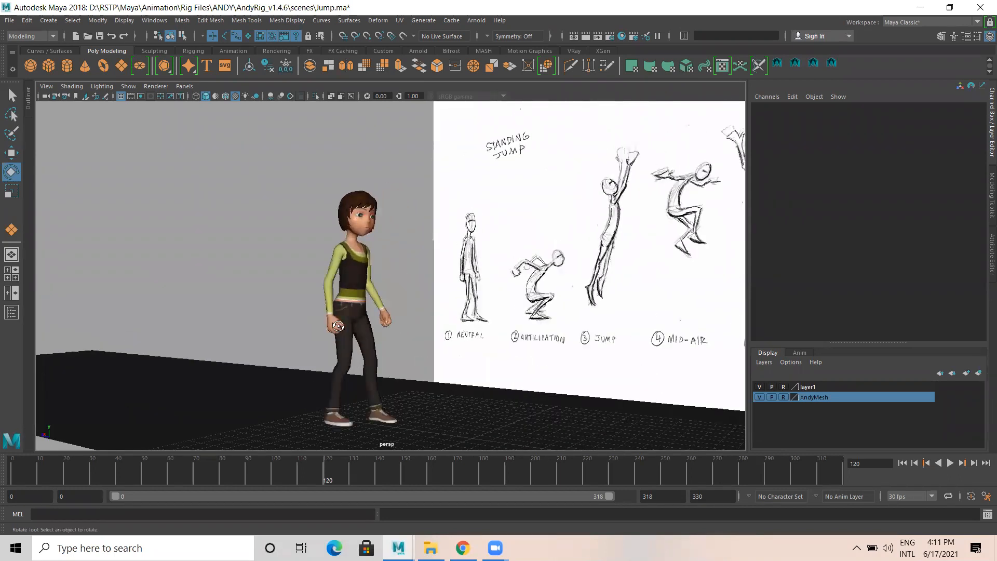
alt+middle_drag(408, 341, 249, 357)
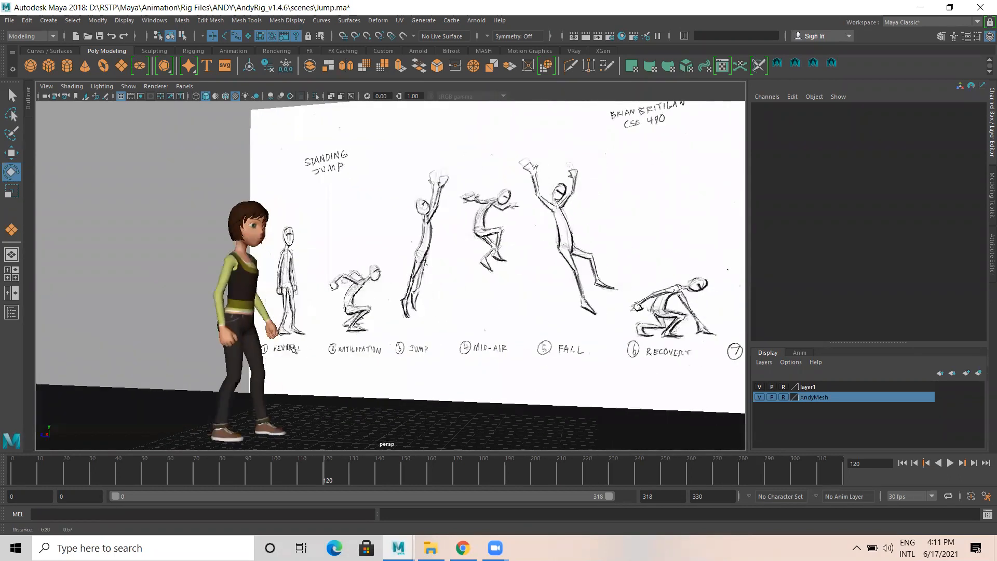
alt+right_drag(292, 346, 267, 343)
mouse_move(219, 325)
alt+mouse_down()
mouse_move(229, 338)
mouse_move(365, 361)
mouse_move(400, 339)
alt+mouse_up()
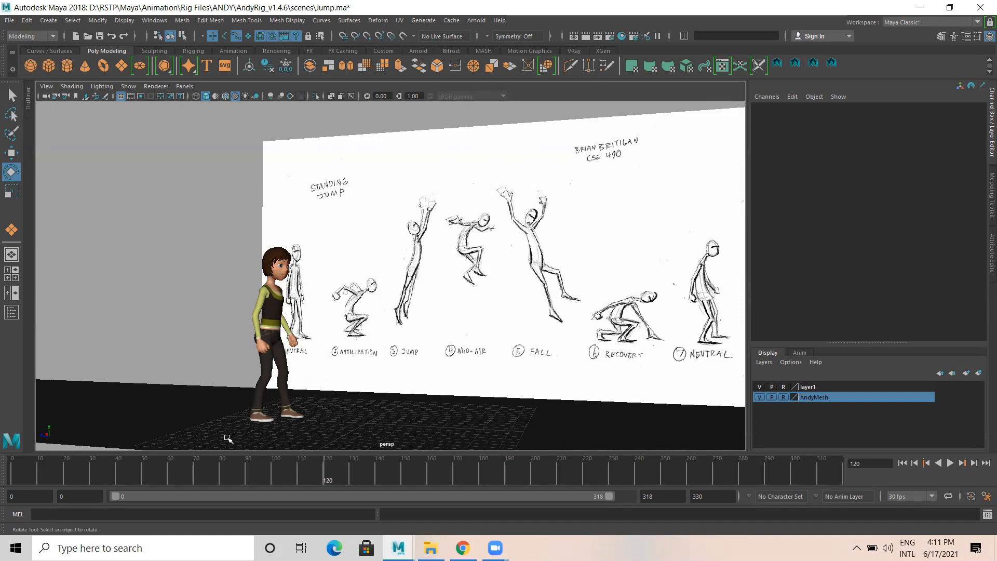
Save the finished jump animation in the current scene file, Jump.ma.
key(ctrl+s)
key(q)
key(e)
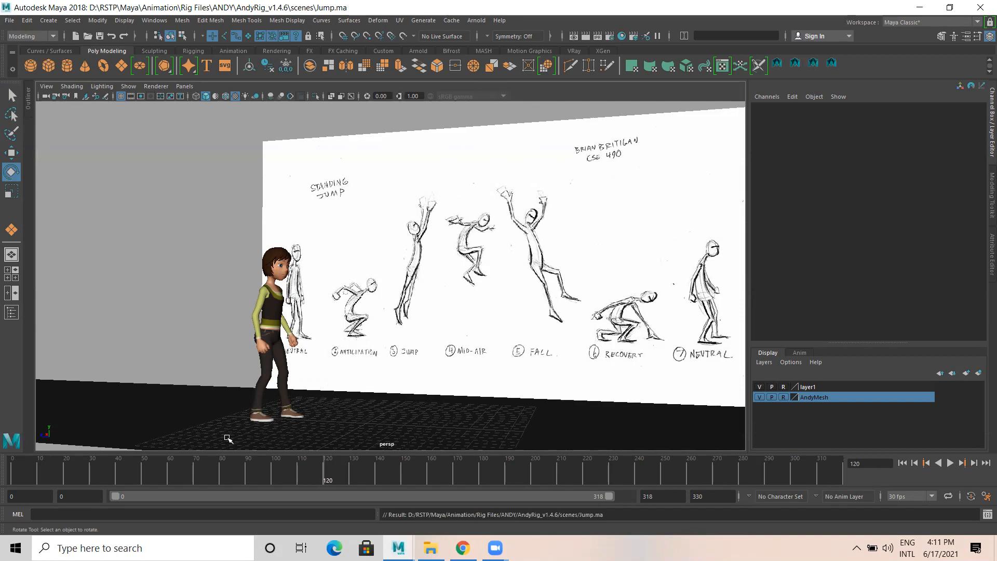
key(ctrl+s)
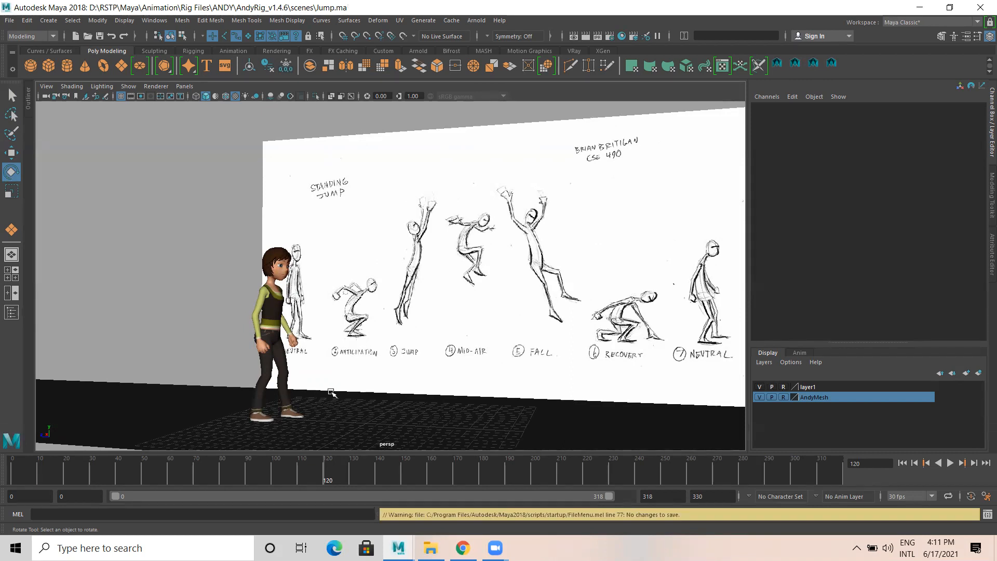